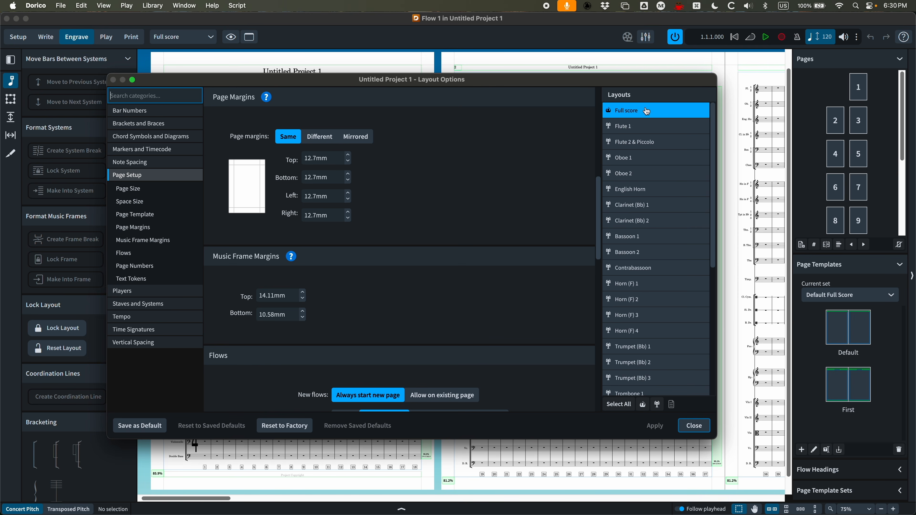
Set the full score's bottom page margin to 0.25in and apply the change
click(334, 160)
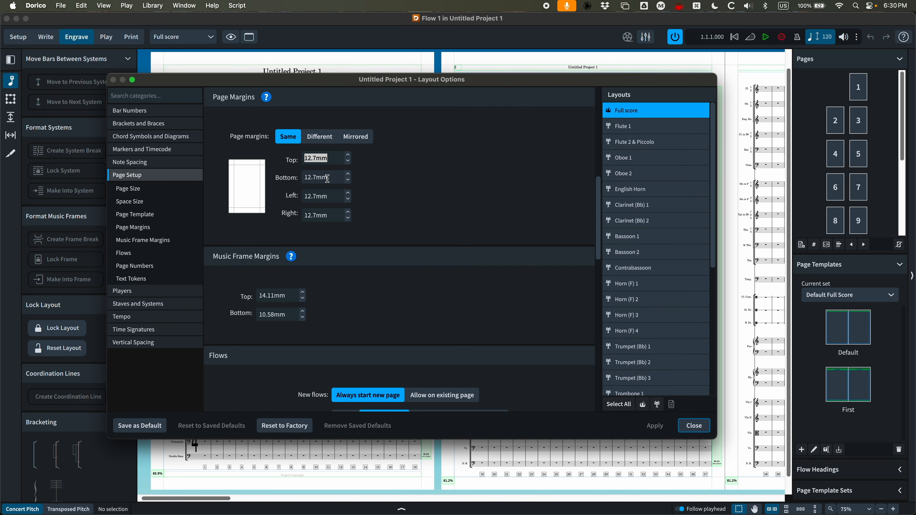
click(297, 177)
drag(333, 178, 297, 177)
text(0.25in)
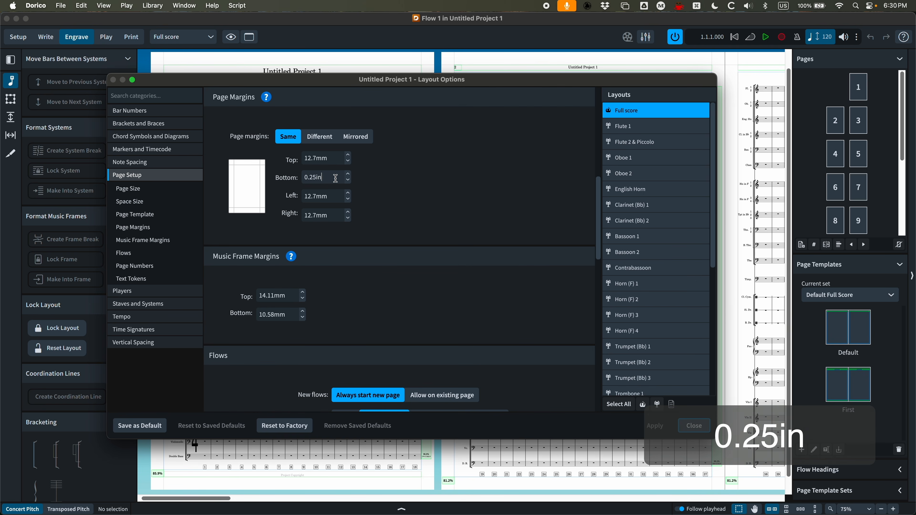
key(Return)
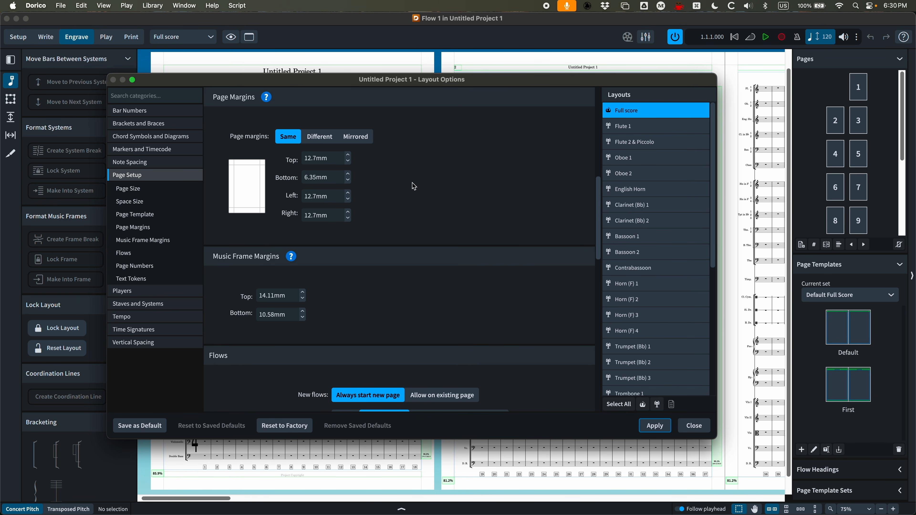
click(654, 426)
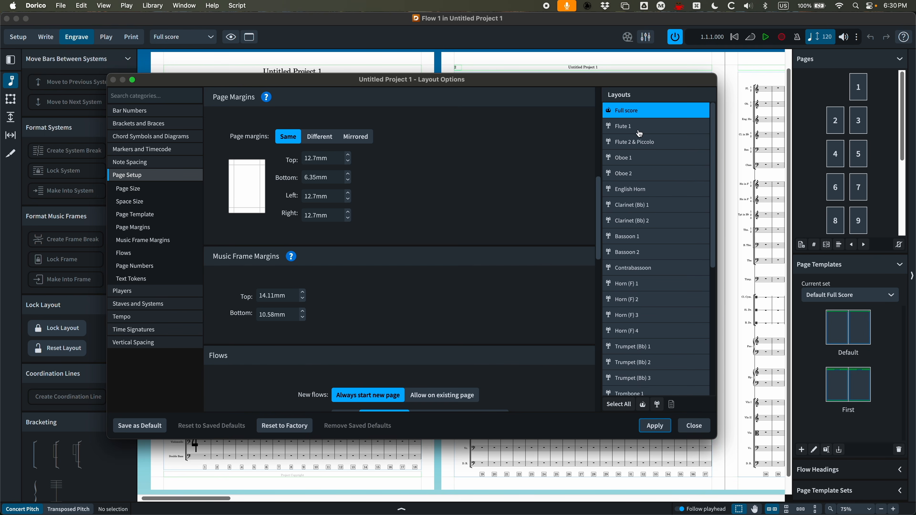
Select all part layouts, set their bottom page margin to 0.25in, and close the layout options
click(657, 404)
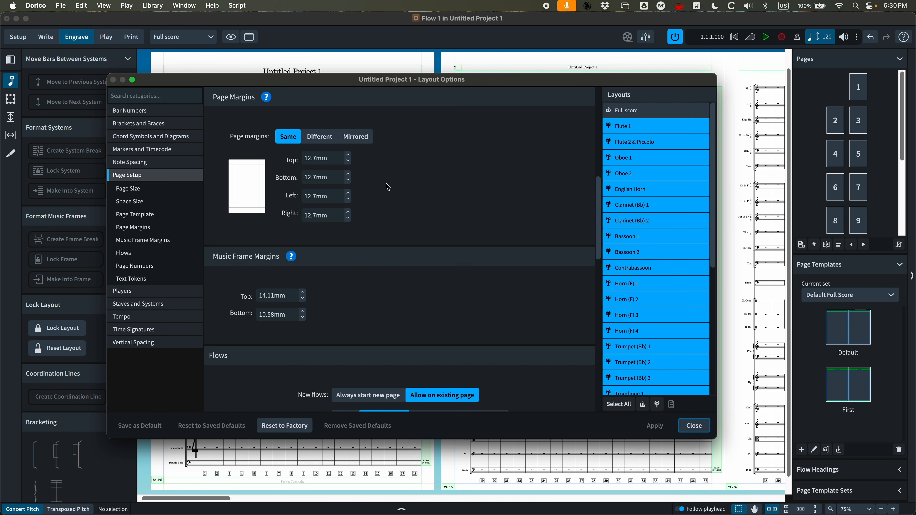
click(280, 181)
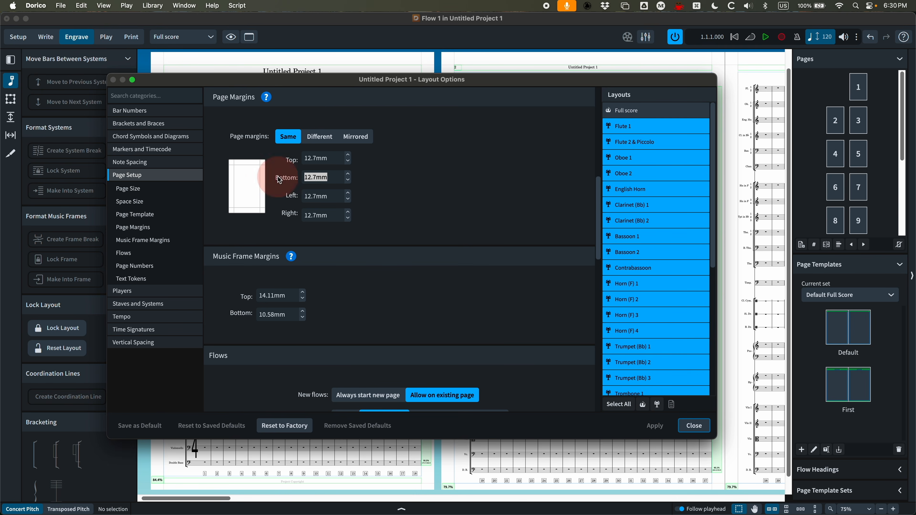
text(0.25)
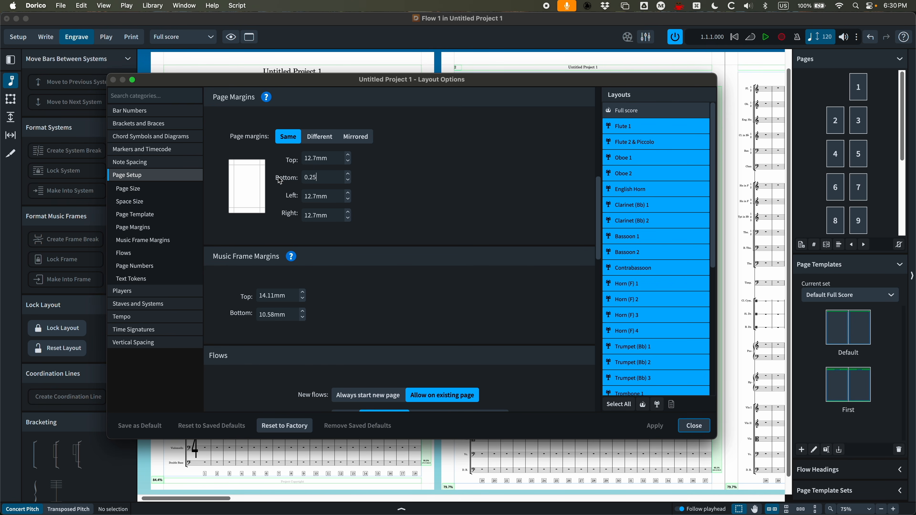
text(in)
key(Return)
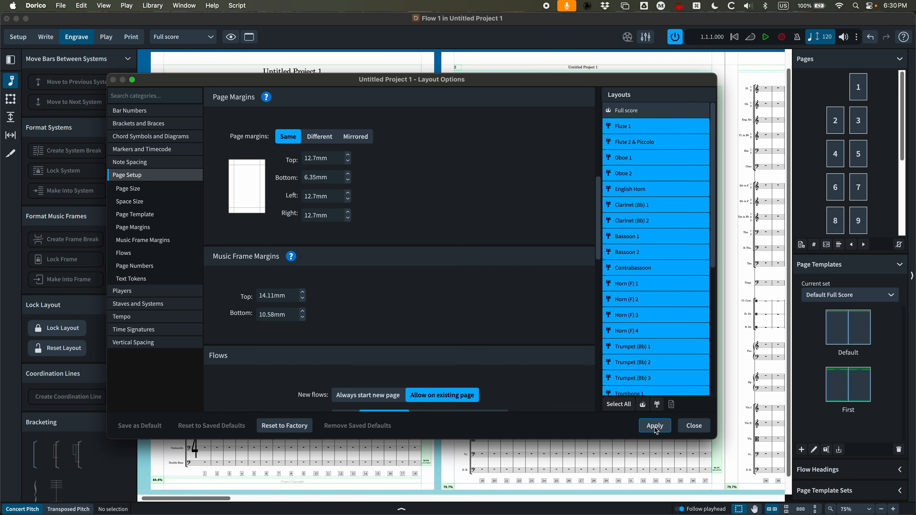
click(697, 425)
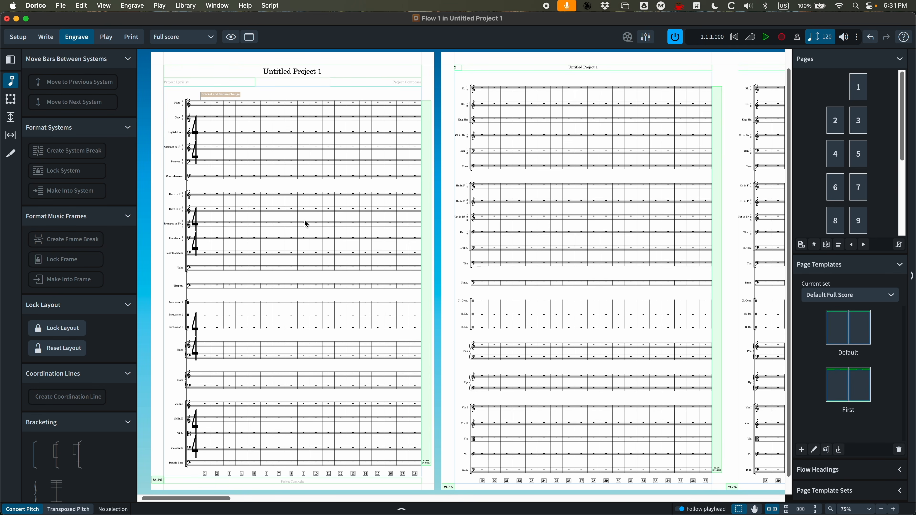
Open the project information dialog to review its title and credit fields, then close it
key(super+i)
drag(312, 32, 333, 35)
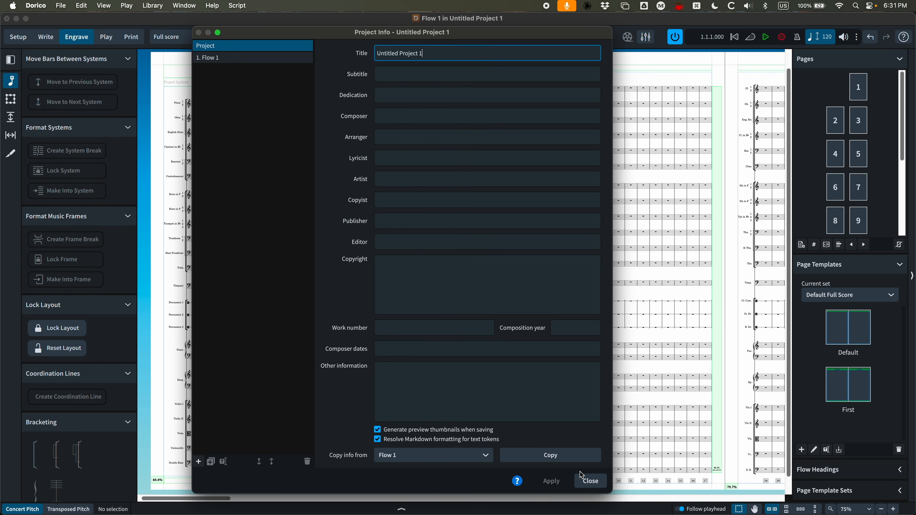
click(590, 481)
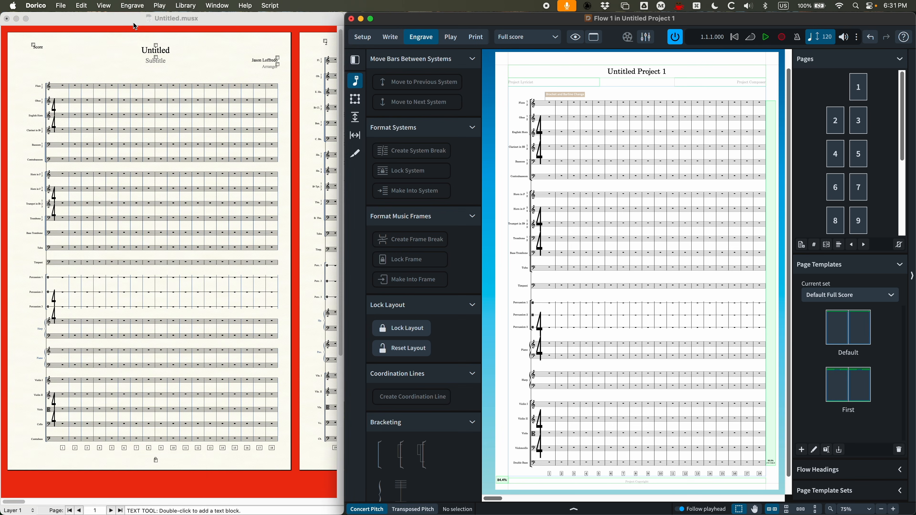
Switch to Finale and review the title and credits in the Score Manager's file info
click(133, 22)
key(super+k)
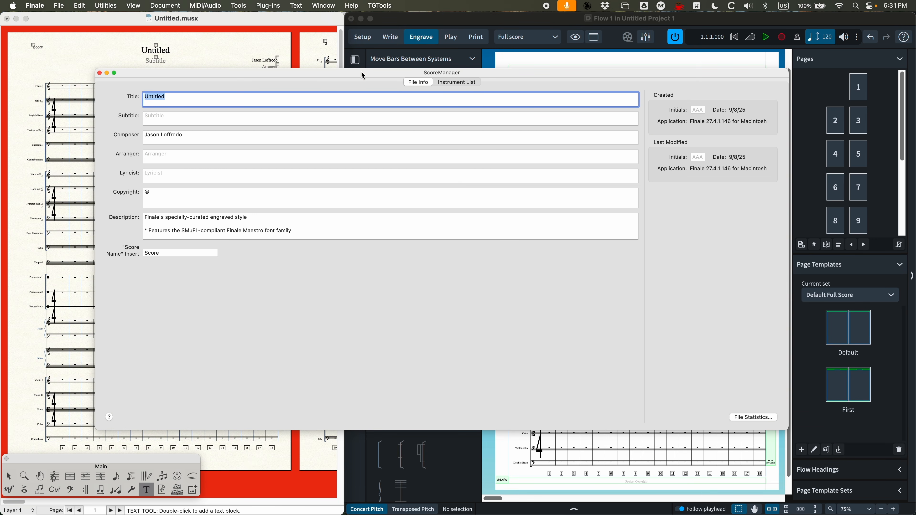
drag(362, 76, 359, 72)
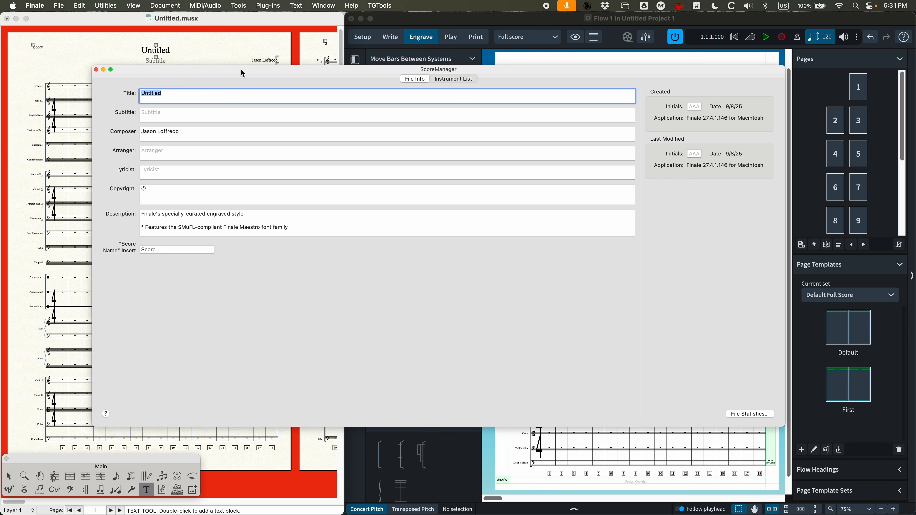
drag(241, 71, 237, 72)
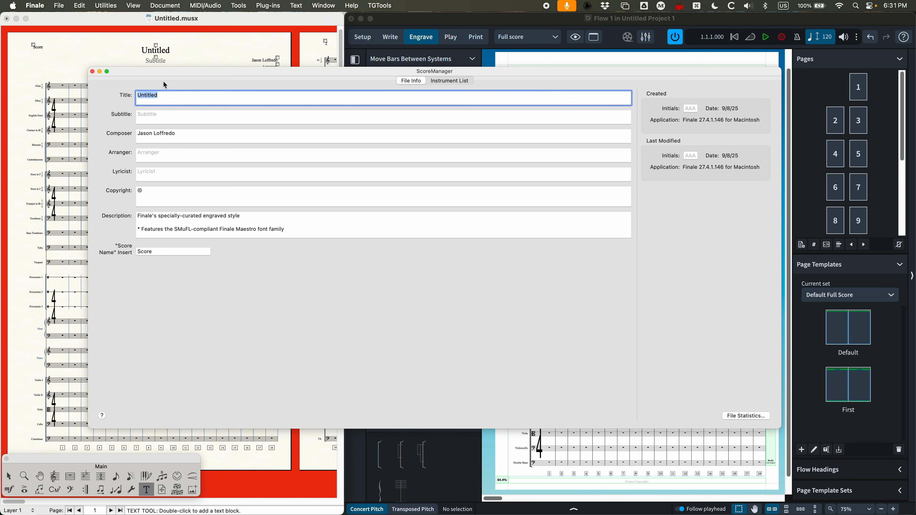
click(92, 71)
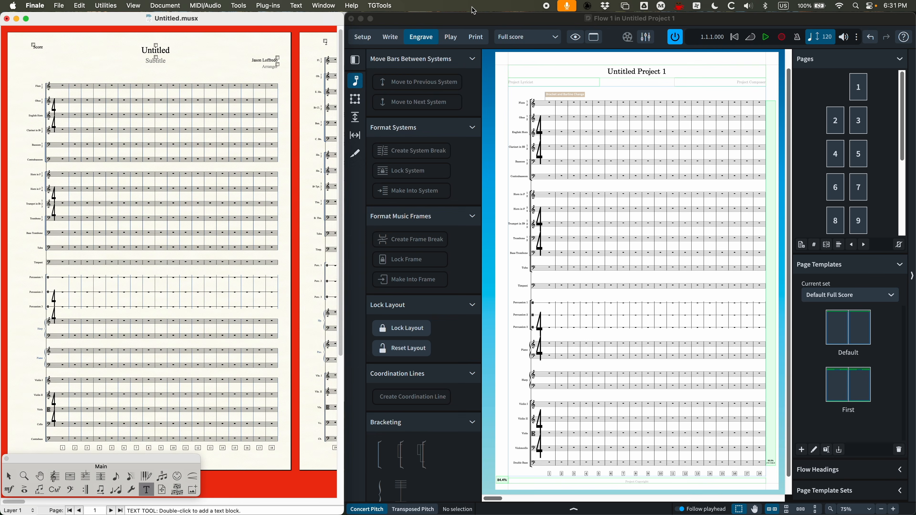
Switch back to Dorico, open the project information, and compare the title fields of the project and Flow 1
double_click(460, 20)
key(super+i)
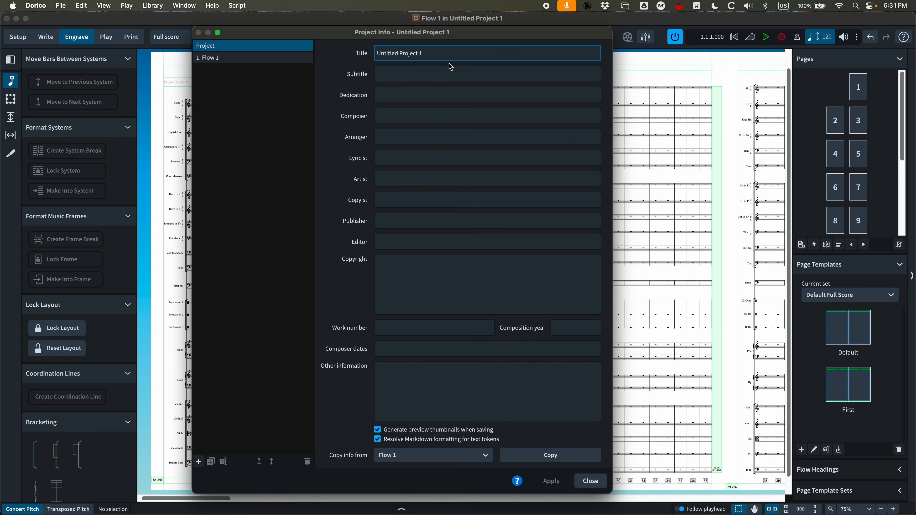
drag(353, 39, 355, 39)
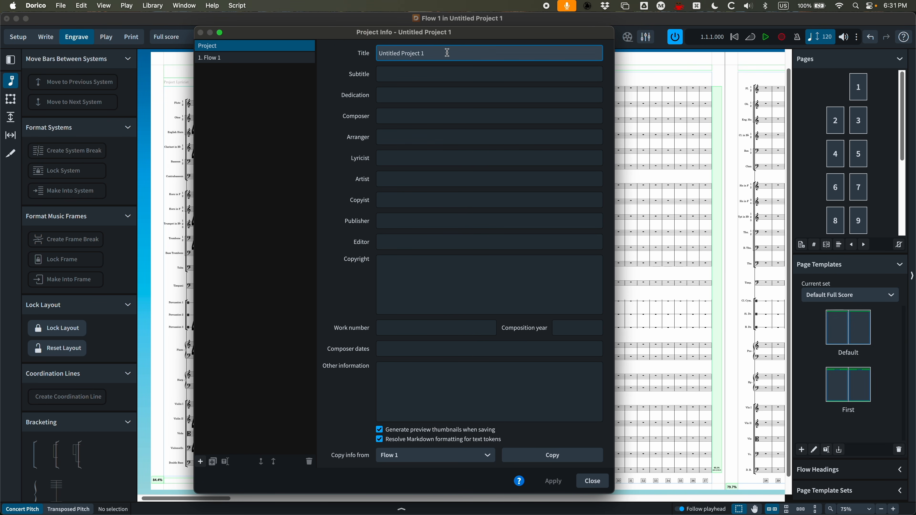
click(220, 47)
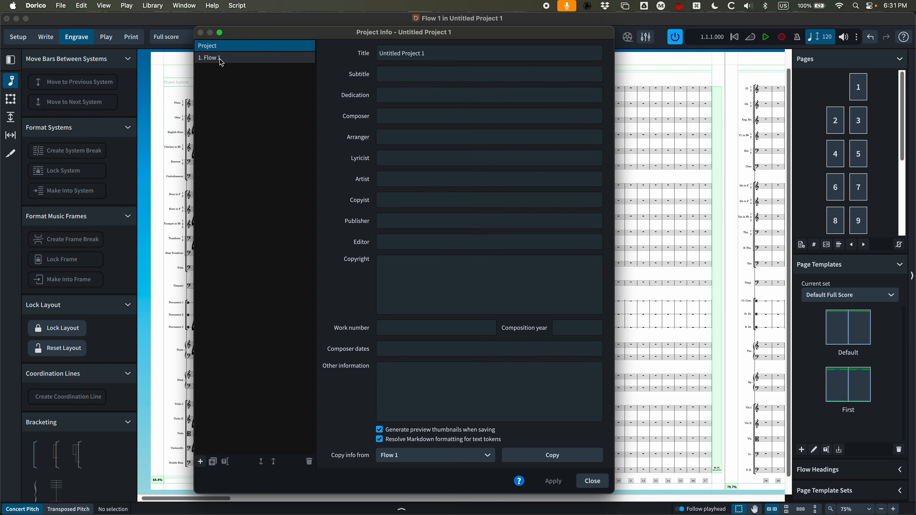
click(220, 59)
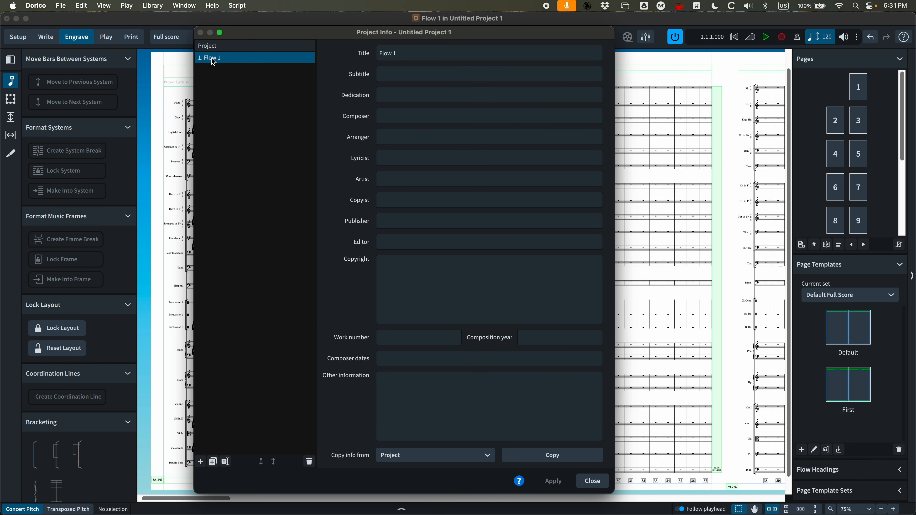
click(214, 47)
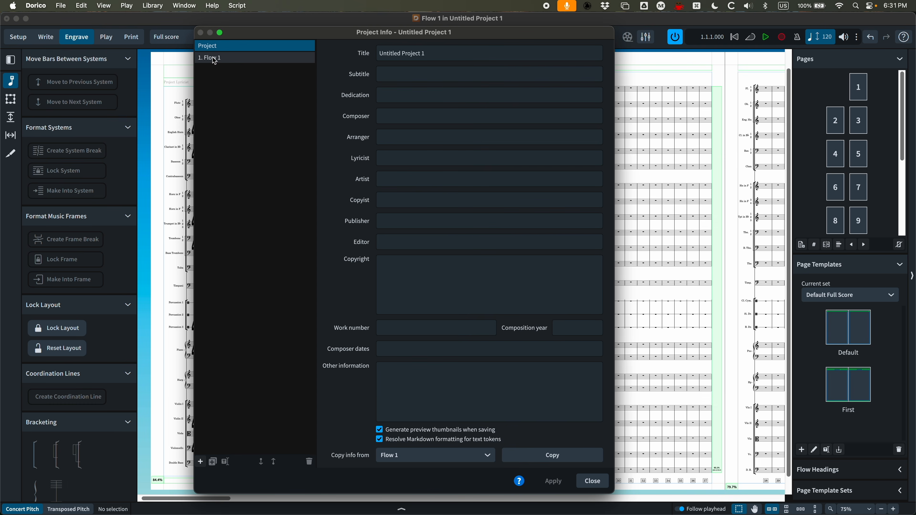
click(215, 58)
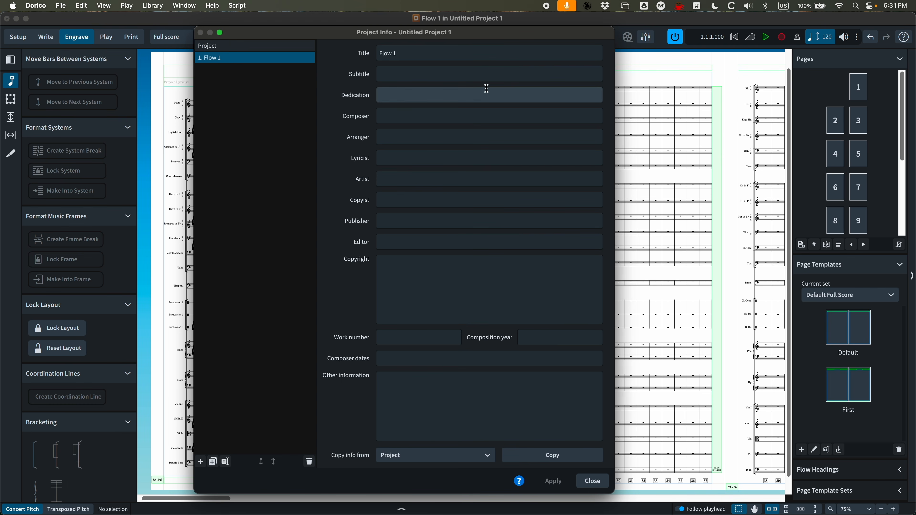
click(217, 50)
click(216, 58)
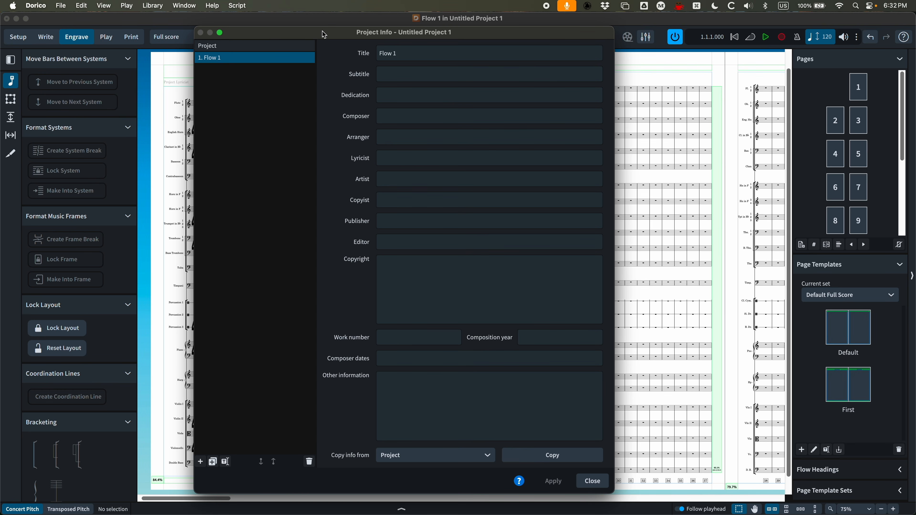
click(213, 47)
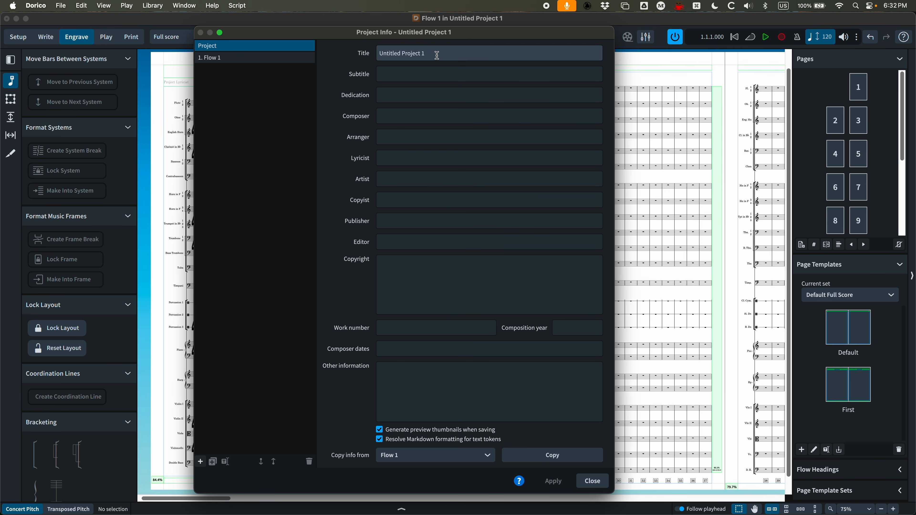
drag(436, 55, 365, 53)
click(226, 58)
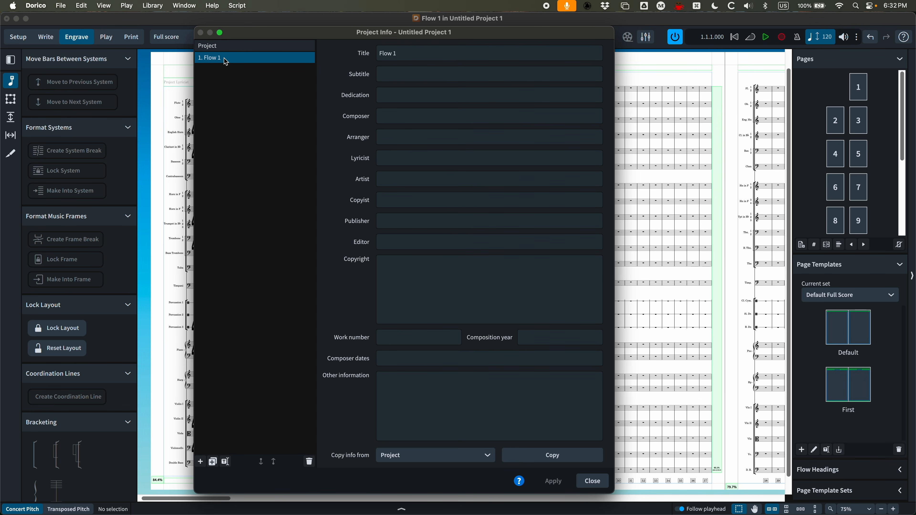
drag(419, 53, 373, 54)
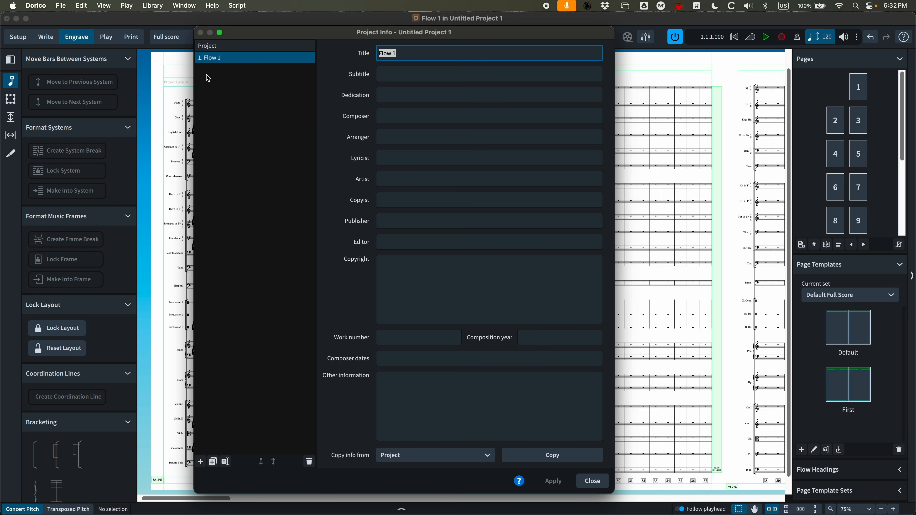
click(217, 46)
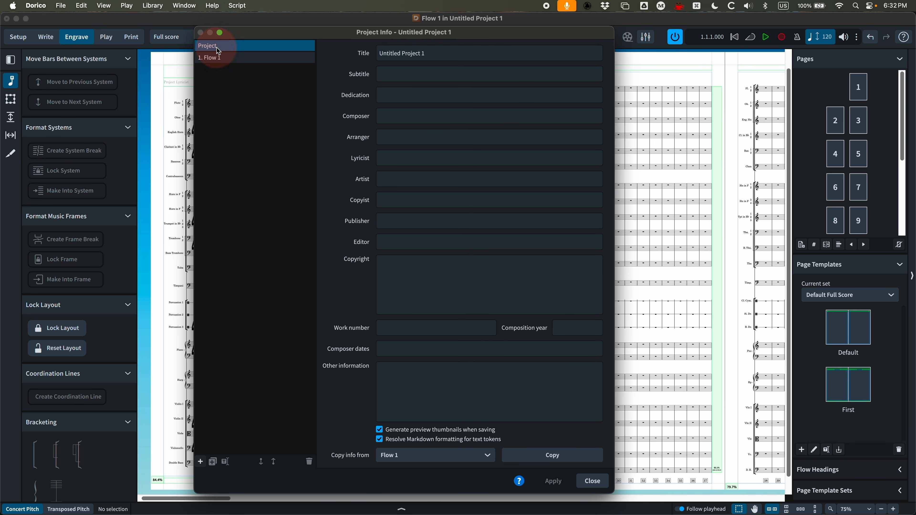
Set the project title to "Dorico VI: The Return of the Jeté"
drag(444, 53, 378, 54)
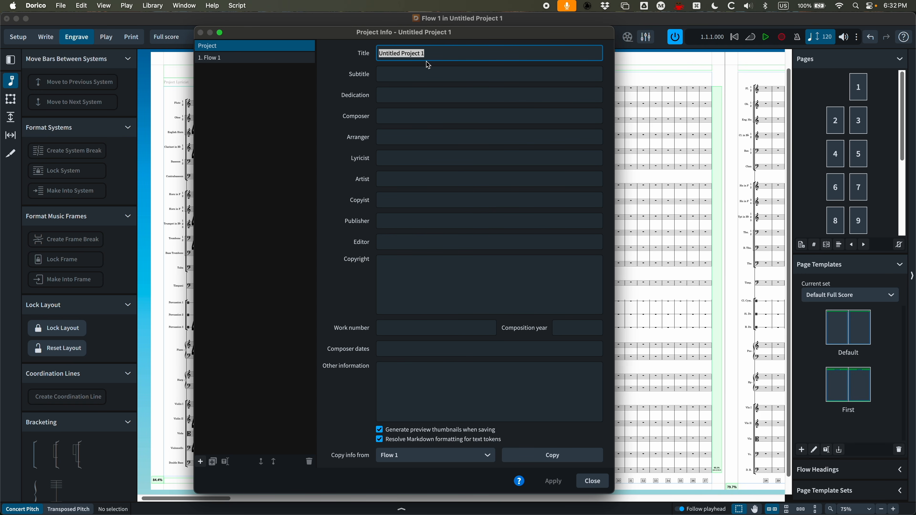
text(DO)
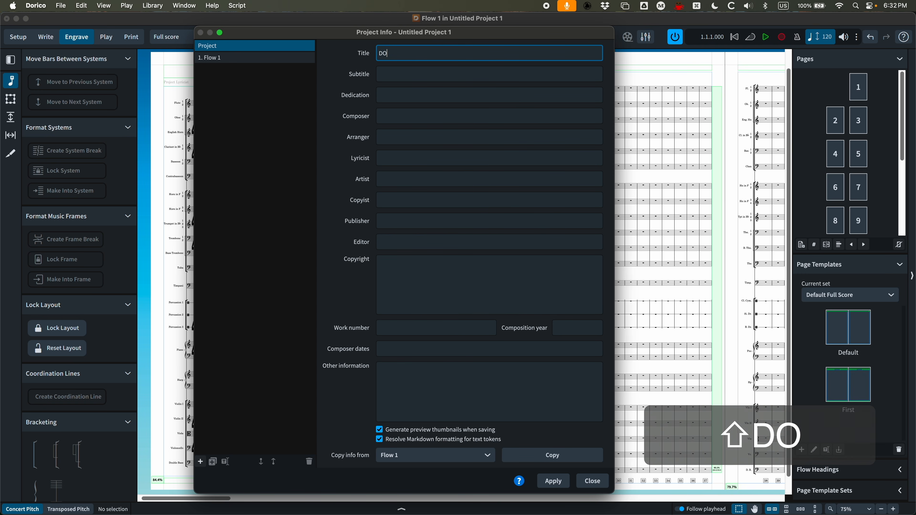
key(BackSpace)
text(oric)
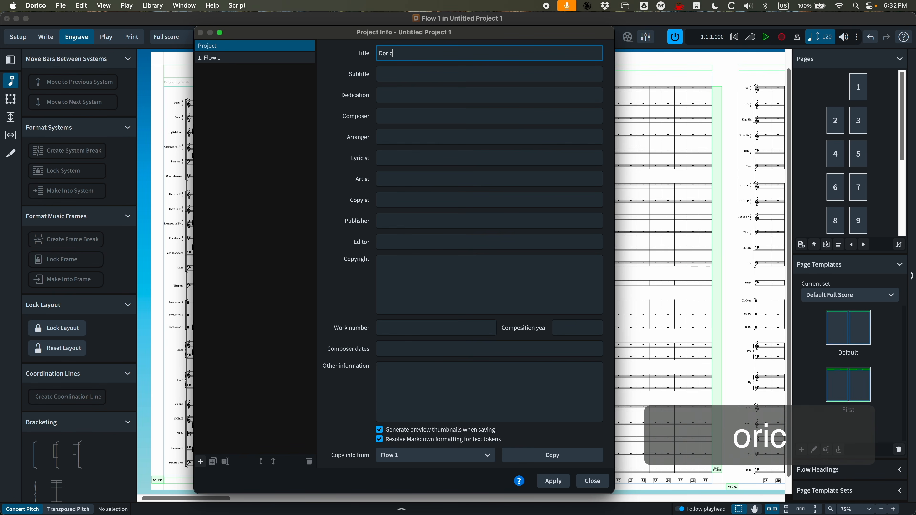
text(o VI)
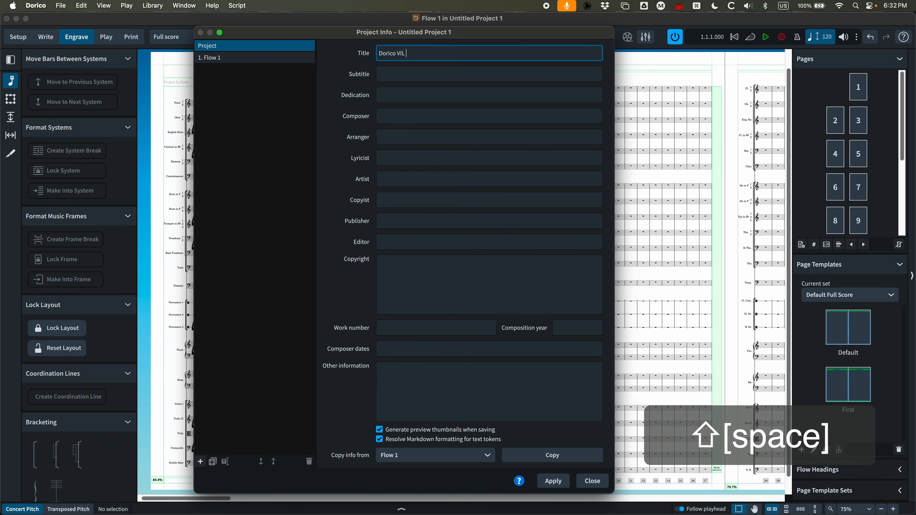
key(BackSpace)
key(BackSpace)
text(:)
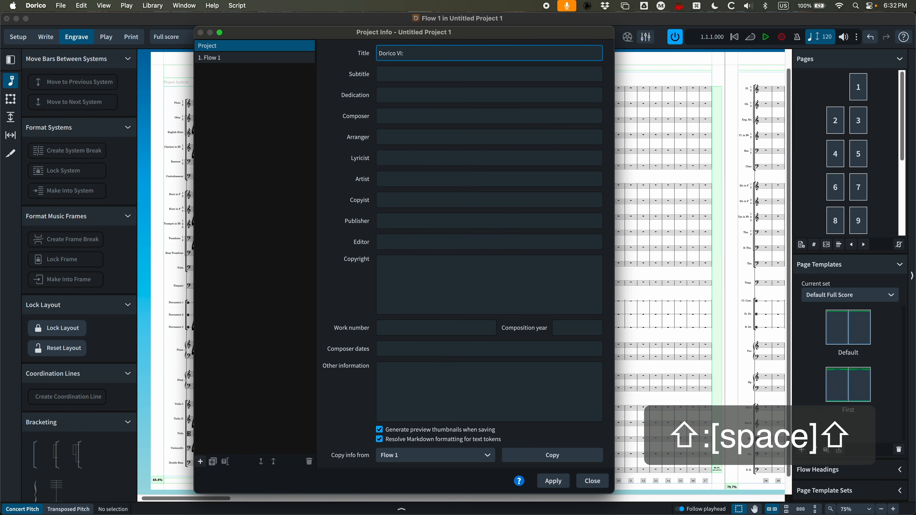
text( The Return )
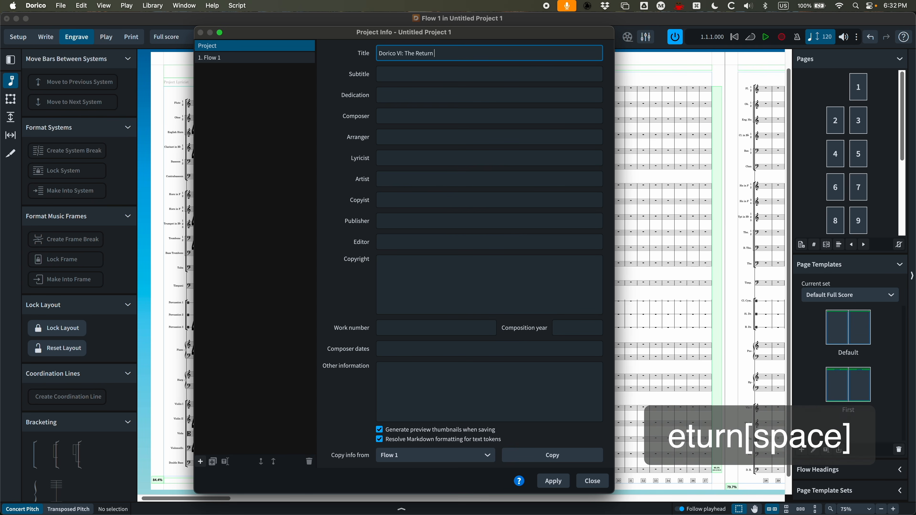
text(of the Je)
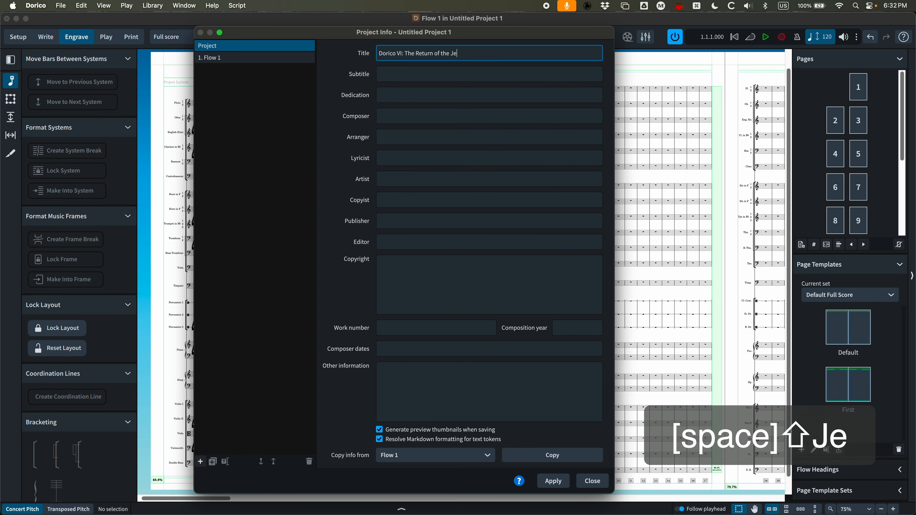
text(té)
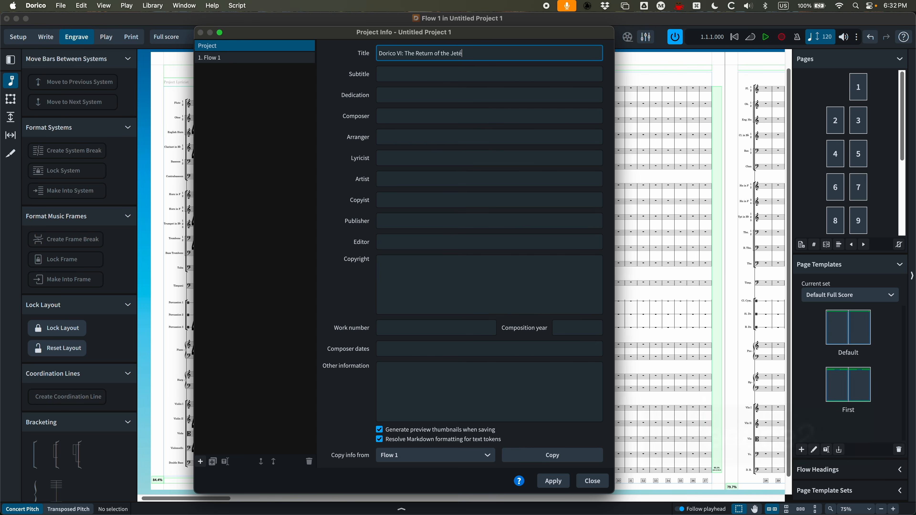
Enter the composer's full name in the project's Composer field
key(Tab)
key(Tab)
key(Tab)
text(Jason Loffredo)
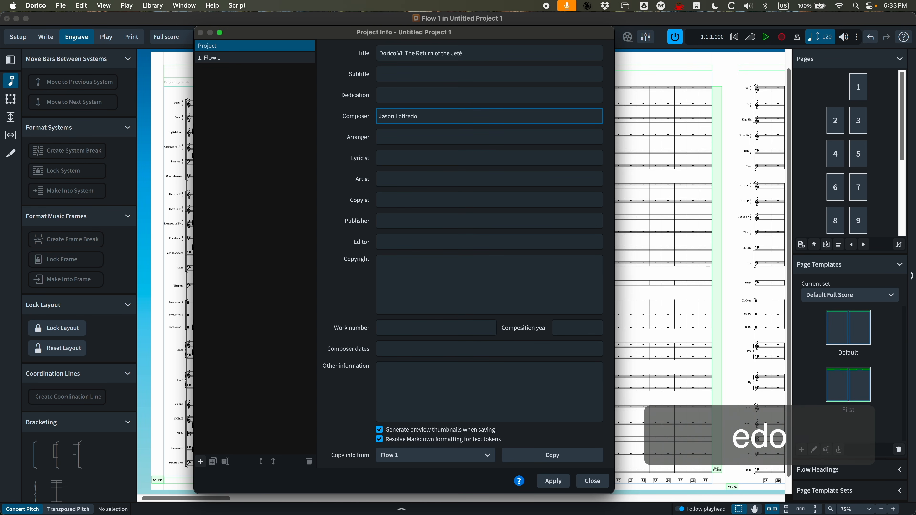
Set the project's Arranger field to "Orchestrated by" followed by the composer's initials
key(Tab)
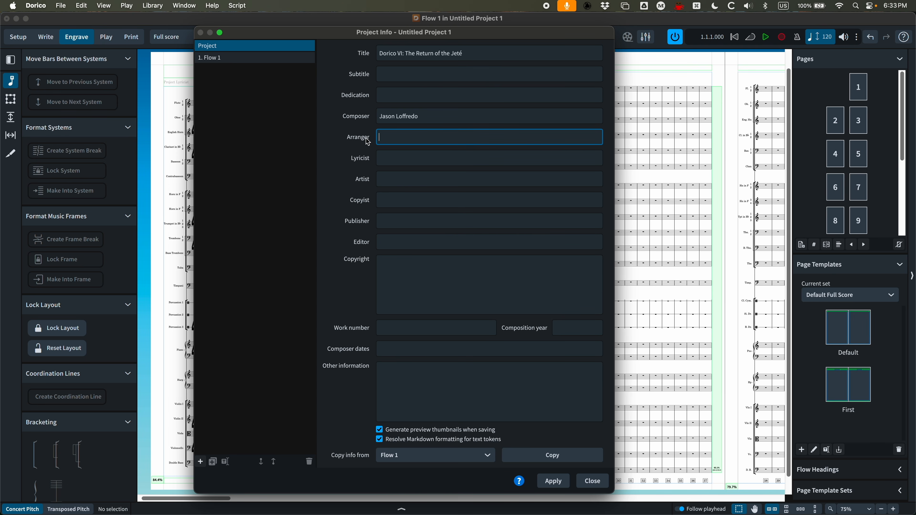
text(Orchestrated)
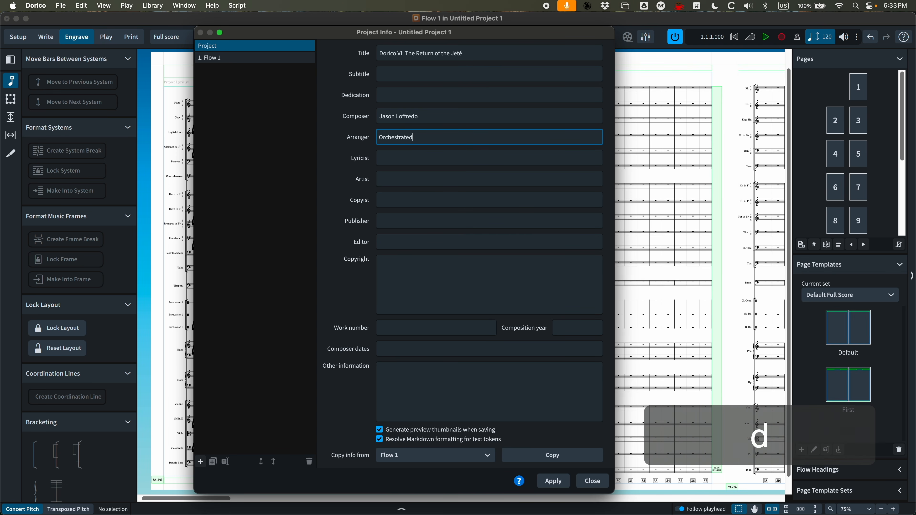
text( by J LO)
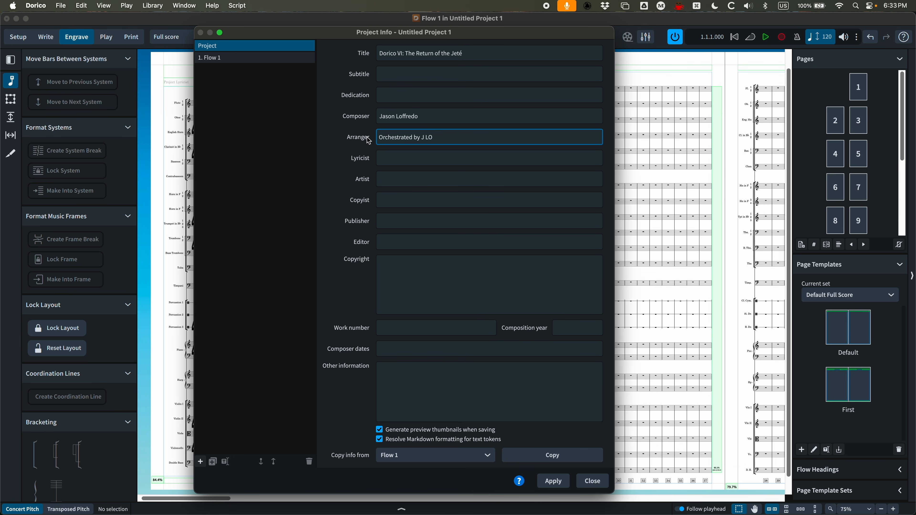
Set the project's Copyist field to the composer's name followed by "Music Services"
click(394, 200)
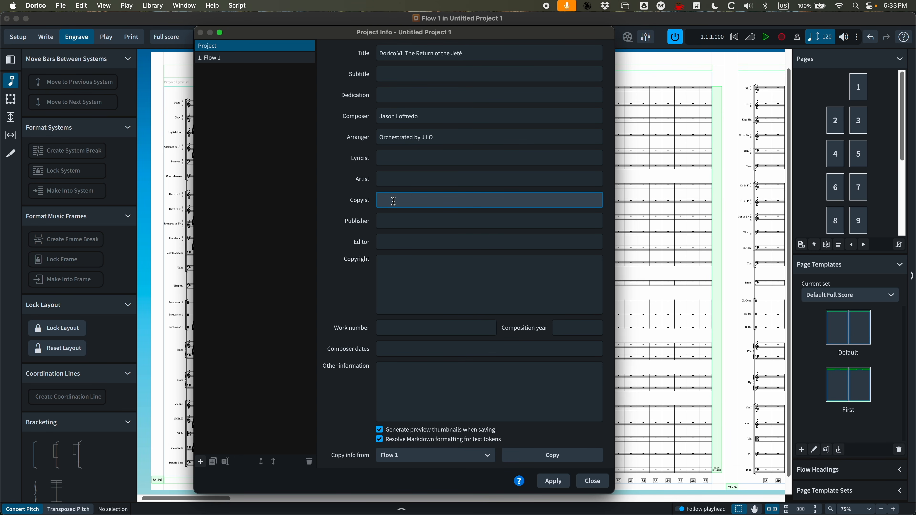
key(shift)
text(Ja)
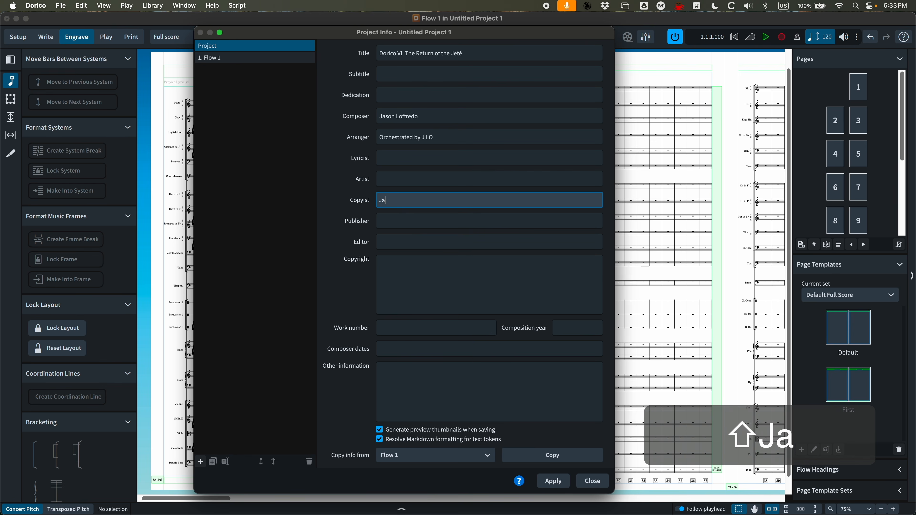
text(son Loffredo Mu)
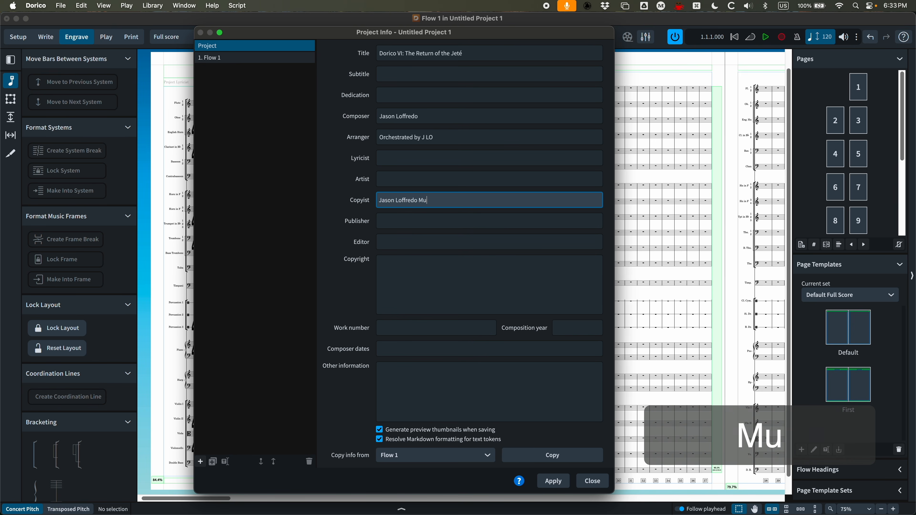
text(sic Services)
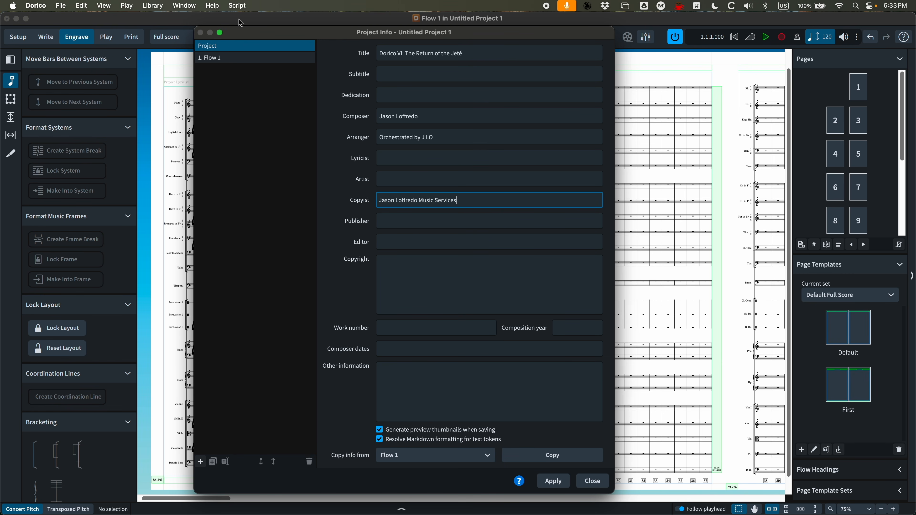
Switch to Flow 1's information and replace its title with "3M2 v3.0"
click(213, 59)
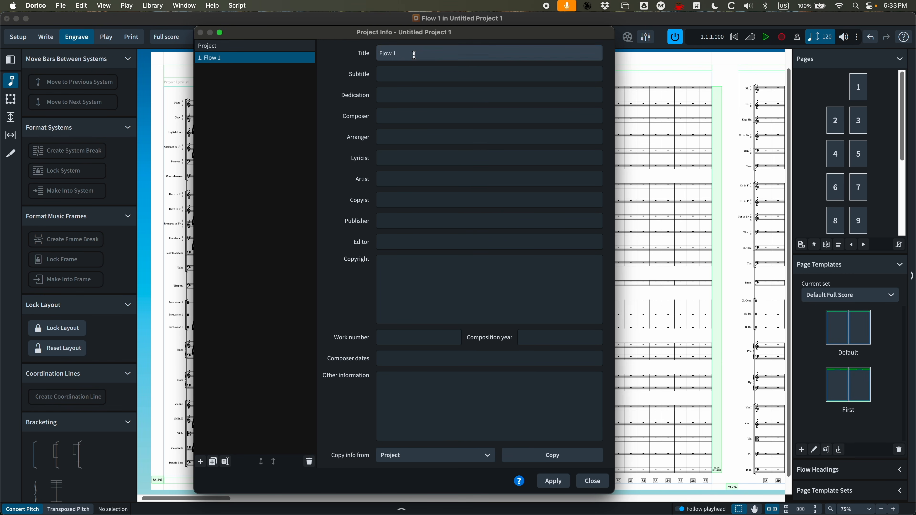
drag(409, 53, 351, 54)
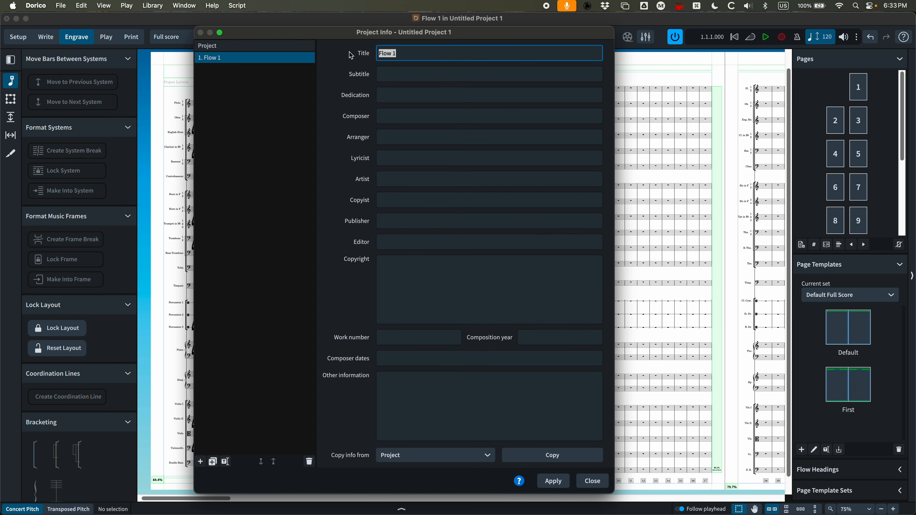
text(3M2)
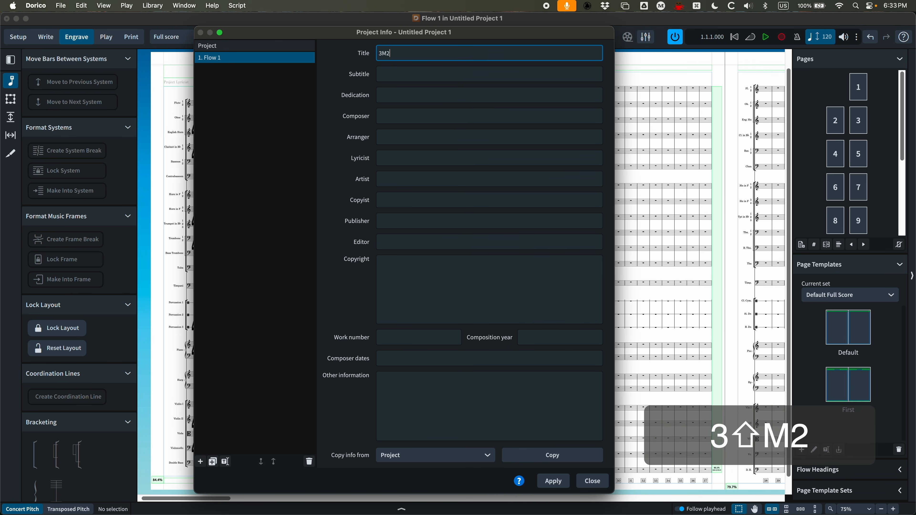
text( v3.0)
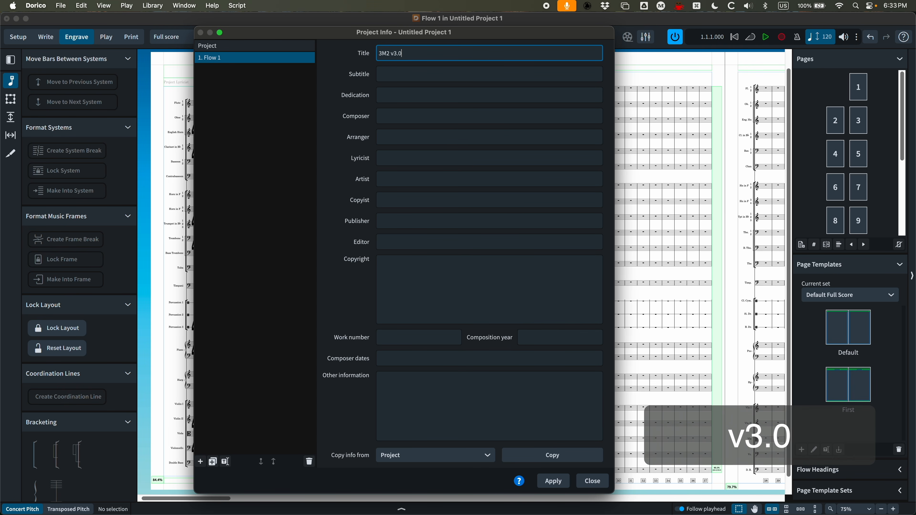
key(Tab)
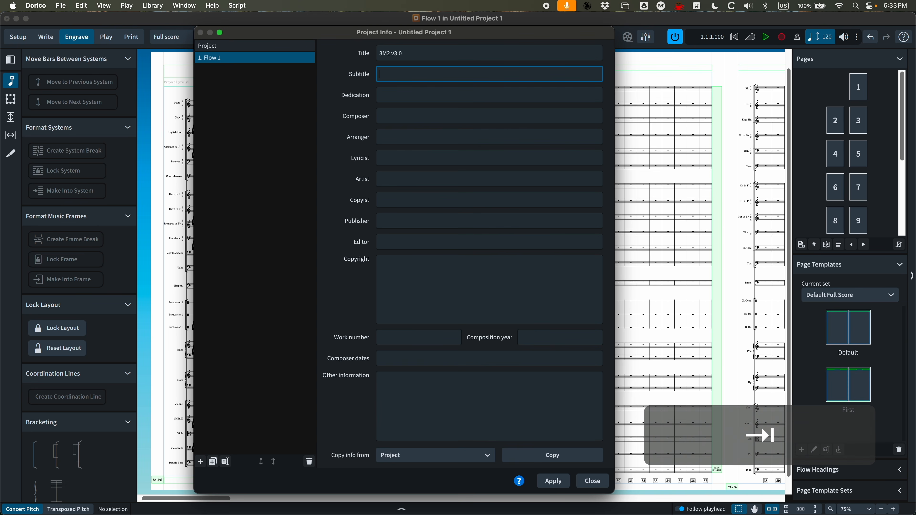
Set Flow 1's subtitle to "The Rescue of Horn Solo" including the quotation marks
text("T)
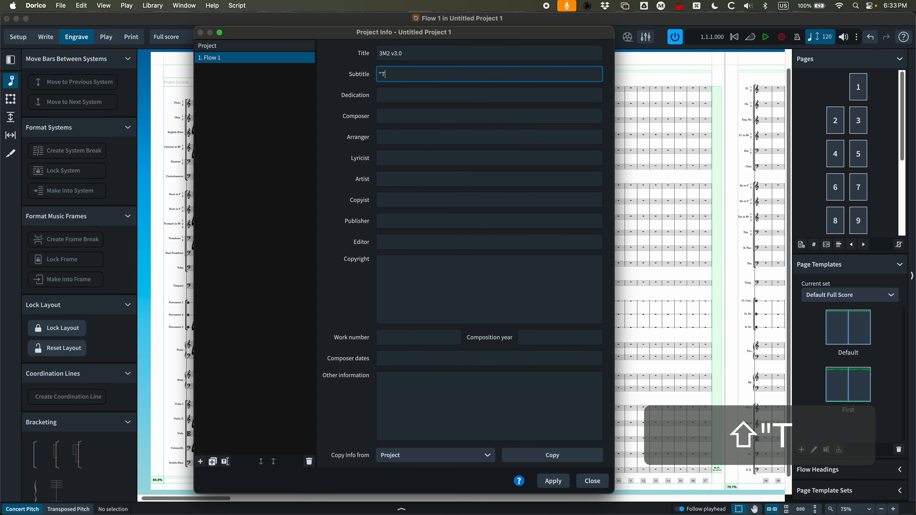
text(he REscue of)
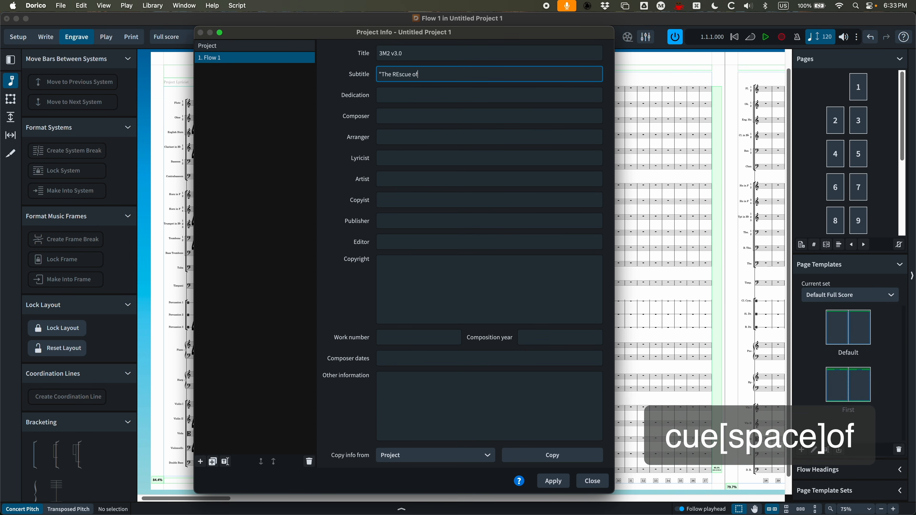
key(BackSpace)
key(BackSpace)
key(BackSpace)
key(BackSpace)
key(BackSpace)
key(BackSpace)
key(BackSpace)
key(BackSpace)
text(esc)
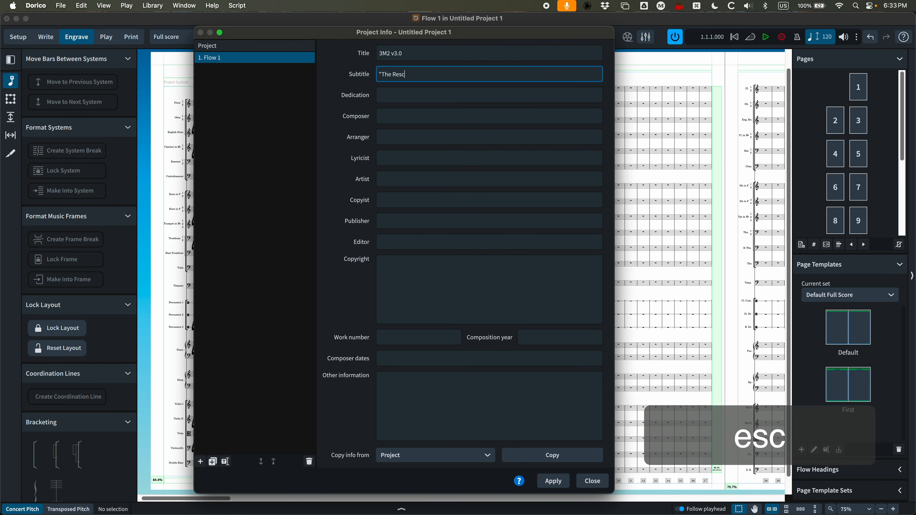
text(ue of Horn Solo")
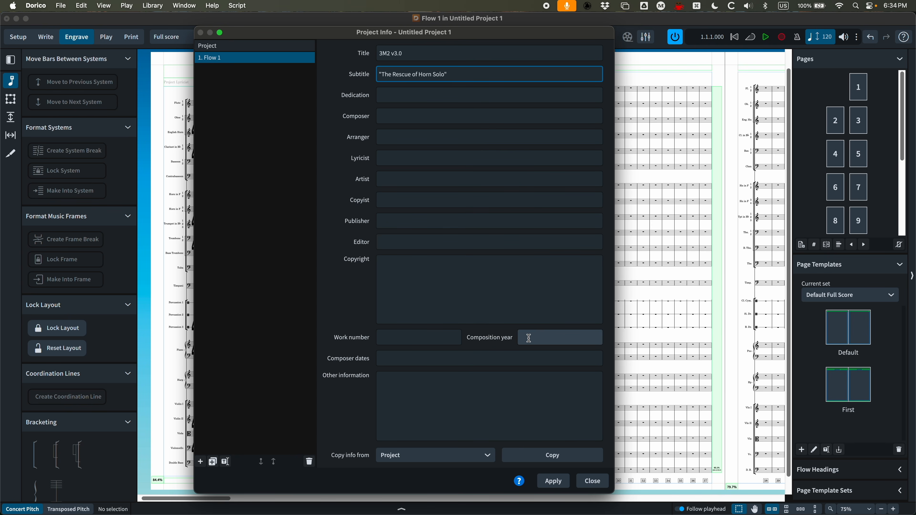
Enter "Rev. 4/30/25" as the flow's composition year
click(536, 338)
text(Re)
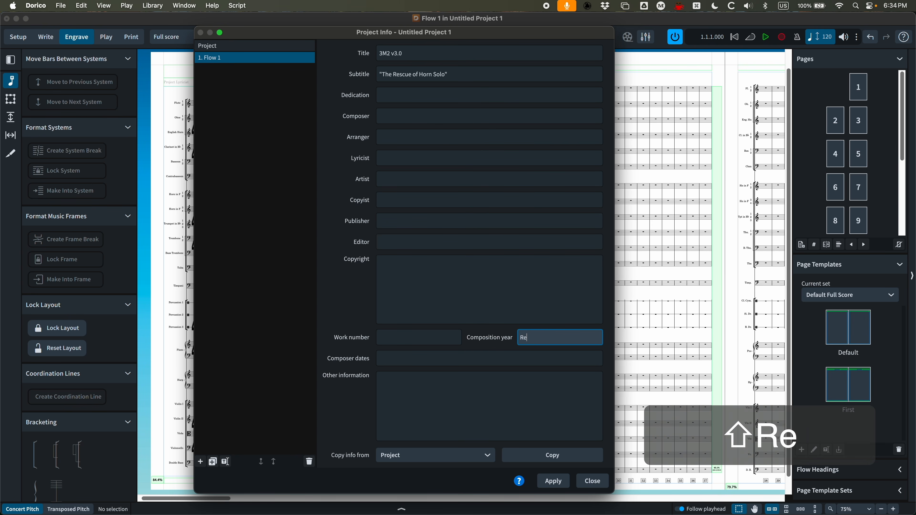
text(v. 4/30/25)
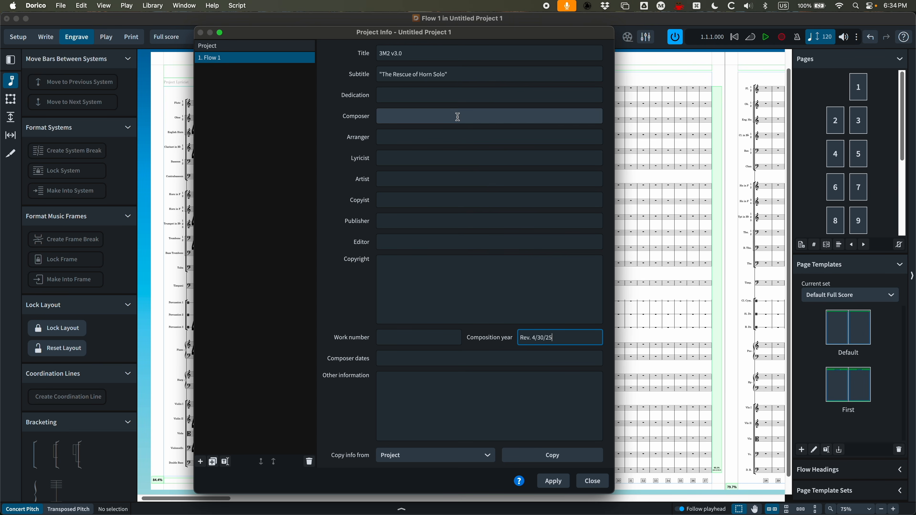
Rename the flow as 3M2, then apply the project information changes and close the dialog
double_click(229, 59)
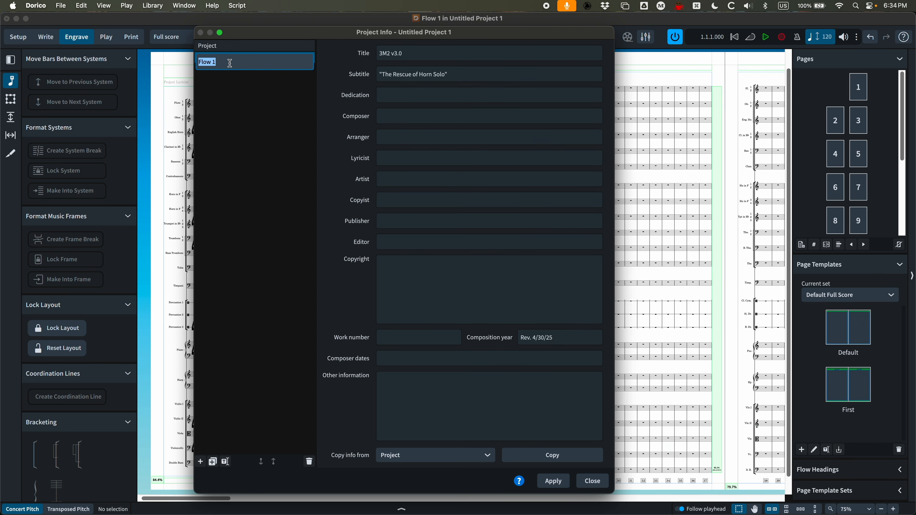
text(#)
key(BackSpace)
text(3M2)
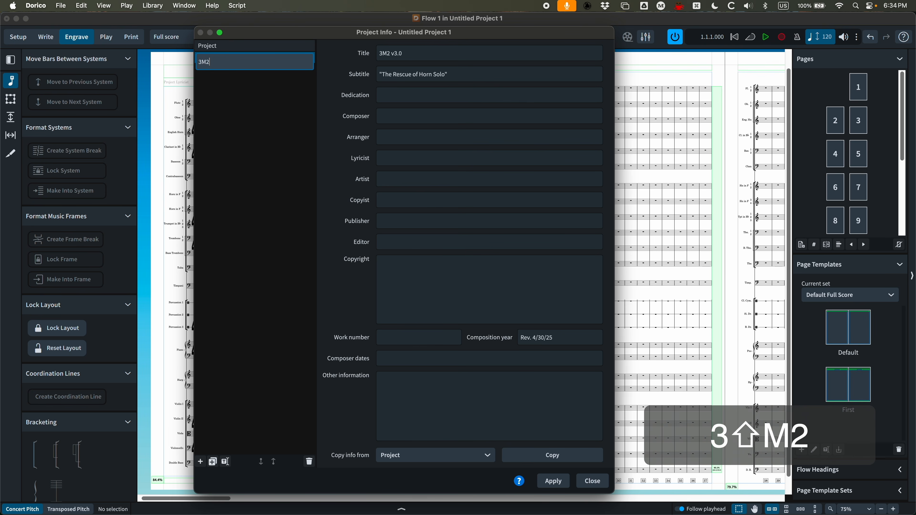
key(Return)
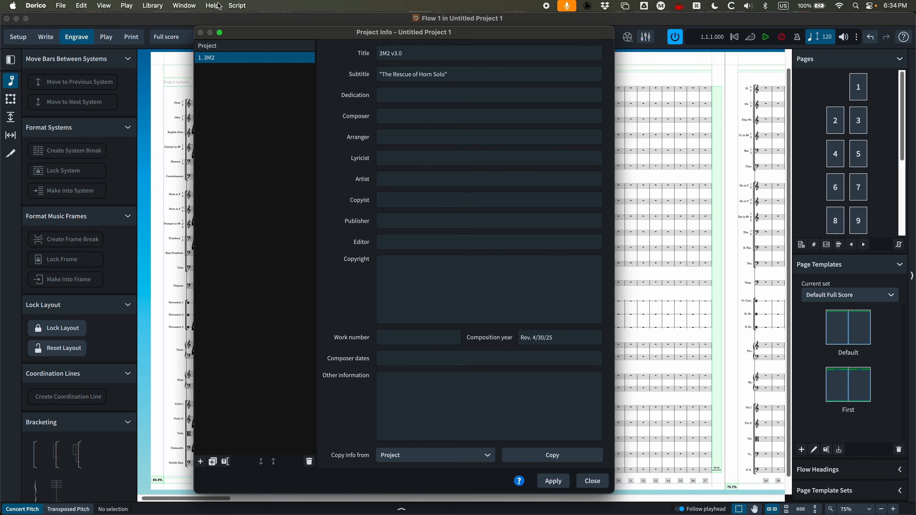
click(556, 481)
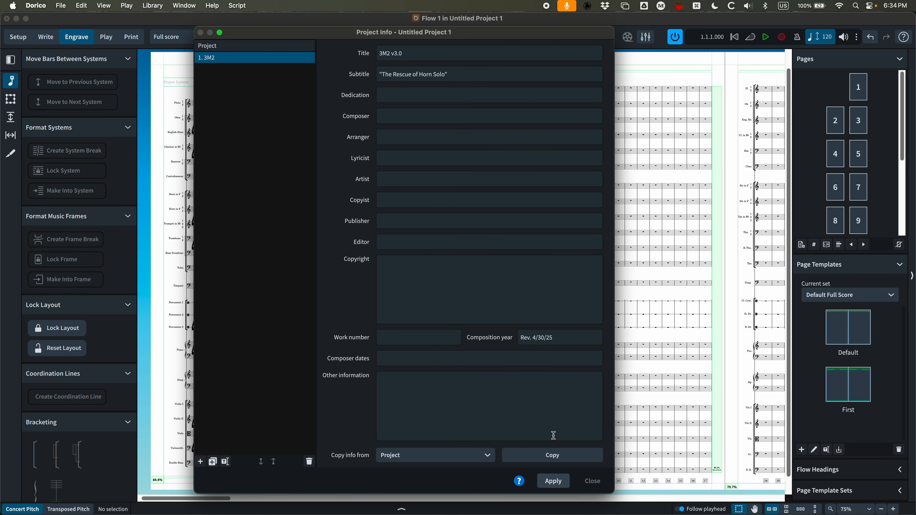
click(594, 482)
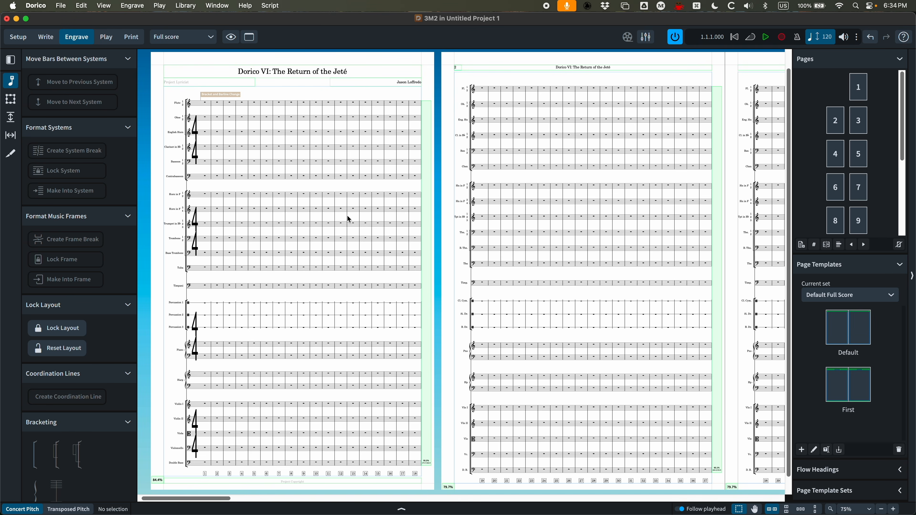
Add a text frame about 37 × 12 mm in the first page's header between the lyricist and composer frames, reading "Something"
key(super+equal)
key(super+equal)
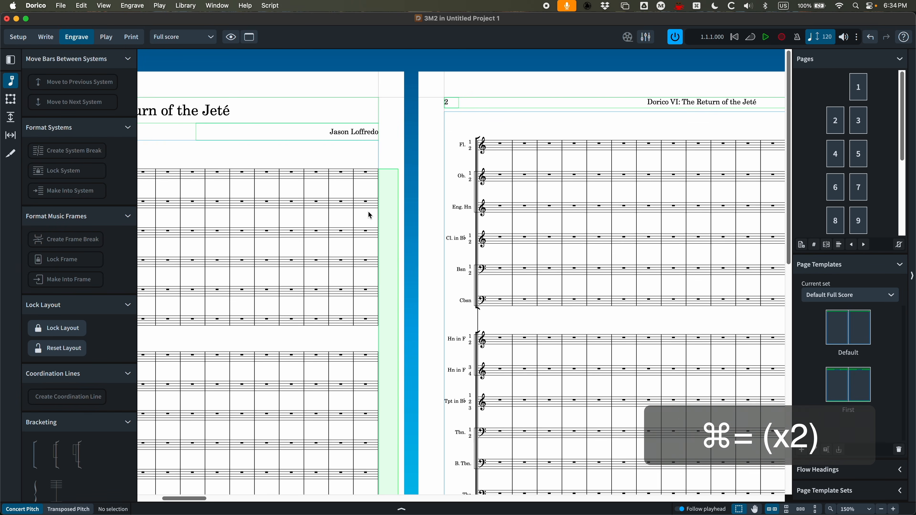
scroll(366, 212, left, 8)
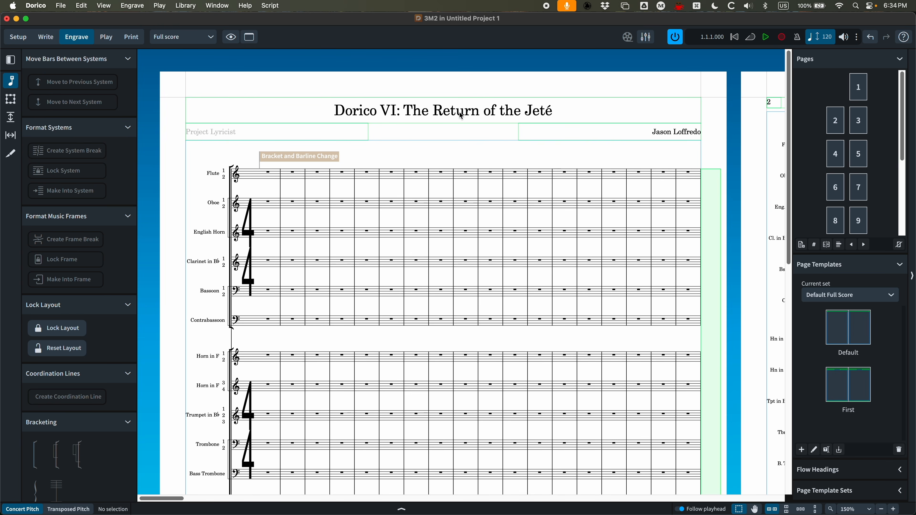
key(super)
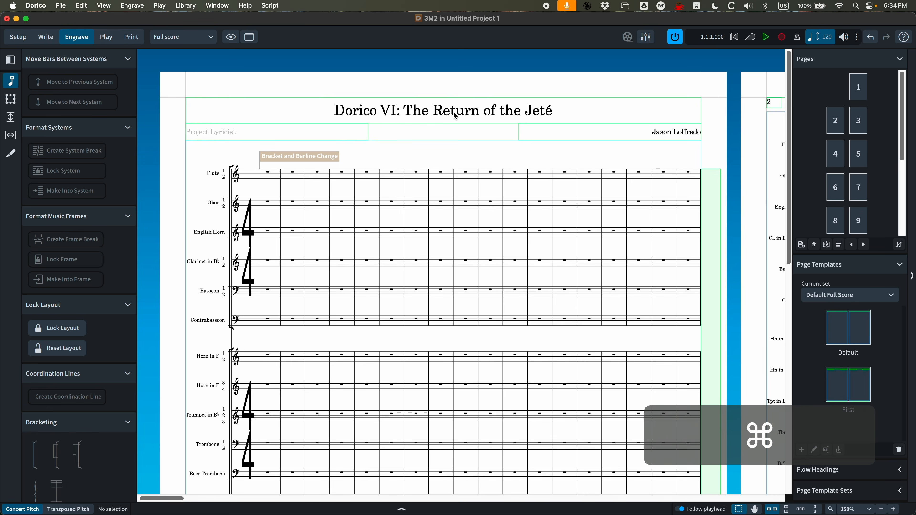
key(super+minus)
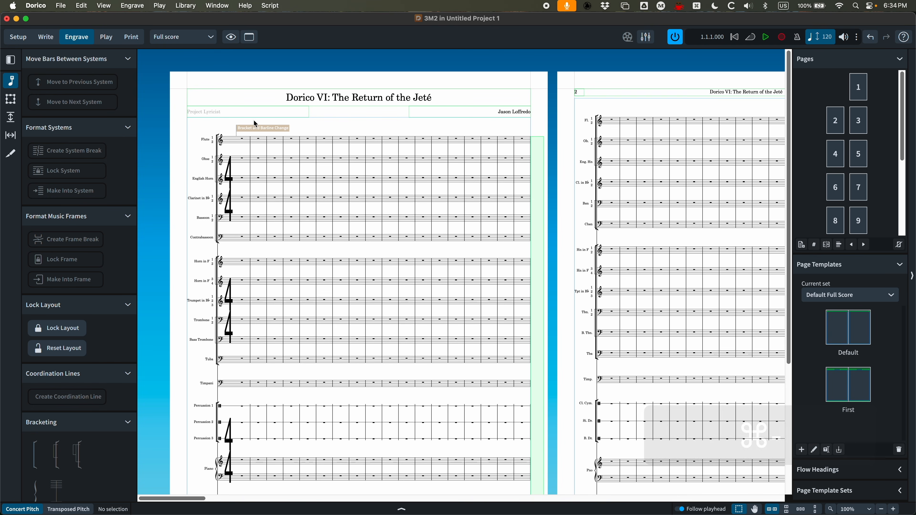
click(11, 99)
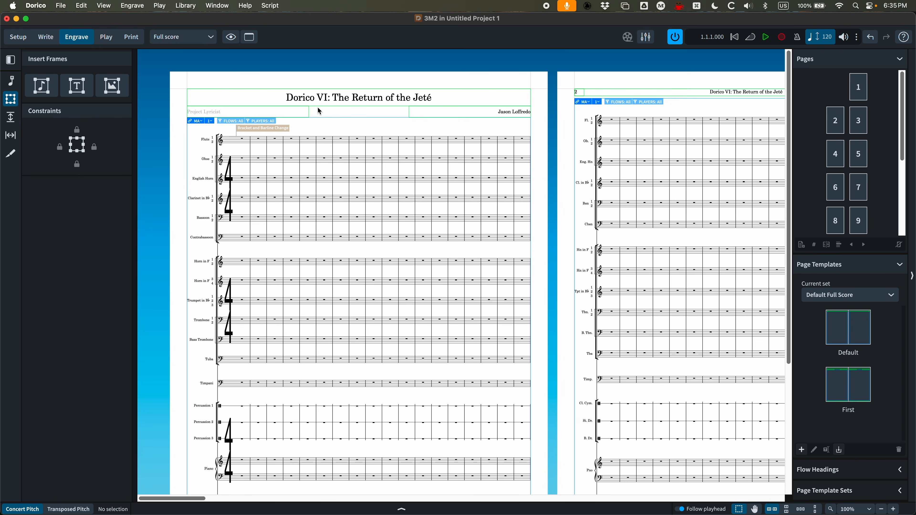
click(80, 88)
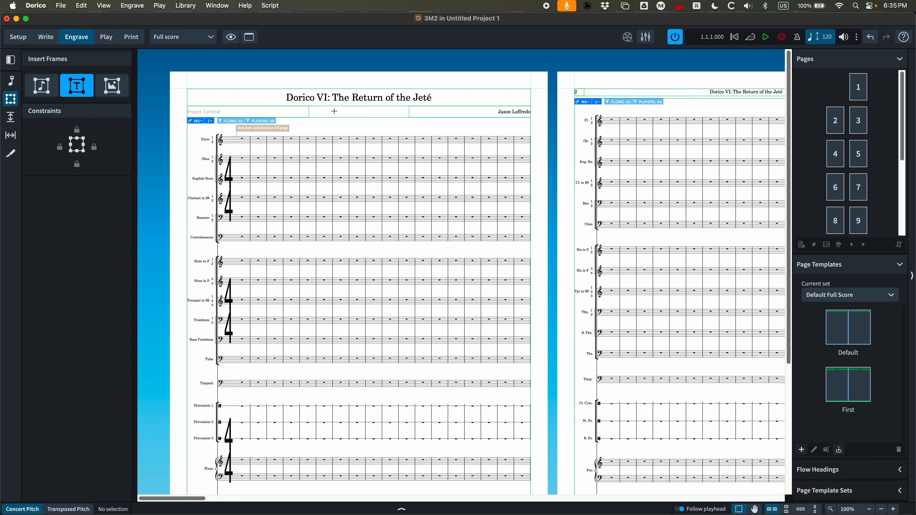
drag(323, 107, 375, 125)
double_click(330, 116)
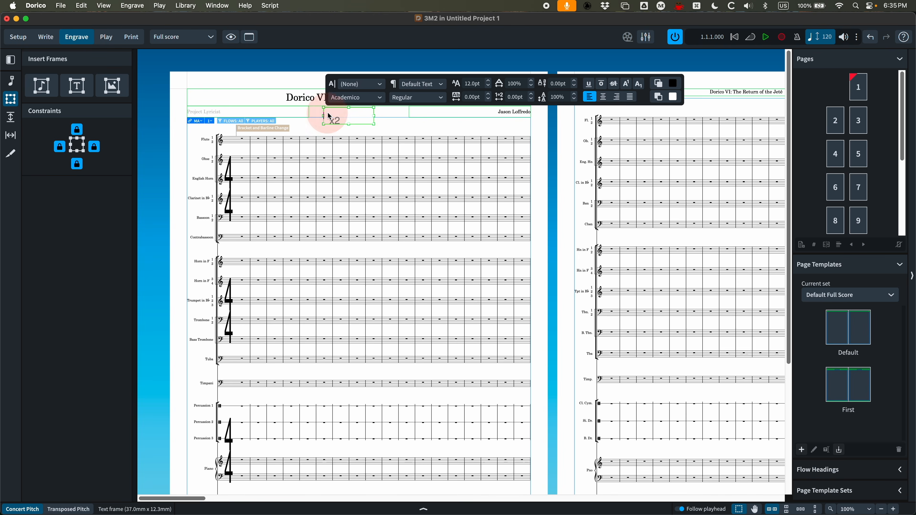
text(Something)
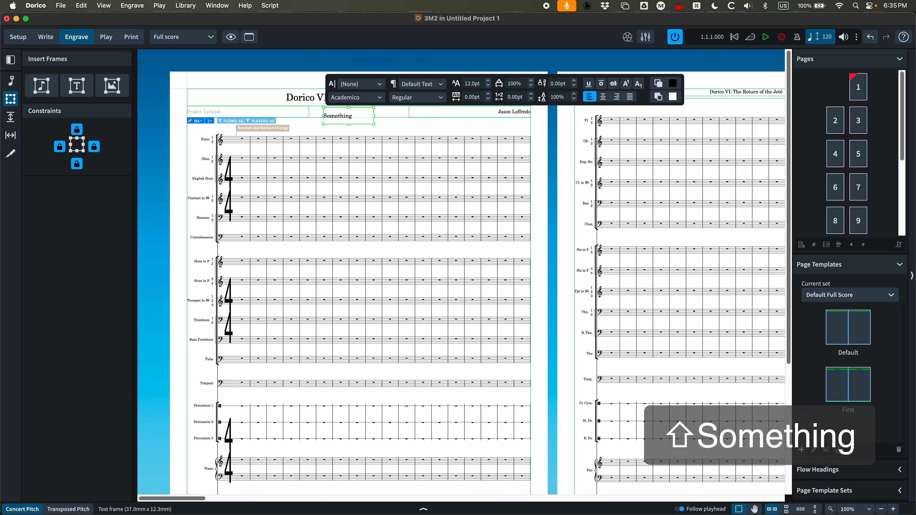
click(398, 118)
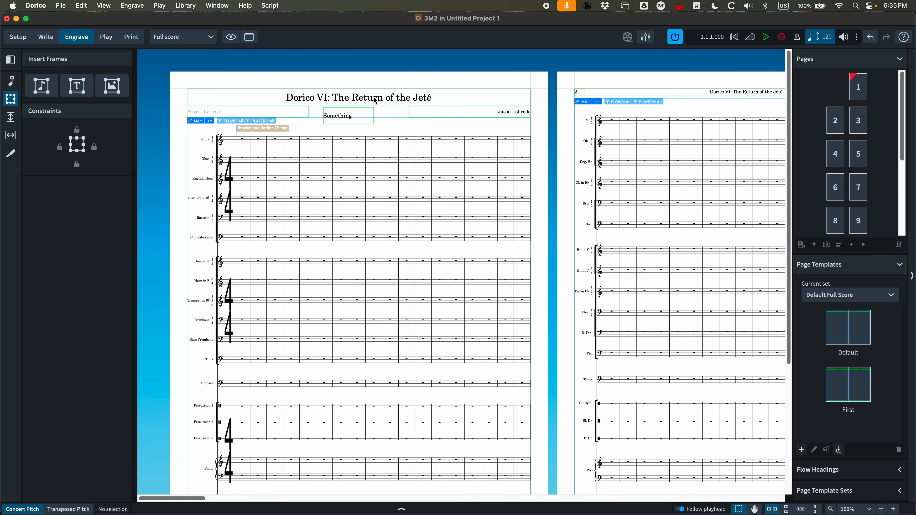
Switch to Finale and add a text block reading "Anything" beside the score title
double_click(238, 17)
click(186, 66)
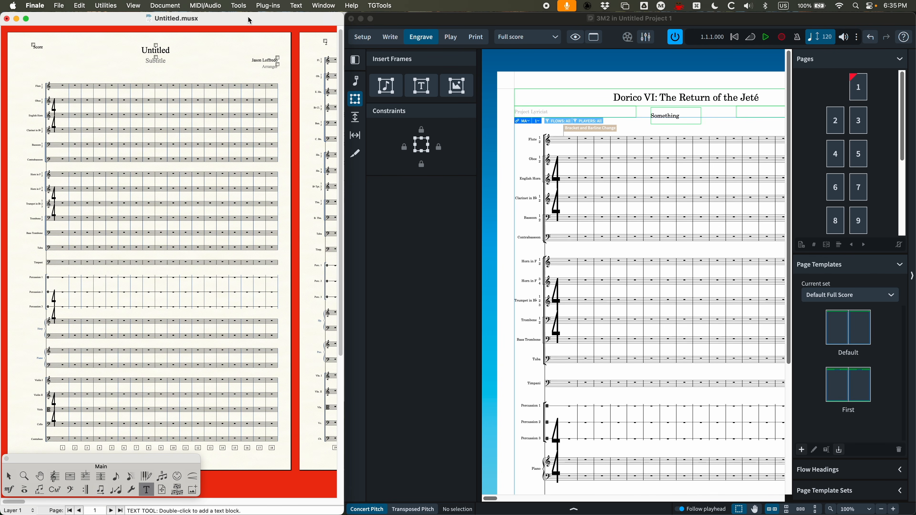
click(233, 50)
text(Anything)
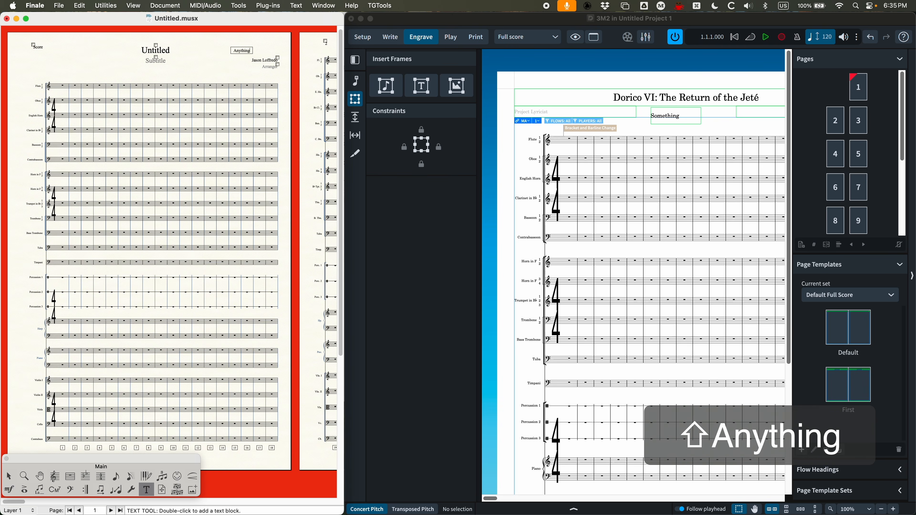
Move the "Anything" text block leftward, beside the composer name, in the Flute part's first page
click(223, 63)
key(super+equal)
key(super+equal)
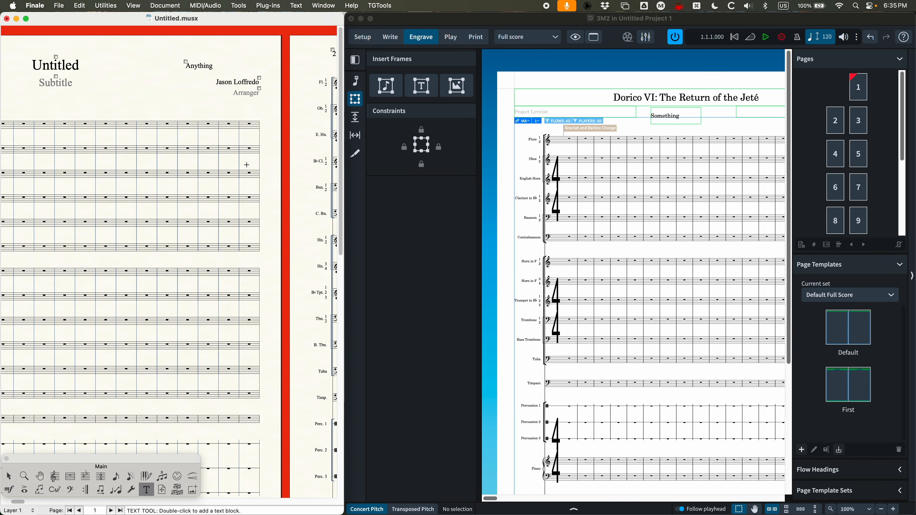
key(alt+super+bracketright)
scroll(242, 158, left, 5)
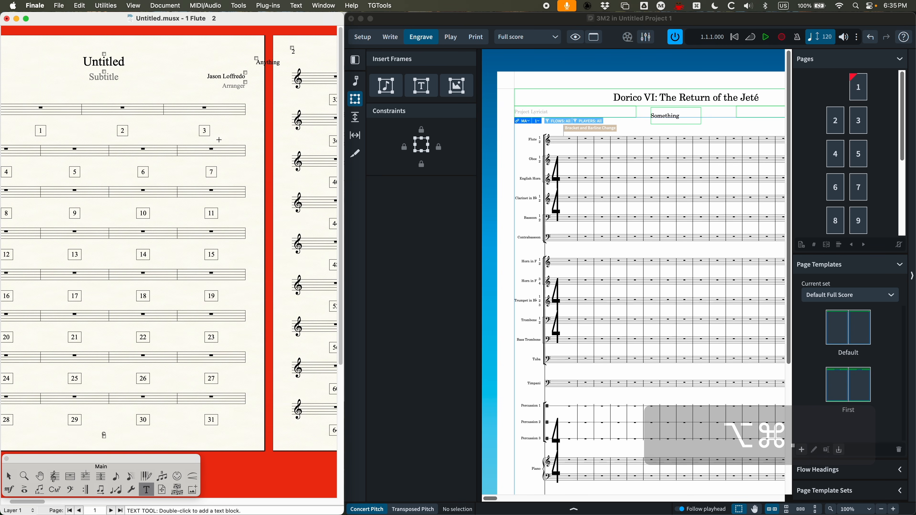
drag(256, 58, 212, 58)
click(195, 55)
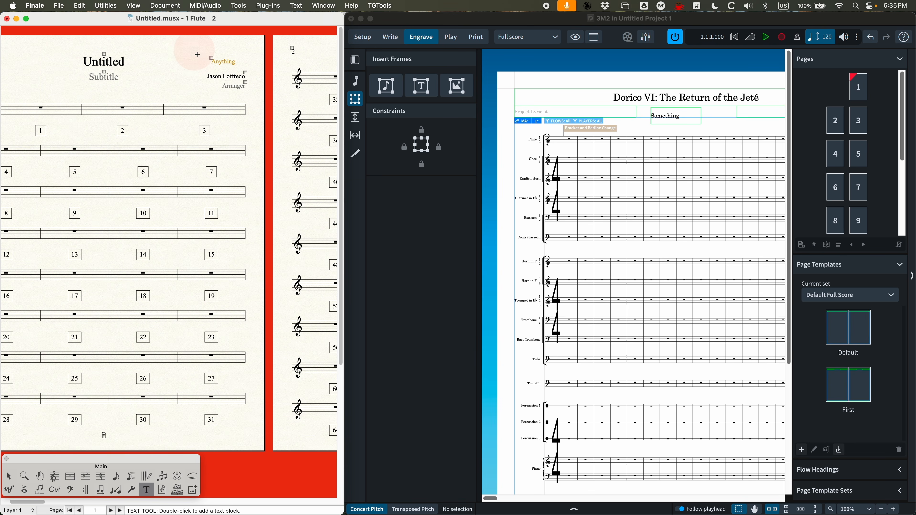
scroll(234, 117, left, 4)
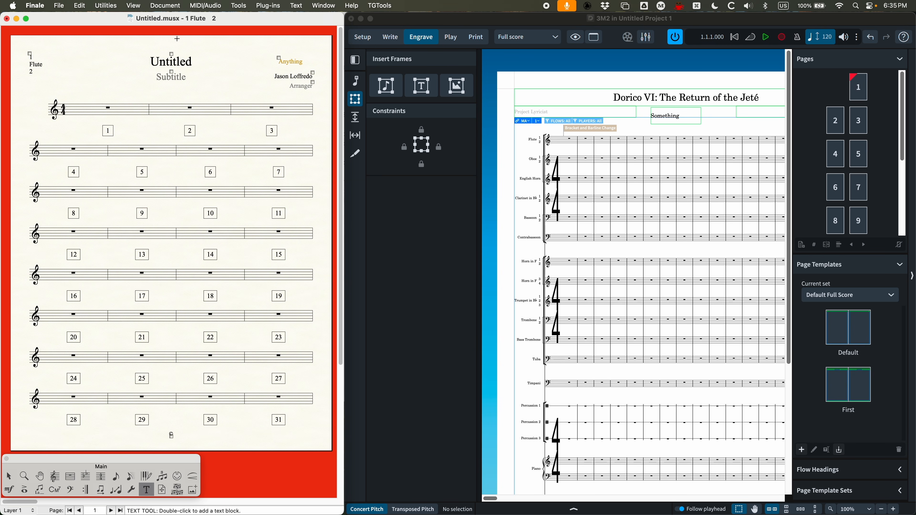
Return to the full score and delete the "Anything" text block beside the title
key(alt+super+slash)
scroll(239, 176, right, 4)
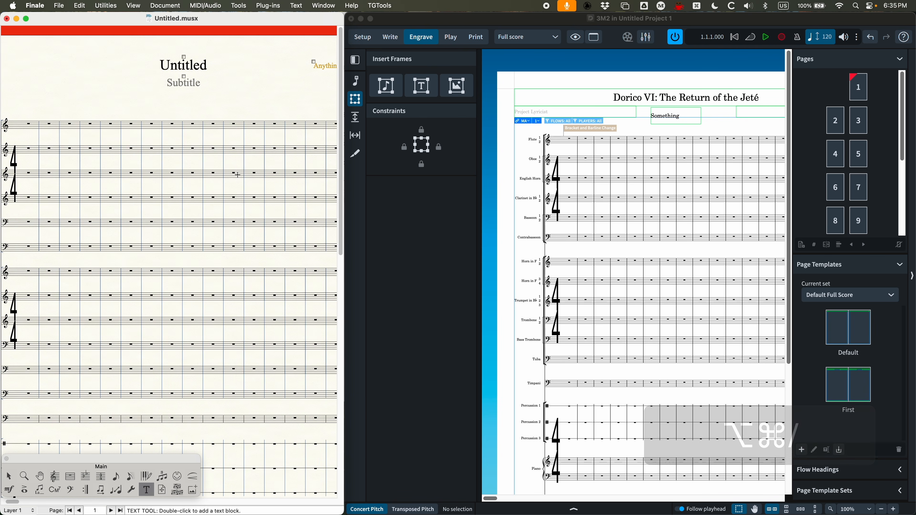
click(262, 67)
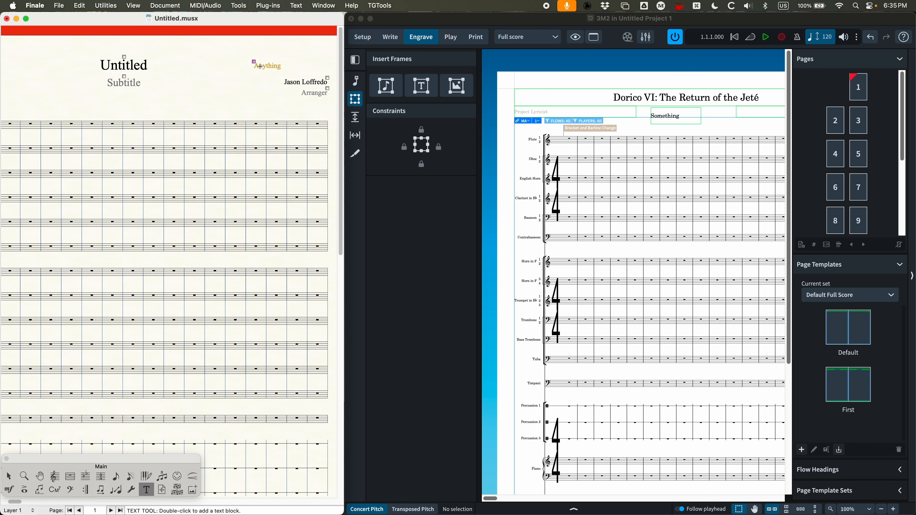
key(BackSpace)
Switch to Dorico and examine the page thumbnails and the Default and First page templates
double_click(489, 18)
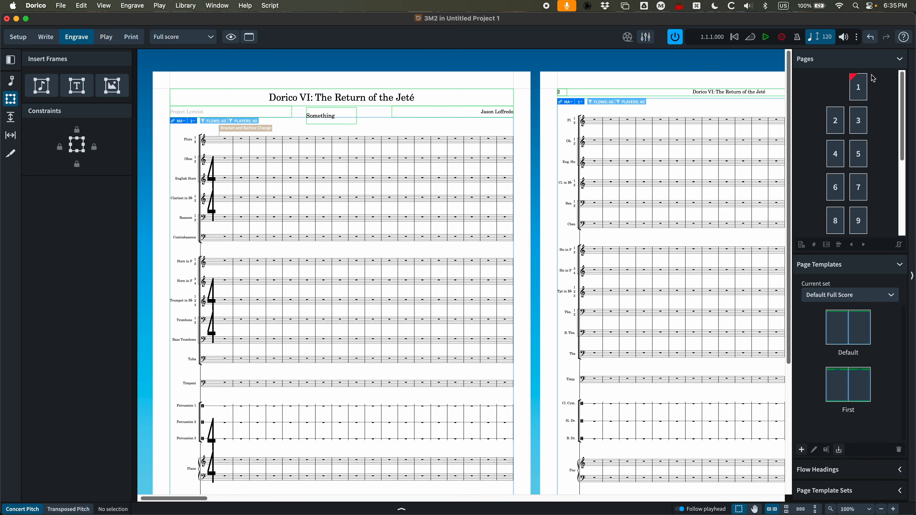
click(861, 80)
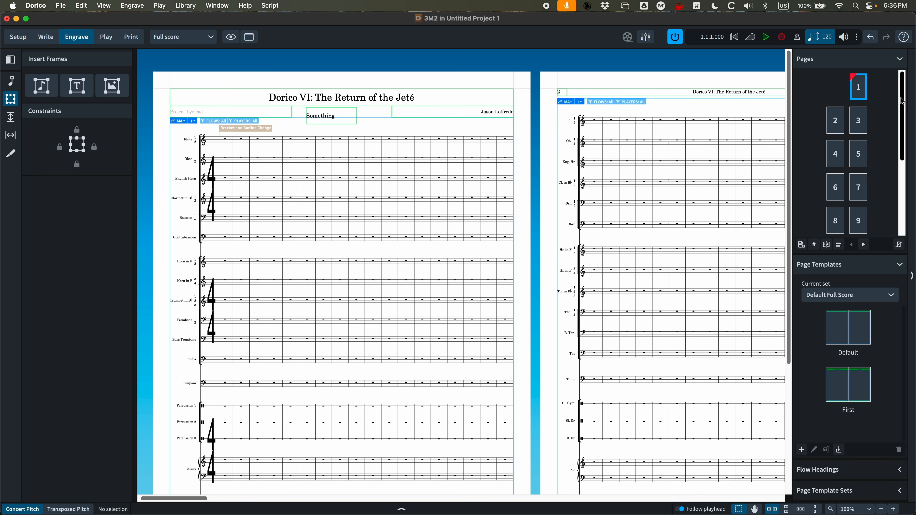
click(860, 87)
click(839, 120)
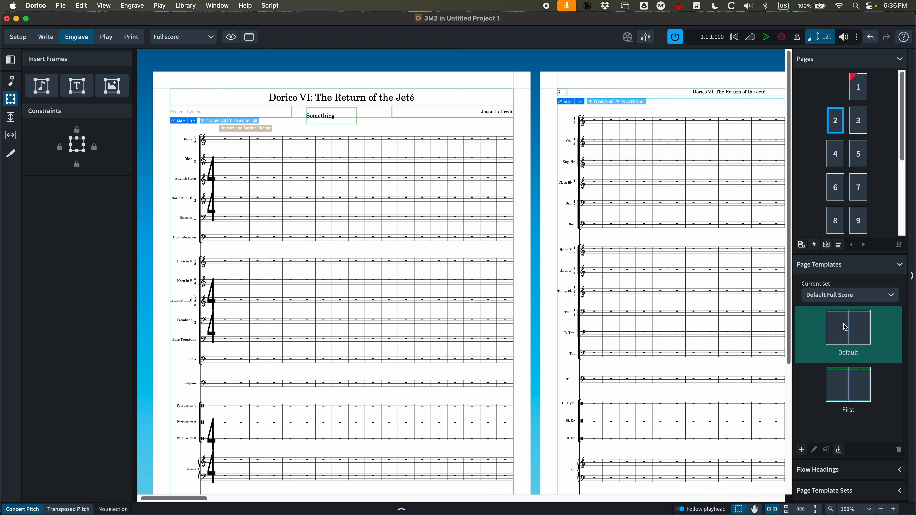
click(861, 112)
click(834, 155)
click(855, 152)
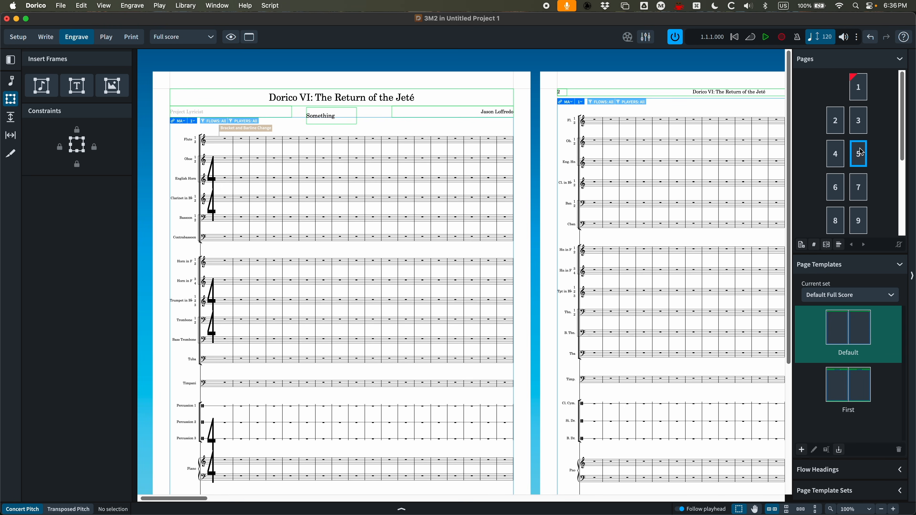
click(861, 92)
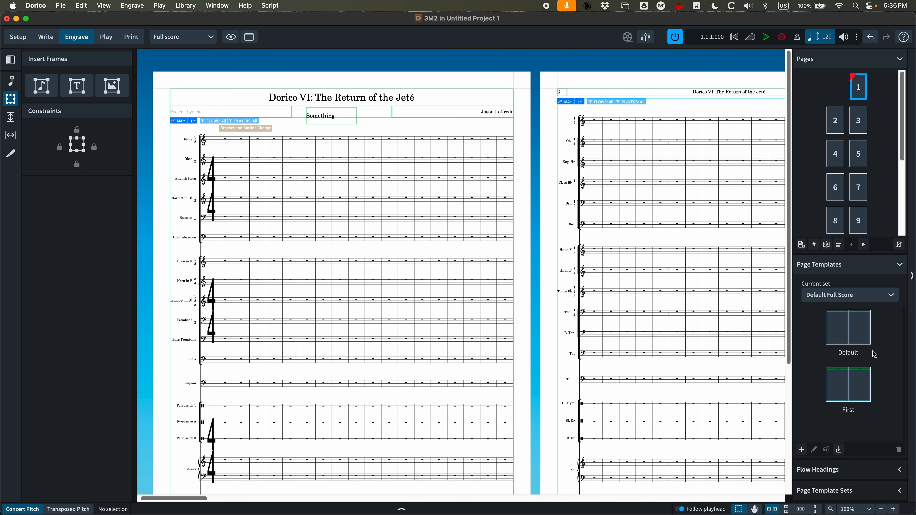
click(849, 381)
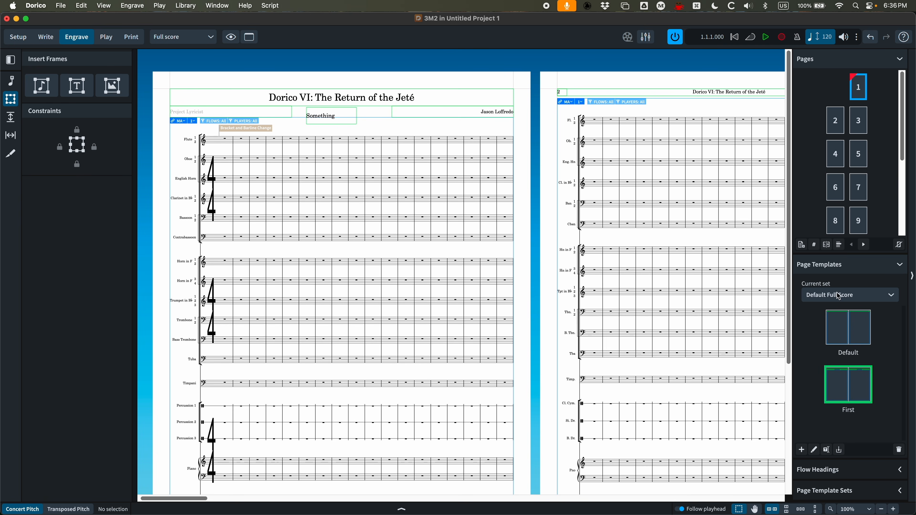
click(876, 371)
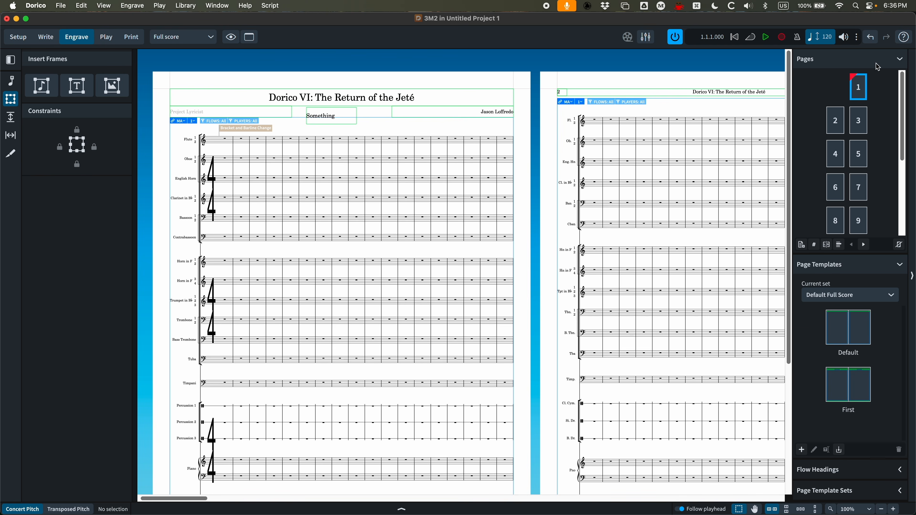
Remove the page overrides from page 1
click(858, 87)
right_click(860, 90)
click(854, 100)
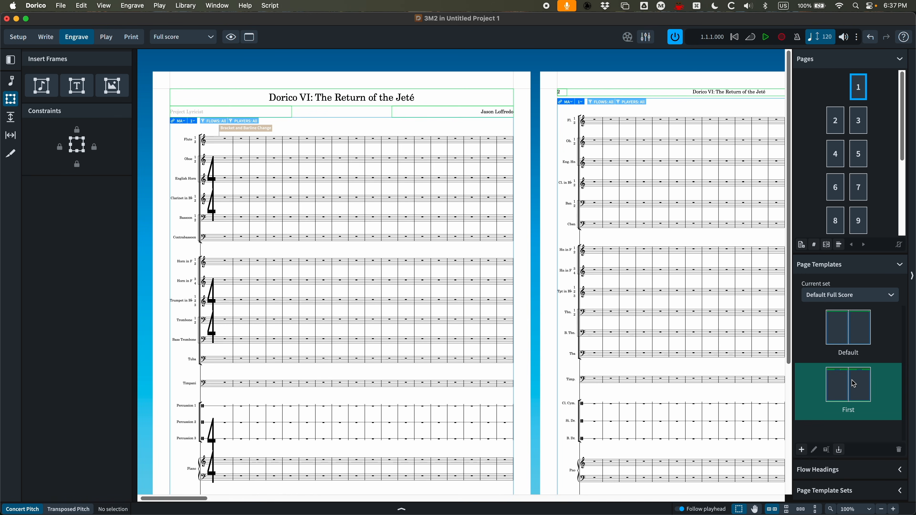
Open the First page template for editing
click(858, 325)
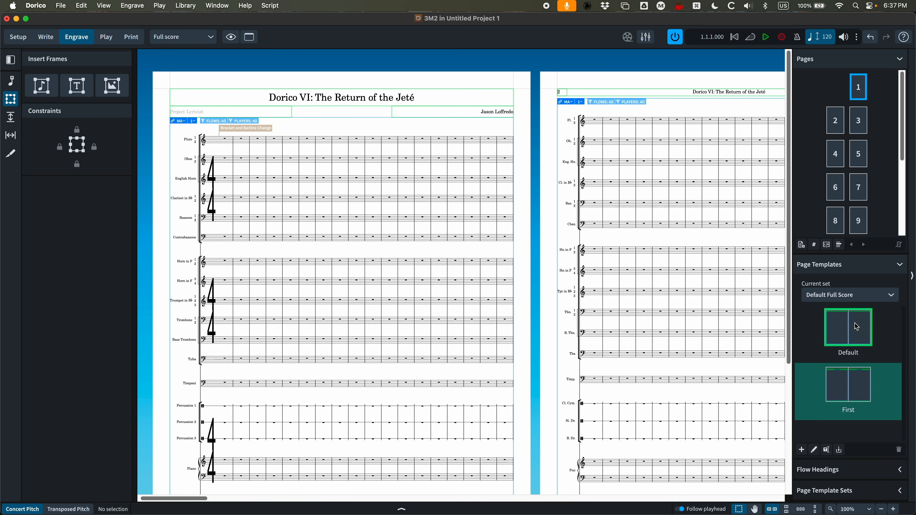
click(865, 383)
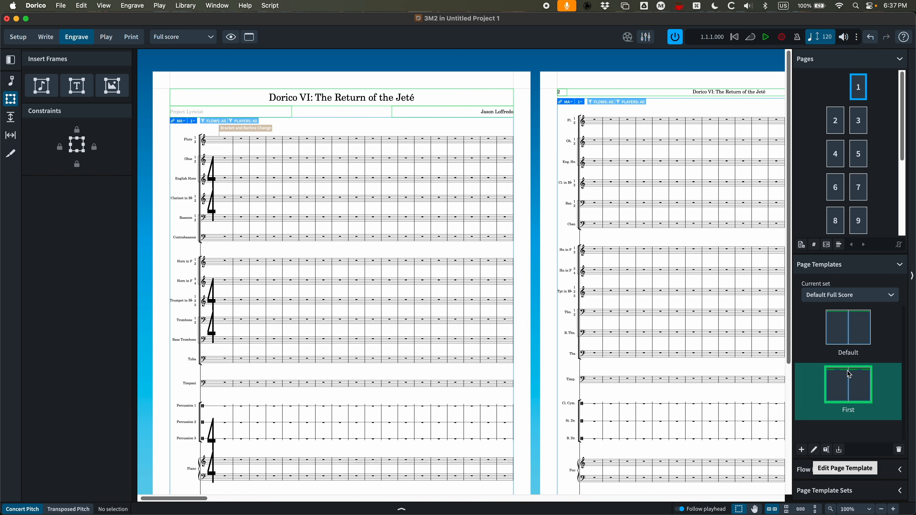
double_click(847, 386)
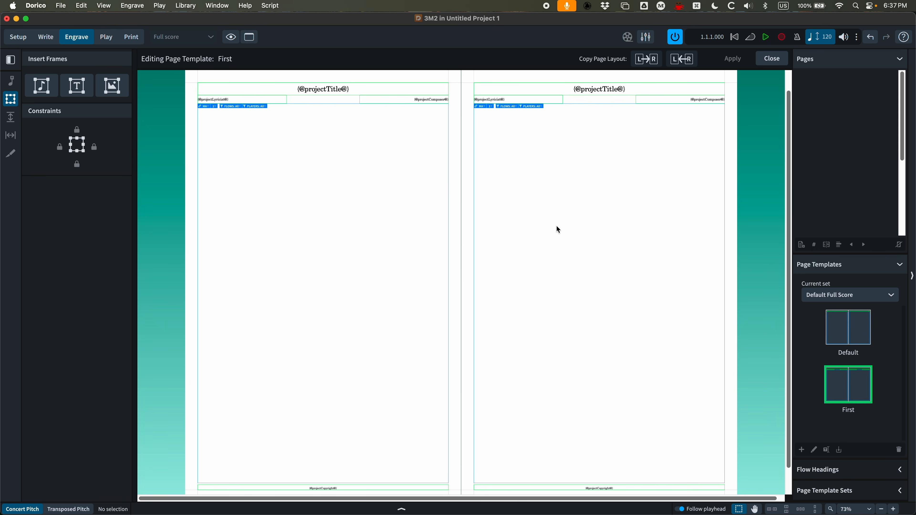
scroll(444, 241, up, 1)
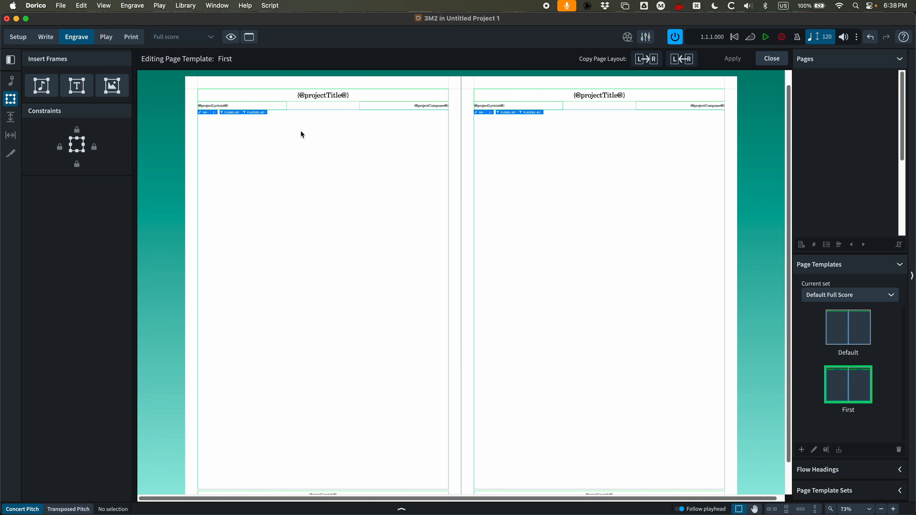
Resize the template's music frame from its top-right corner and undo the resize
key(super+equal)
key(super+equal)
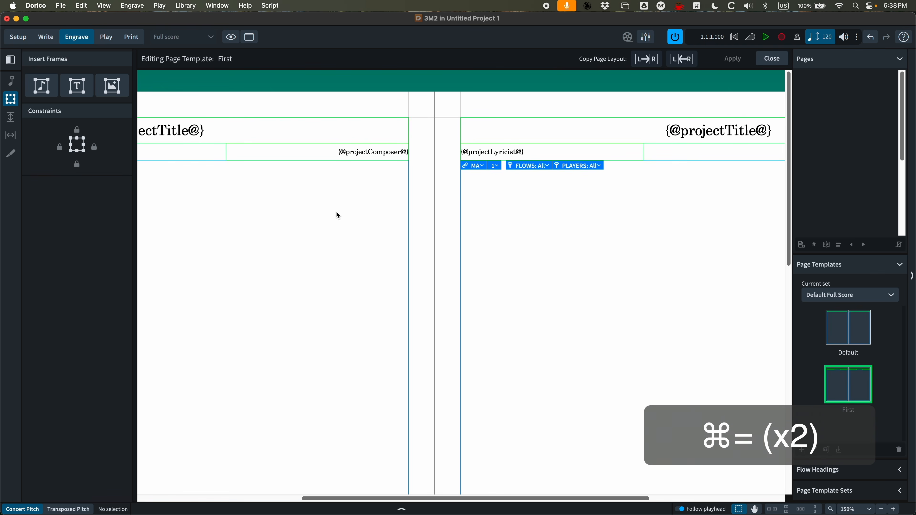
scroll(329, 215, left, 8)
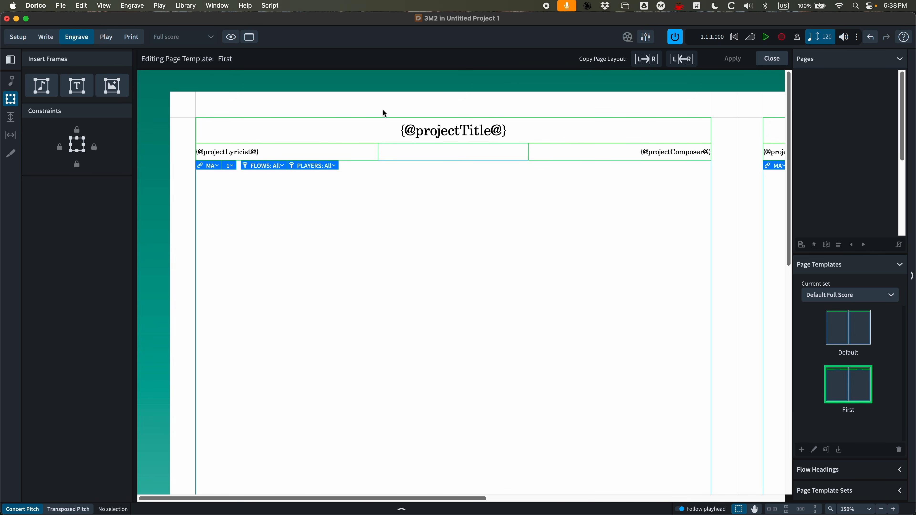
click(371, 118)
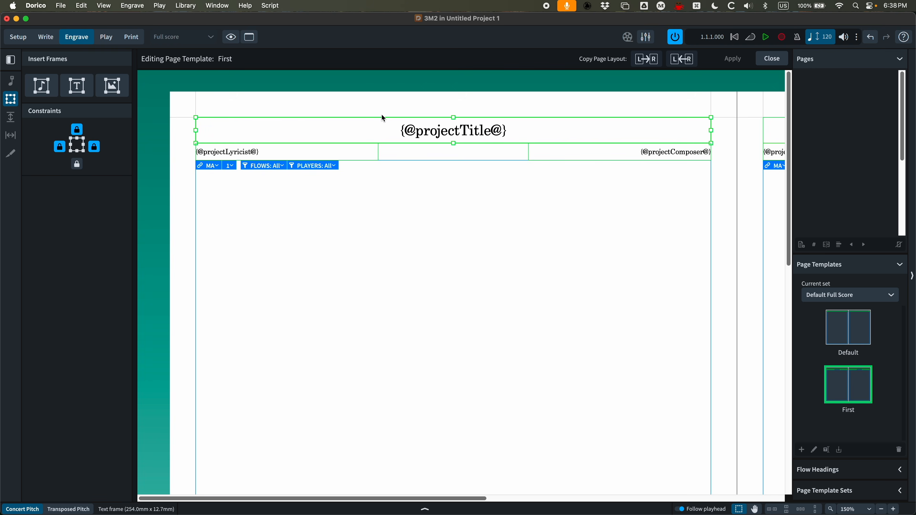
click(400, 160)
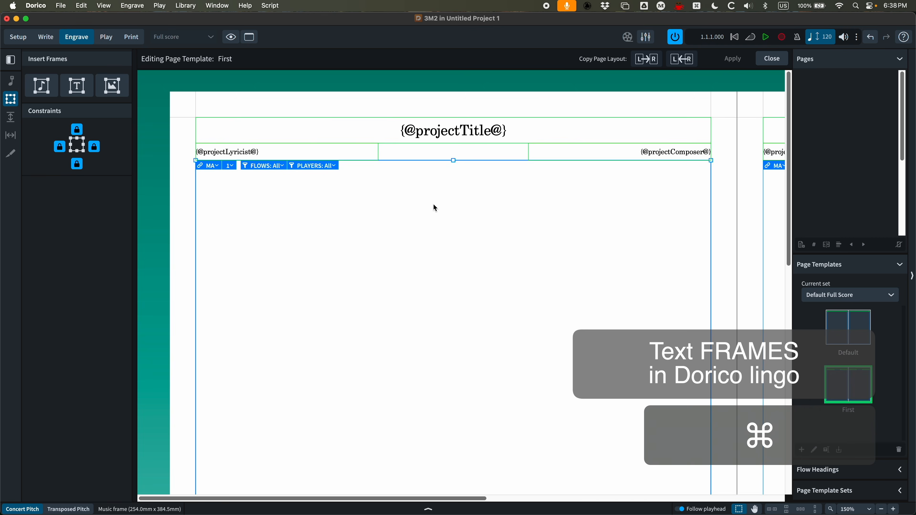
key(super+minus)
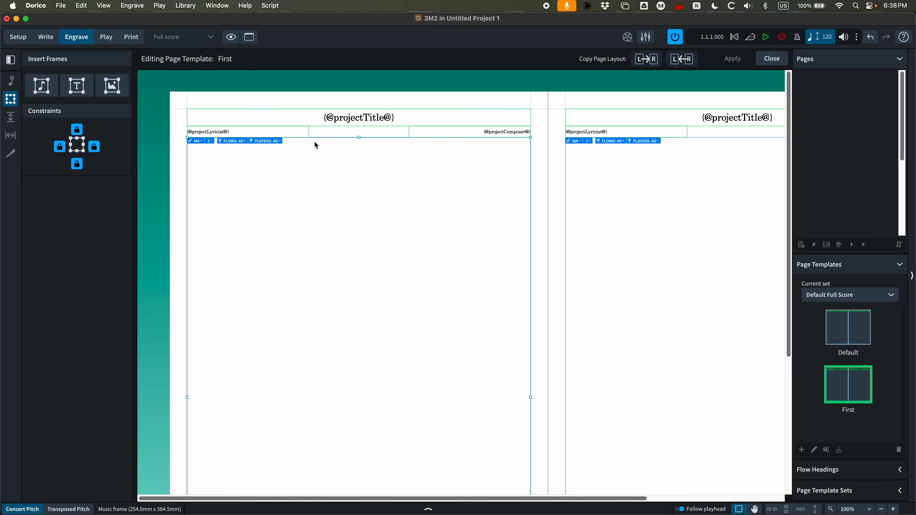
scroll(332, 186, down, 5)
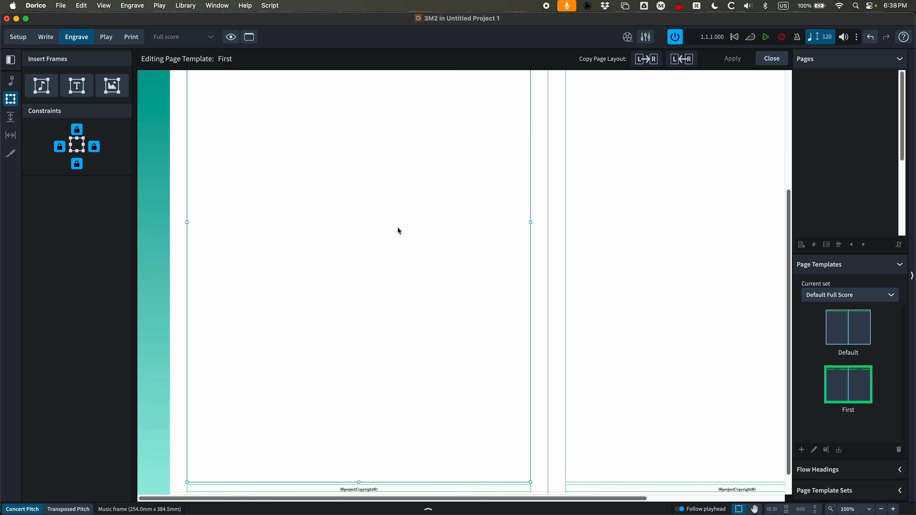
scroll(358, 301, up, 5)
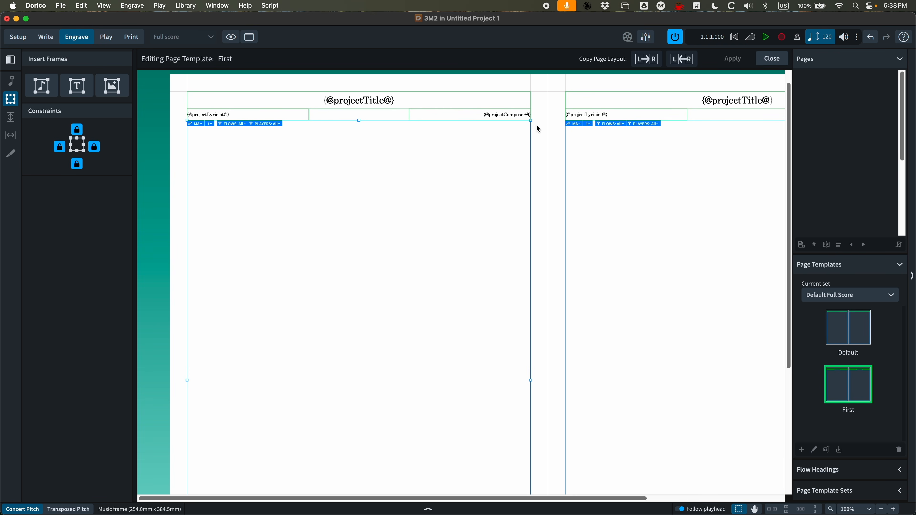
drag(530, 121, 375, 270)
scroll(374, 241, down, 6)
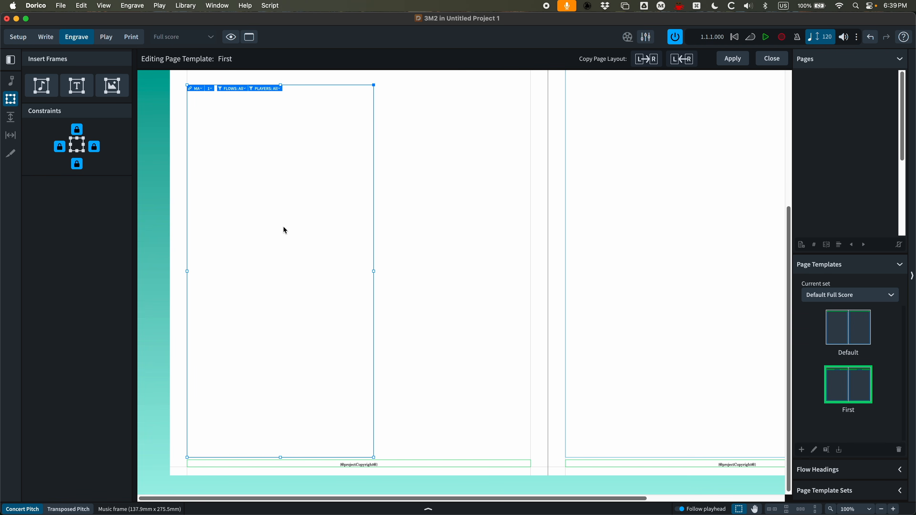
scroll(284, 228, up, 6)
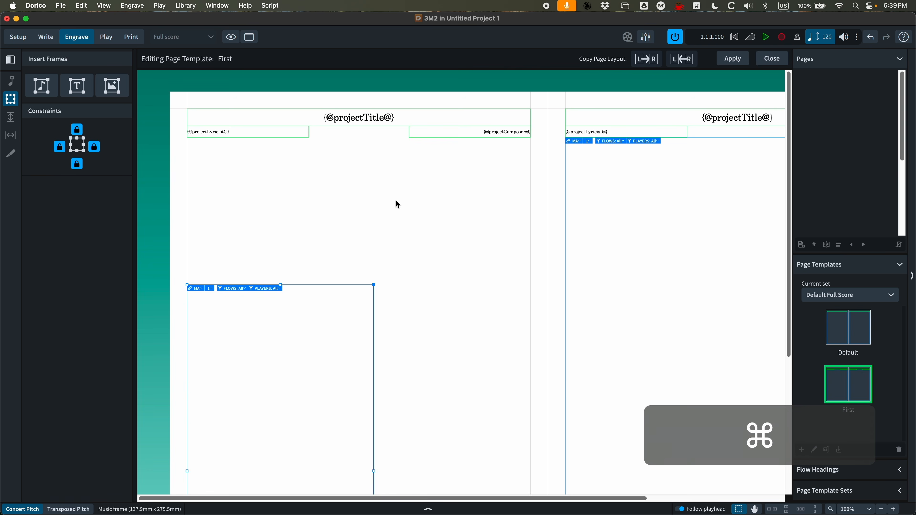
key(super+z)
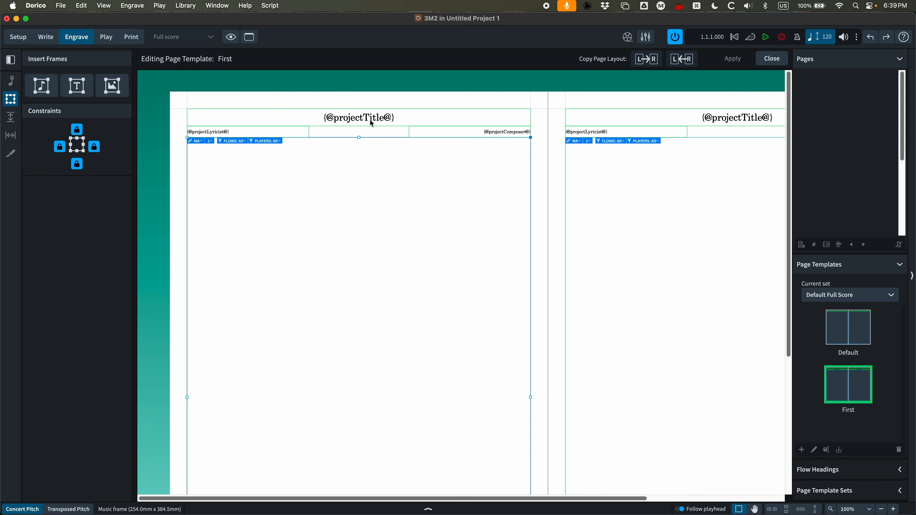
Lower the music frame's top edge to about 50 mm below the page top, clearing space under the header
drag(359, 138, 362, 177)
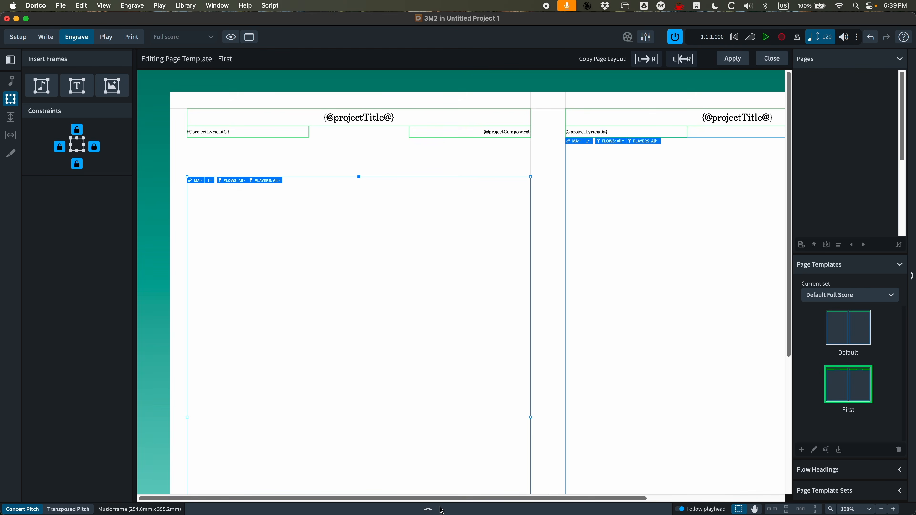
click(428, 509)
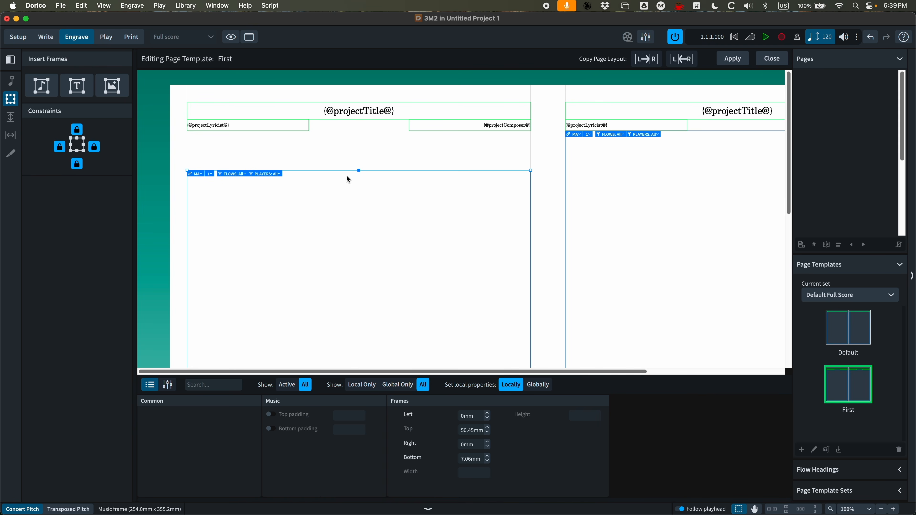
click(334, 169)
click(333, 170)
Set the First template music frame's bottom inset to 0.25 in
click(468, 415)
click(455, 445)
scroll(471, 316, down, 10)
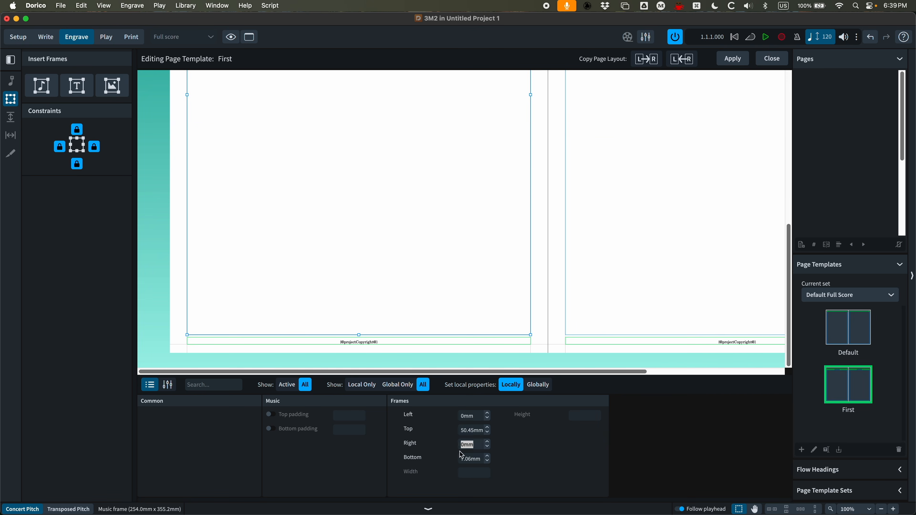
click(426, 333)
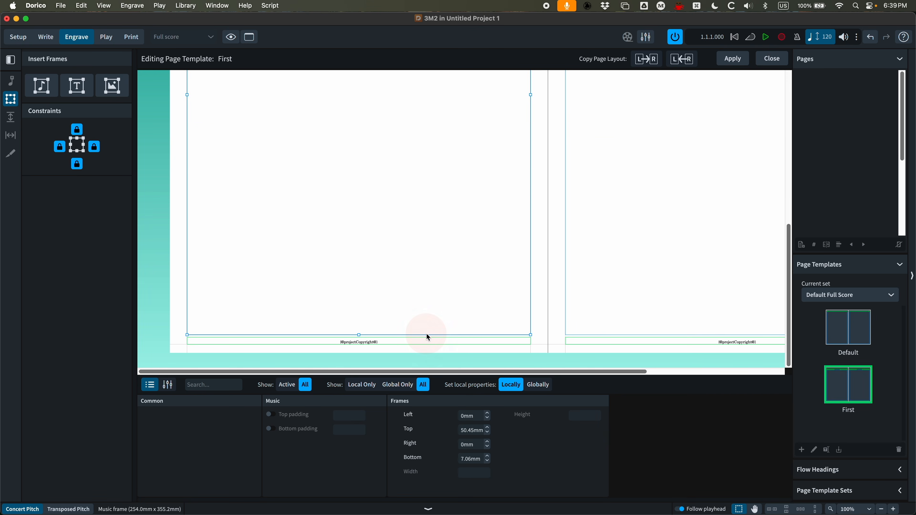
shift+click(427, 337)
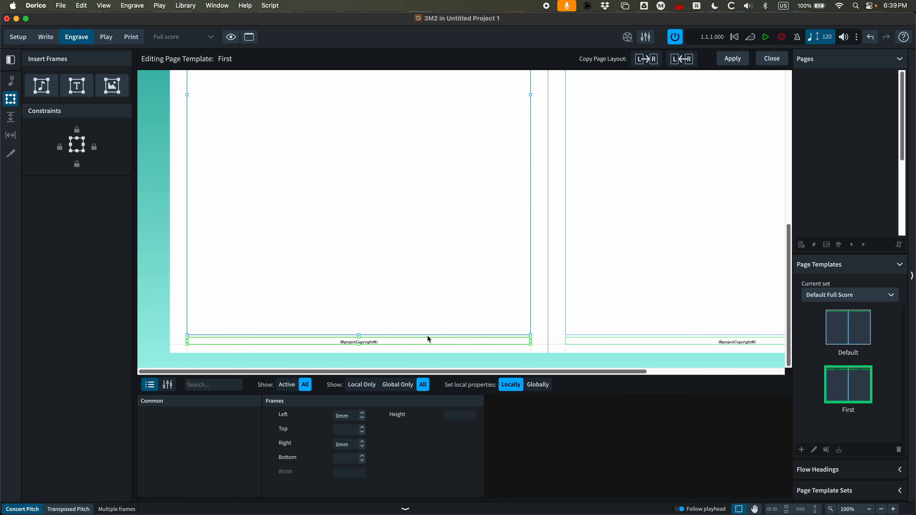
click(444, 332)
click(483, 460)
drag(483, 461, 447, 460)
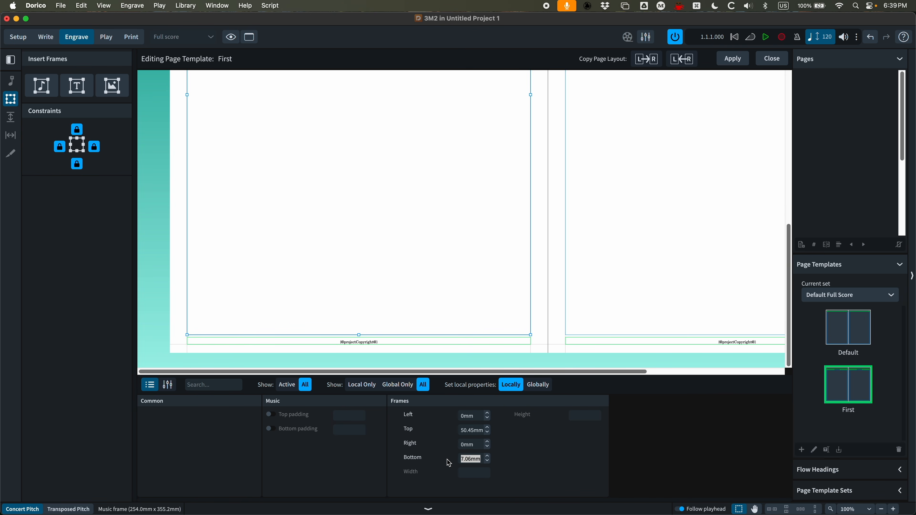
text(0.25)
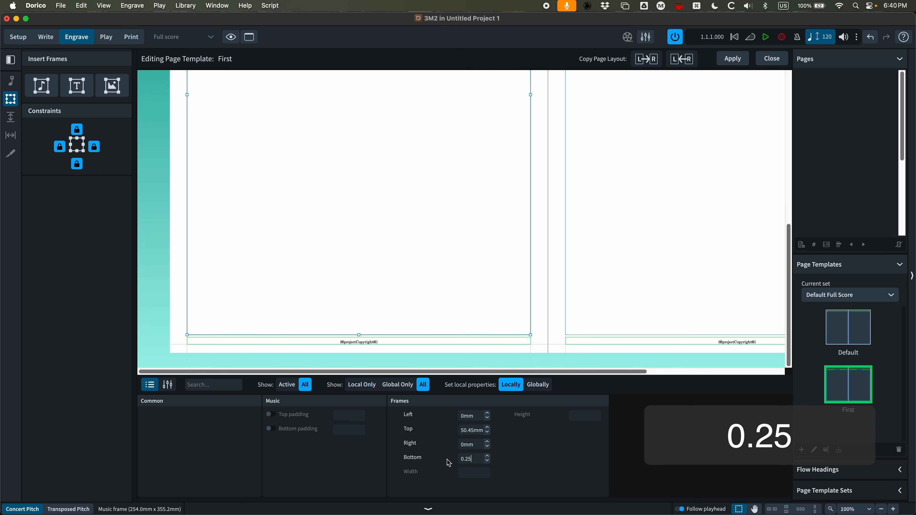
text(in)
key(Return)
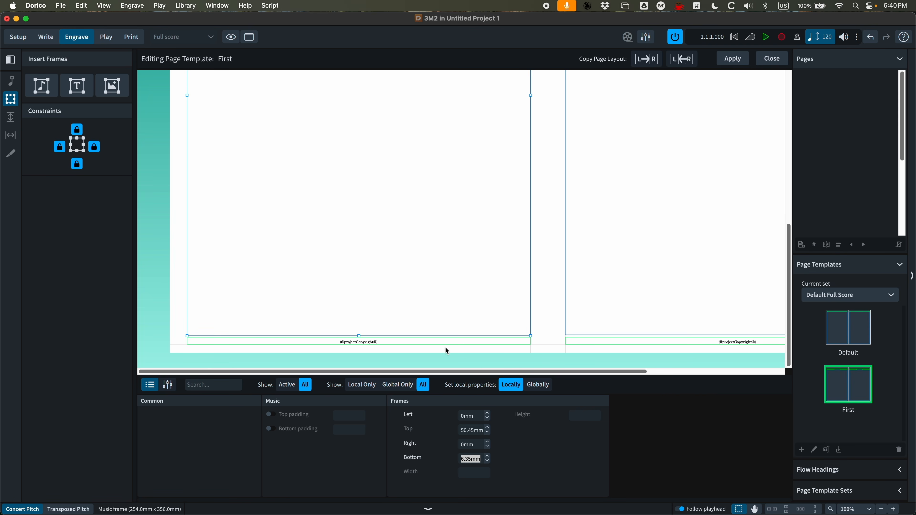
Set the music frame's top inset to 50 mm
scroll(447, 351, up, 10)
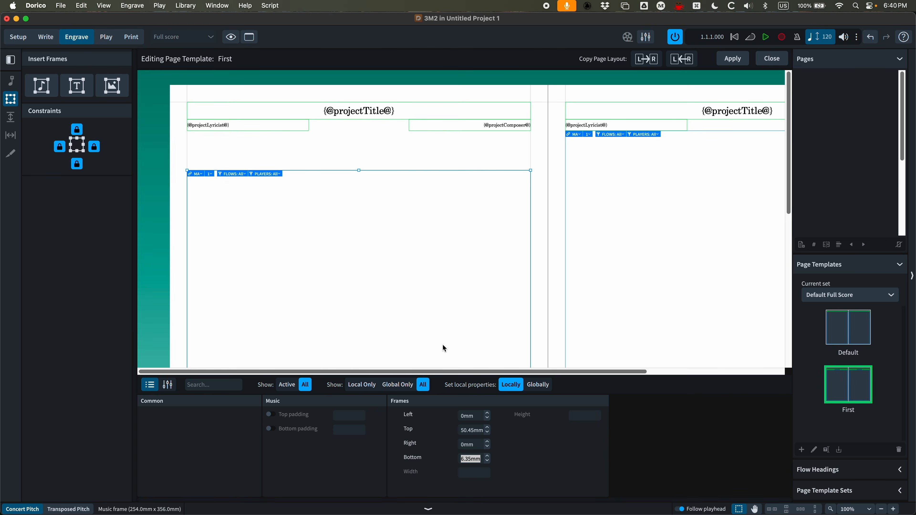
click(474, 431)
key(BackSpace)
key(BackSpace)
key(BackSpace)
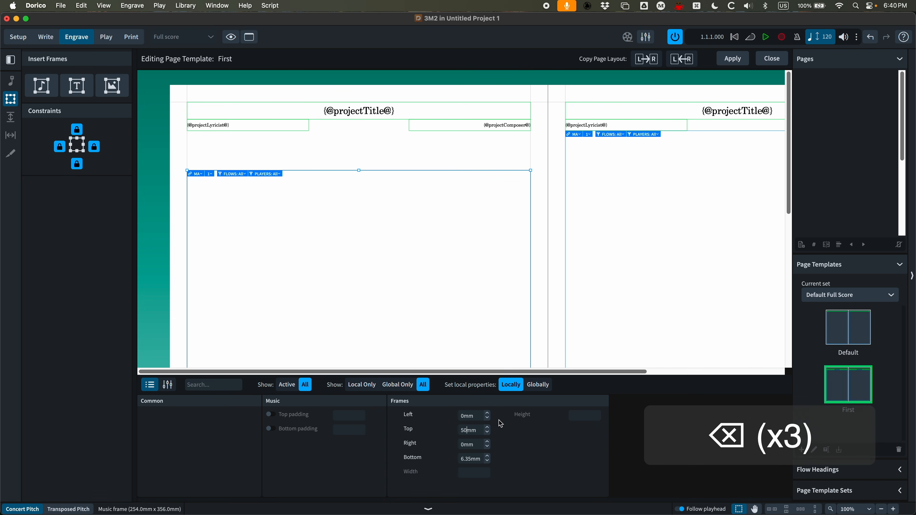
key(Return)
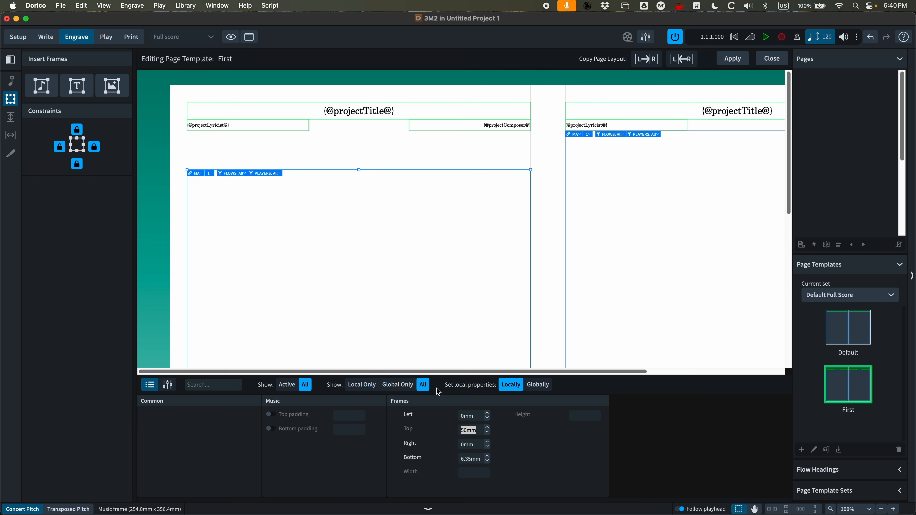
Copy the left page layout to the right page of the First template and apply it
click(352, 150)
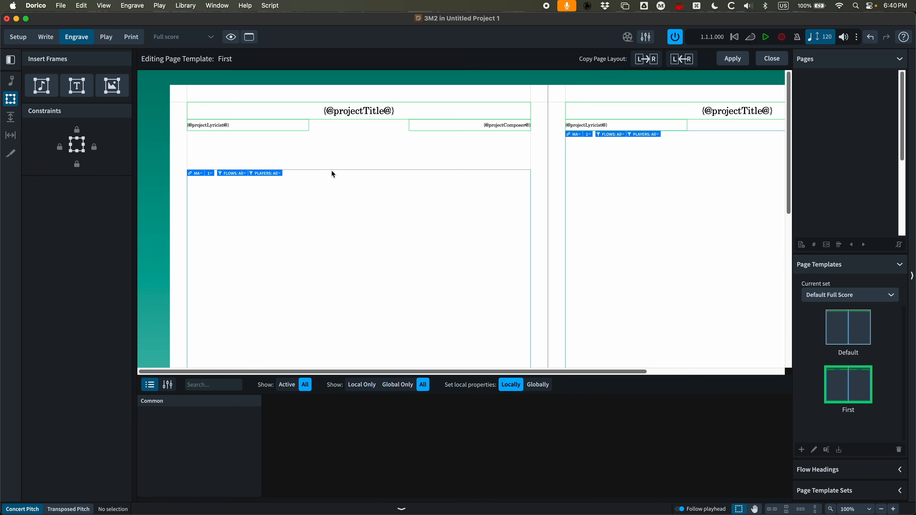
click(648, 61)
click(735, 59)
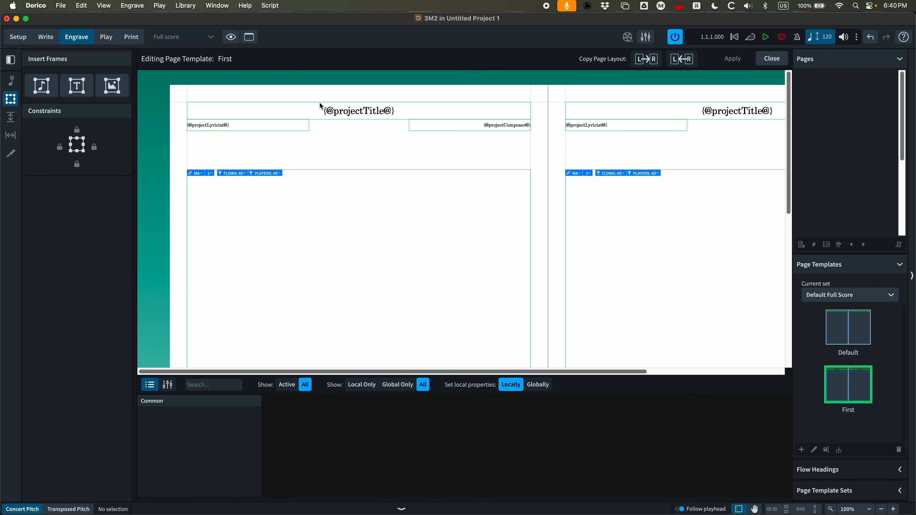
Extend the header title frame down to about 30.7 mm high and set its vertical alignment to Top
click(312, 103)
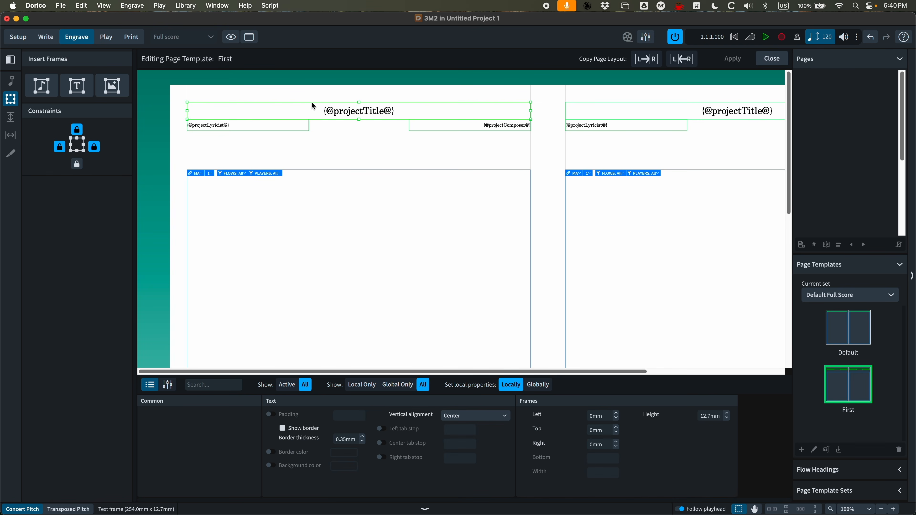
drag(311, 102, 360, 158)
drag(320, 116, 321, 114)
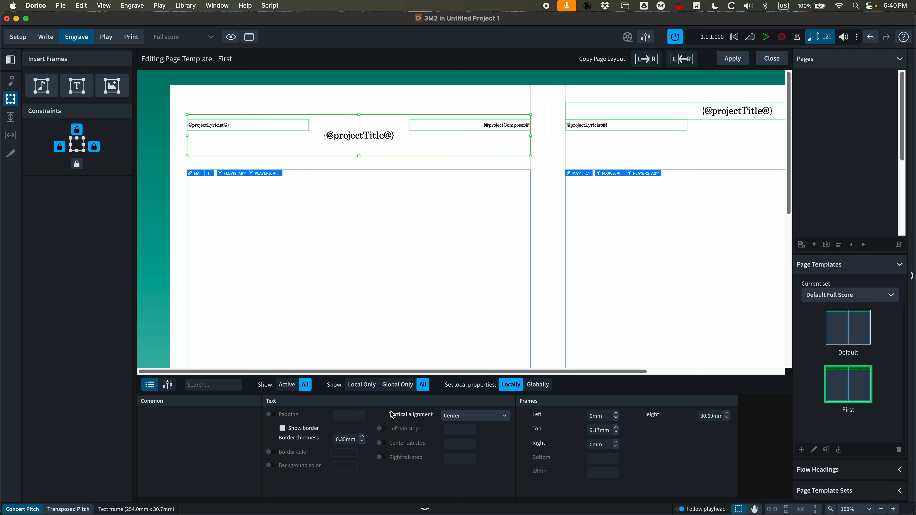
click(466, 418)
click(455, 427)
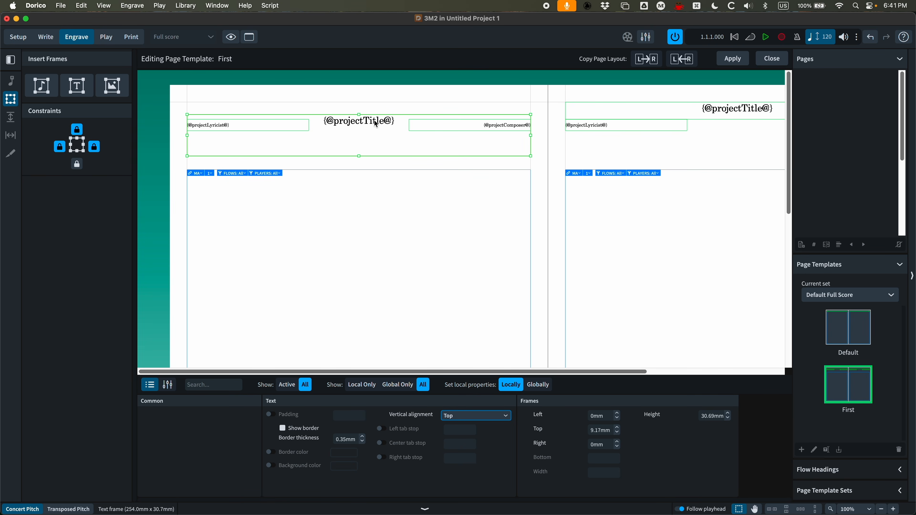
Open Project Info and review the project-level and flow-level title, subtitle and composer fields, then close it
key(super+i)
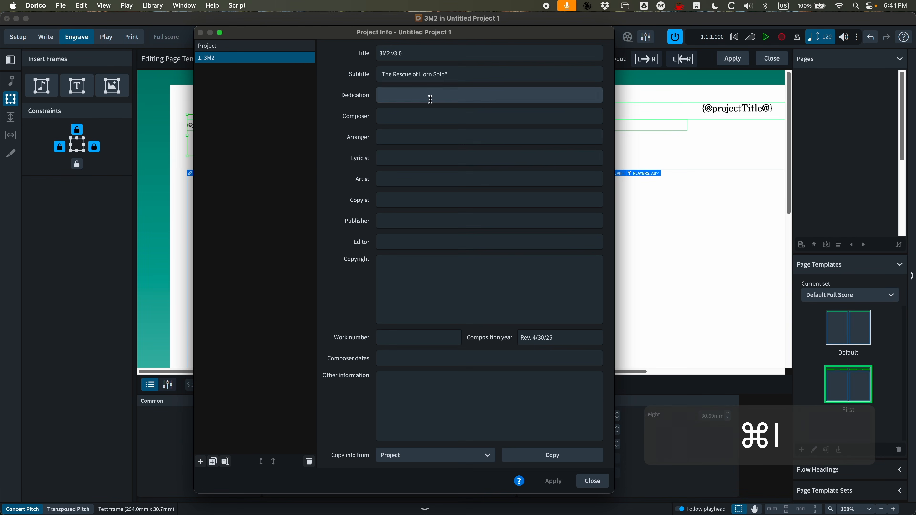
drag(373, 31, 372, 33)
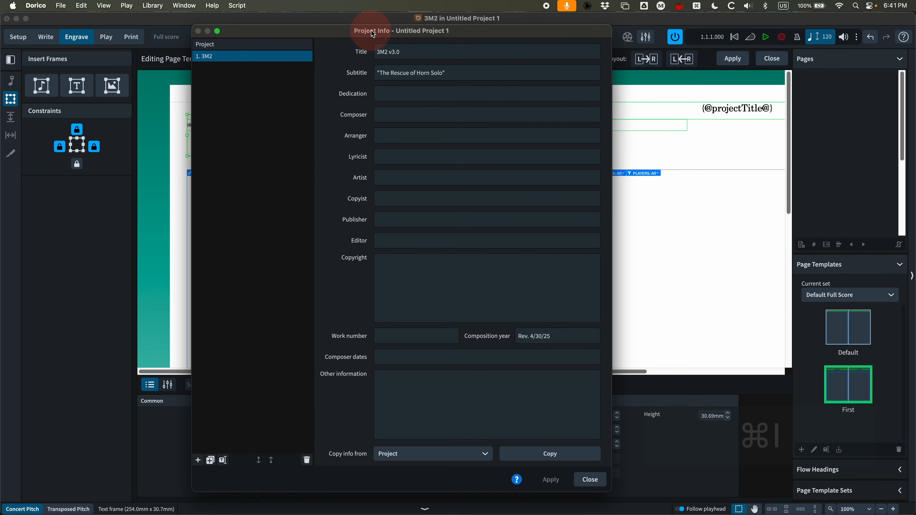
click(234, 46)
drag(256, 35, 294, 44)
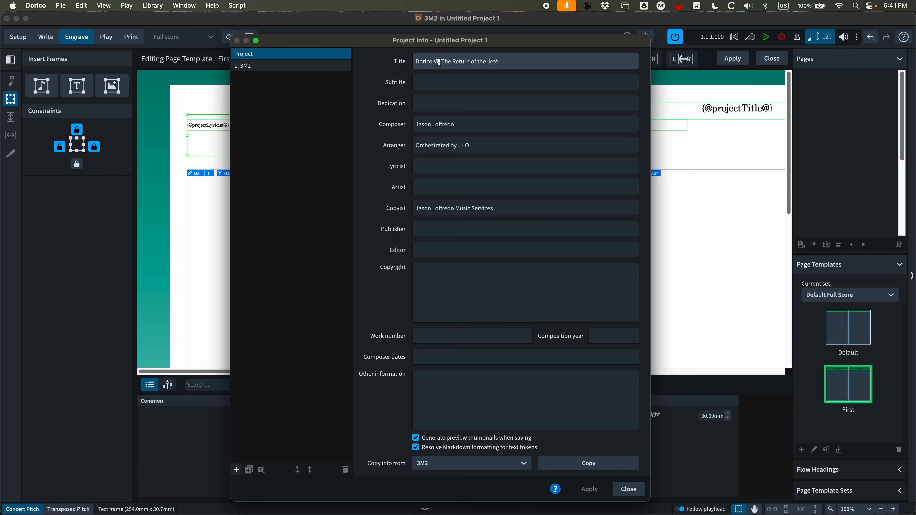
mouse_move(489, 44)
mouse_down()
mouse_move(478, 78)
mouse_move(495, 73)
mouse_move(478, 49)
mouse_up()
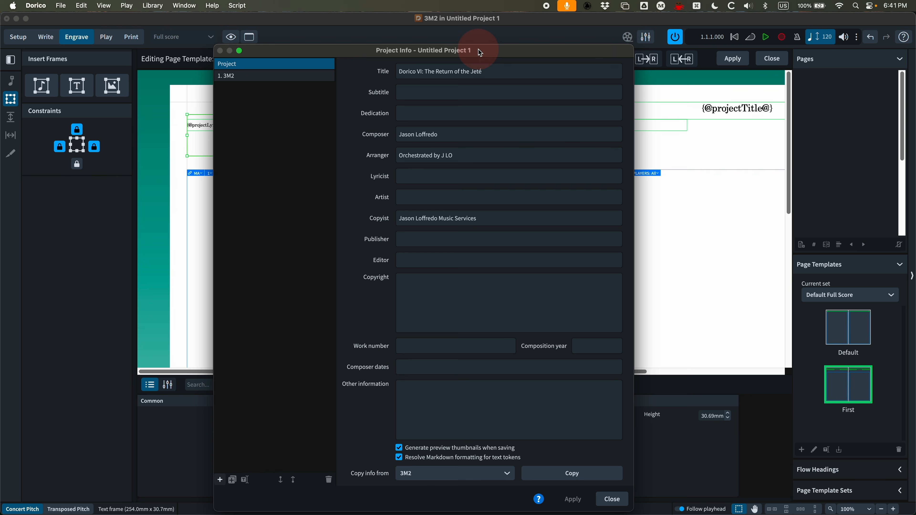
click(255, 76)
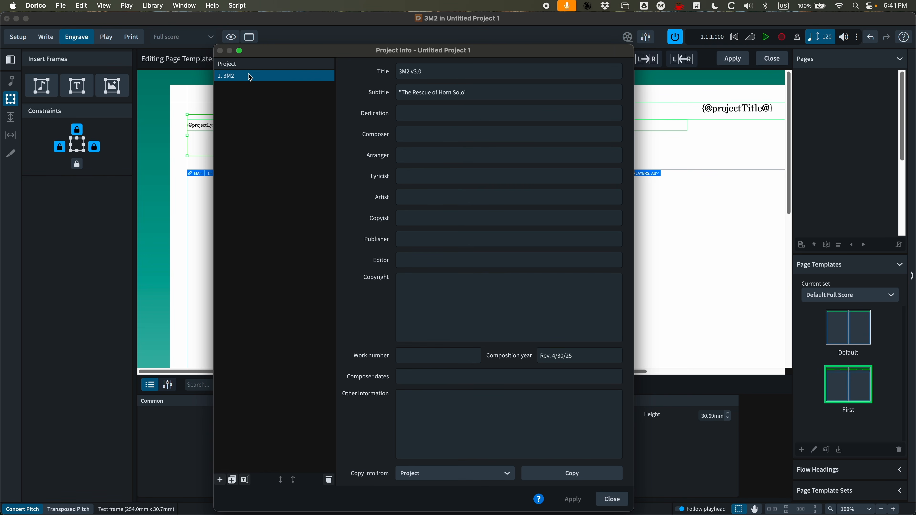
click(613, 499)
Change the header's projectTitle token to flowTitle, then copy the left page layout to the right page and apply
double_click(348, 121)
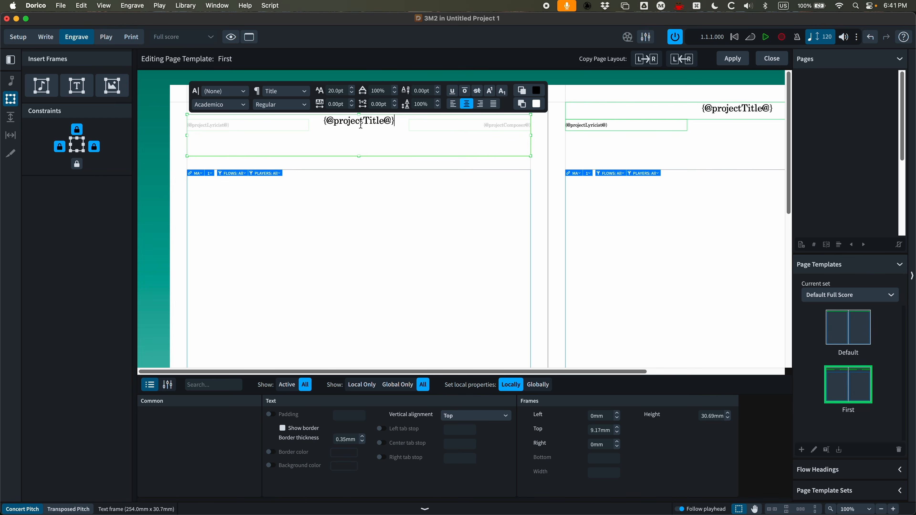
drag(363, 123, 345, 123)
text(flow)
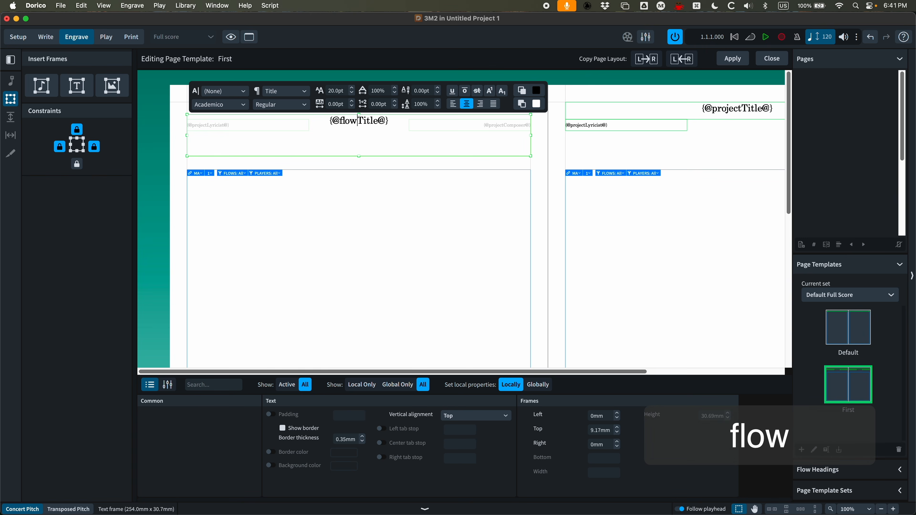
click(369, 163)
click(648, 62)
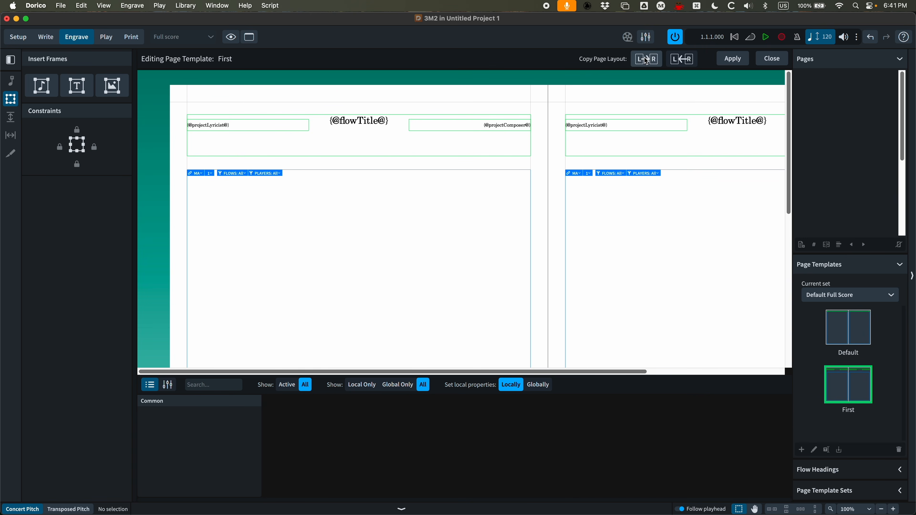
click(732, 59)
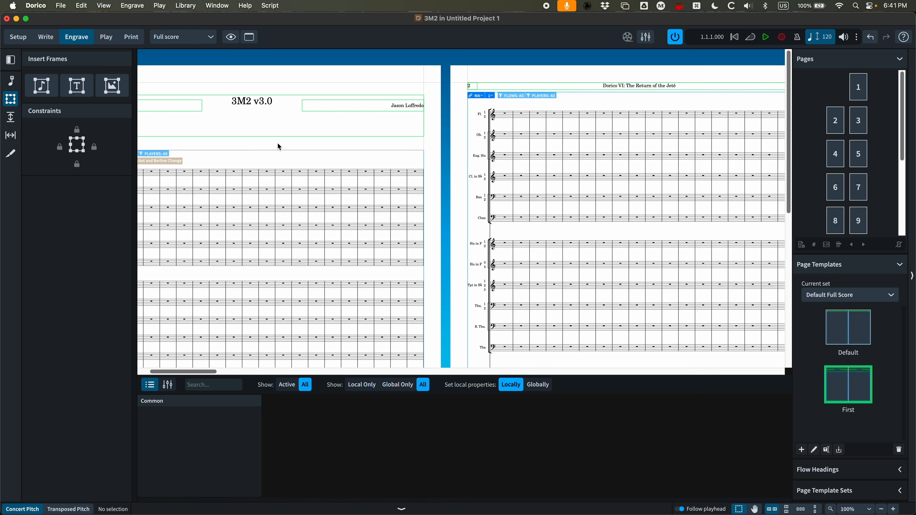
Reopen the First page template for editing
scroll(339, 178, left, 3)
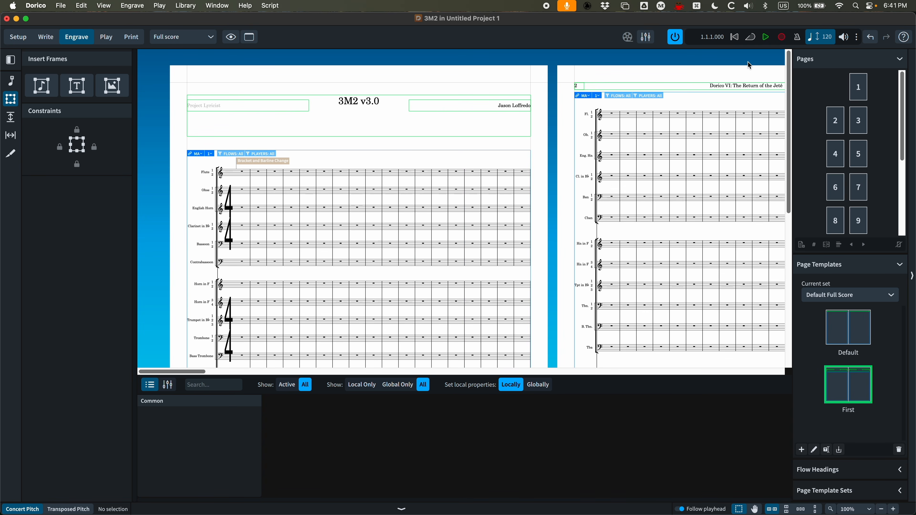
double_click(845, 391)
key(super+equal)
key(super+equal)
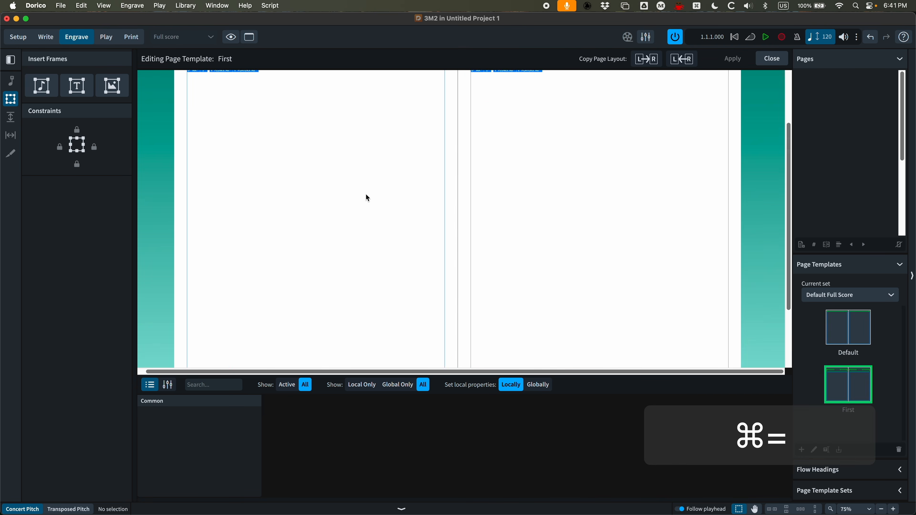
scroll(322, 183, left, 2)
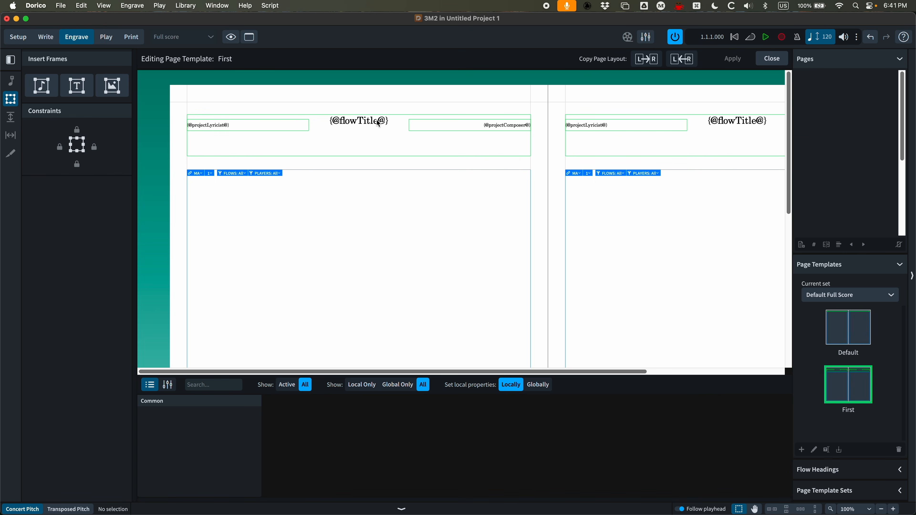
Add a second line under the title in the header frame holding the flow Subtitle token
double_click(386, 124)
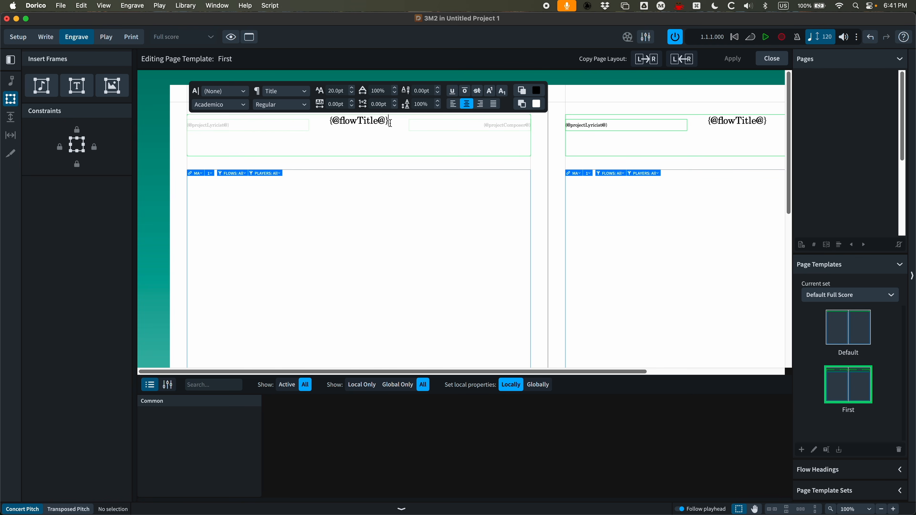
right_click(391, 124)
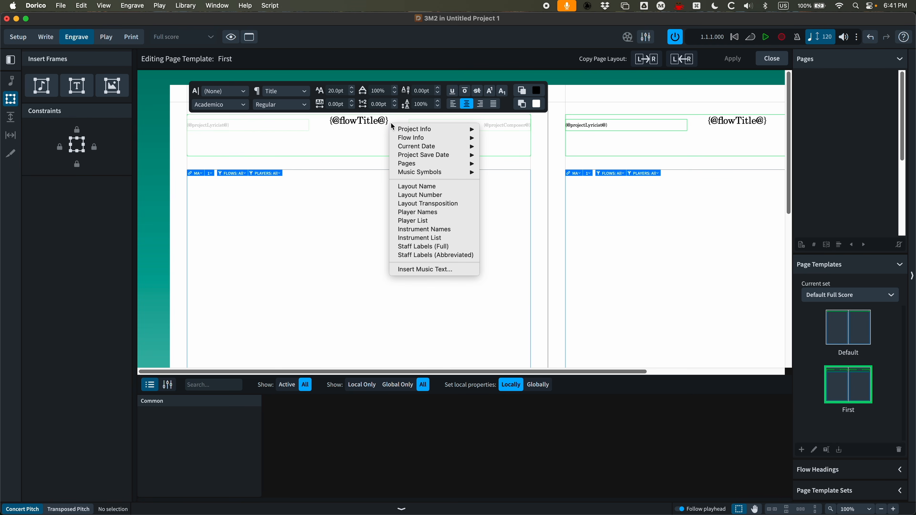
mouse_move(413, 130)
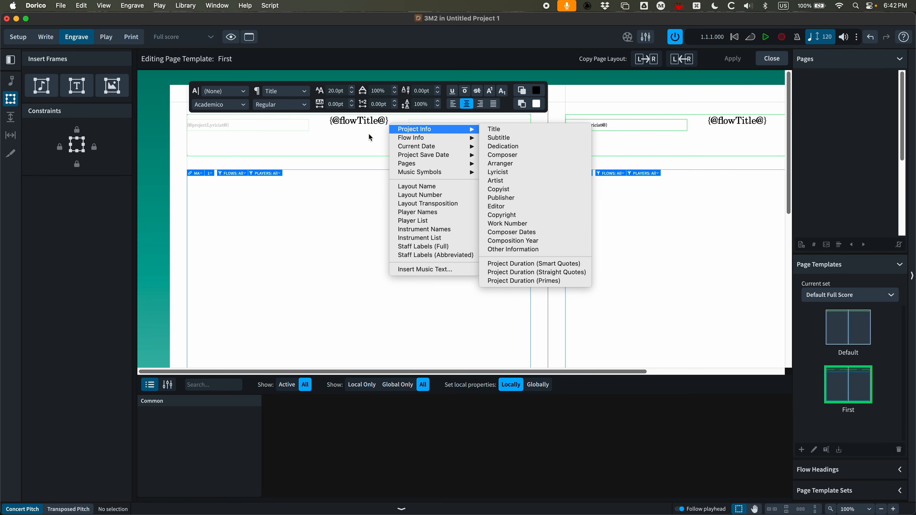
click(350, 135)
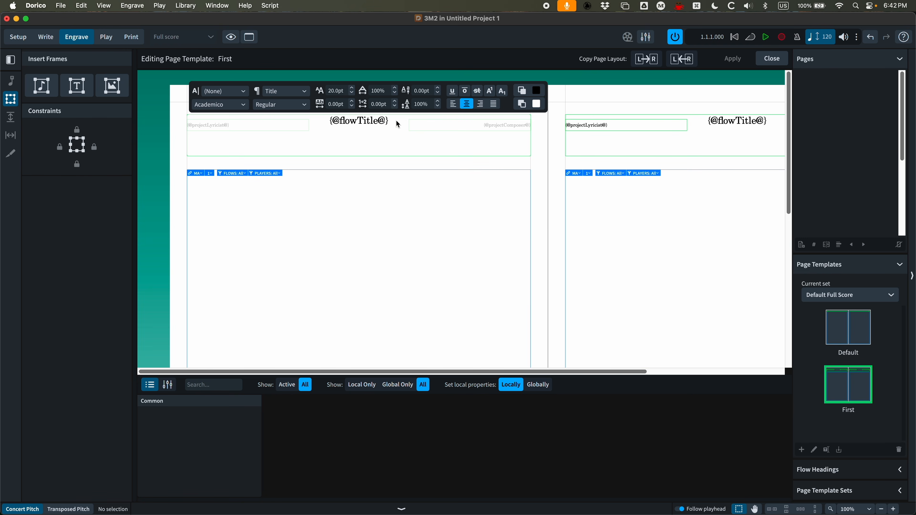
key(Return)
right_click(362, 133)
mouse_move(382, 145)
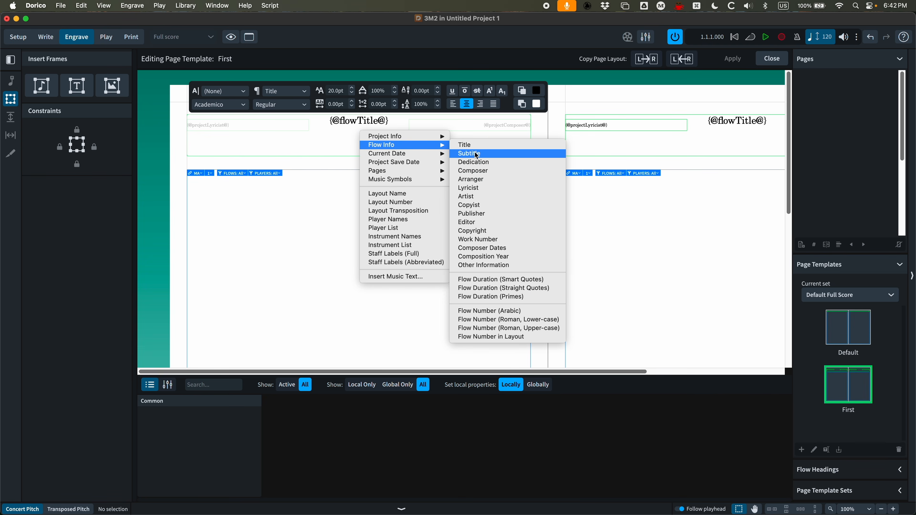
click(461, 154)
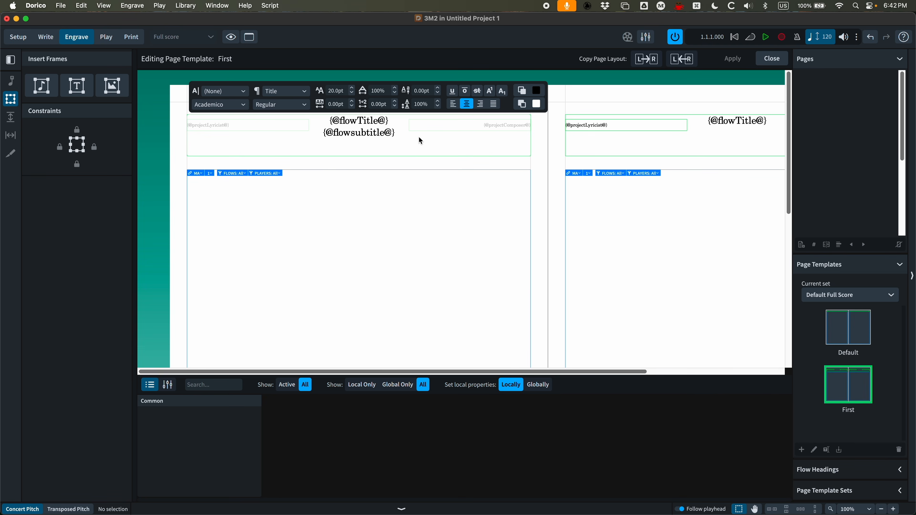
Add a third header line holding the flow Composition Year token and finish editing the text
key(Return)
right_click(360, 146)
mouse_move(386, 157)
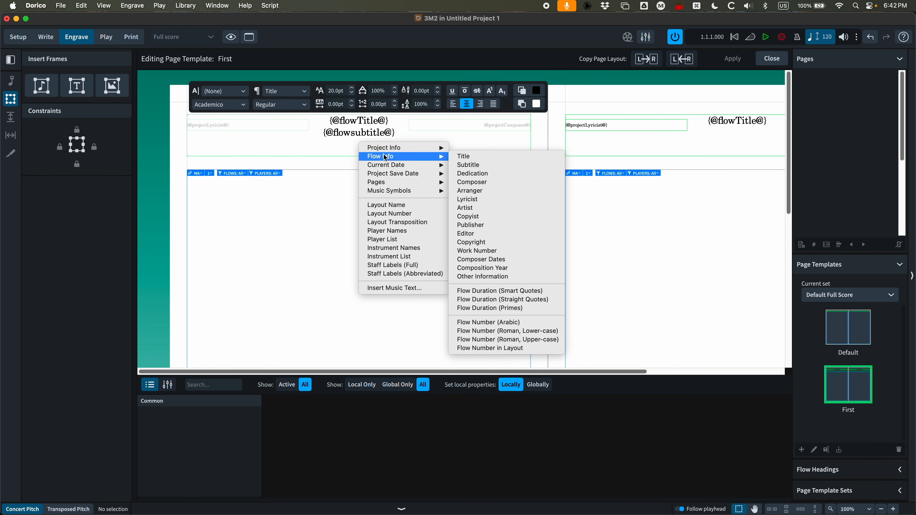
click(502, 268)
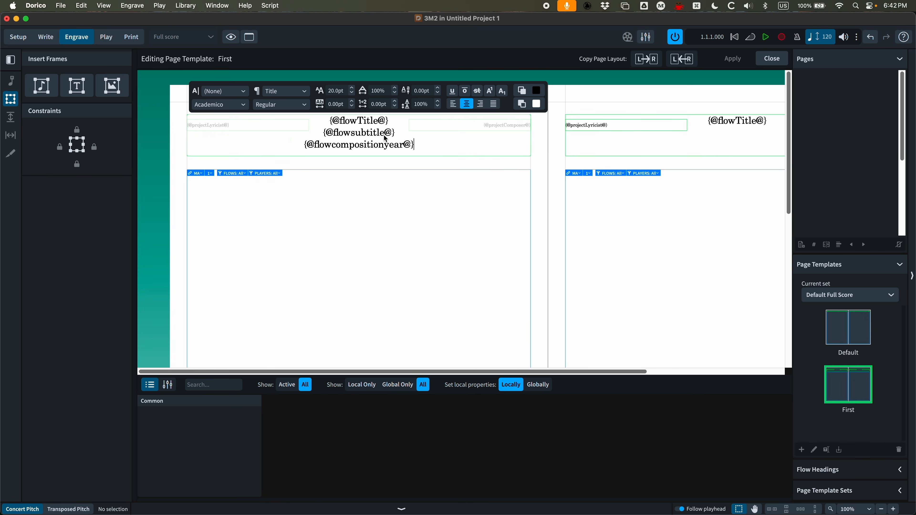
click(422, 164)
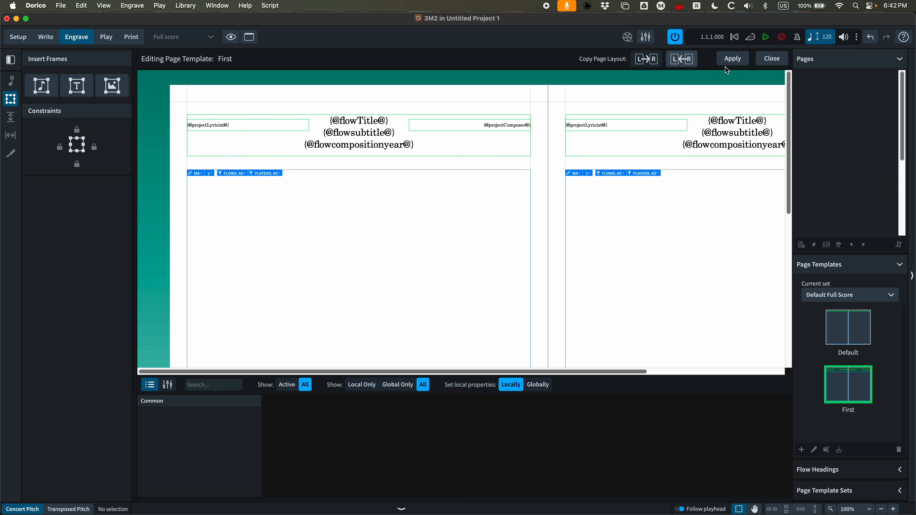
Apply the page template changes and reopen the First page template for editing
click(742, 59)
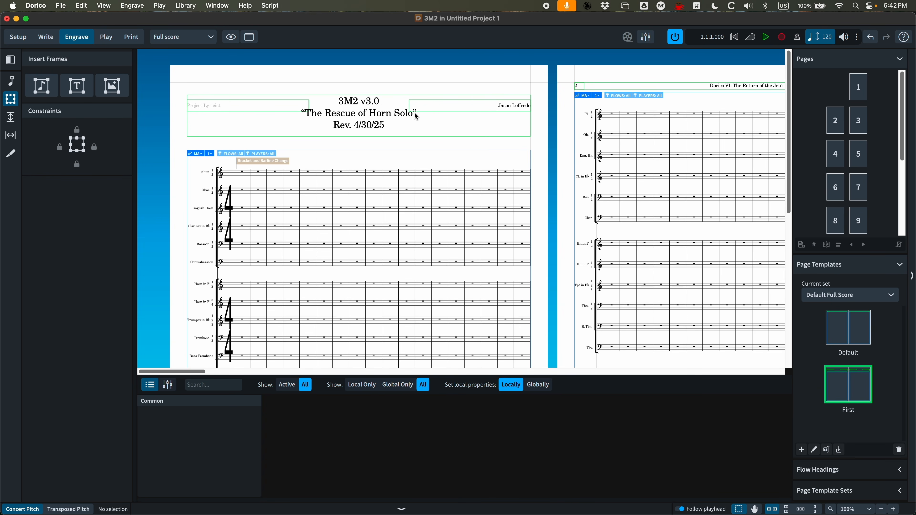
double_click(851, 390)
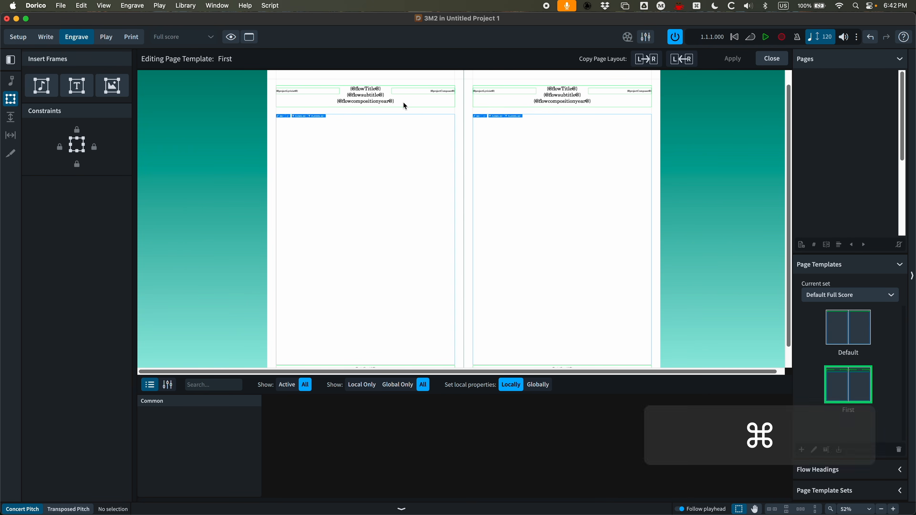
key(super+equal)
key(super+equal)
scroll(306, 157, left, 3)
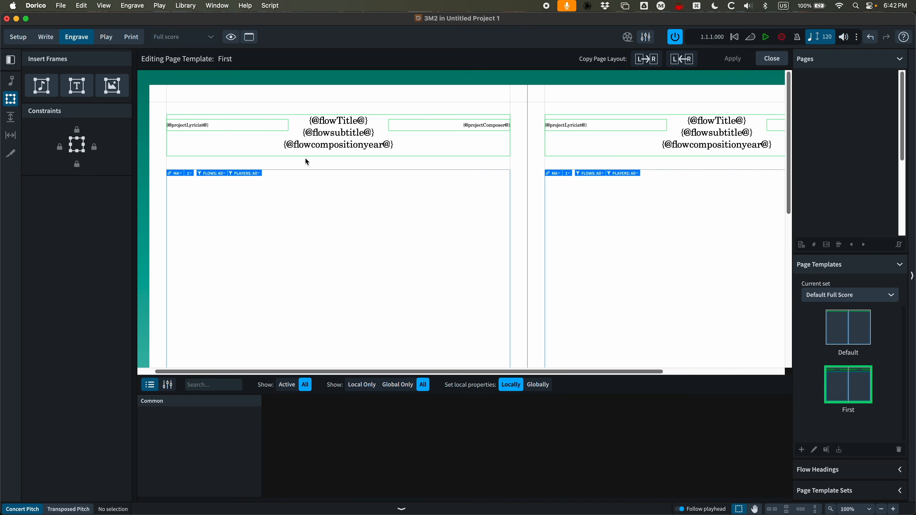
Inspect the font style and paragraph style used by the header's title, subtitle and year lines
double_click(348, 141)
triple_click(304, 118)
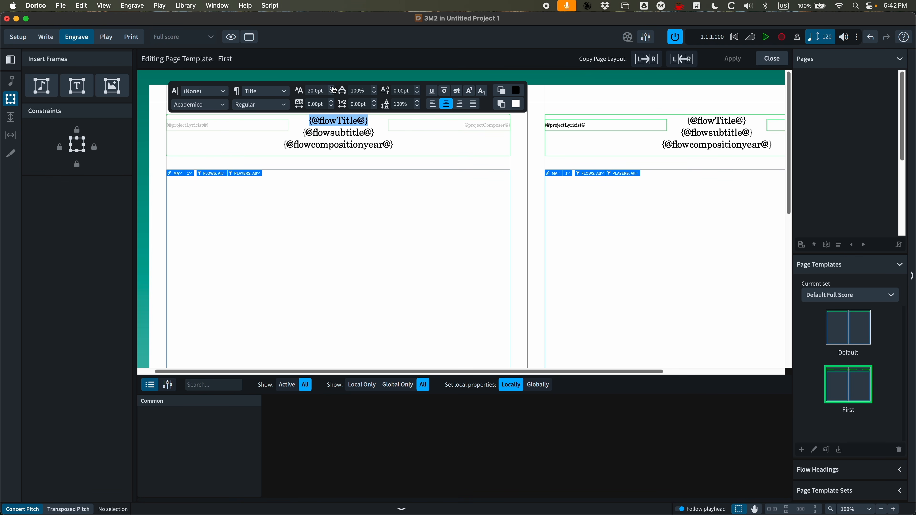
drag(374, 133, 280, 129)
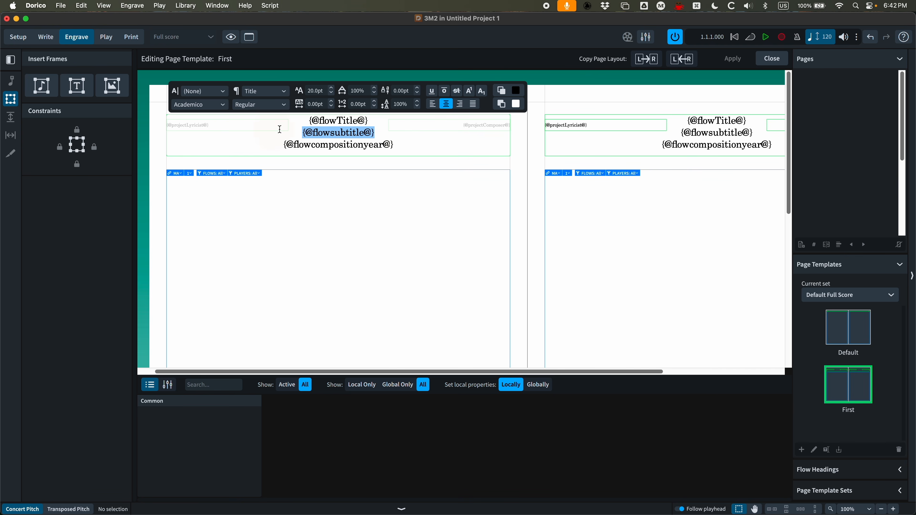
click(283, 105)
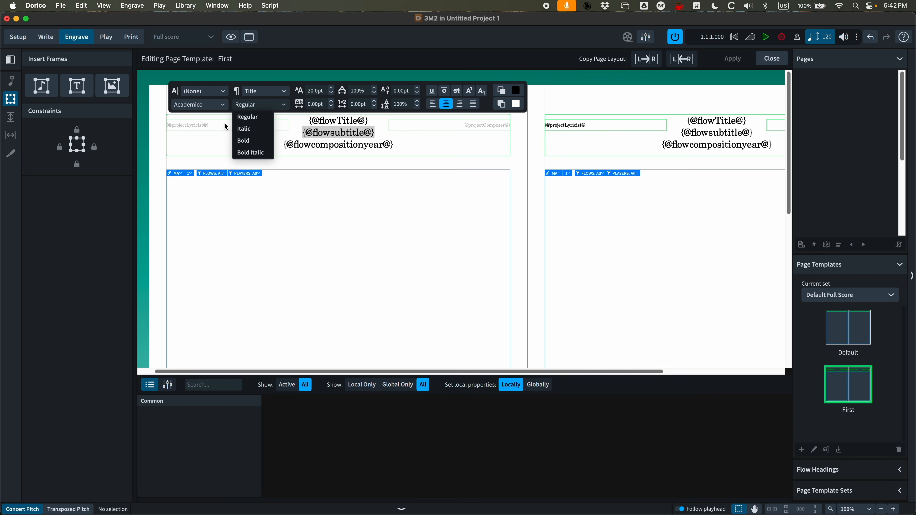
click(223, 138)
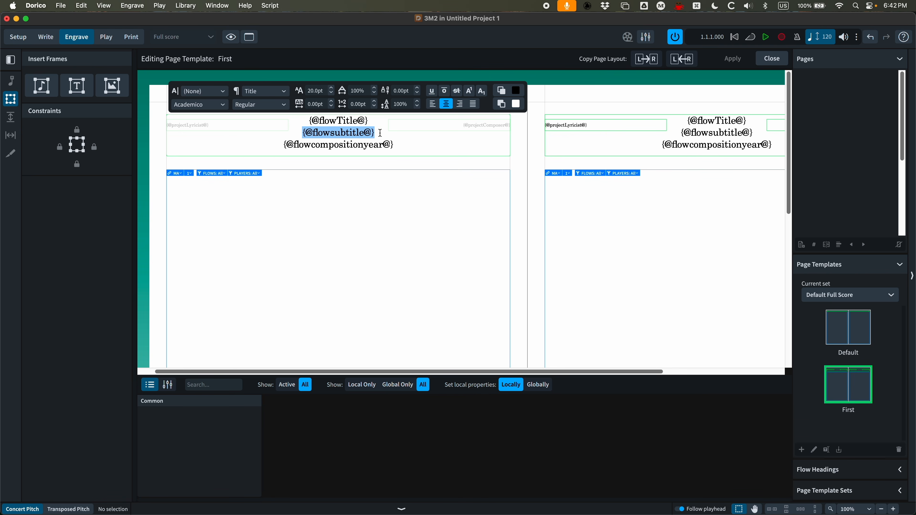
click(380, 133)
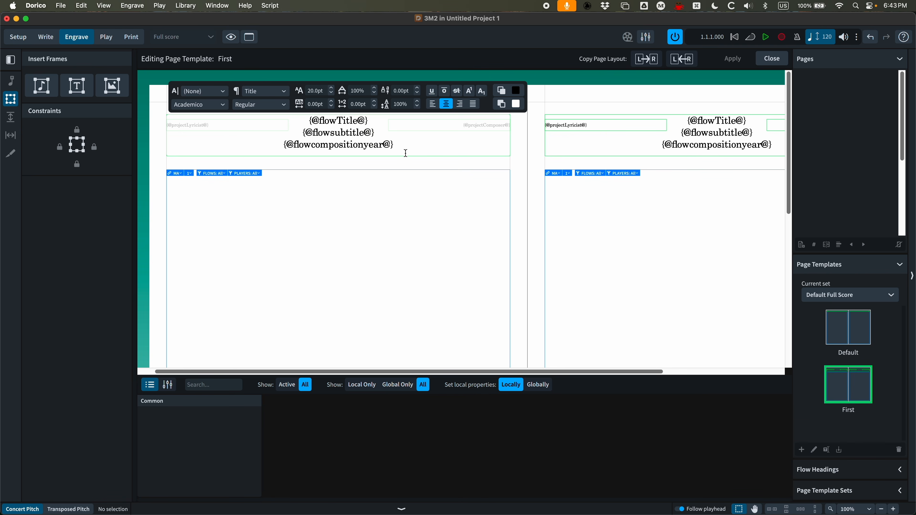
drag(395, 147, 315, 124)
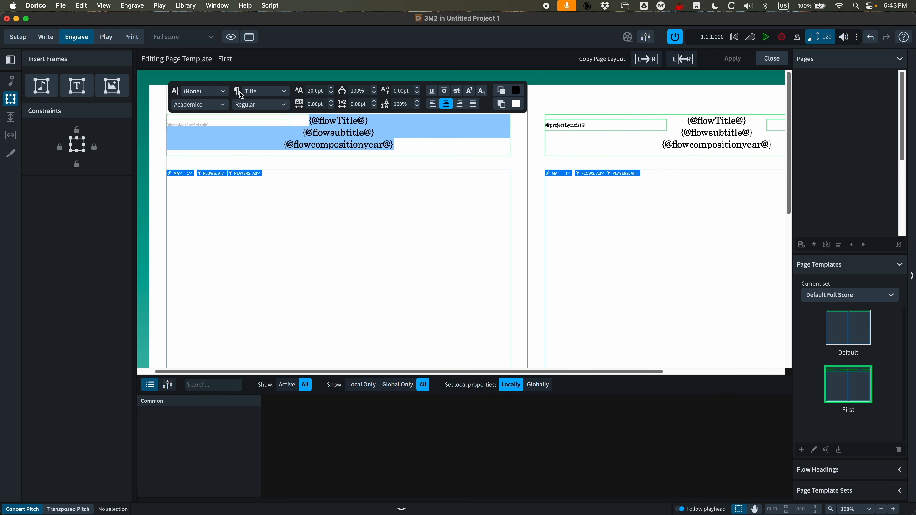
click(286, 93)
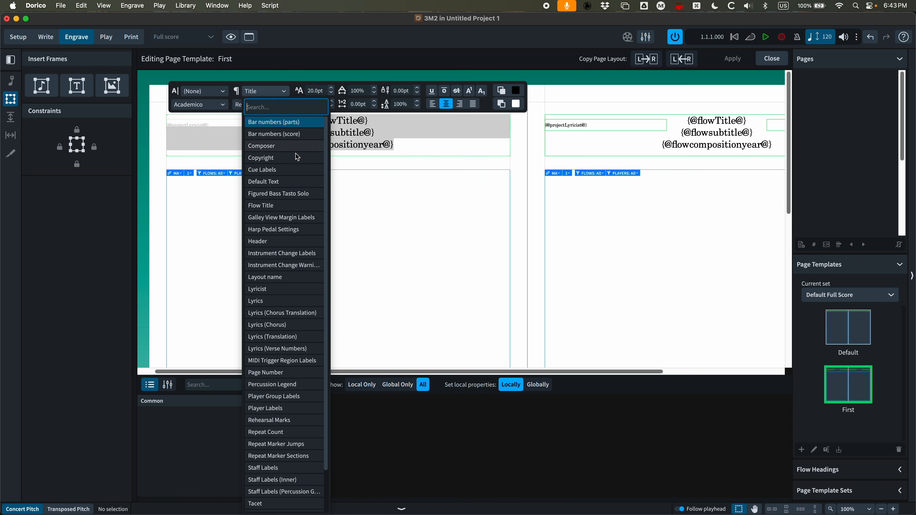
scroll(297, 175, down, 3)
scroll(296, 188, up, 3)
key(Escape)
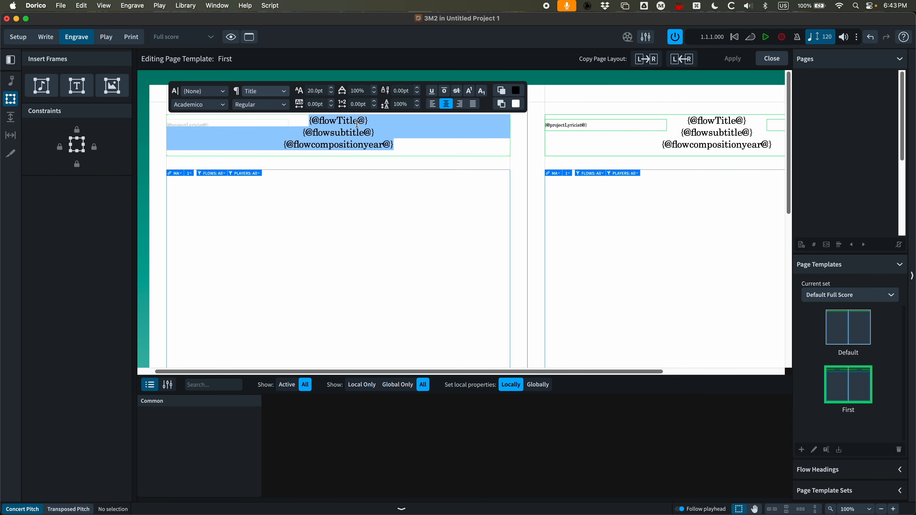
click(375, 131)
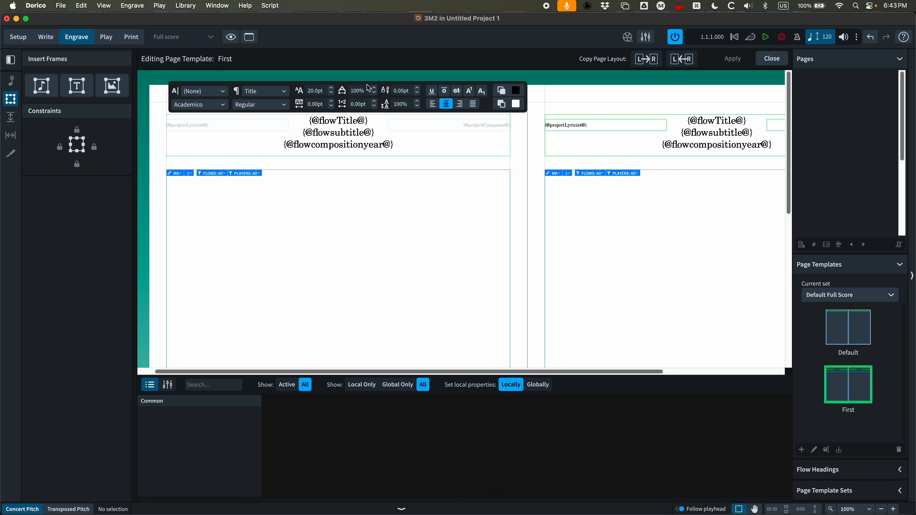
Open the Paragraph Styles library and compare the Title and Default Text styles' settings
click(188, 5)
click(189, 5)
click(411, 205)
click(193, 5)
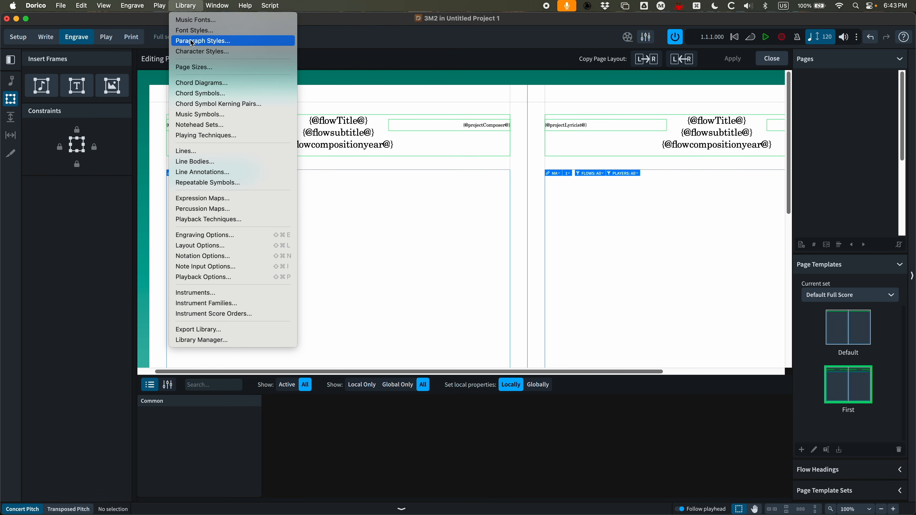
click(205, 41)
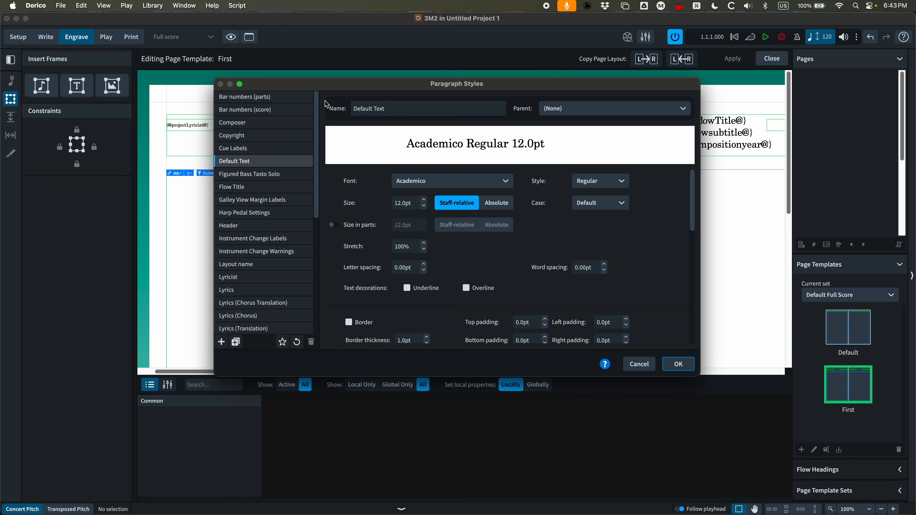
drag(316, 128, 316, 267)
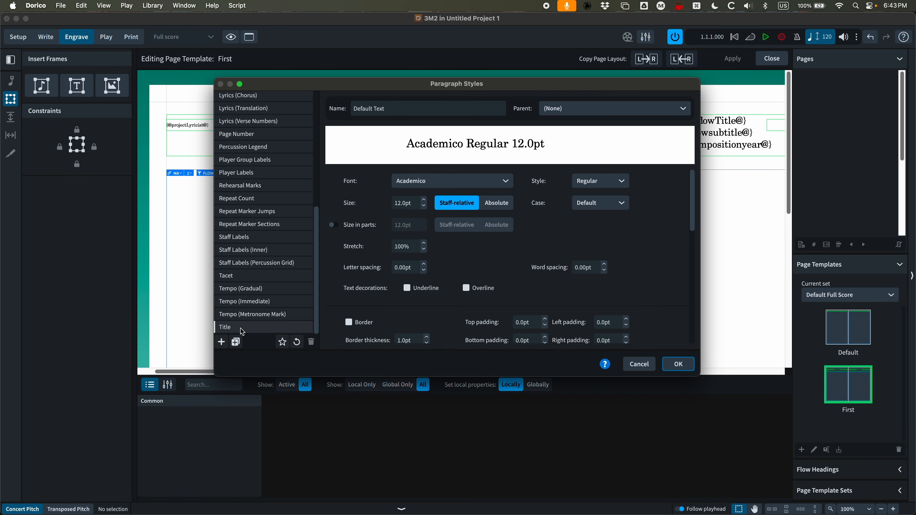
click(235, 326)
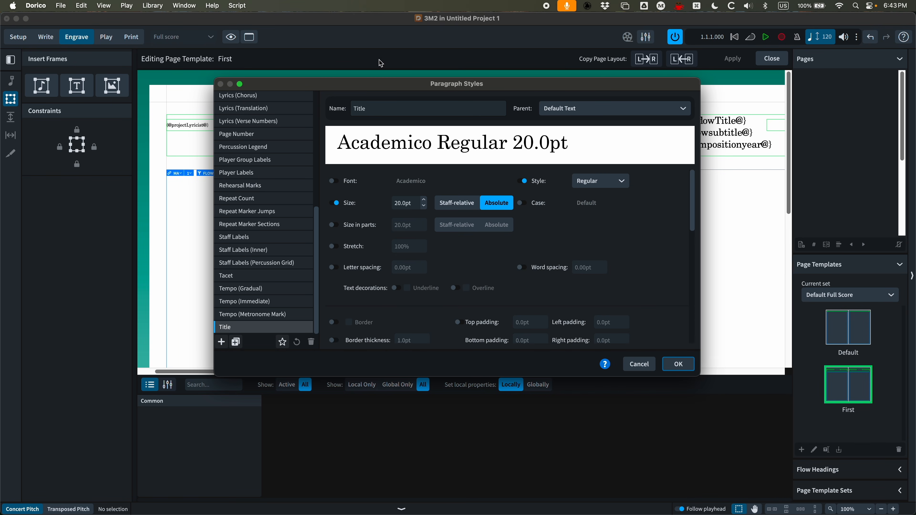
drag(381, 85, 376, 73)
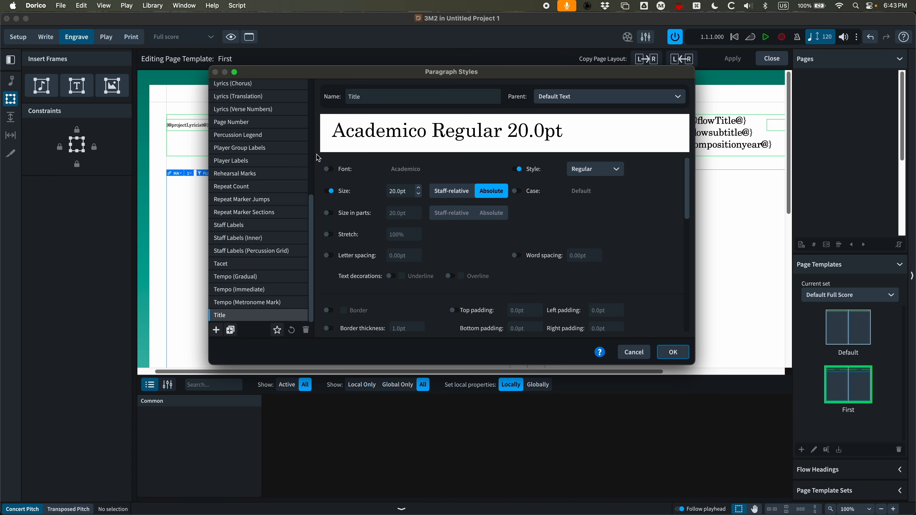
scroll(497, 231, down, 6)
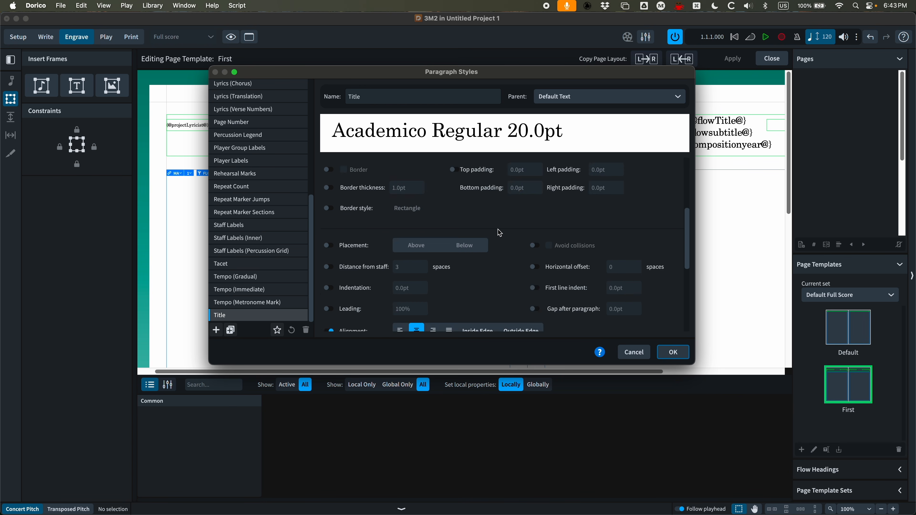
scroll(376, 238, up, 6)
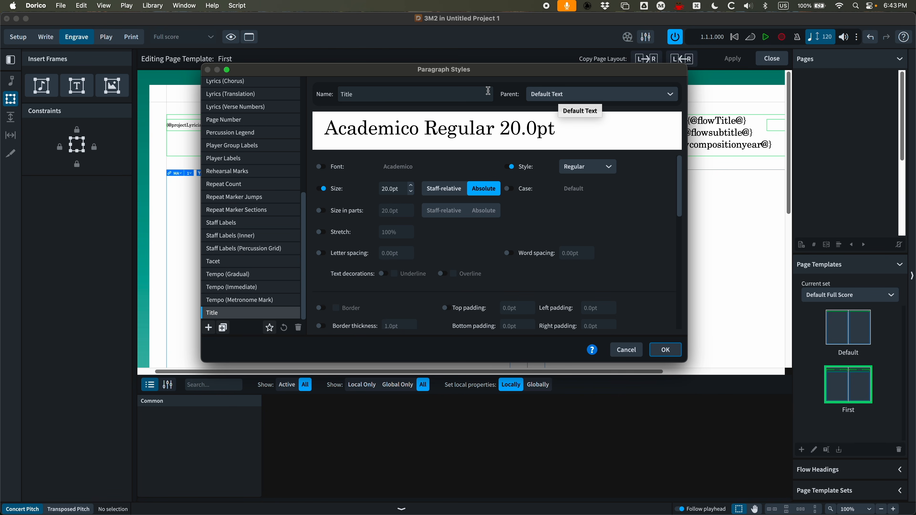
scroll(249, 202, up, 5)
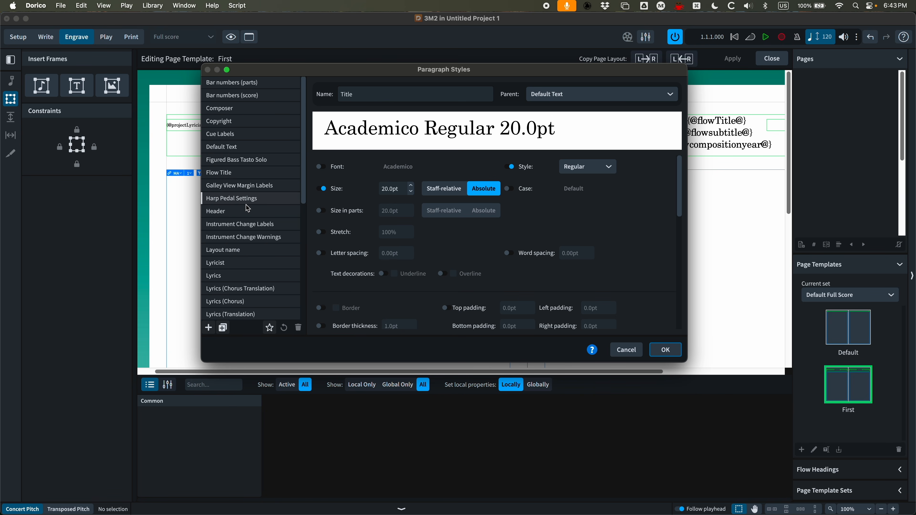
click(232, 147)
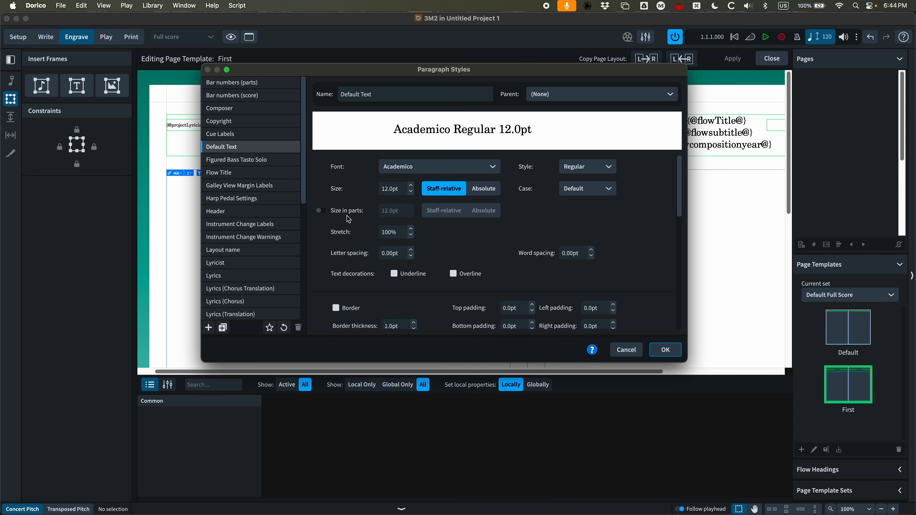
scroll(524, 213, down, 5)
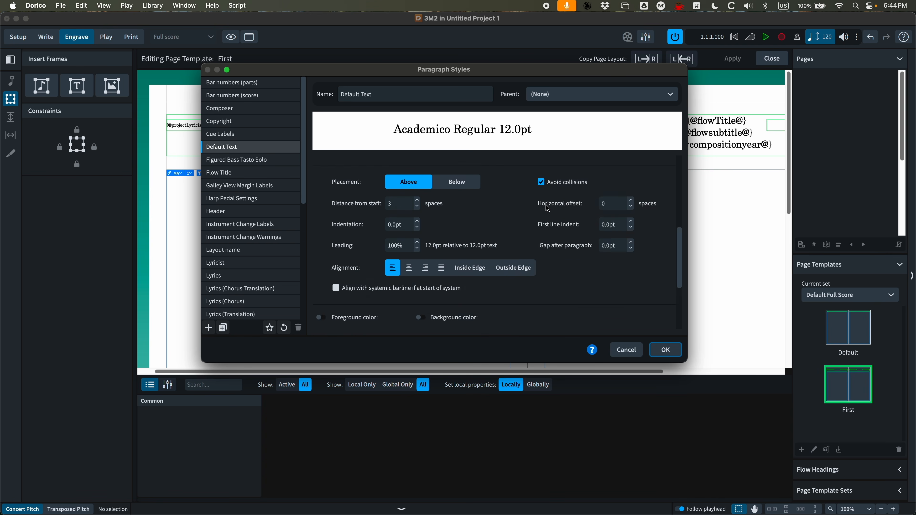
scroll(524, 213, up, 1)
scroll(542, 269, up, 4)
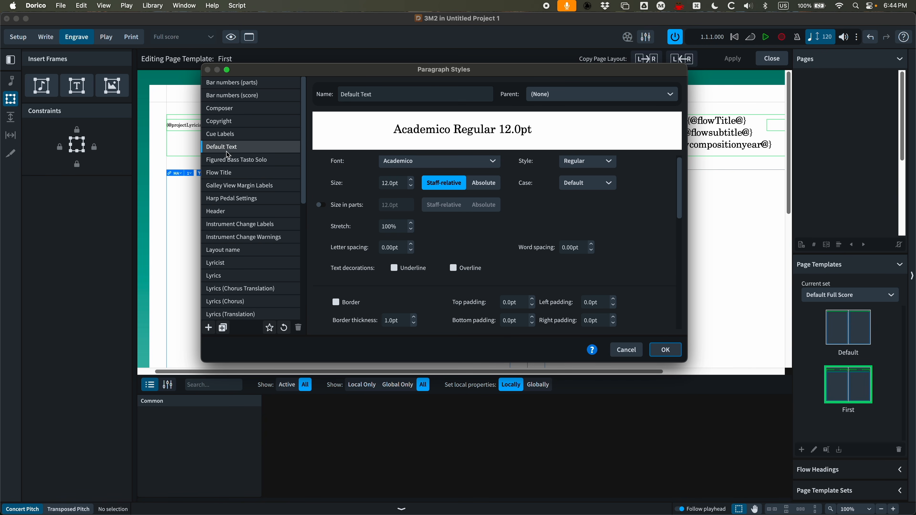
scroll(226, 152, down, 8)
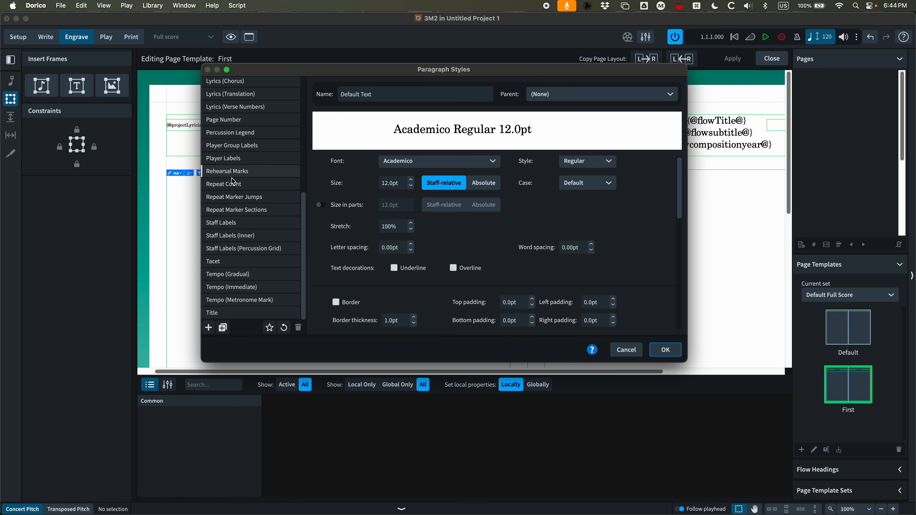
scroll(232, 180, up, 8)
scroll(232, 179, down, 8)
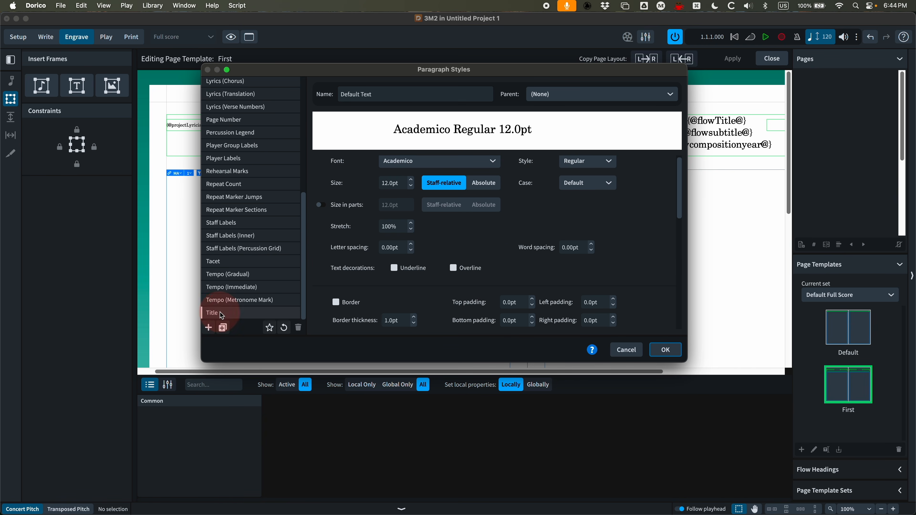
click(229, 311)
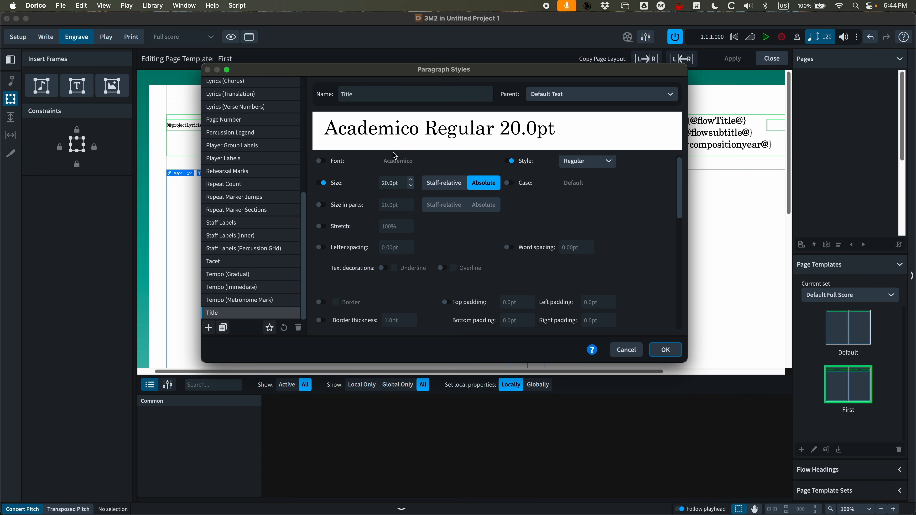
scroll(240, 177, up, 8)
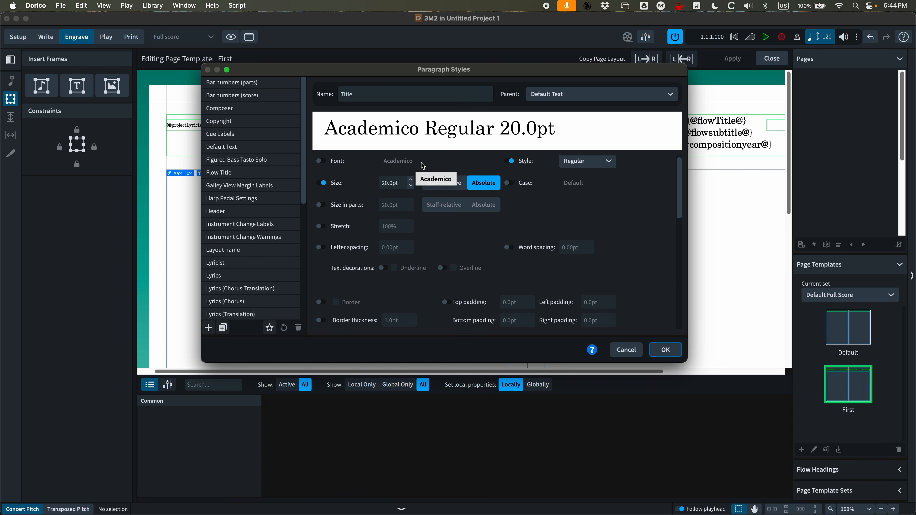
Set the Title paragraph style's size to 30pt
click(322, 162)
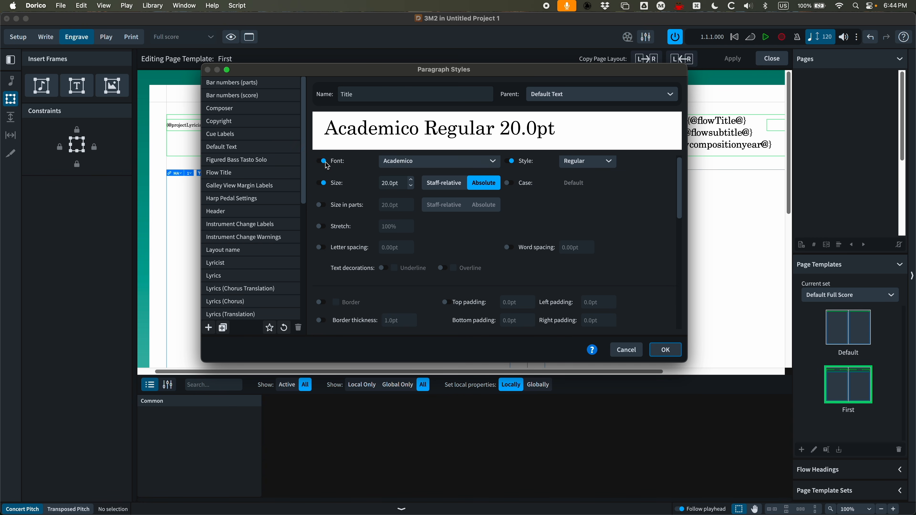
click(323, 162)
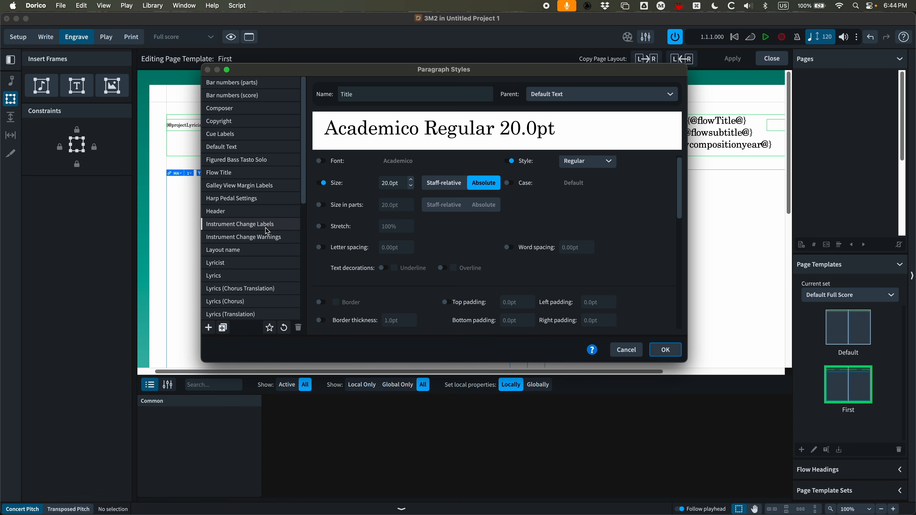
scroll(265, 228, down, 10)
scroll(360, 179, up, 1)
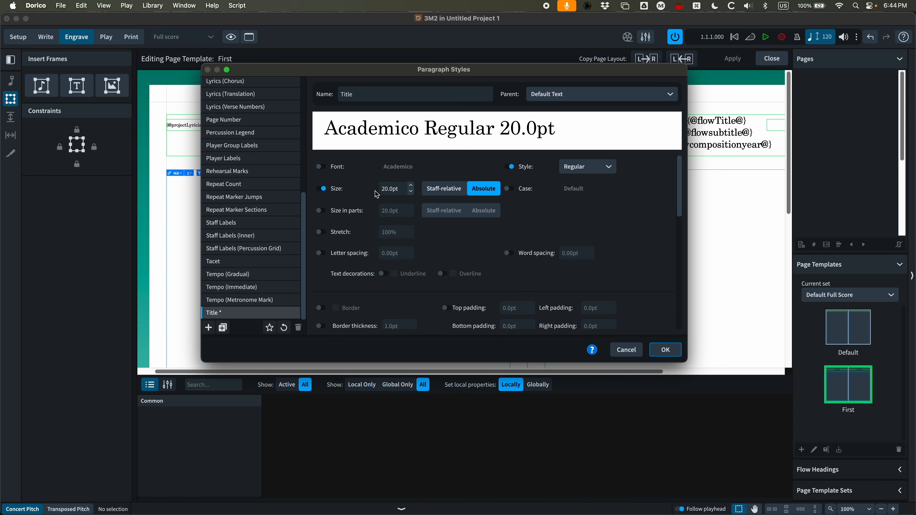
scroll(285, 186, up, 5)
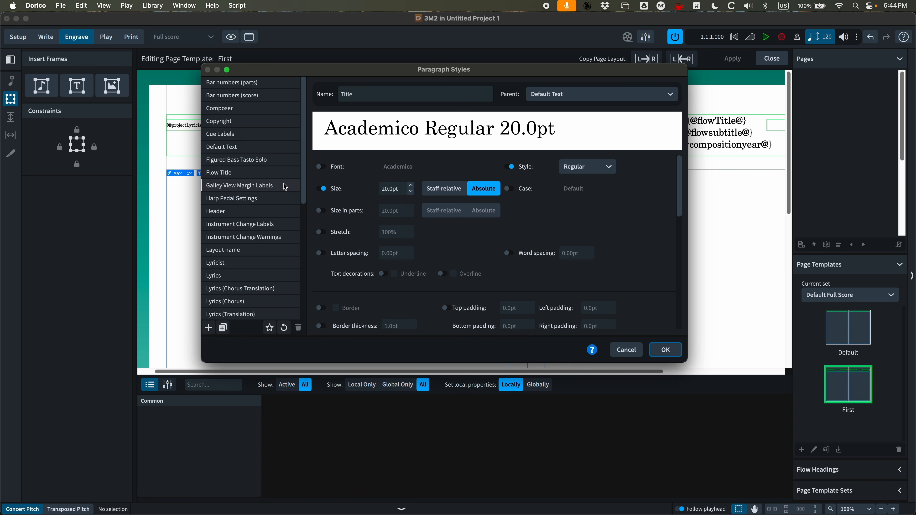
click(247, 150)
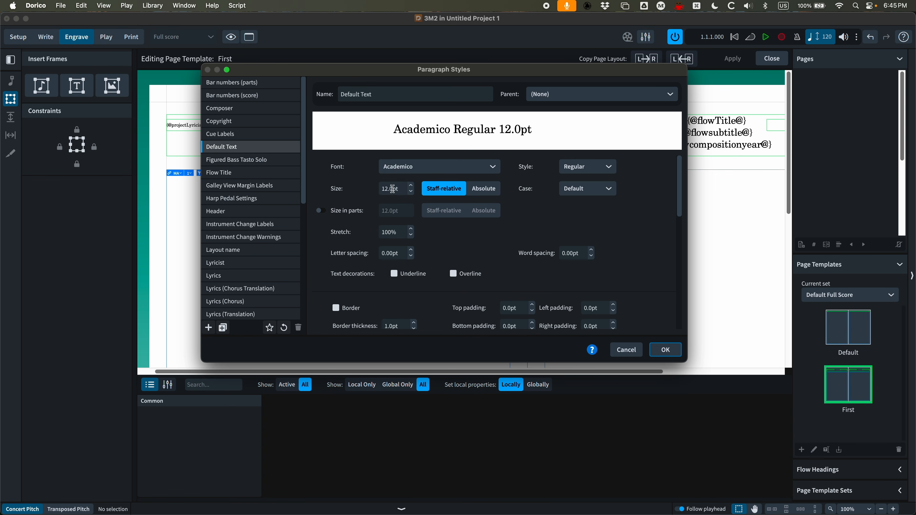
scroll(258, 232, down, 5)
click(224, 313)
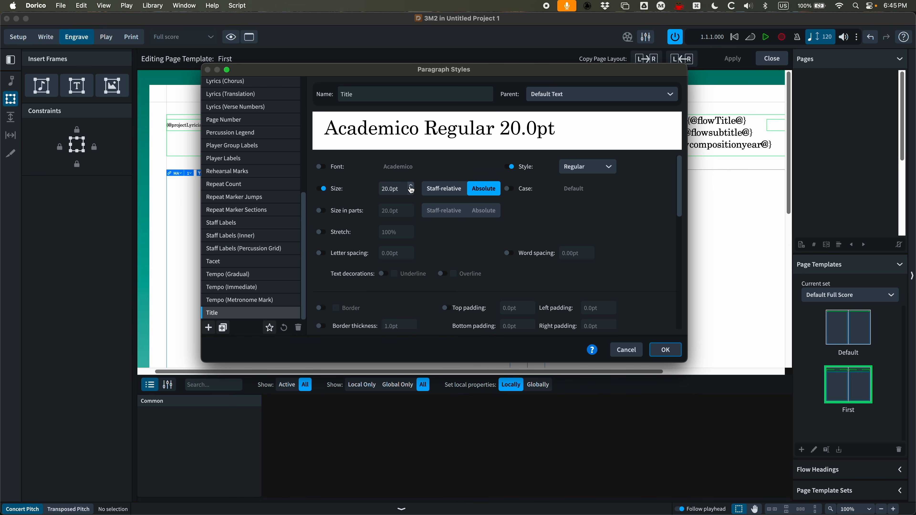
click(386, 188)
key(BackSpace)
text(3)
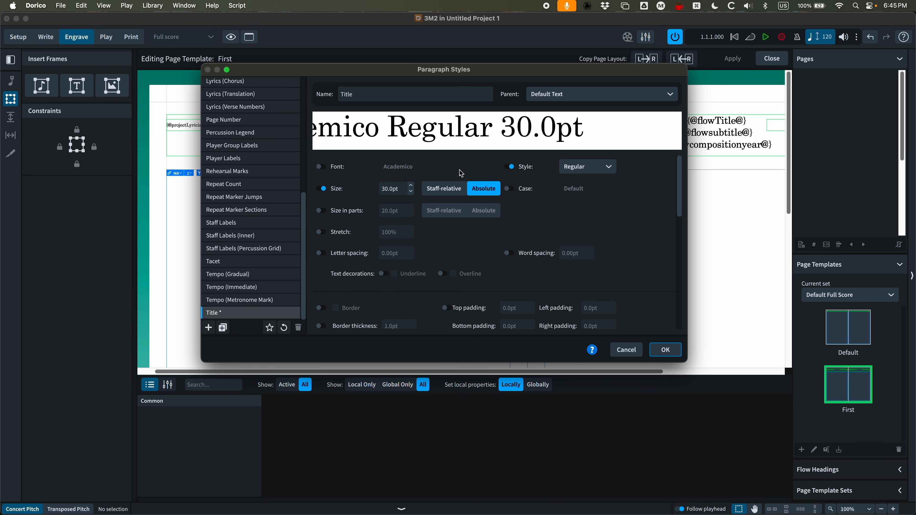
scroll(609, 245, down, 5)
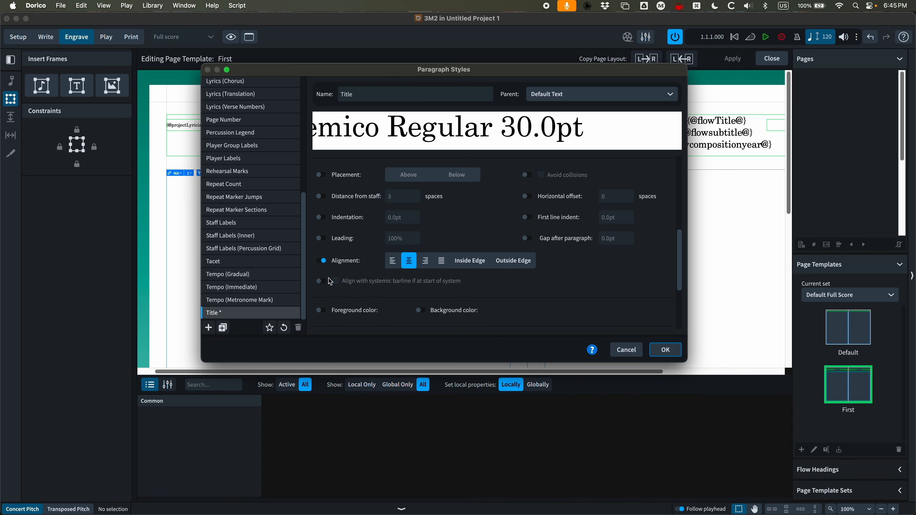
Confirm the Title paragraph style change and open the header text frame to check the title's styling
scroll(627, 296, up, 5)
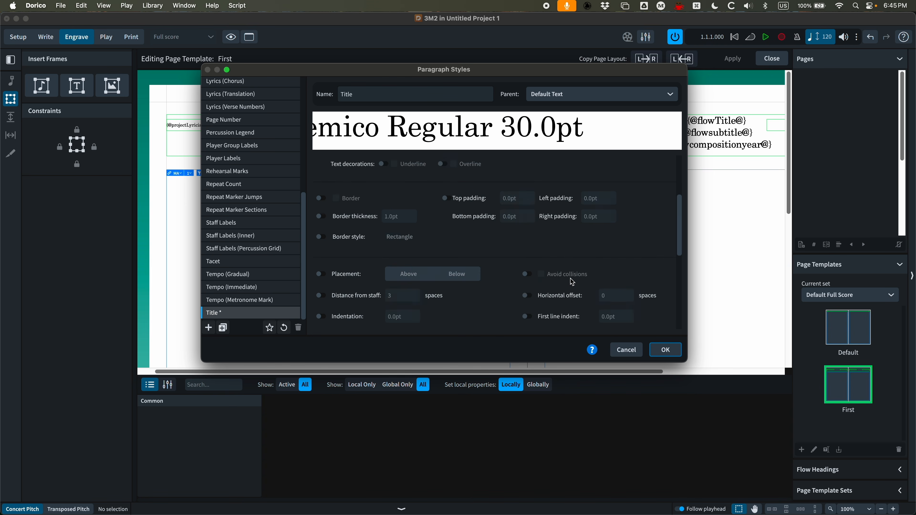
click(665, 351)
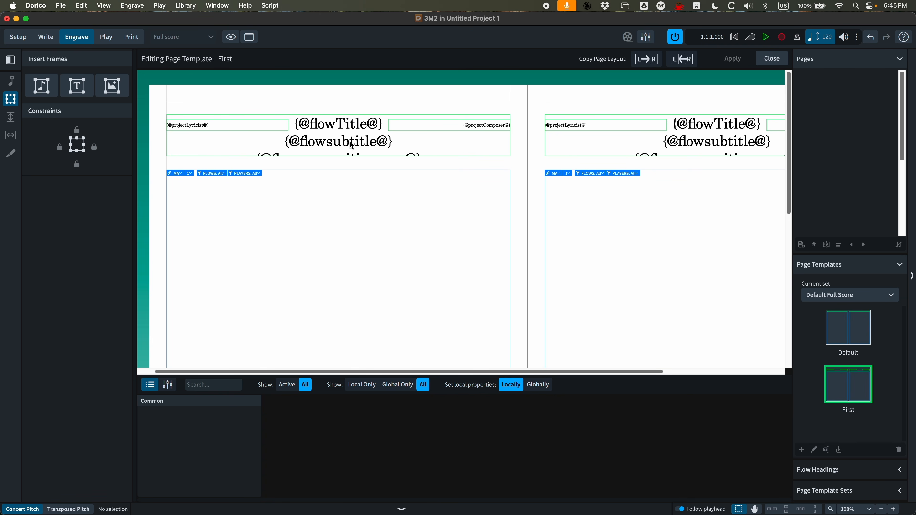
double_click(393, 140)
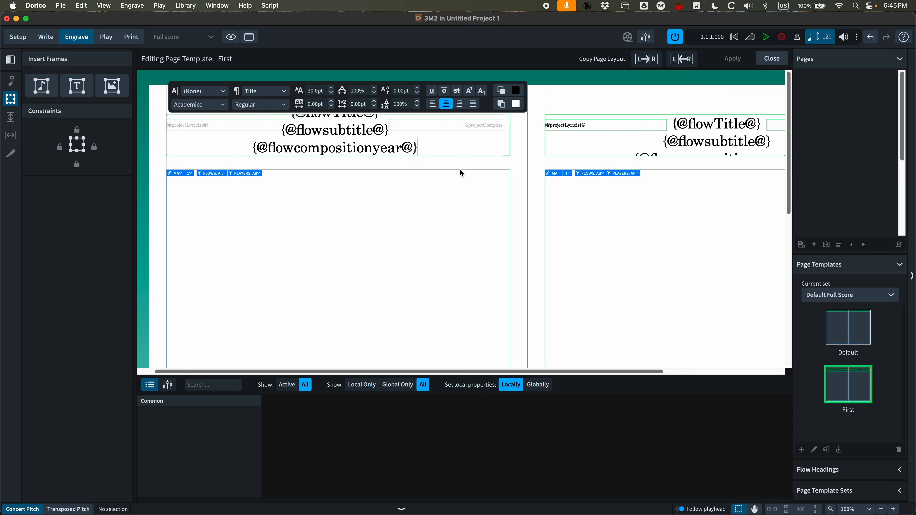
click(442, 160)
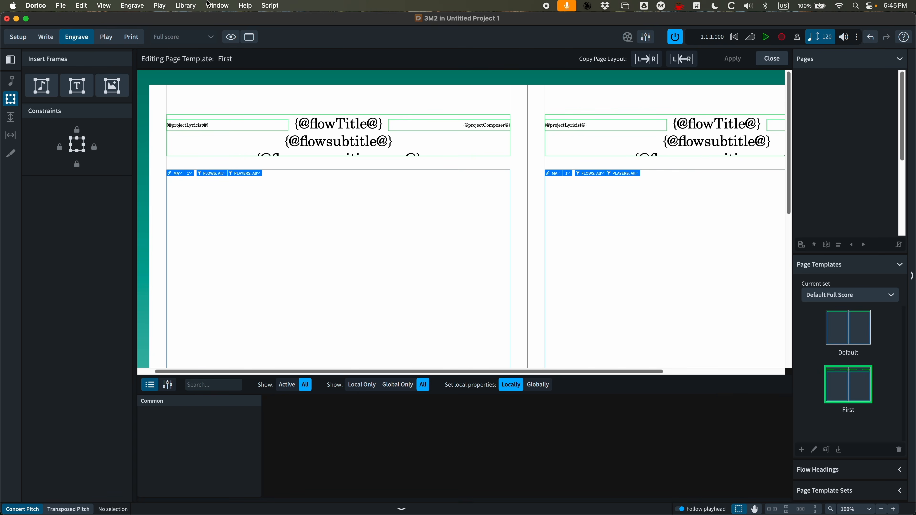
Create a new paragraph style from Default Text and name it Subtitle
click(192, 4)
click(191, 41)
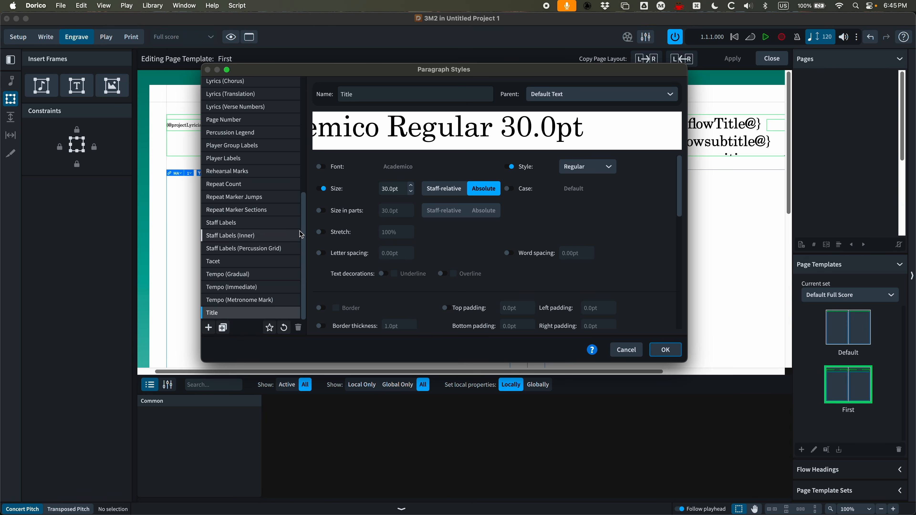
drag(305, 225, 314, 104)
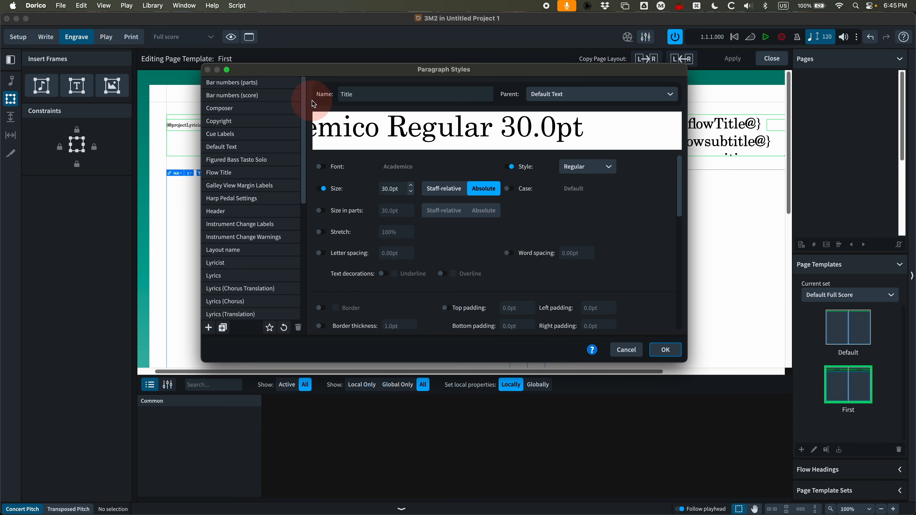
click(234, 148)
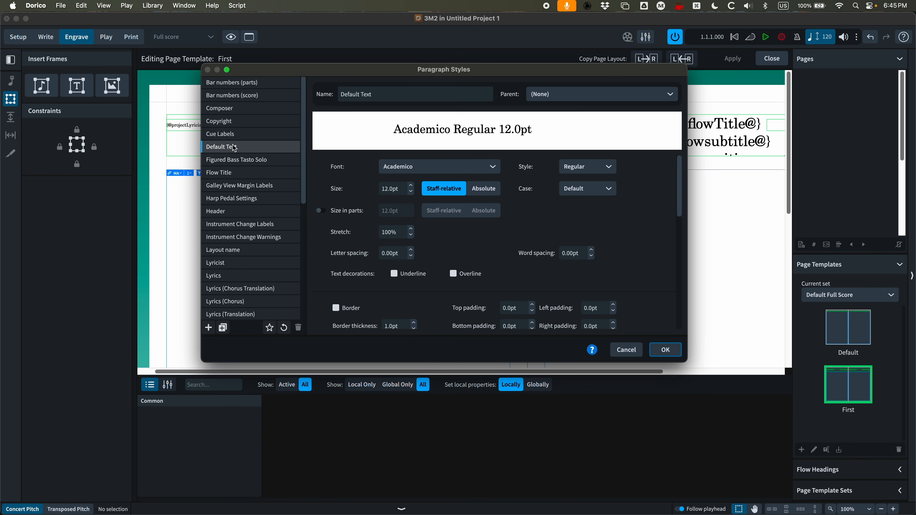
click(224, 327)
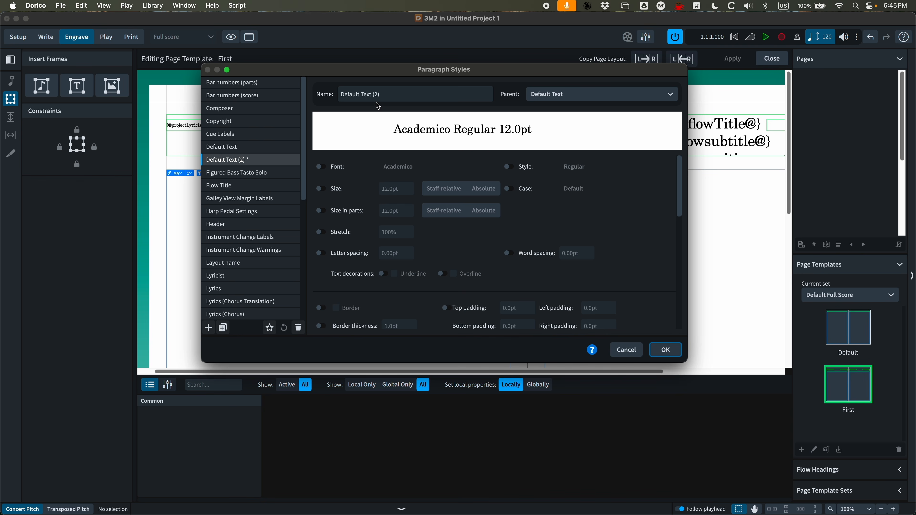
click(314, 96)
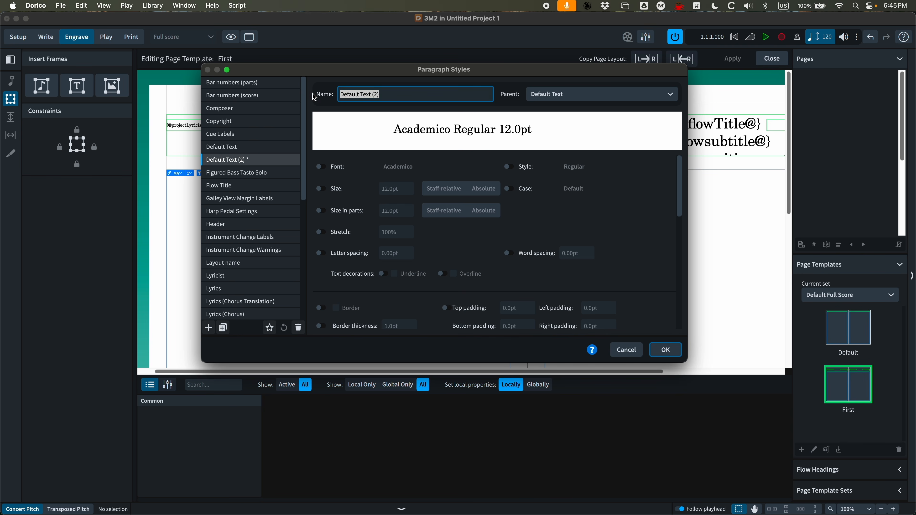
text(Subtitle)
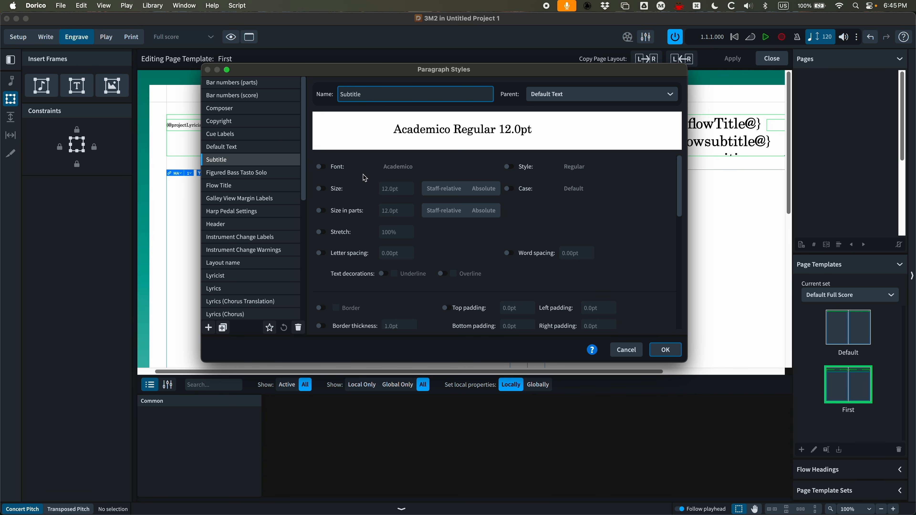
Set the Subtitle paragraph style to 18pt Italic with centred alignment and confirm
click(320, 189)
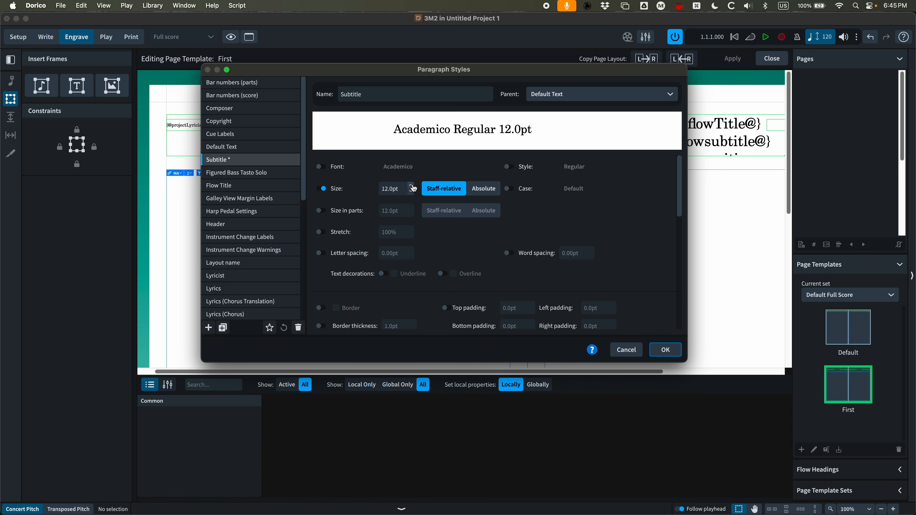
scroll(413, 188, up, 9)
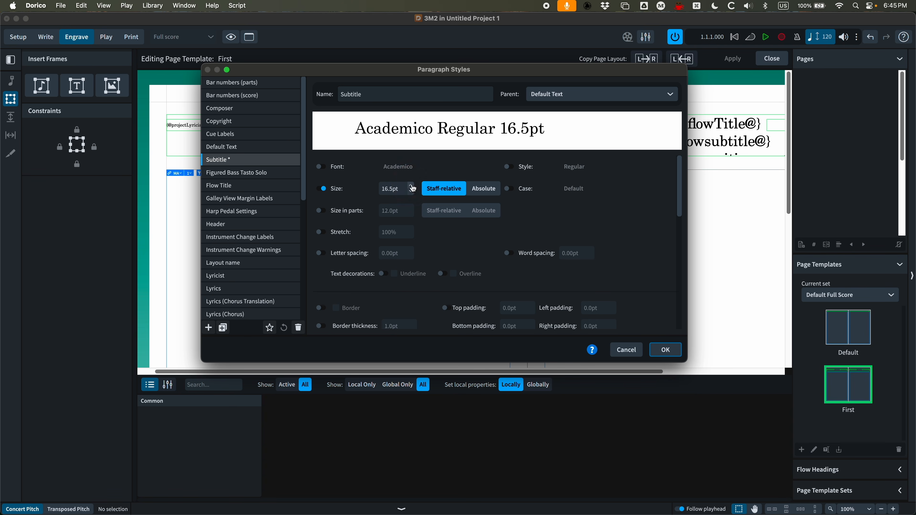
scroll(413, 189, up, 3)
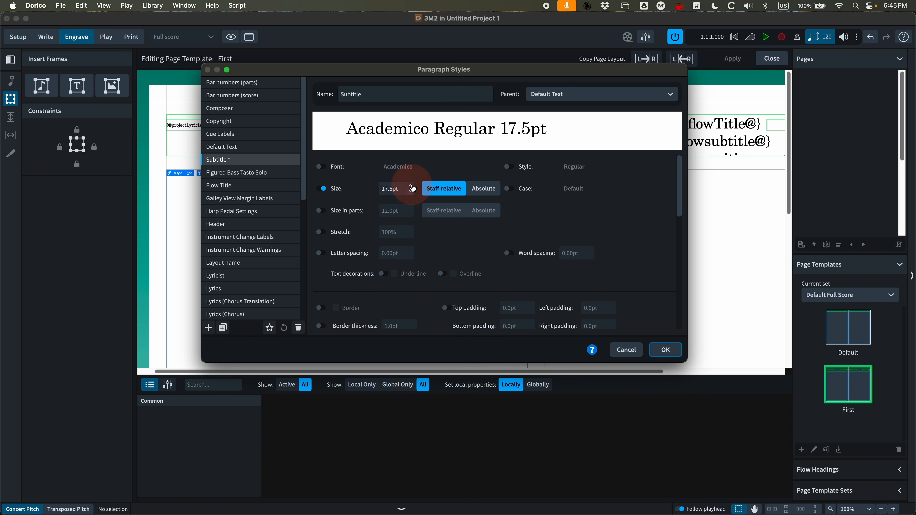
click(508, 167)
click(591, 167)
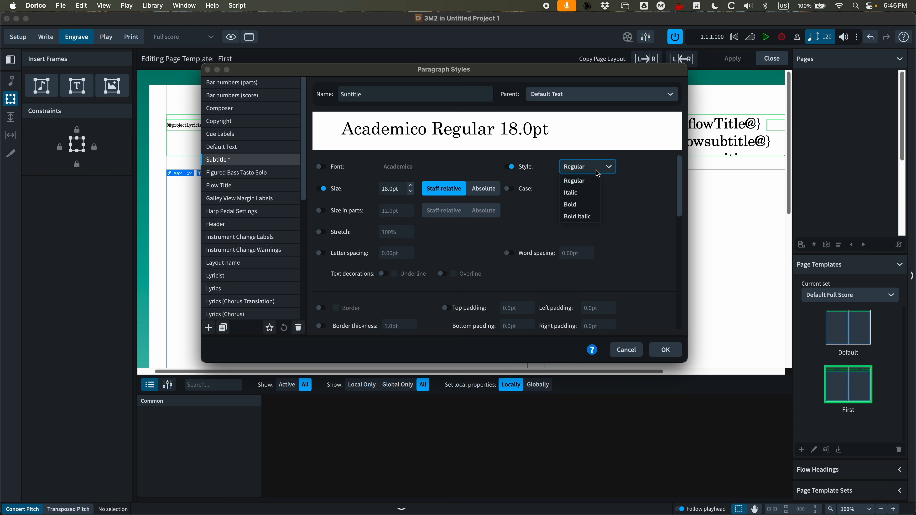
click(584, 193)
scroll(404, 238, down, 10)
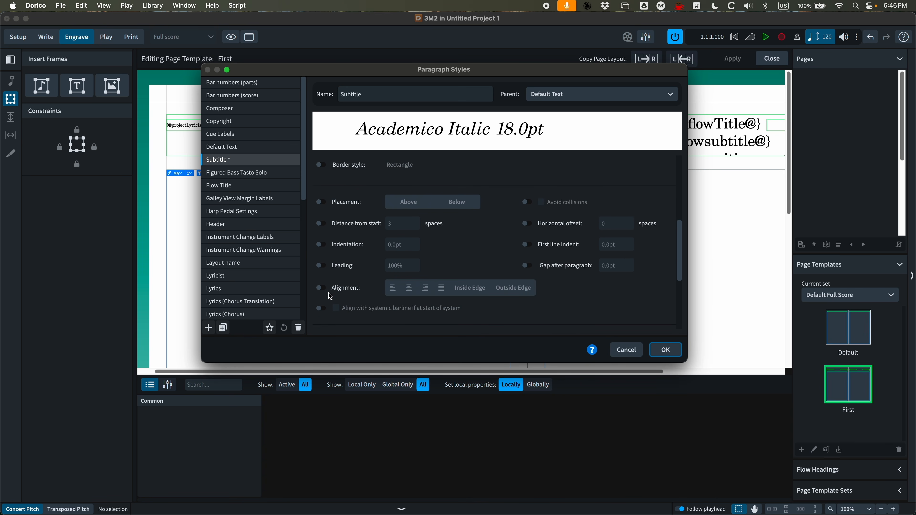
click(322, 288)
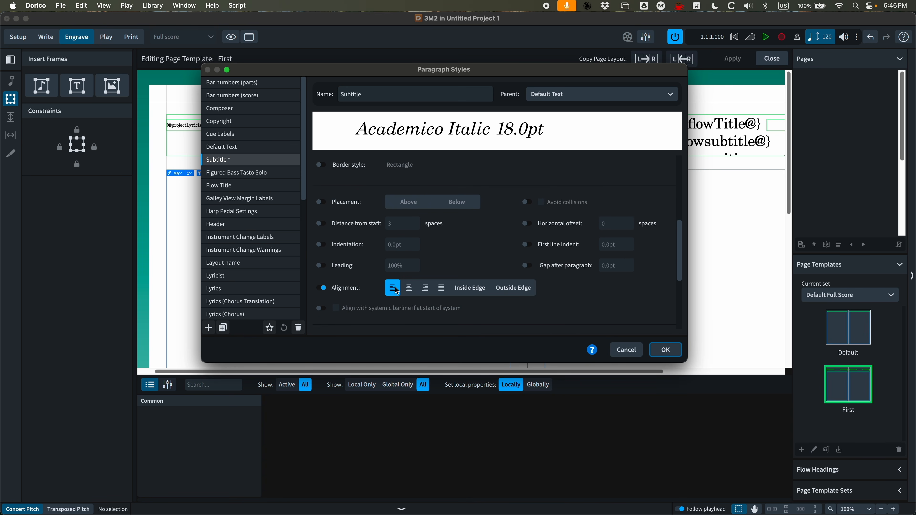
click(409, 288)
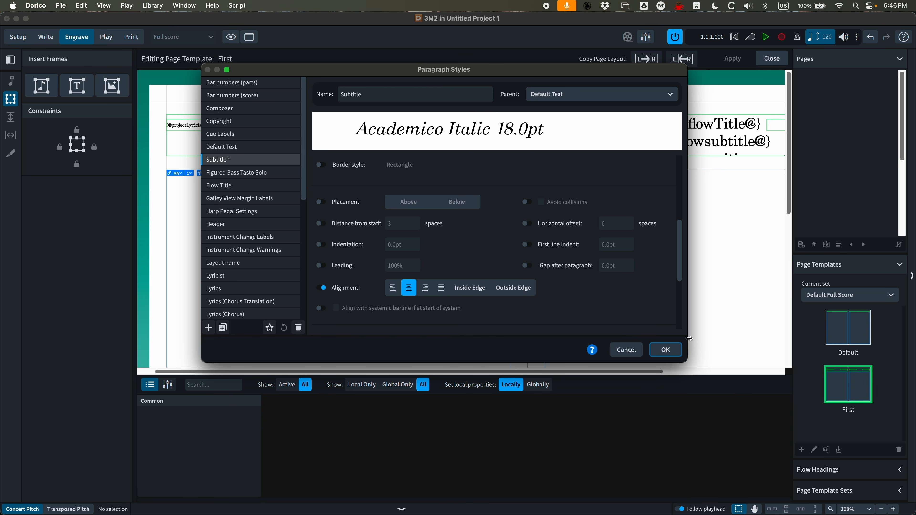
click(665, 350)
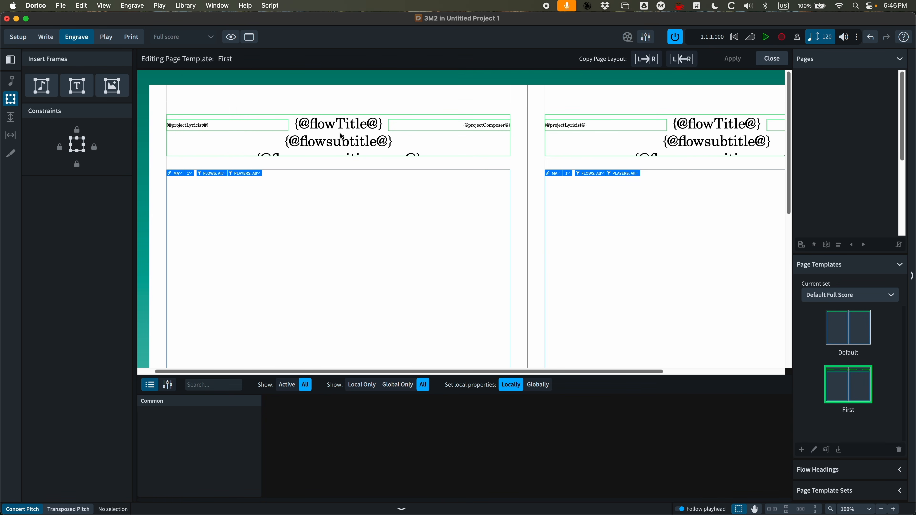
Apply the Subtitle paragraph style to the header's subtitle line
double_click(349, 147)
drag(388, 141, 269, 138)
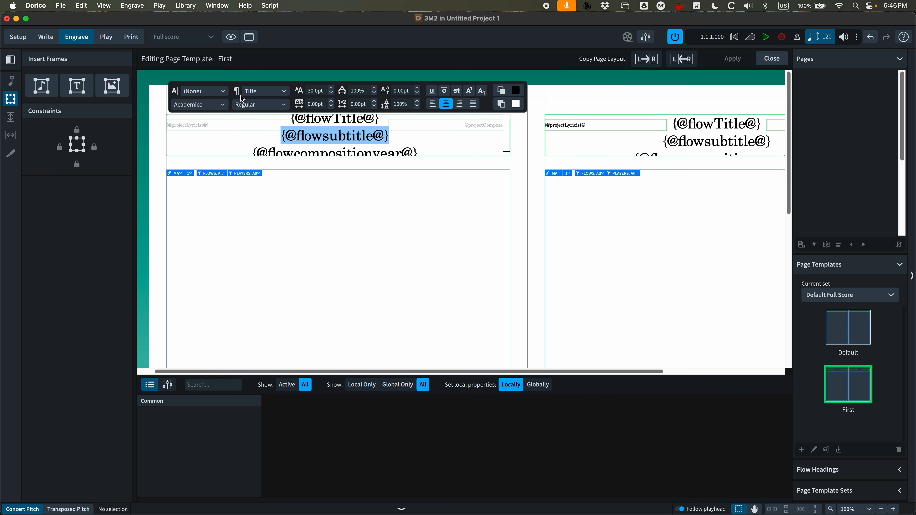
click(285, 95)
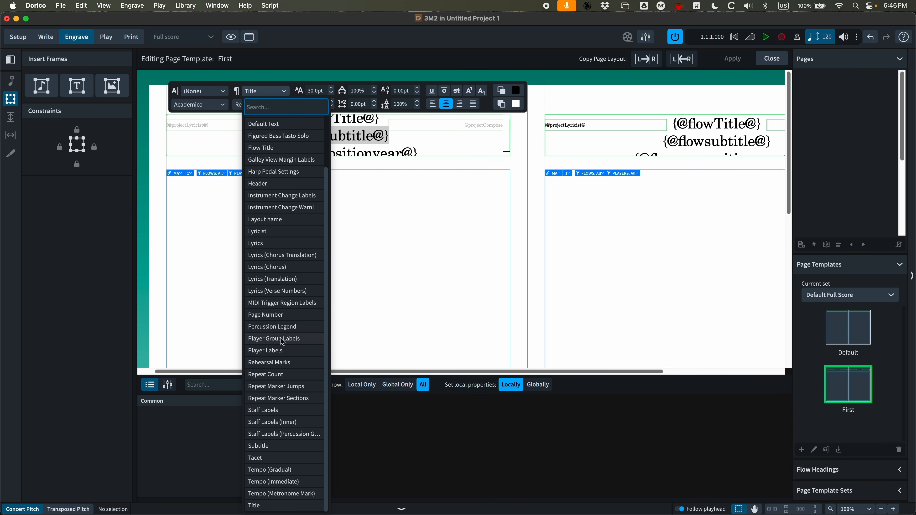
click(261, 447)
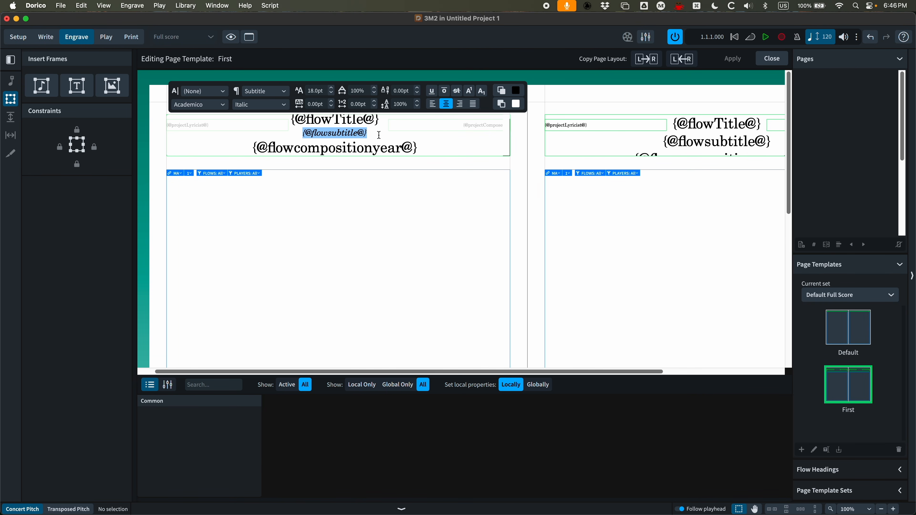
click(435, 146)
scroll(426, 149, up, 1)
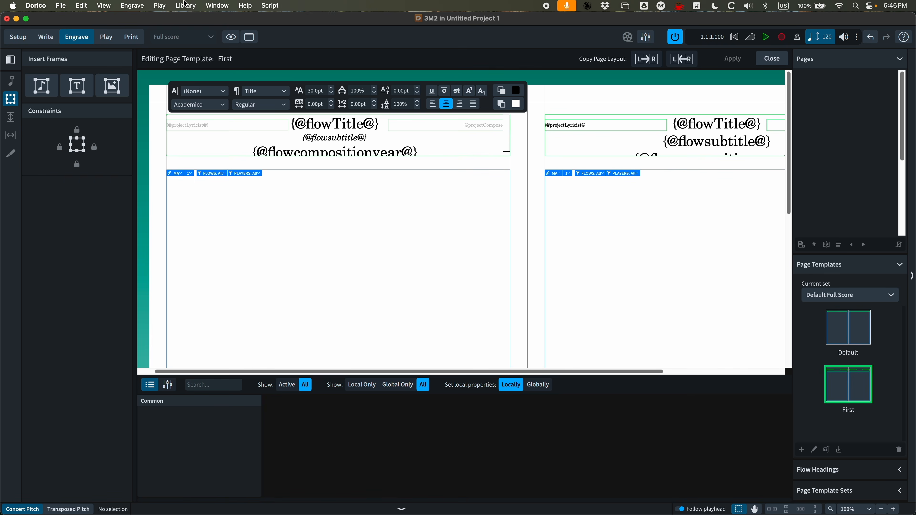
Create a new paragraph style from Default Text and name it Revision Date
click(185, 4)
click(447, 203)
click(182, 4)
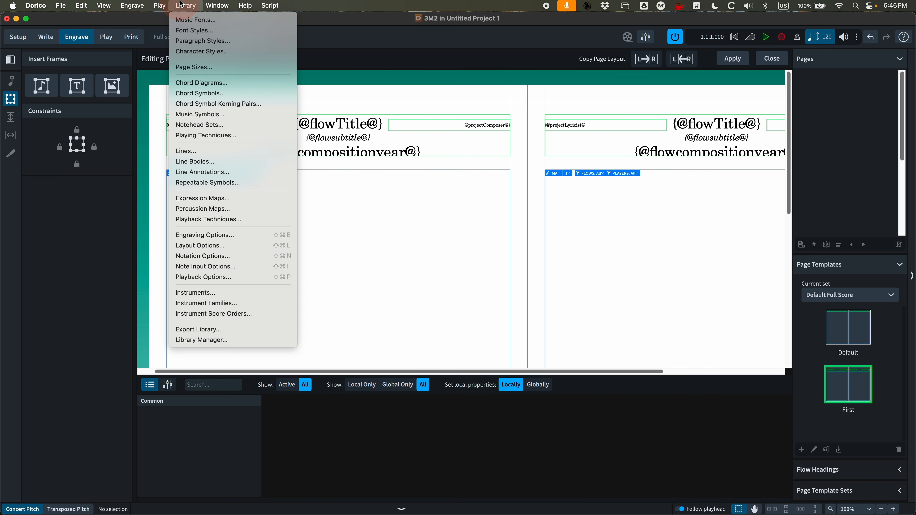
click(203, 41)
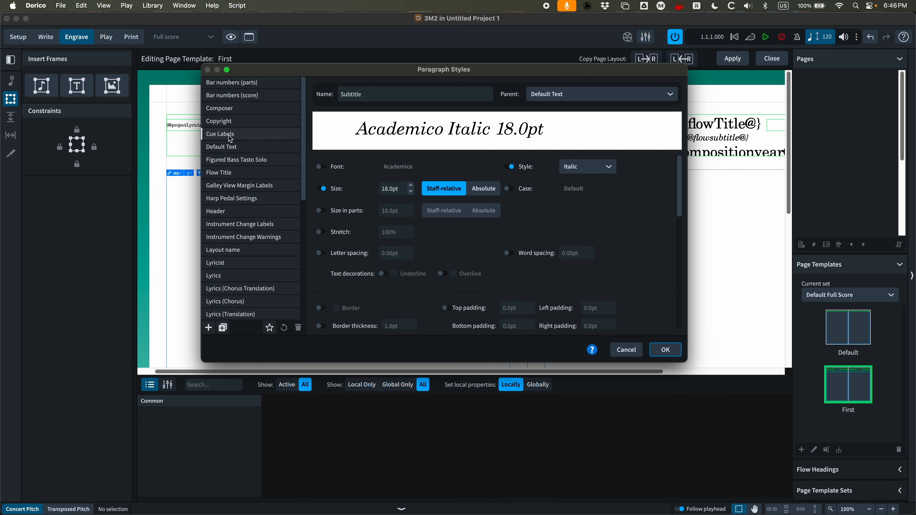
click(235, 148)
click(223, 328)
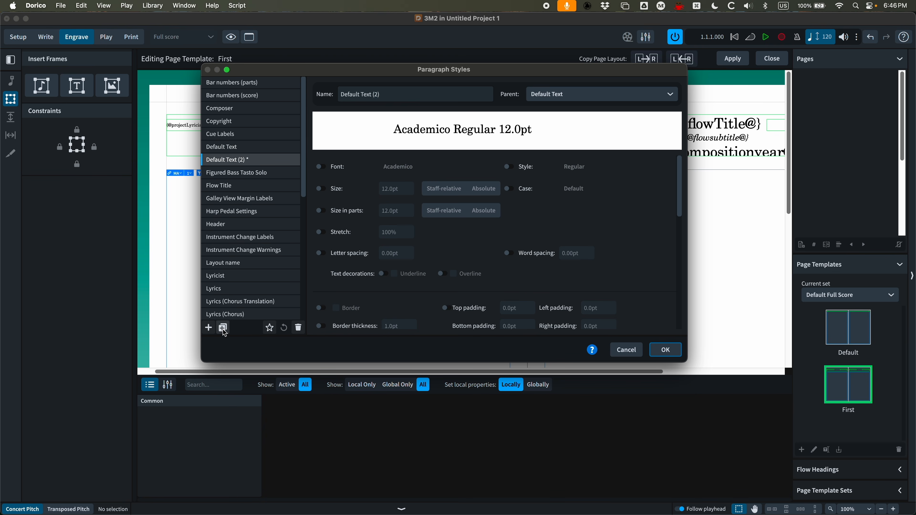
text(Revision Date)
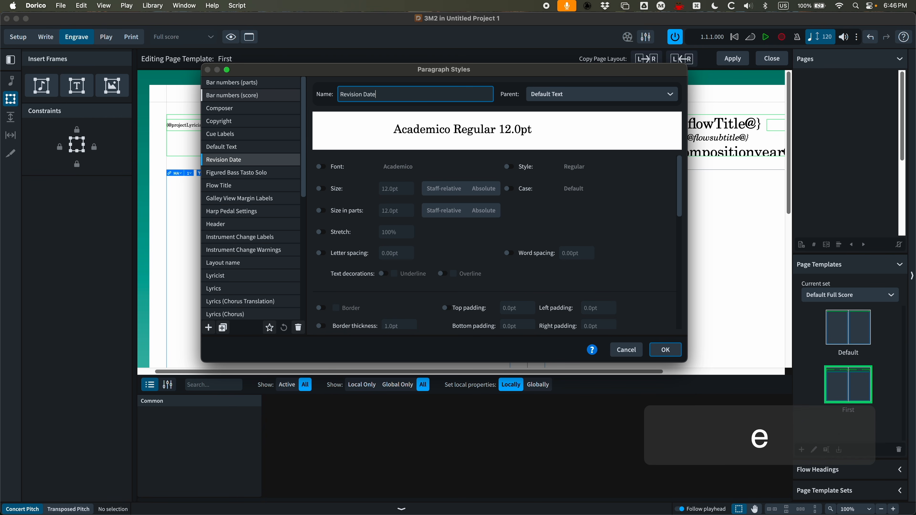
Set the Revision Date paragraph style to 13pt with centred alignment and confirm
click(323, 189)
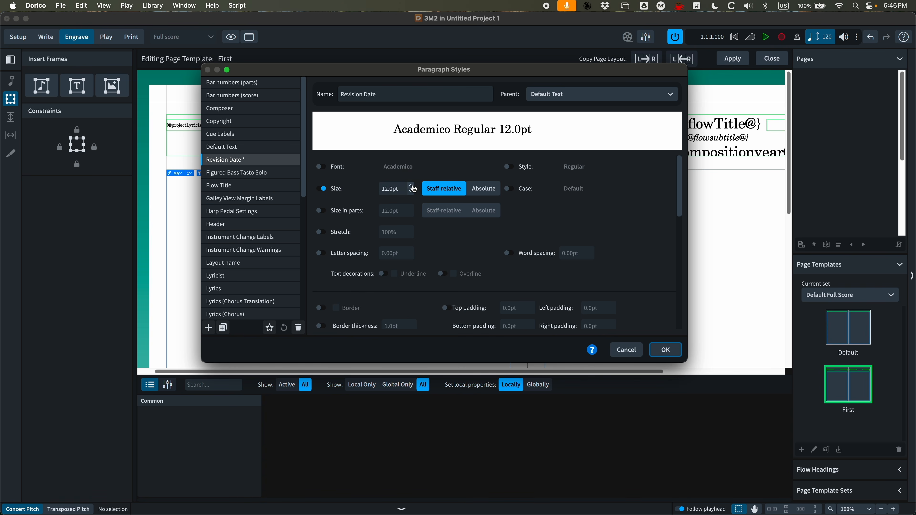
click(411, 186)
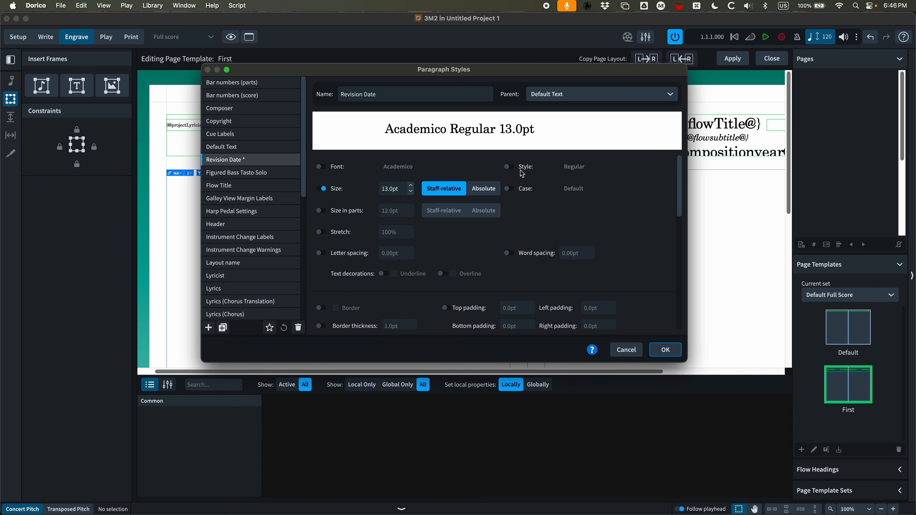
scroll(452, 215, down, 5)
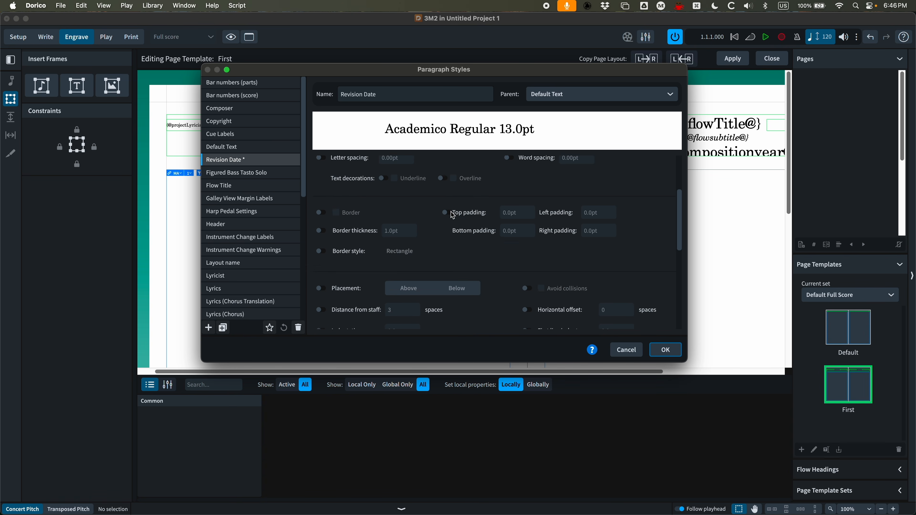
scroll(452, 215, down, 1)
click(319, 302)
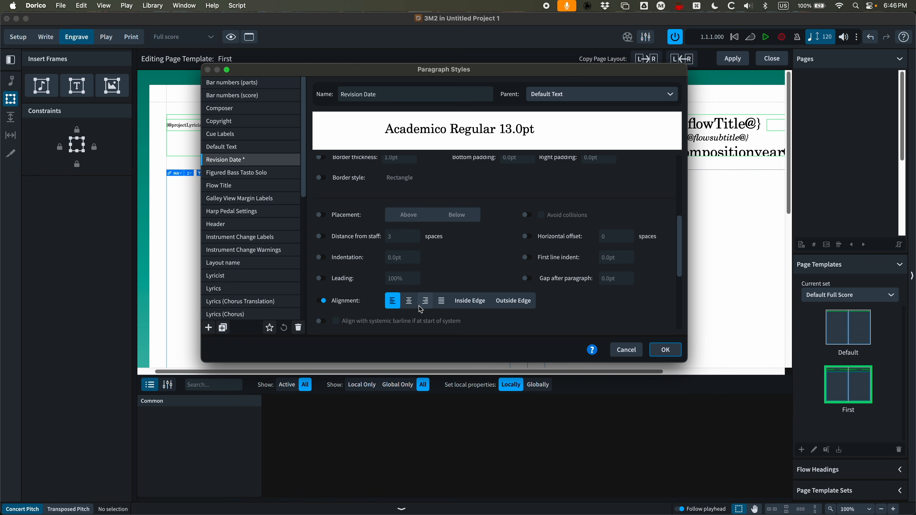
click(410, 302)
scroll(463, 274, up, 6)
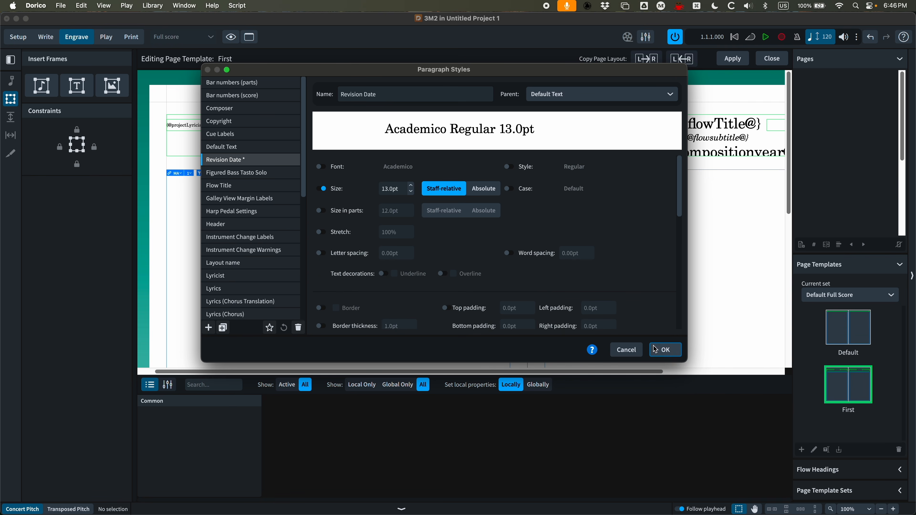
click(665, 350)
Apply the Revision Date paragraph style to the header's composition year line
double_click(379, 153)
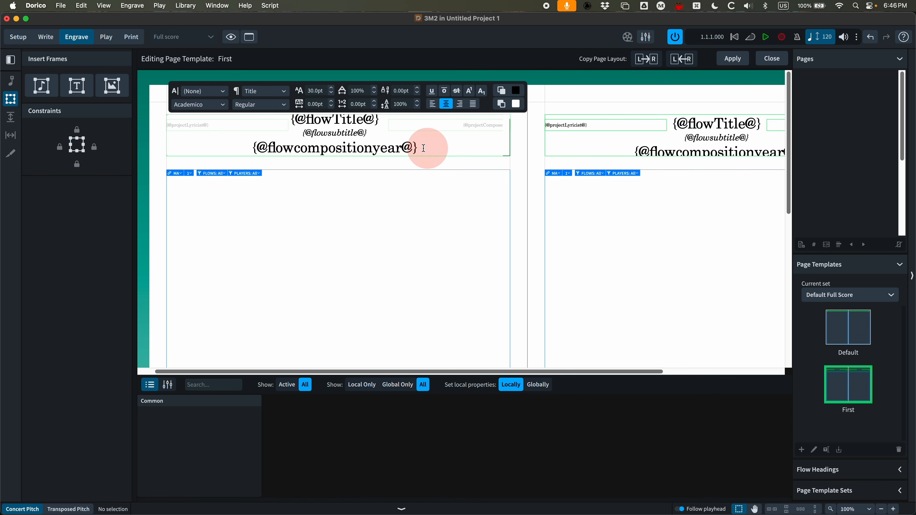
drag(425, 147, 198, 147)
click(278, 96)
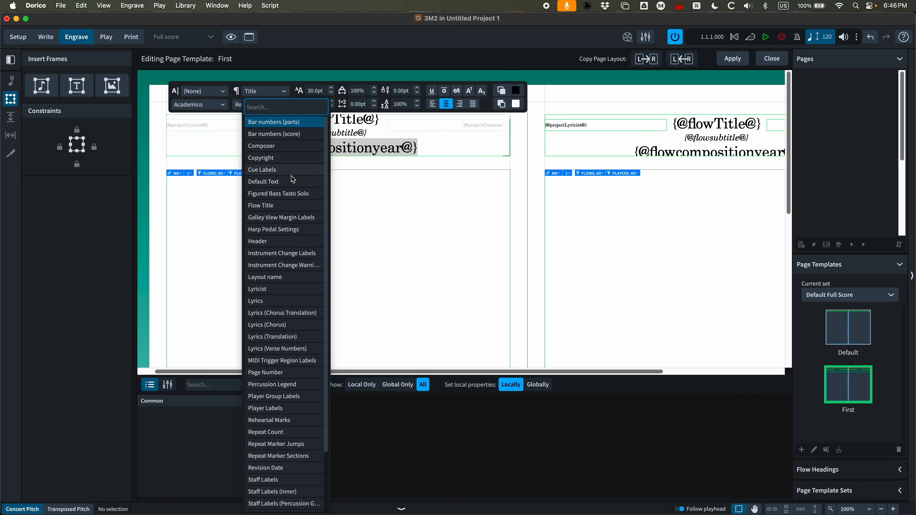
scroll(289, 215, down, 5)
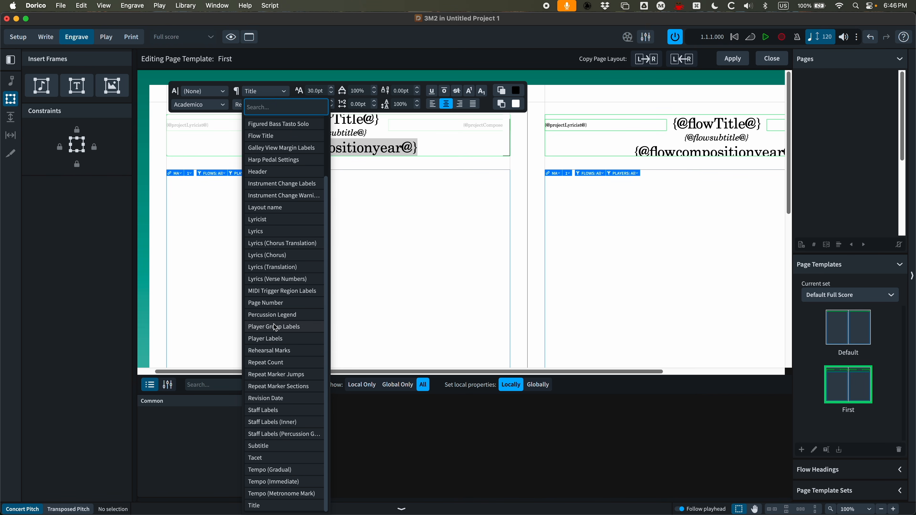
click(272, 400)
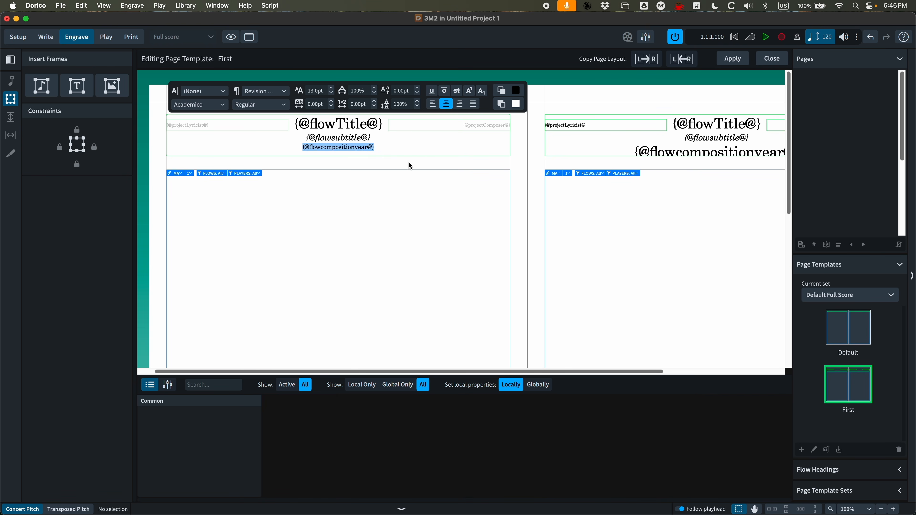
Leave text editing and apply the changes to the First page template
click(401, 147)
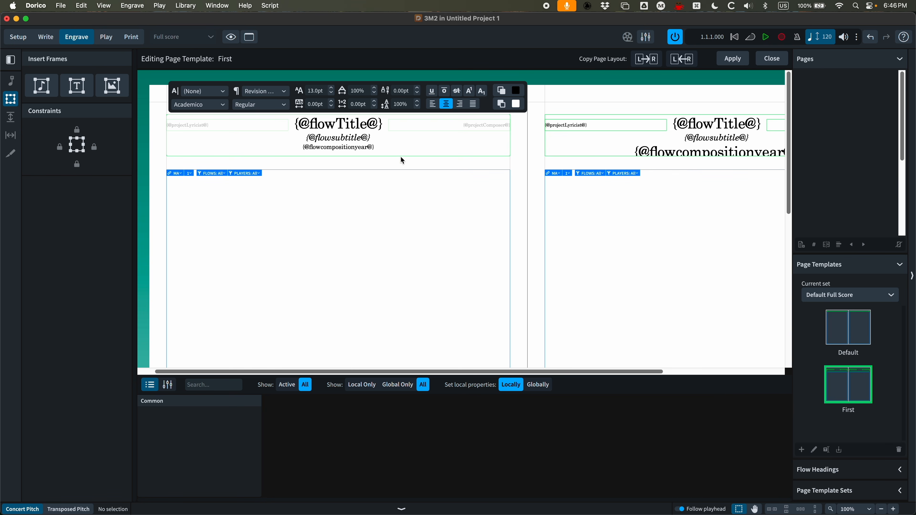
key(Escape)
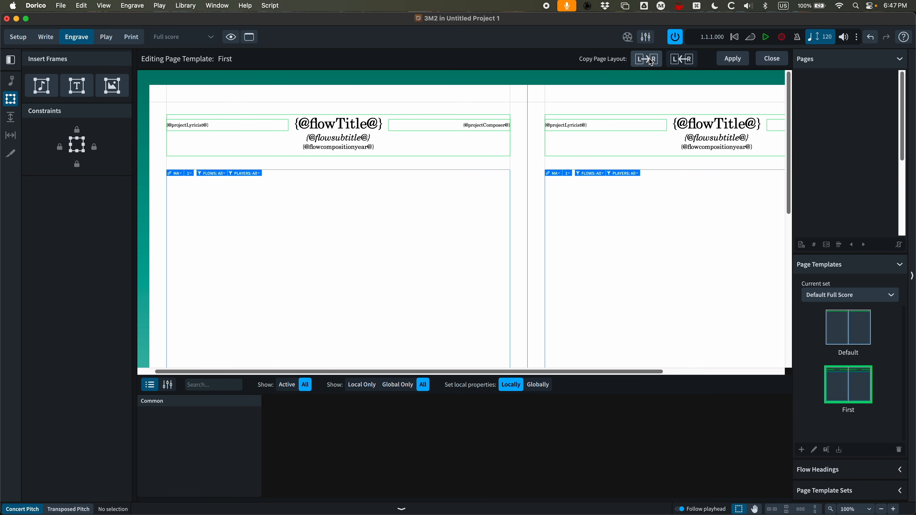
click(727, 60)
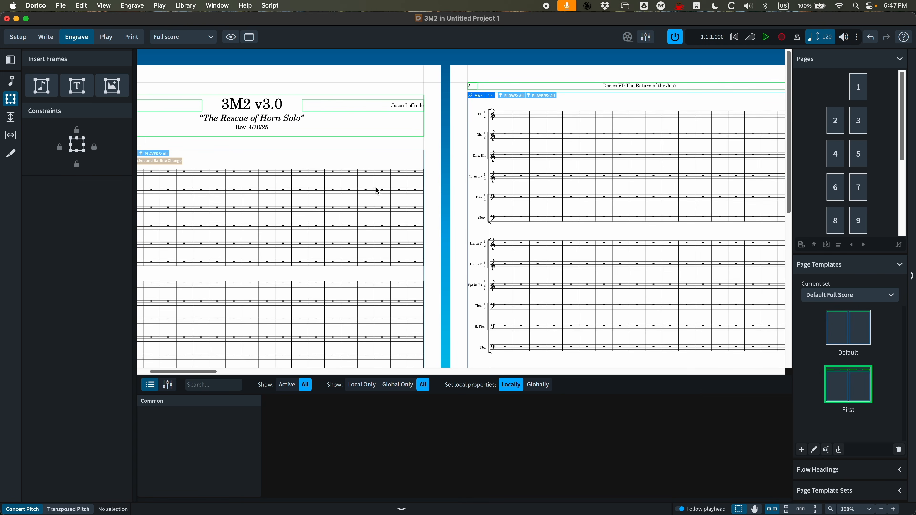
Increase the Title paragraph style's size to 32pt and confirm
scroll(375, 187, left, 3)
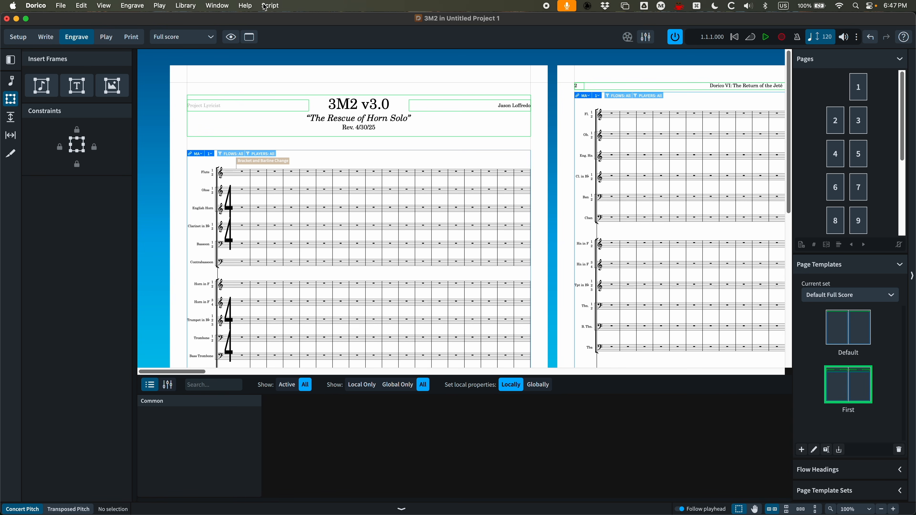
click(191, 3)
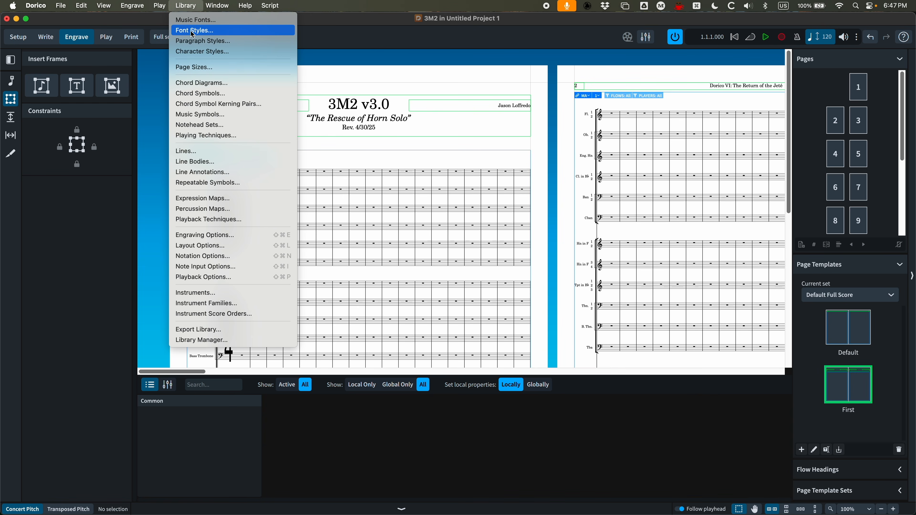
click(195, 41)
scroll(235, 289, down, 5)
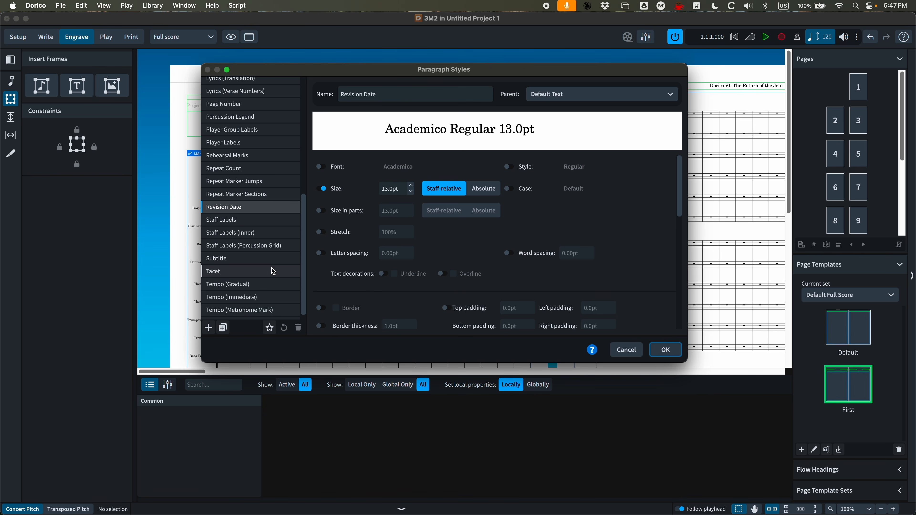
click(235, 313)
click(411, 185)
click(411, 185)
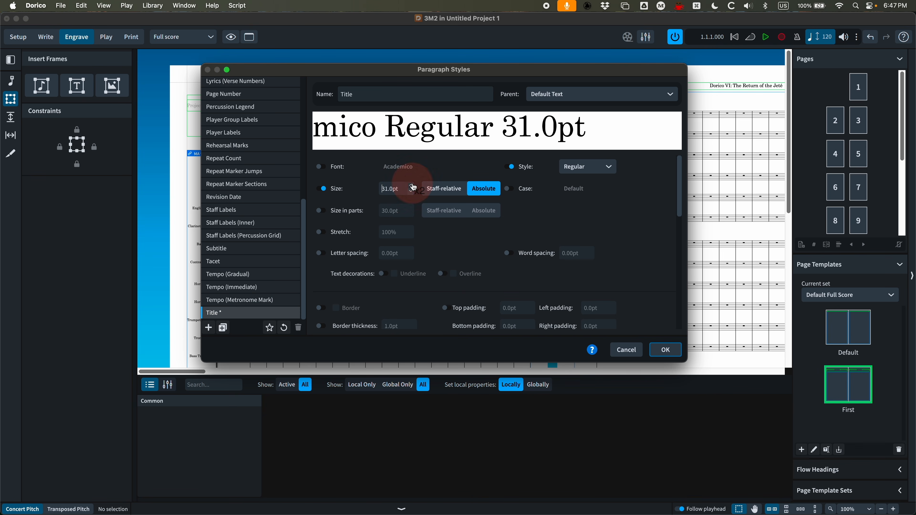
click(410, 185)
click(411, 185)
click(665, 350)
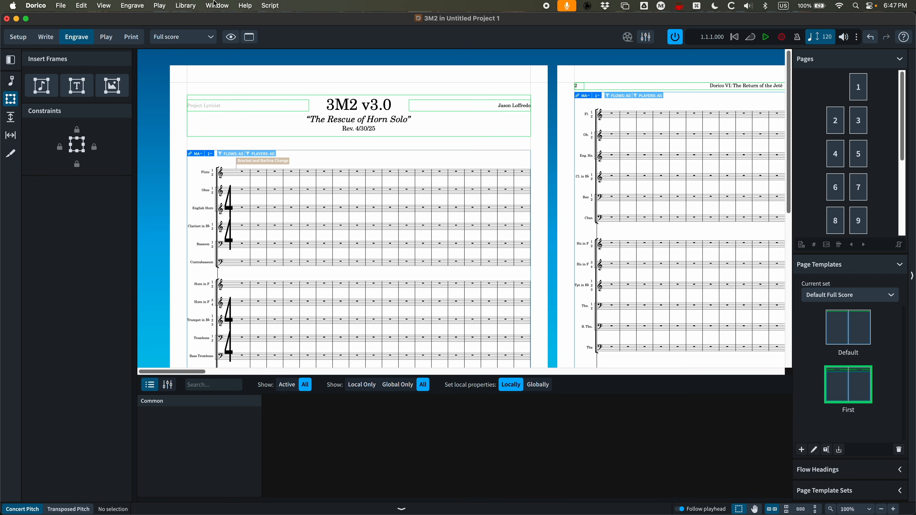
Reduce the Subtitle paragraph style's size to 16pt and confirm
click(186, 5)
click(202, 40)
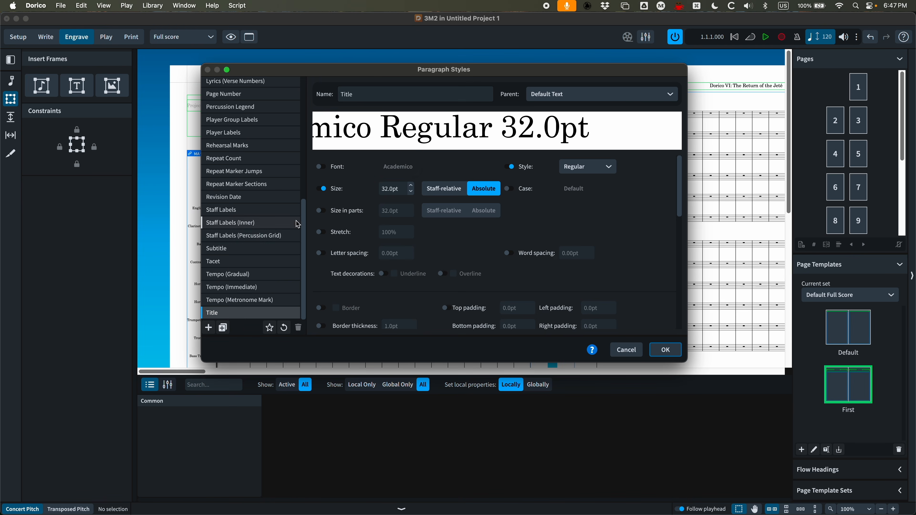
click(231, 249)
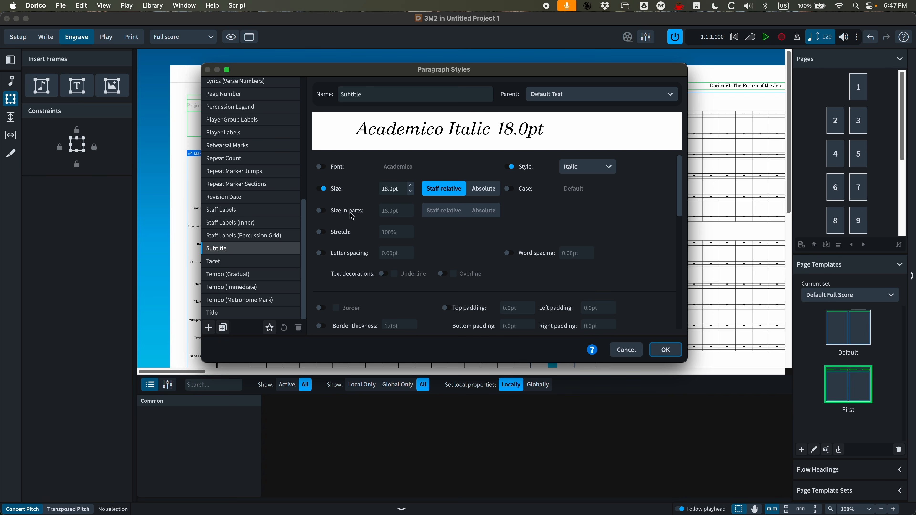
click(411, 192)
click(411, 192)
click(665, 349)
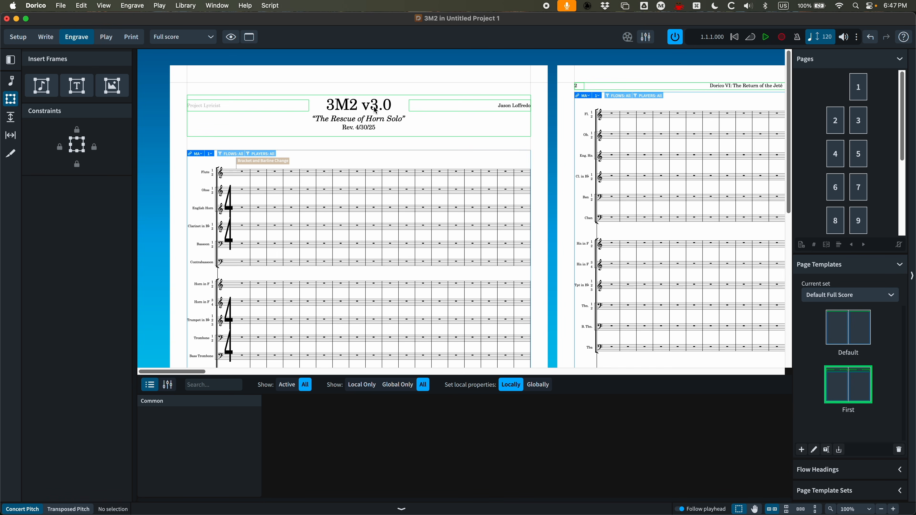
Open the First page template for editing and extend the composer frame downward to about 16.9 mm high
double_click(851, 389)
key(super+equal)
key(super+equal)
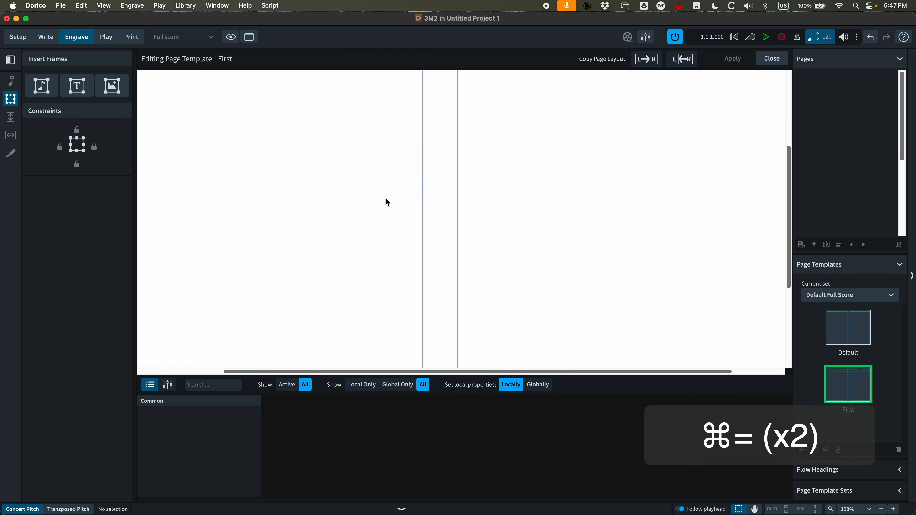
click(366, 130)
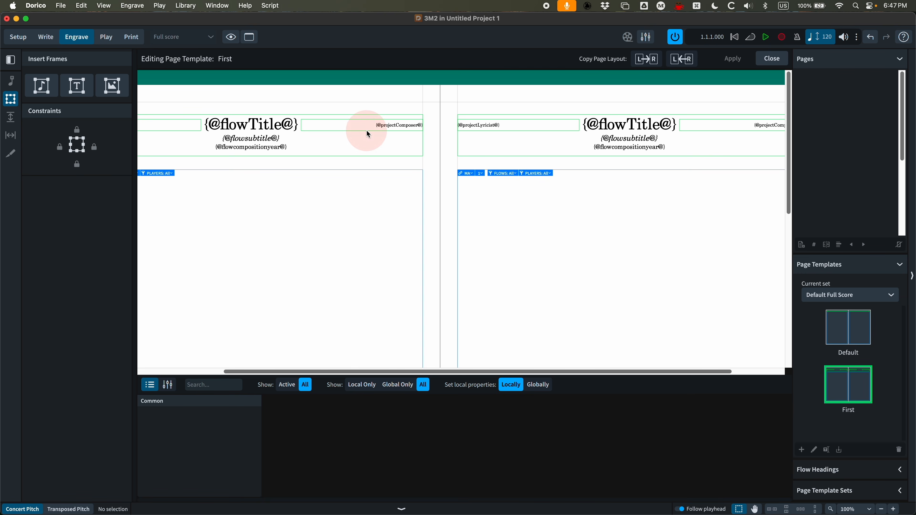
drag(362, 131, 363, 141)
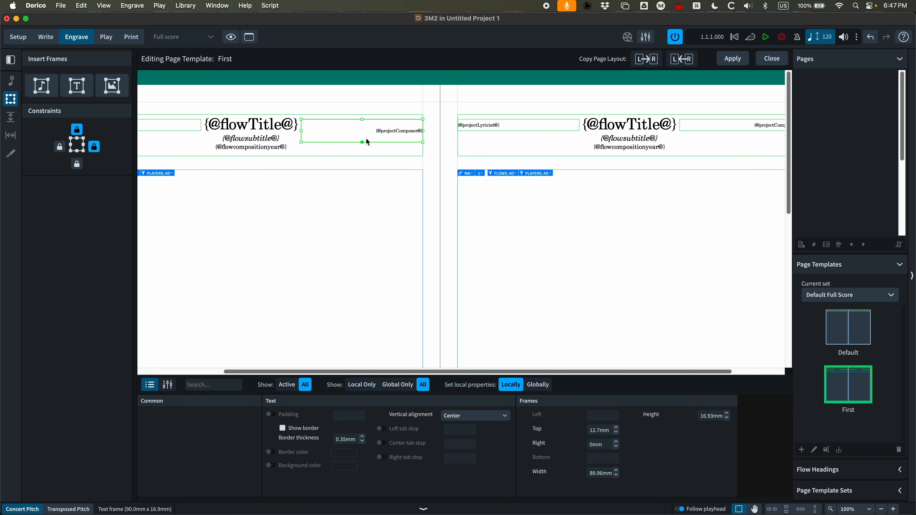
Set the composer frame's vertical alignment to Top
click(479, 417)
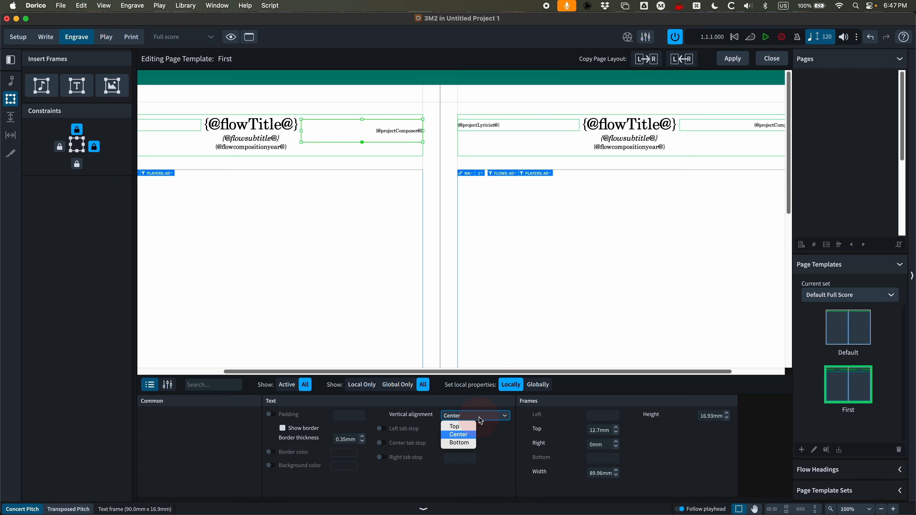
click(462, 427)
drag(351, 123, 352, 129)
key(super+z)
key(super+z)
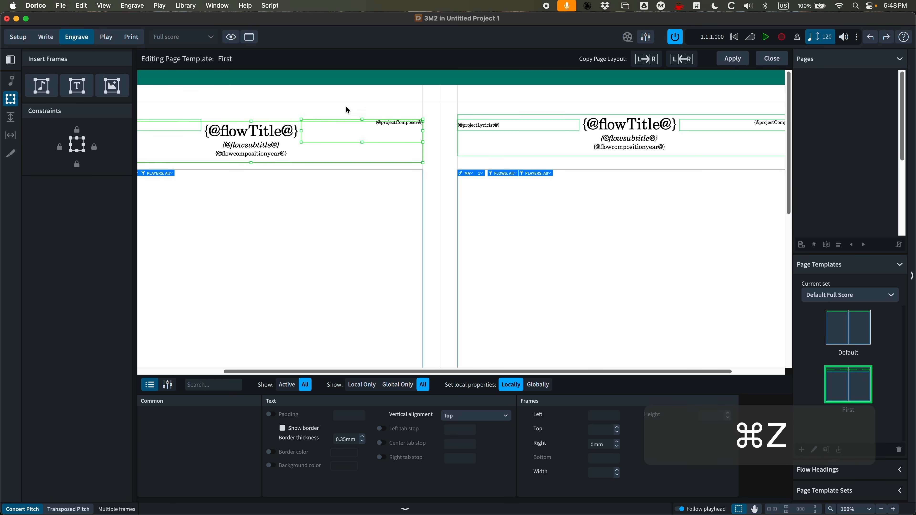
Move the composer frame down to about 25.4 mm from the top of the page
click(332, 141)
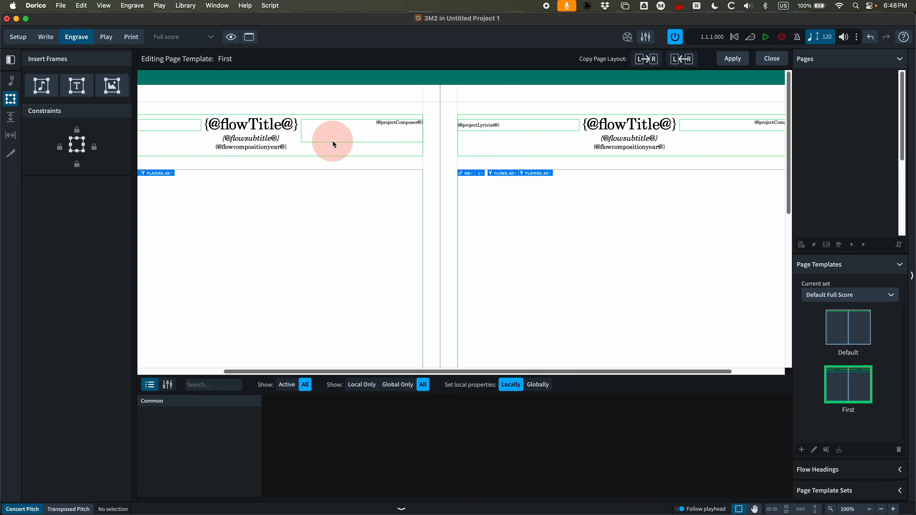
drag(332, 141, 336, 160)
double_click(410, 141)
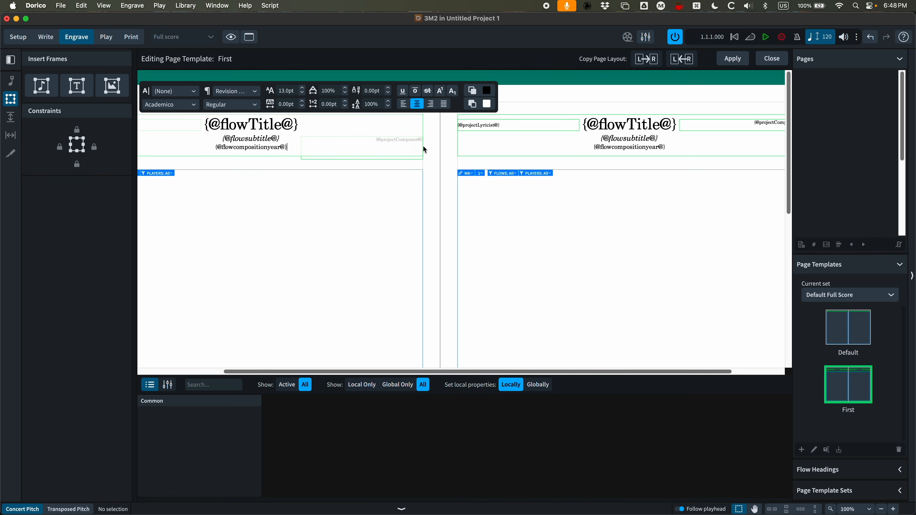
click(397, 145)
click(367, 167)
Add a second line to the composer frame with the Project Info Arranger token and apply the template
double_click(352, 159)
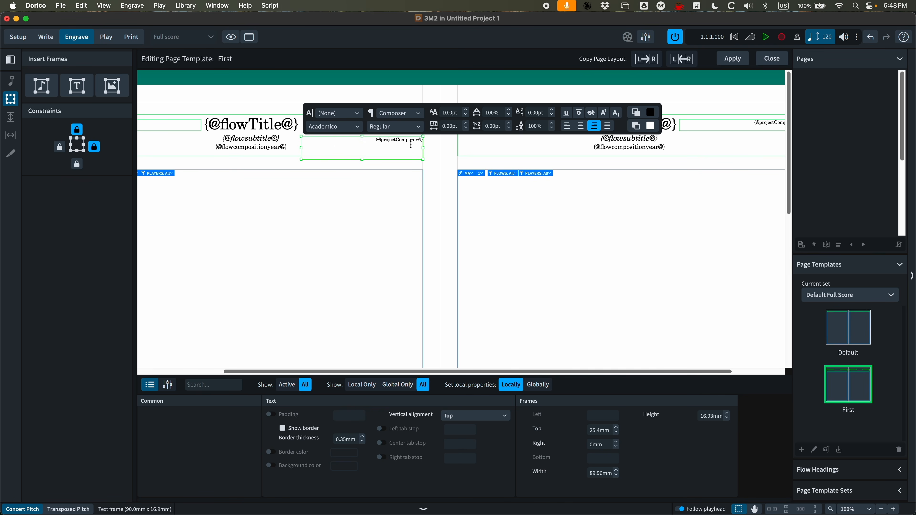
key(Right)
key(Right)
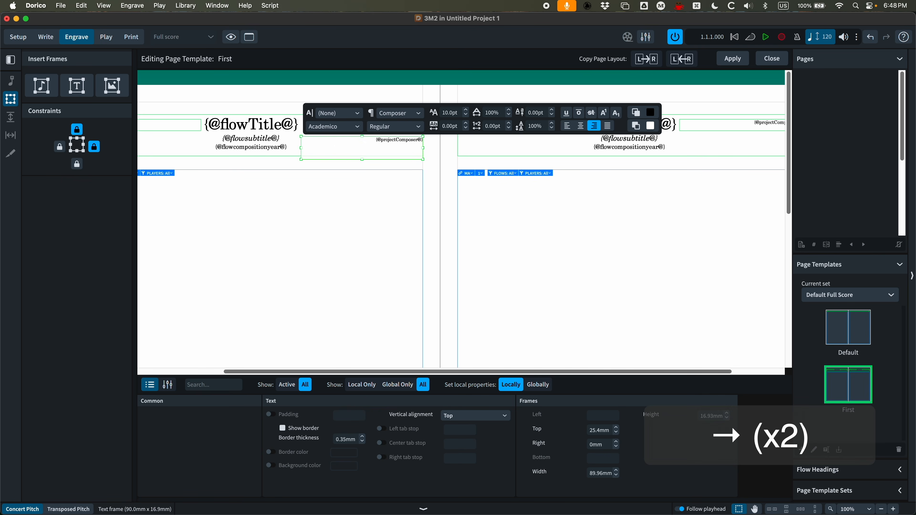
key(Return)
right_click(418, 149)
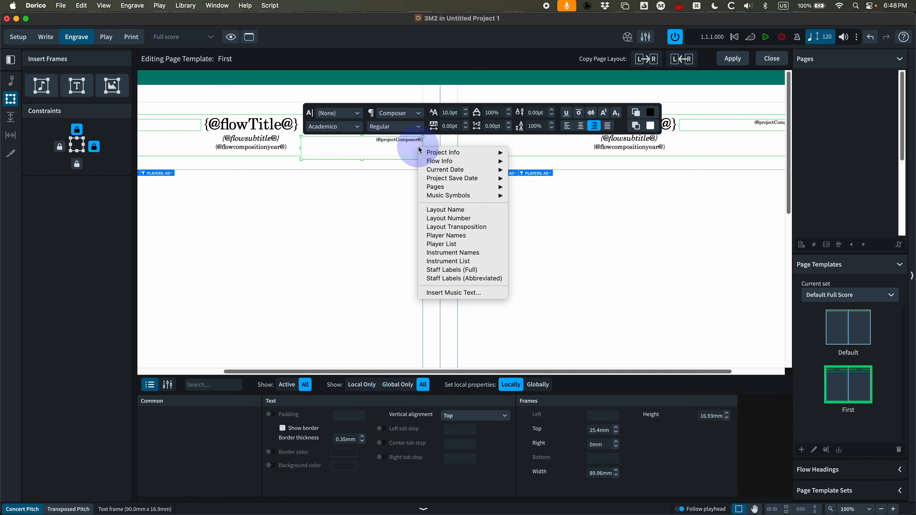
mouse_move(423, 152)
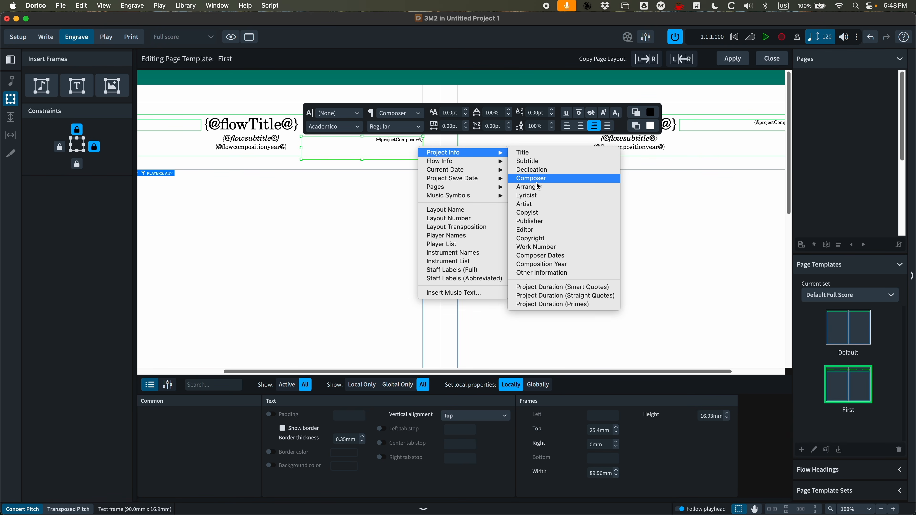
click(530, 187)
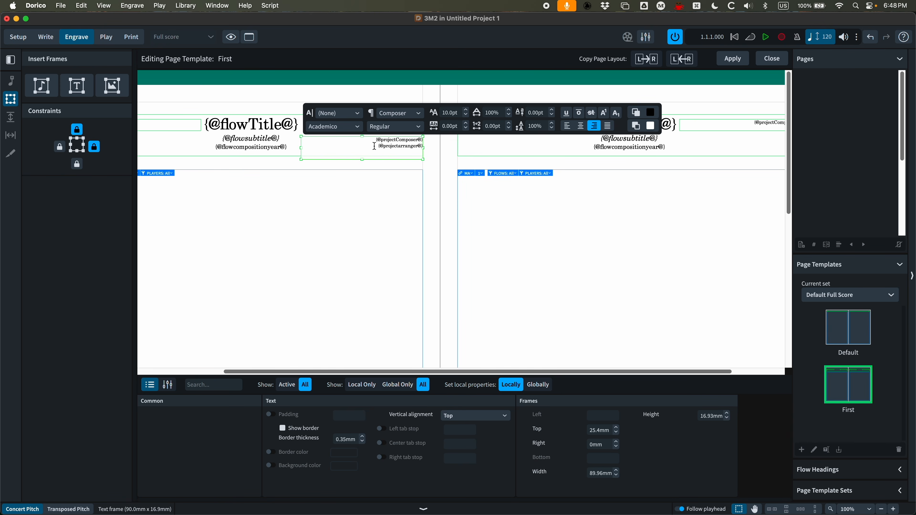
click(385, 169)
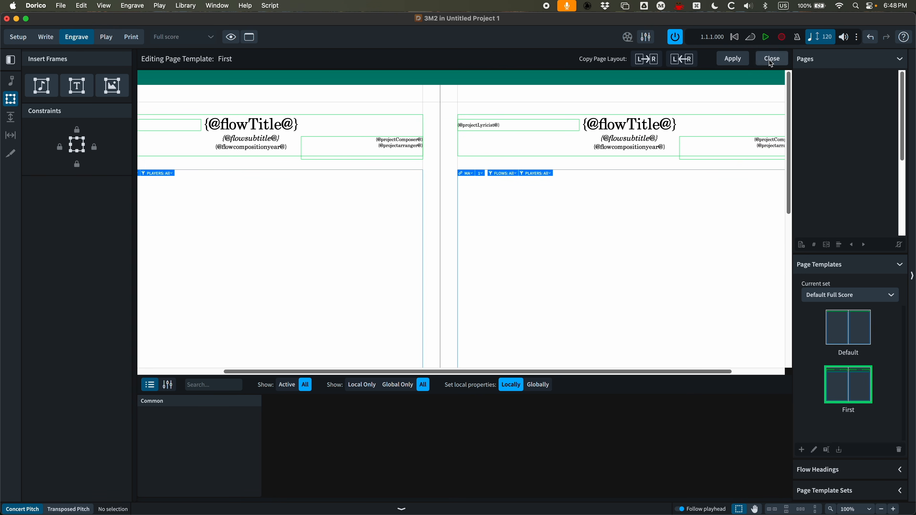
click(737, 61)
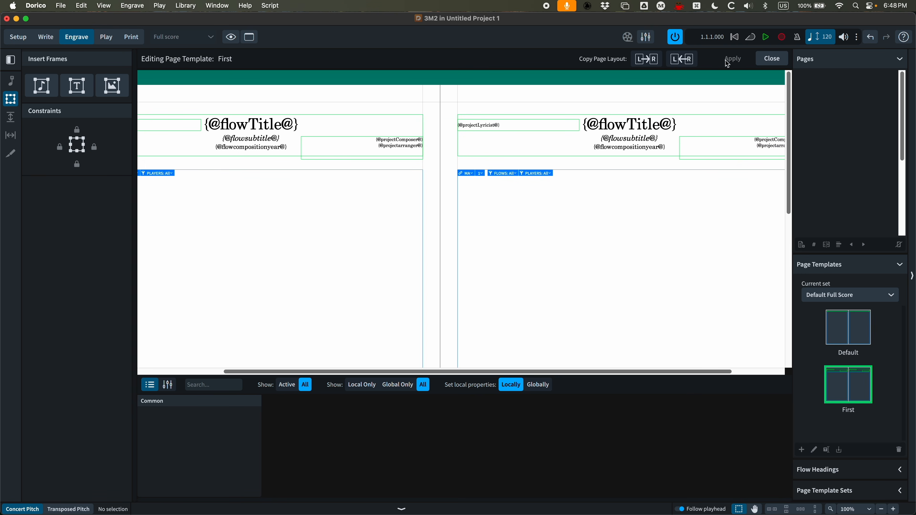
Increase the Composer paragraph style's size to 12.5pt and confirm
double_click(382, 147)
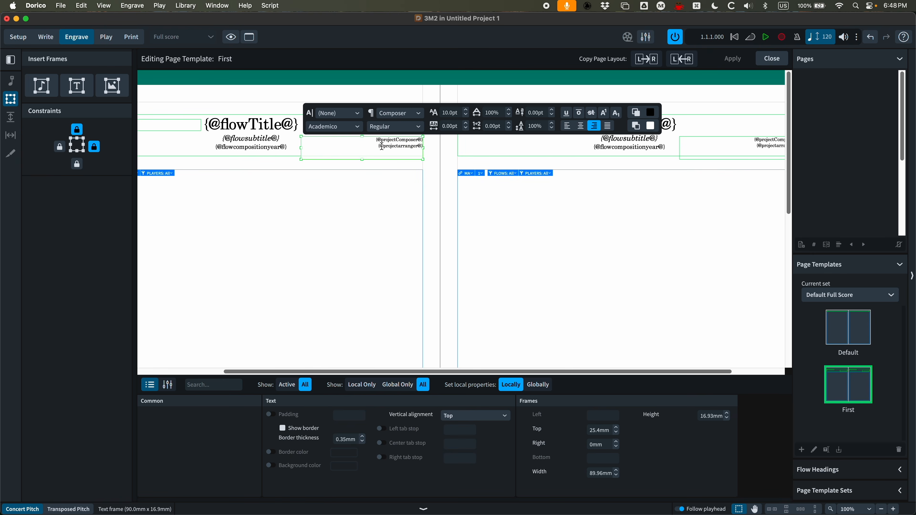
drag(373, 139, 424, 147)
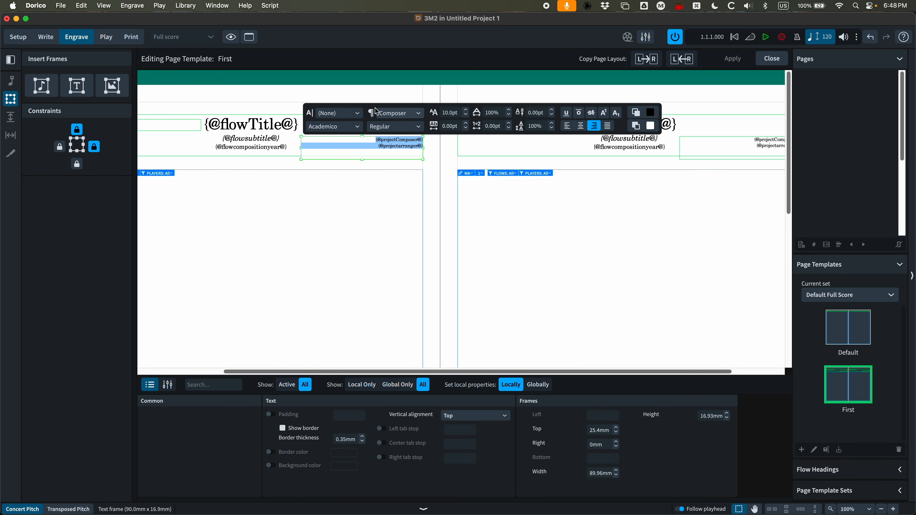
click(386, 165)
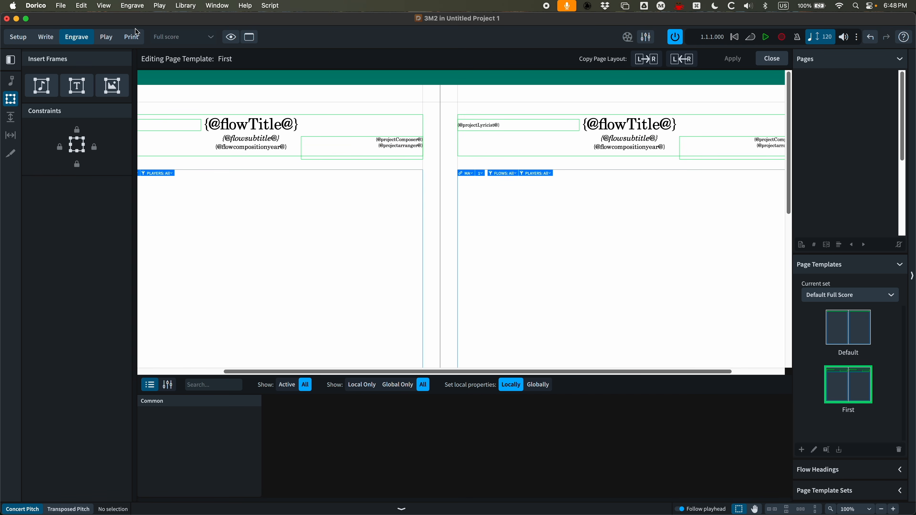
click(190, 5)
click(195, 42)
scroll(249, 216, up, 10)
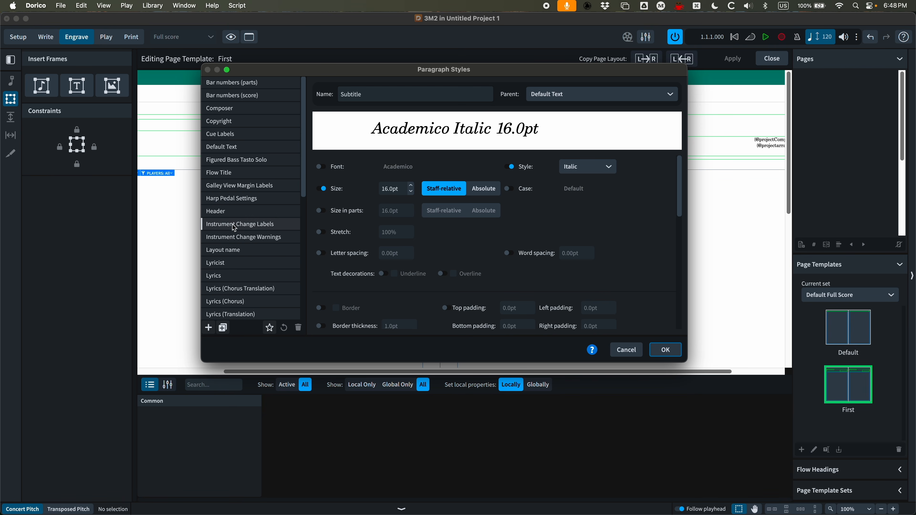
click(224, 109)
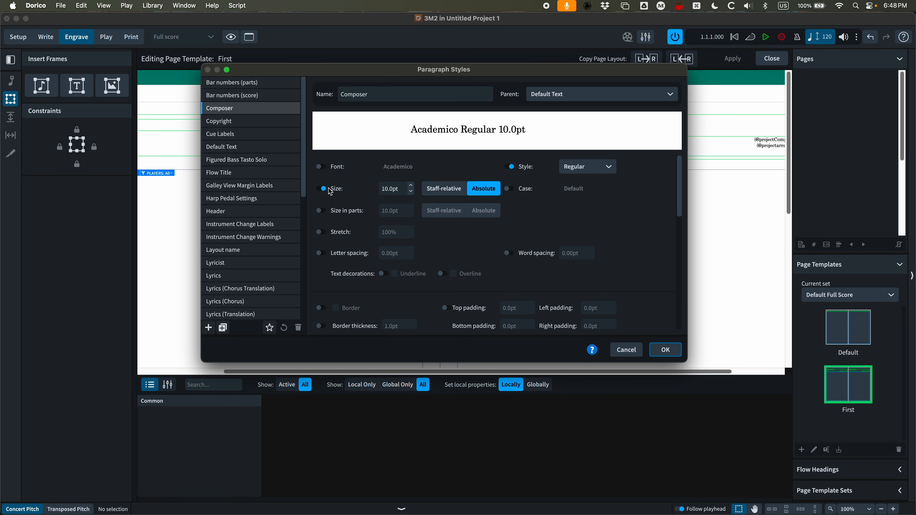
click(411, 185)
click(411, 185)
click(410, 186)
click(411, 185)
click(411, 185)
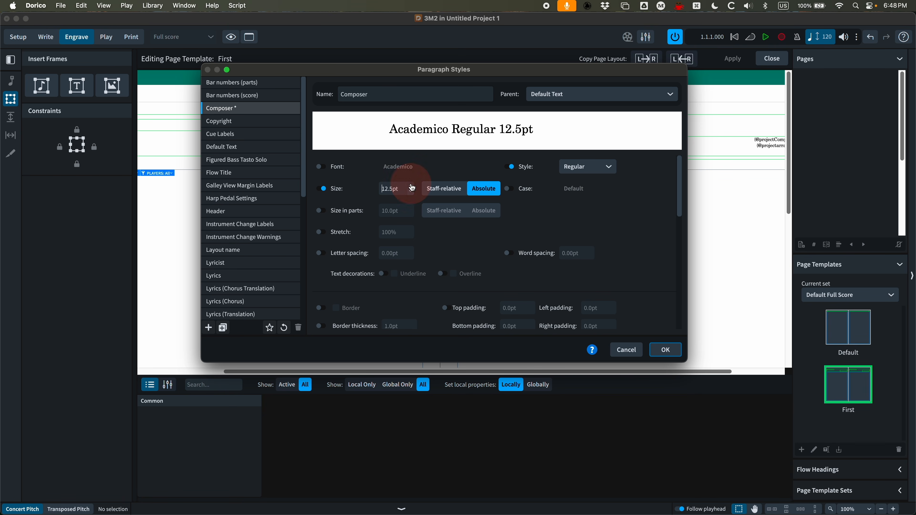
click(410, 185)
click(676, 346)
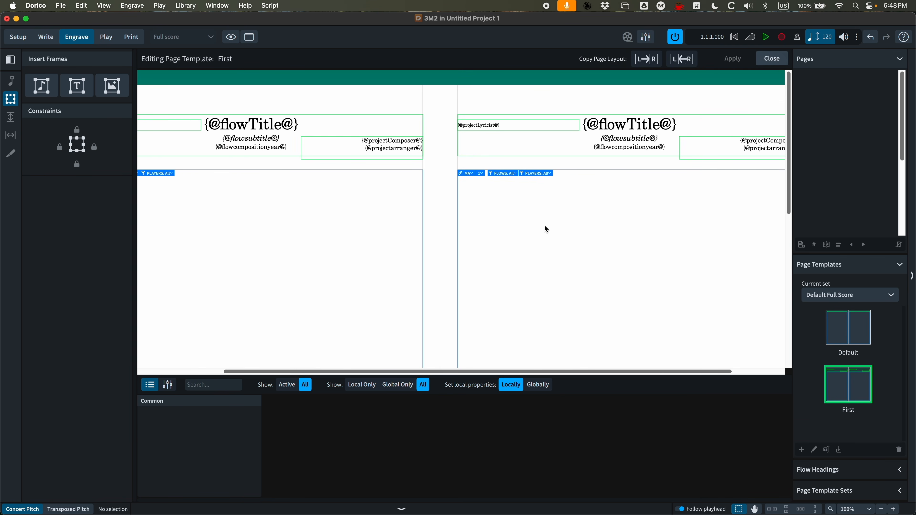
Open the First page template and move the lyricist frame to 0 mm from the top of the page with Top vertical alignment
scroll(544, 225, left, 3)
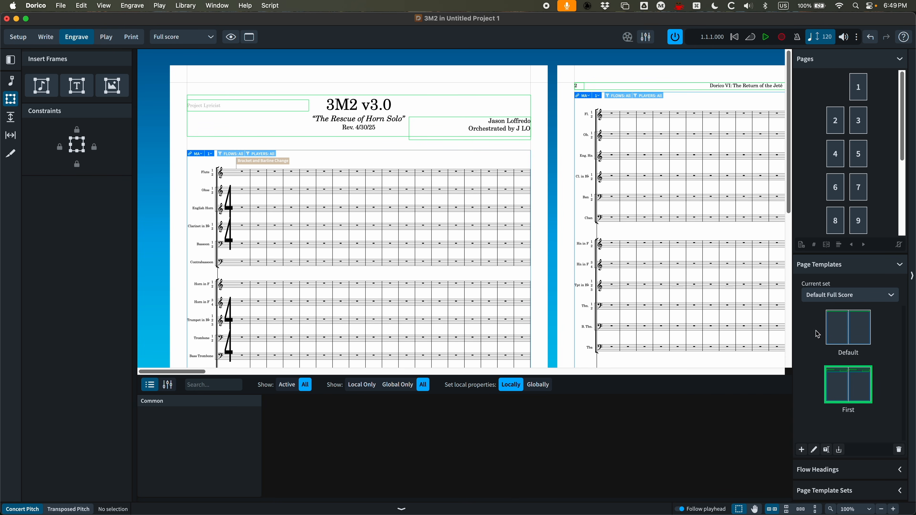
double_click(865, 384)
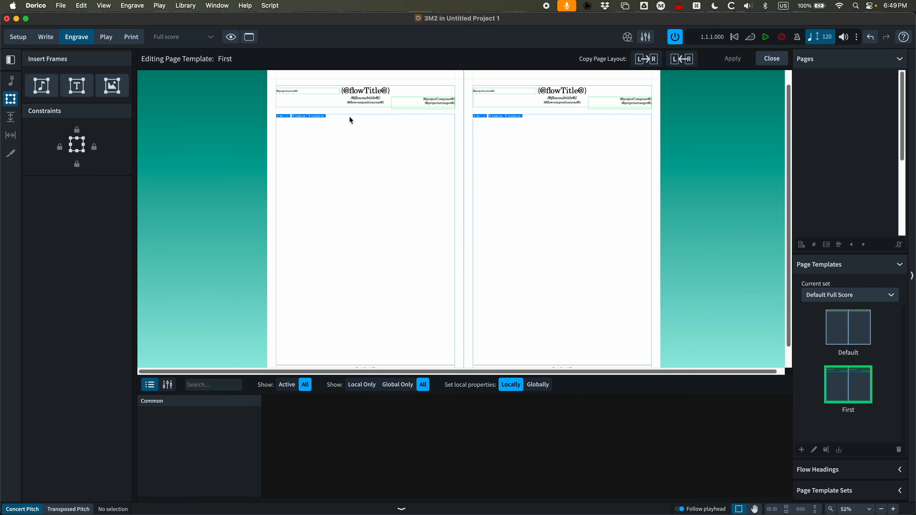
key(super+equal)
key(super+equal)
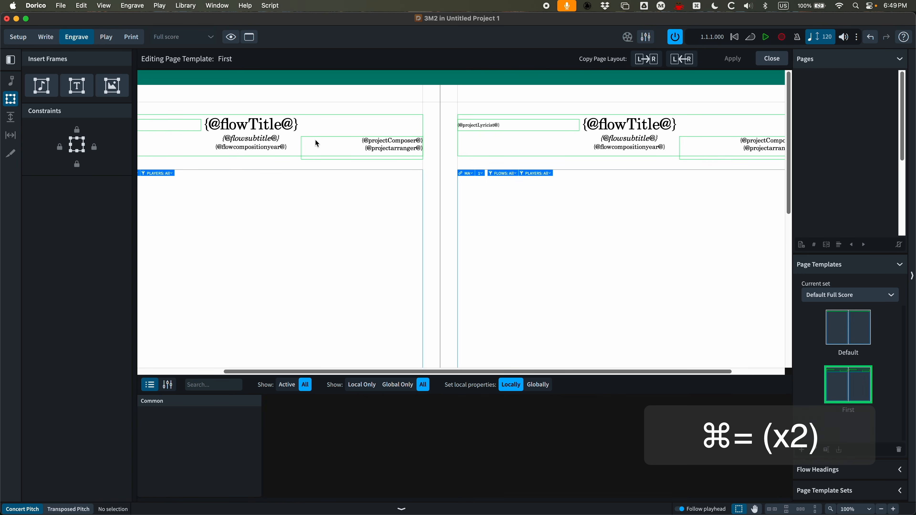
scroll(315, 139, left, 3)
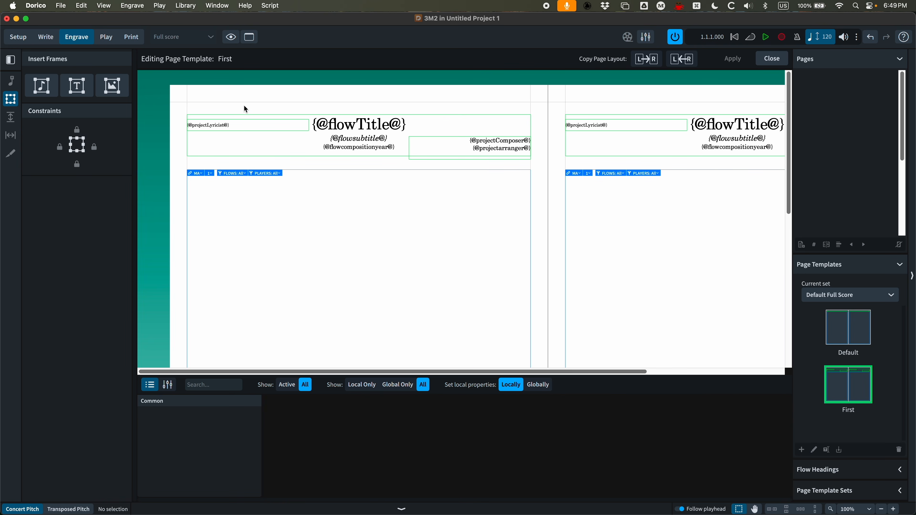
click(240, 121)
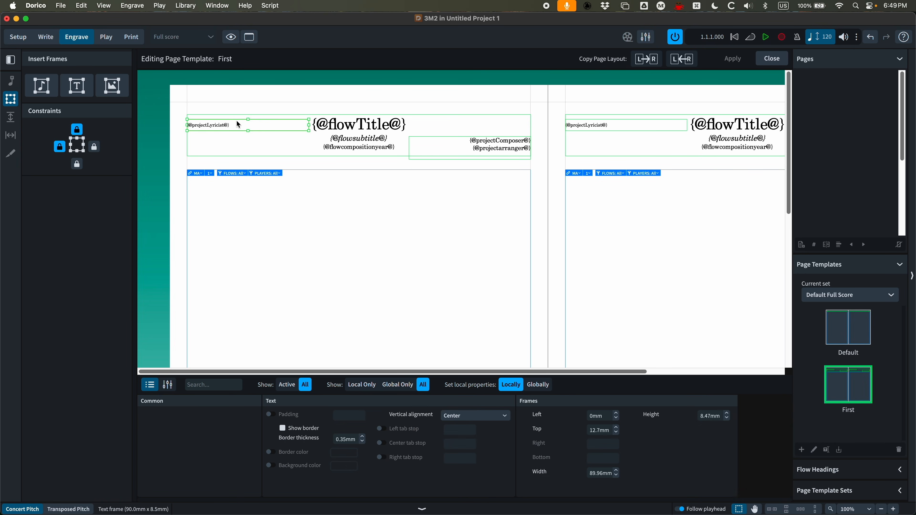
drag(237, 121, 235, 102)
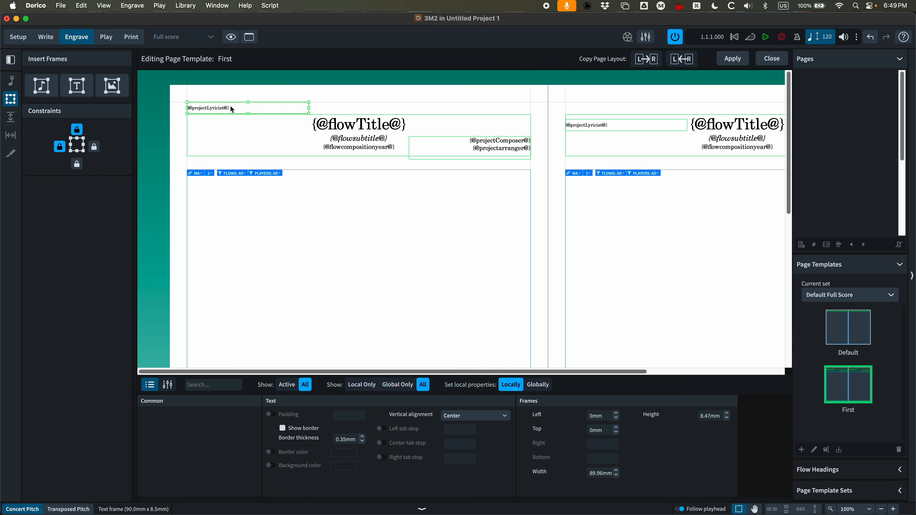
click(451, 417)
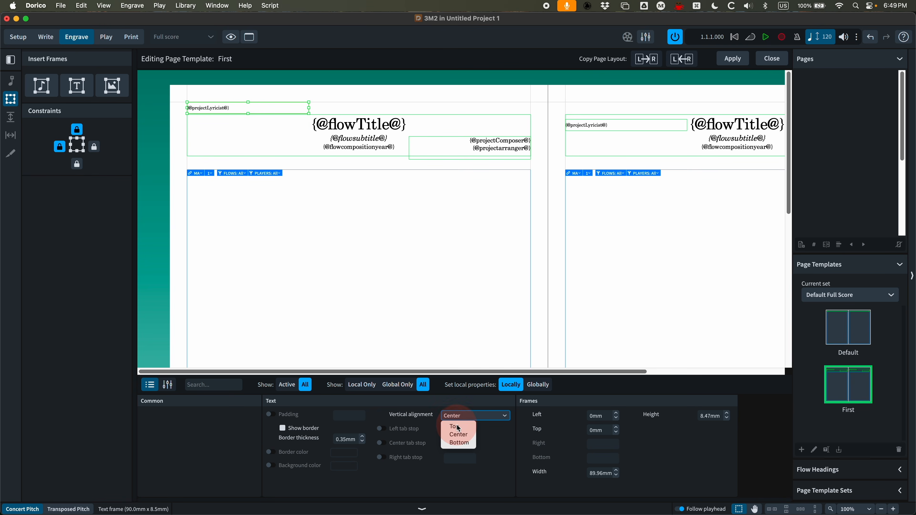
click(451, 424)
Replace the lyricist frame's text with the Layout Name token
double_click(233, 107)
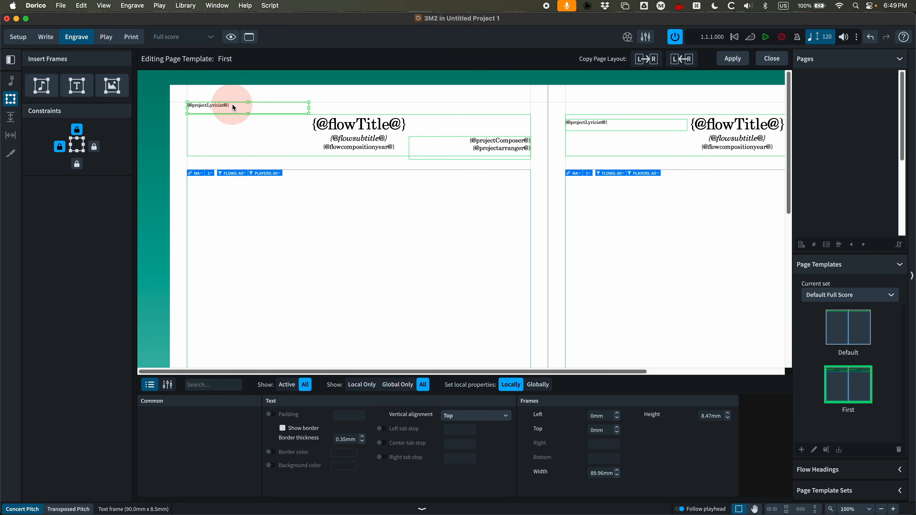
drag(232, 106, 176, 108)
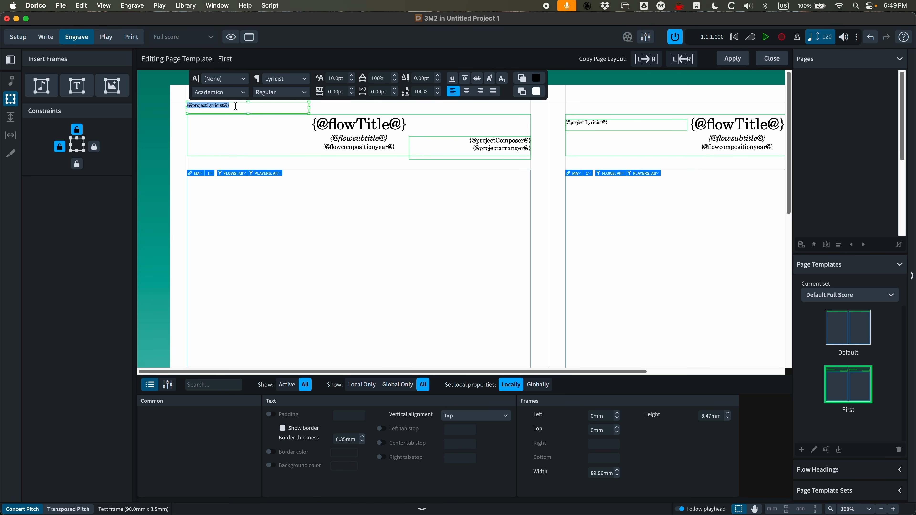
key(BackSpace)
right_click(207, 108)
mouse_move(233, 112)
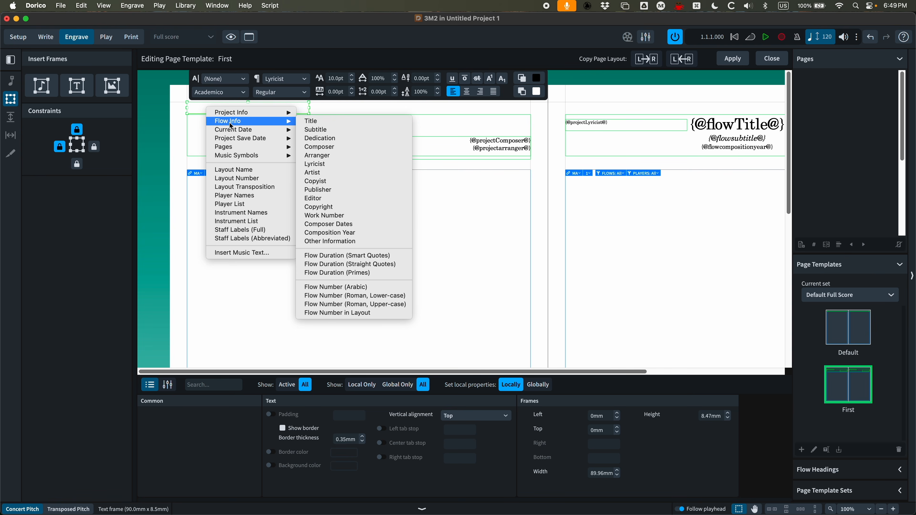
click(237, 170)
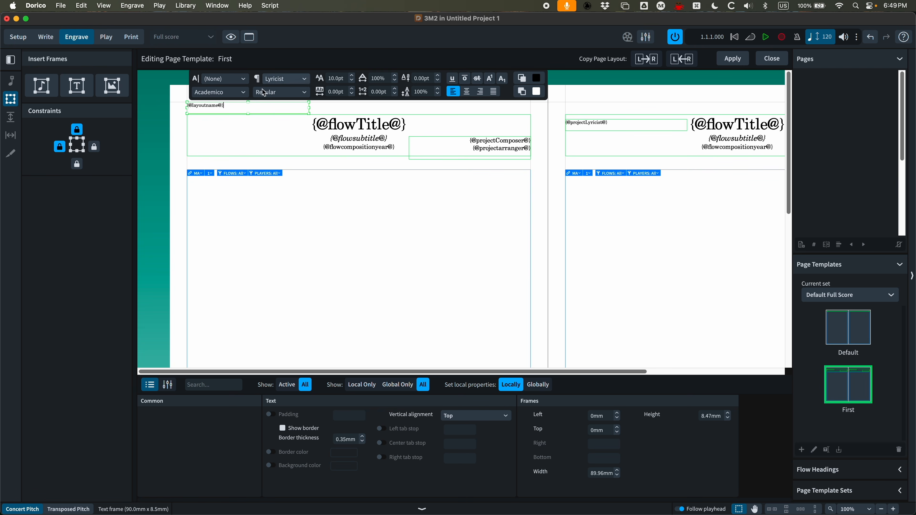
Apply the Layout name paragraph style to the token in that frame
double_click(213, 106)
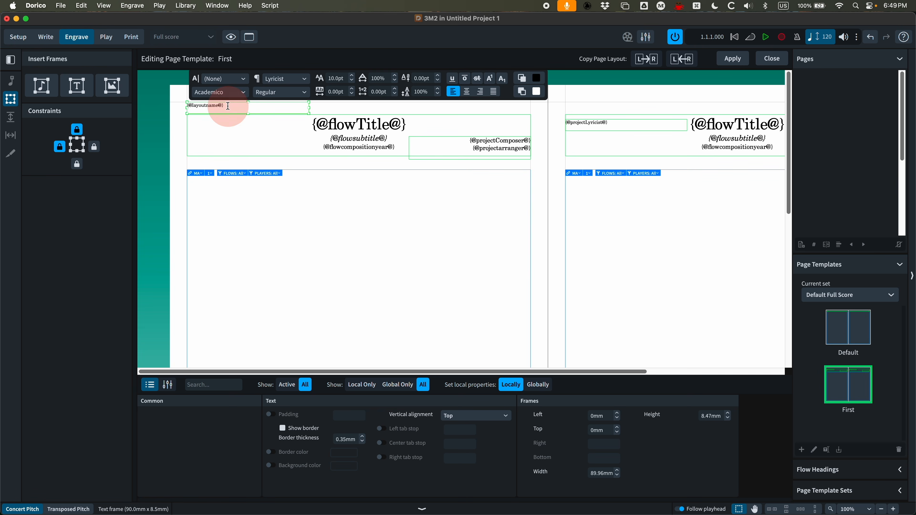
click(306, 82)
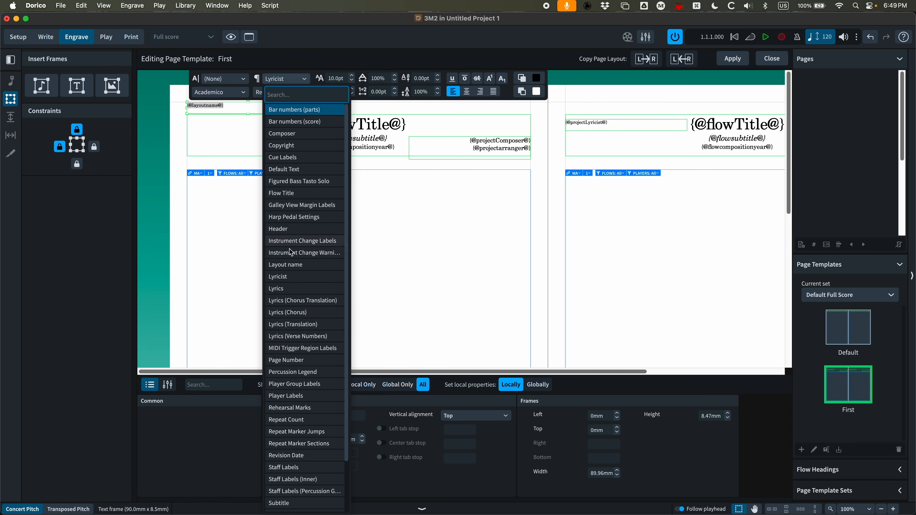
click(291, 265)
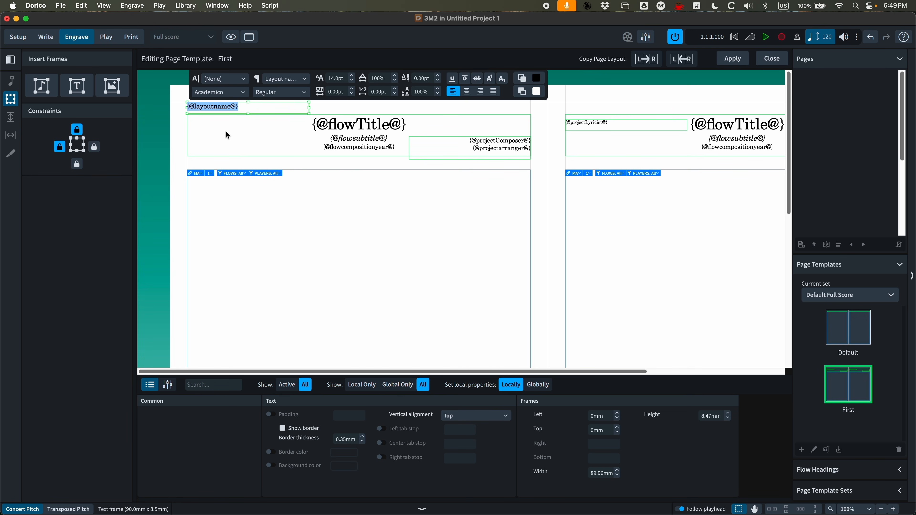
click(238, 137)
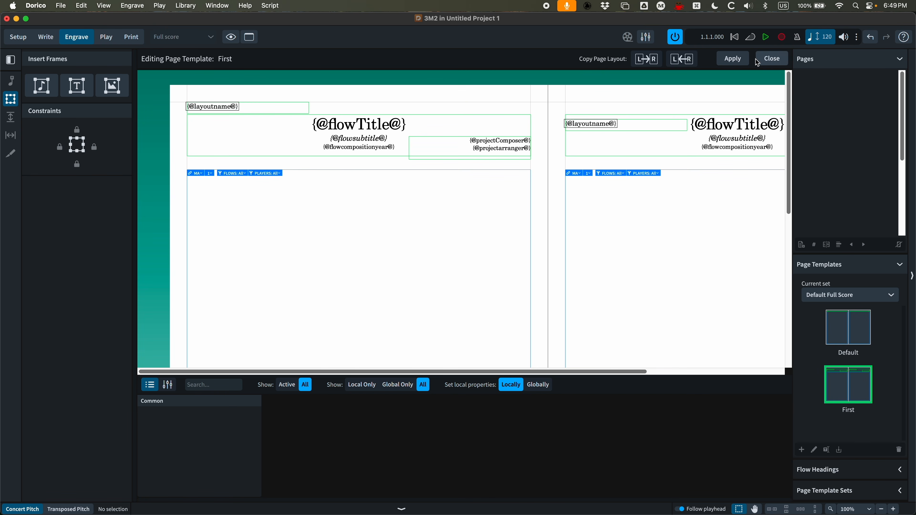
Copy the left page's layout to the right page, apply the template and close the editor
click(733, 60)
click(645, 62)
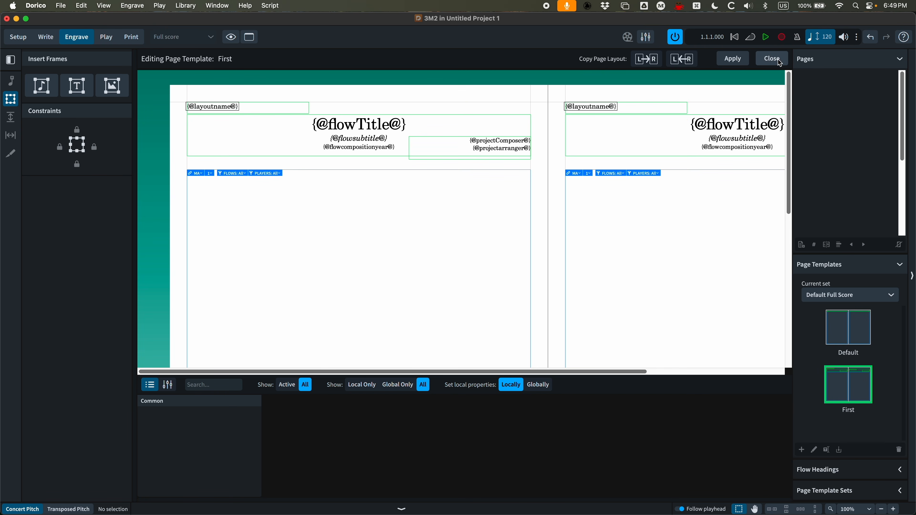
click(733, 59)
click(766, 61)
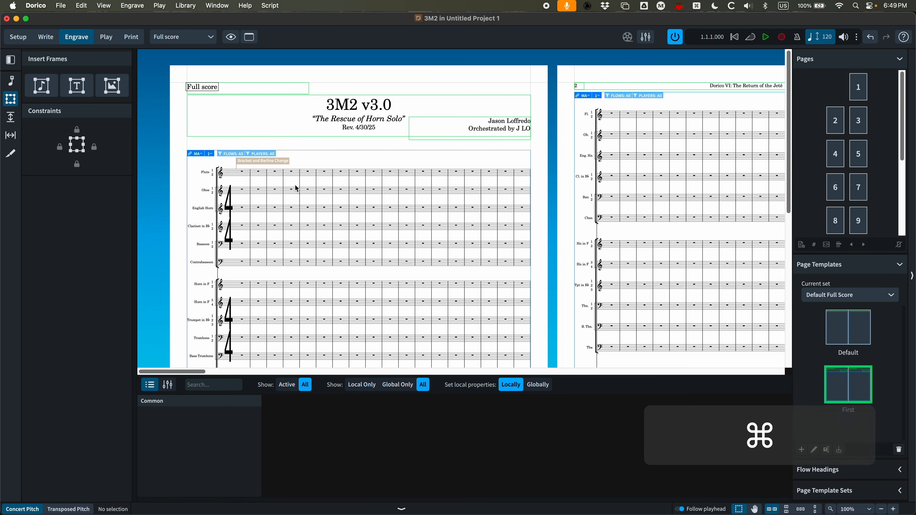
Open Paragraph Styles and turn off the border of the Layout name style
key(super+equal)
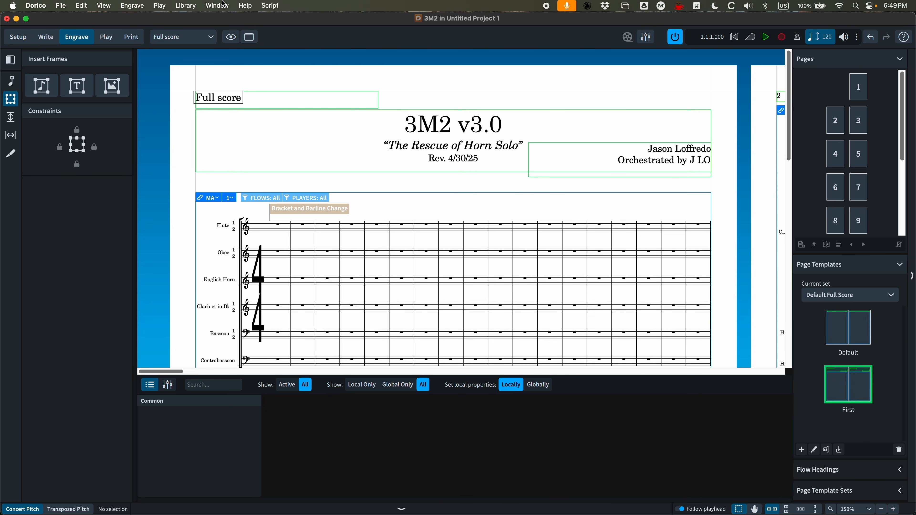
click(197, 5)
click(193, 41)
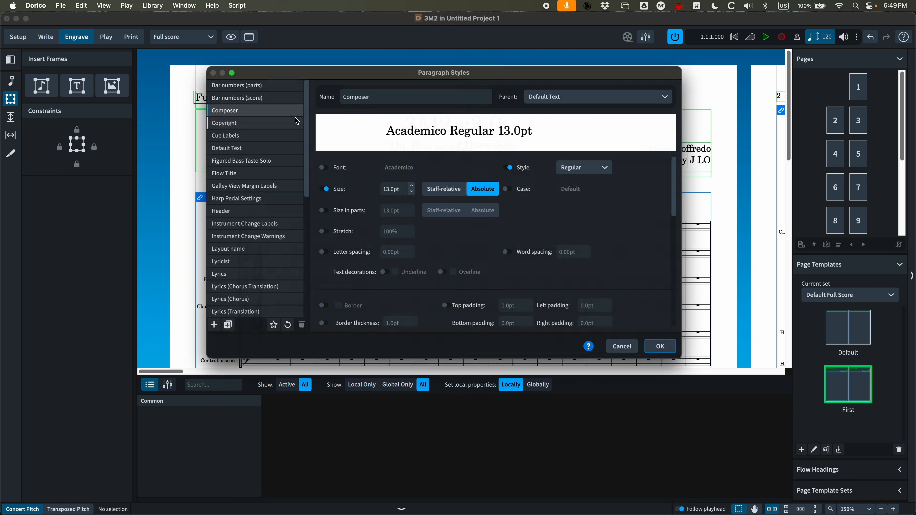
click(234, 251)
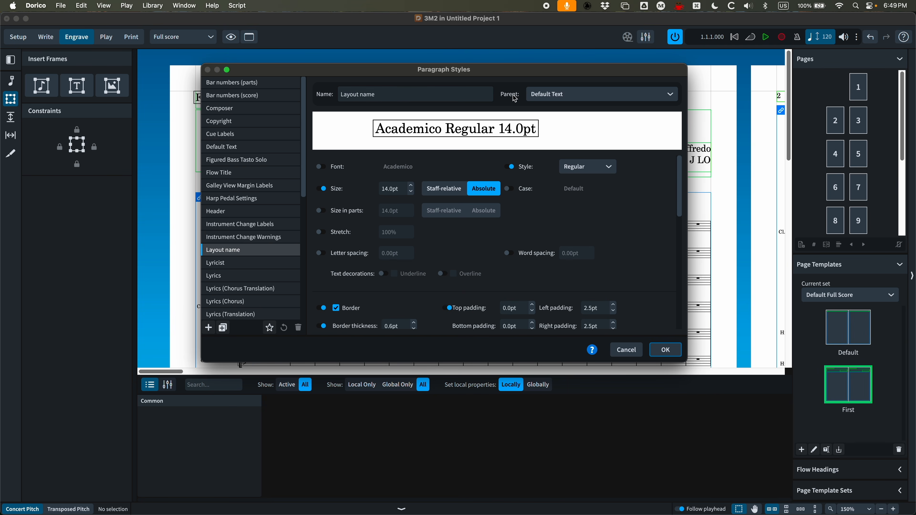
scroll(337, 270, down, 3)
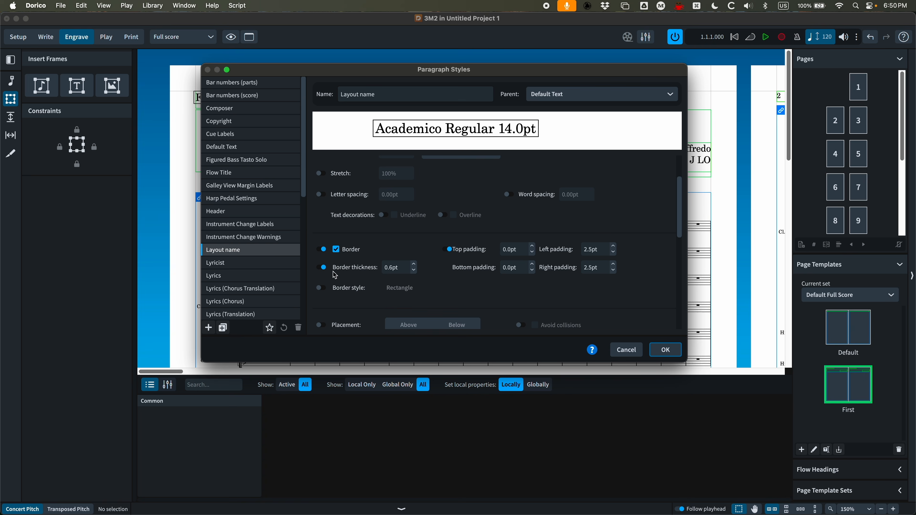
click(323, 249)
click(323, 268)
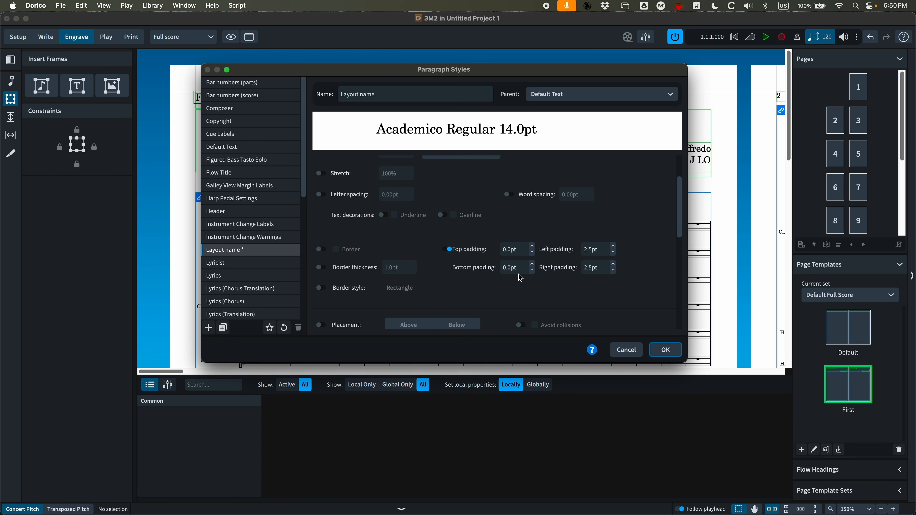
Increase the Layout name paragraph style's size to 15pt and confirm
scroll(623, 292, up, 3)
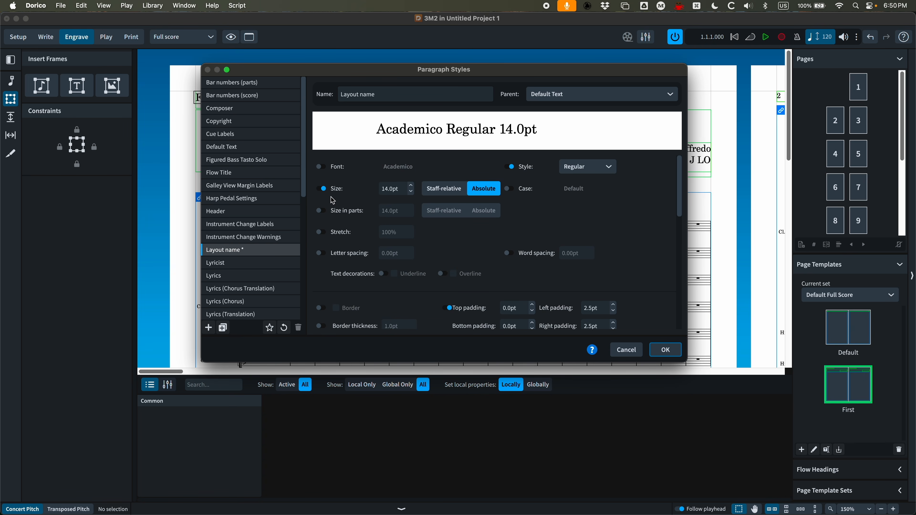
click(411, 186)
click(412, 185)
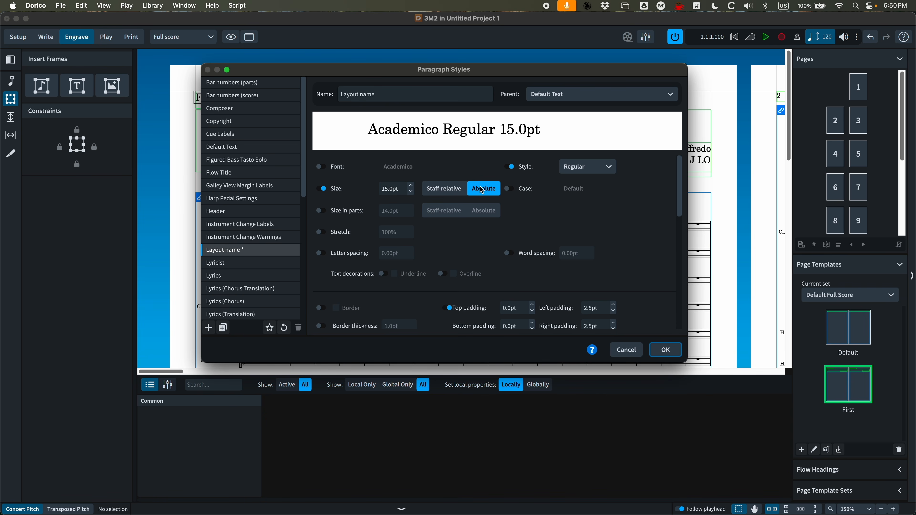
click(665, 350)
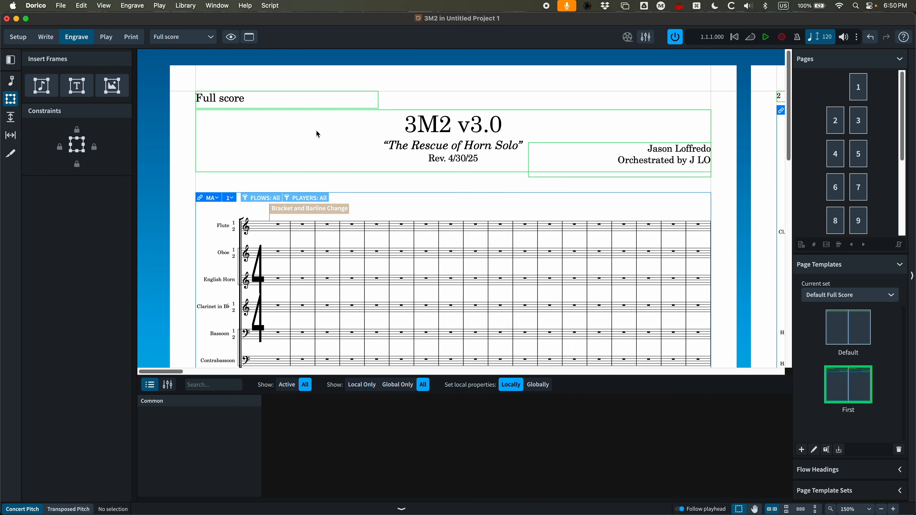
Rename the Full score layout to Concert Score
key(super+minus)
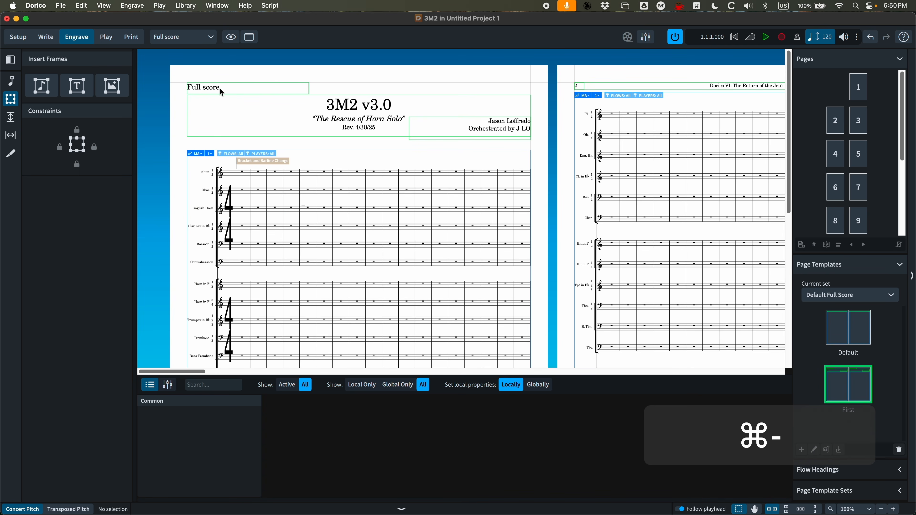
click(19, 37)
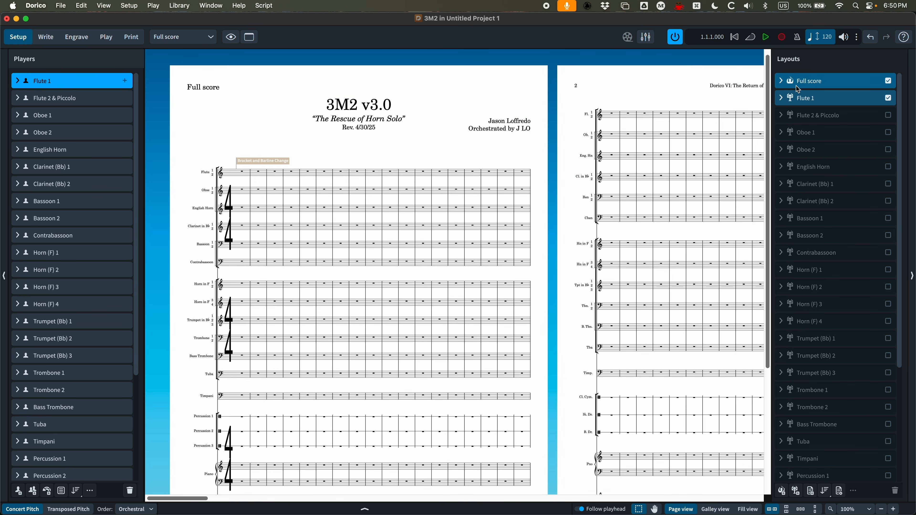
click(796, 87)
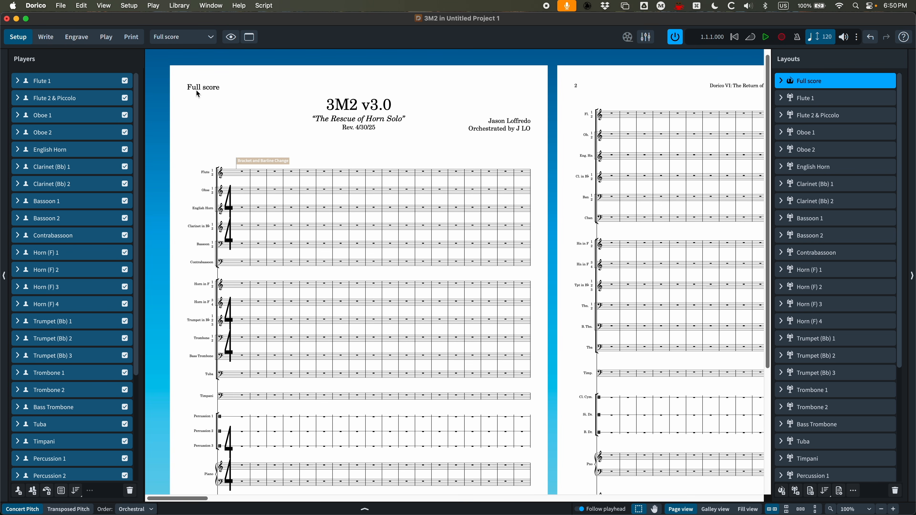
double_click(820, 81)
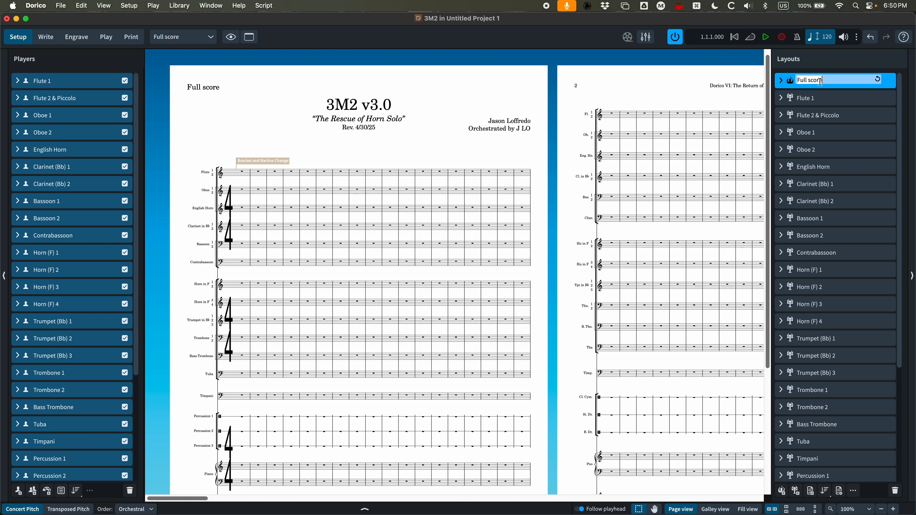
text(Concert C)
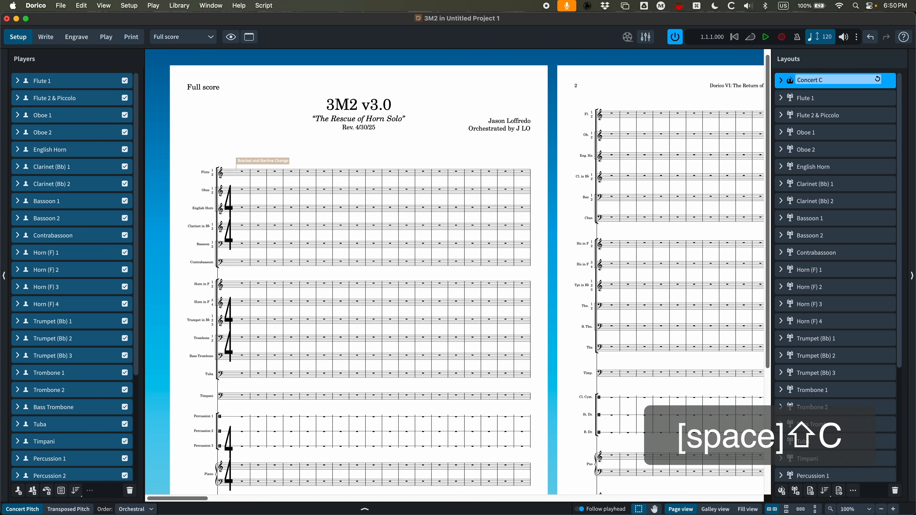
key(BackSpace)
text(Score)
key(Return)
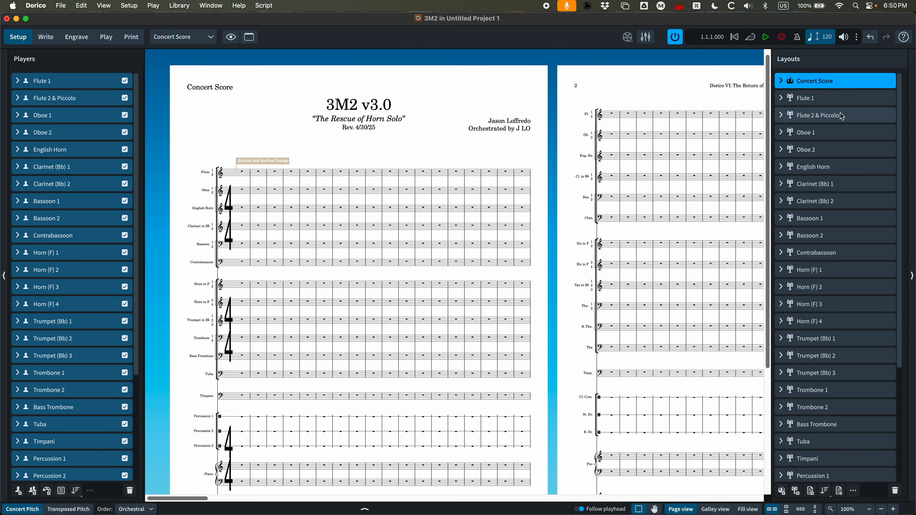
Switch to Engrave mode and open the First page template for editing
click(212, 39)
click(292, 67)
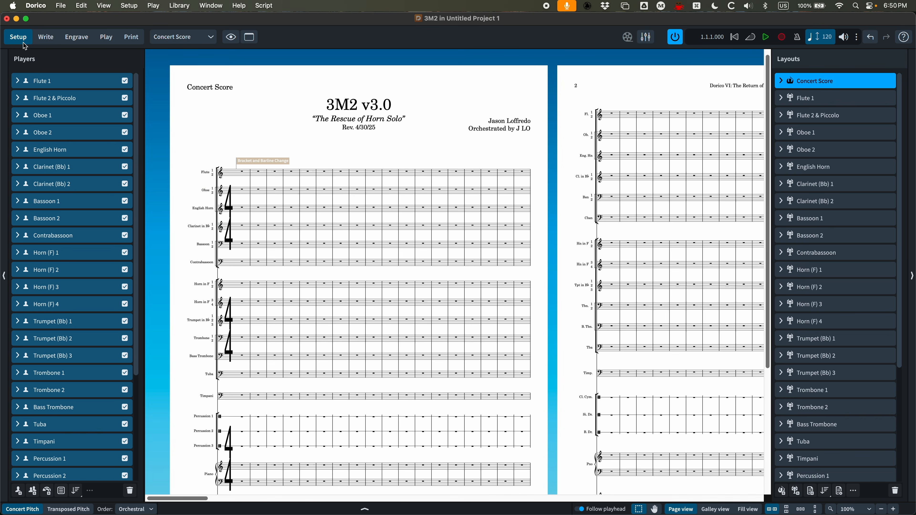
click(74, 40)
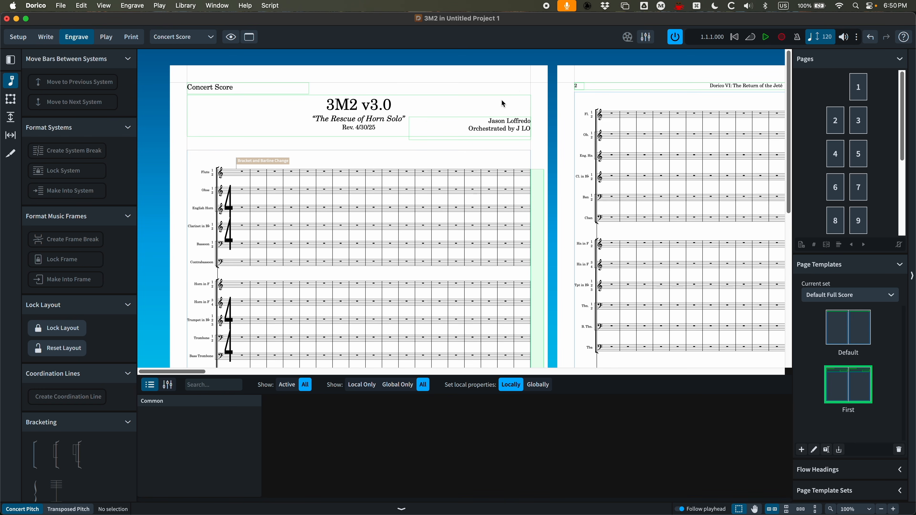
double_click(861, 391)
key(super+equal)
key(super+equal)
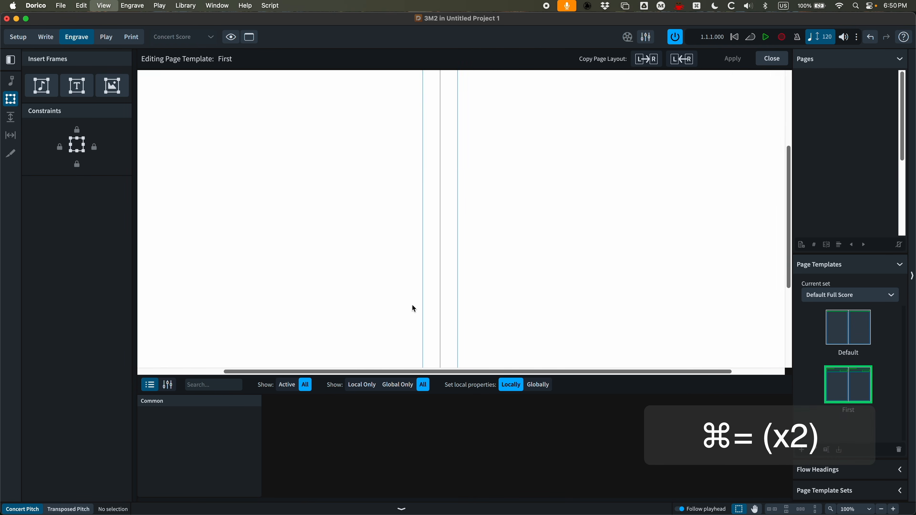
scroll(411, 208, left, 5)
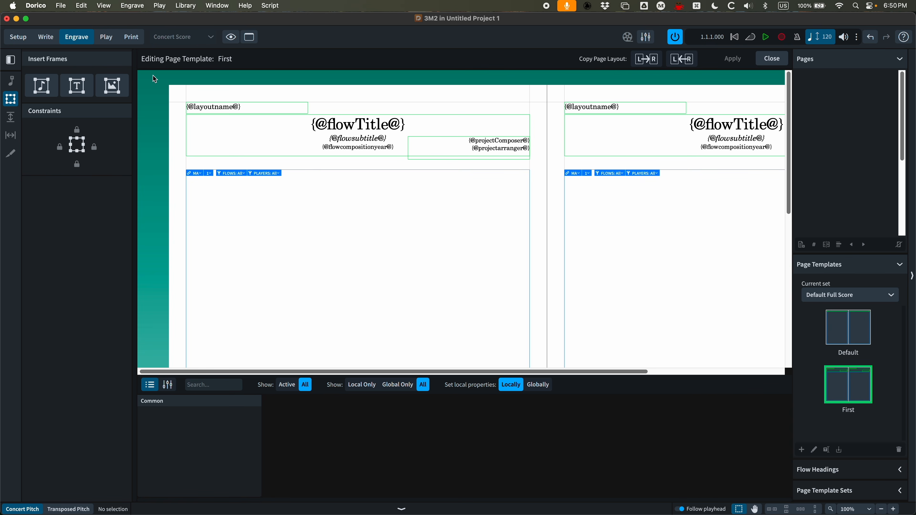
Insert a new text frame about 76 × 15 mm at the top-right corner of the left page, above the composer frame
click(78, 91)
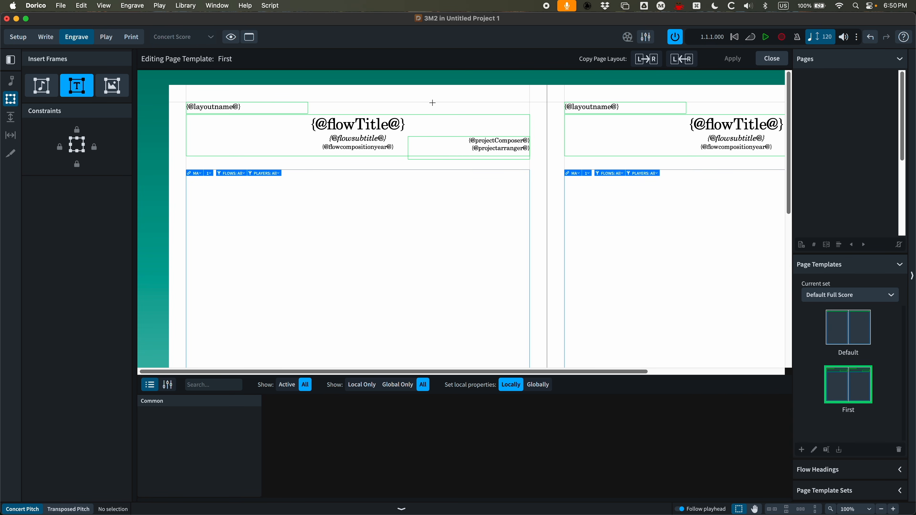
drag(427, 102, 533, 122)
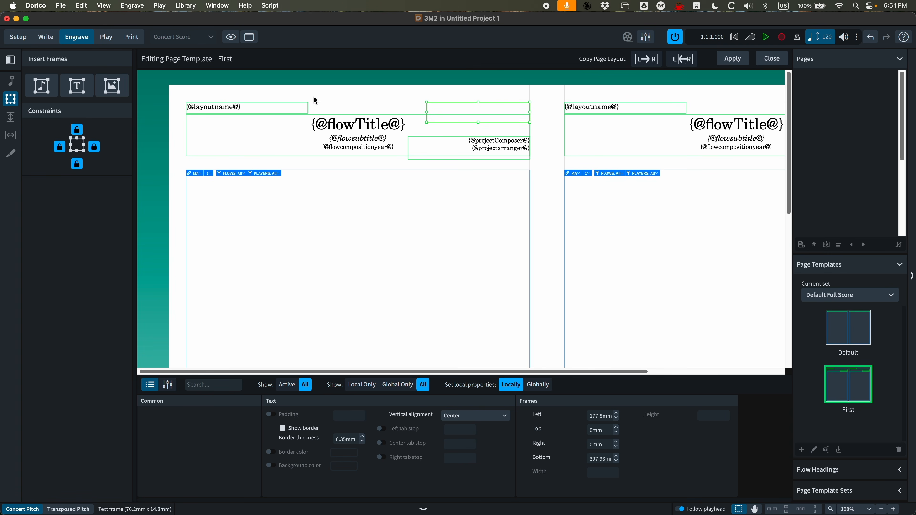
Inspect the frame positions of the layout name, title, composer and music frames on the template
click(280, 105)
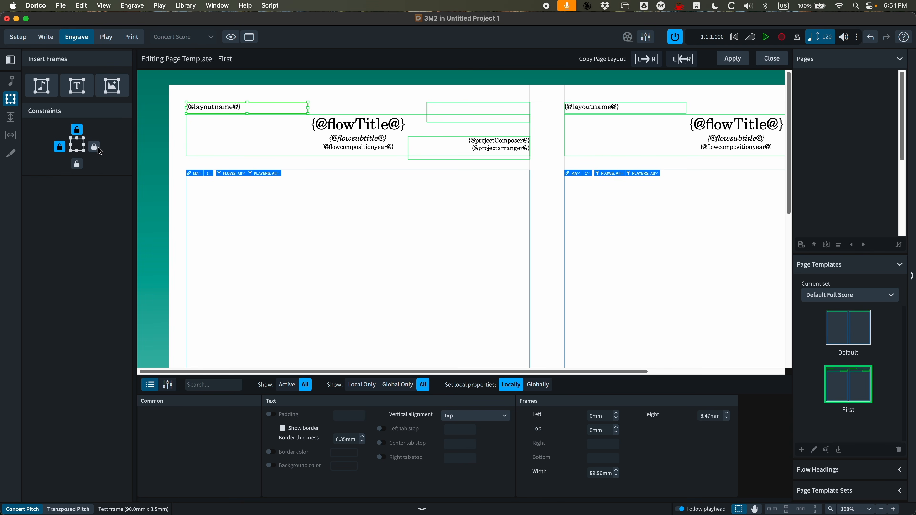
click(411, 115)
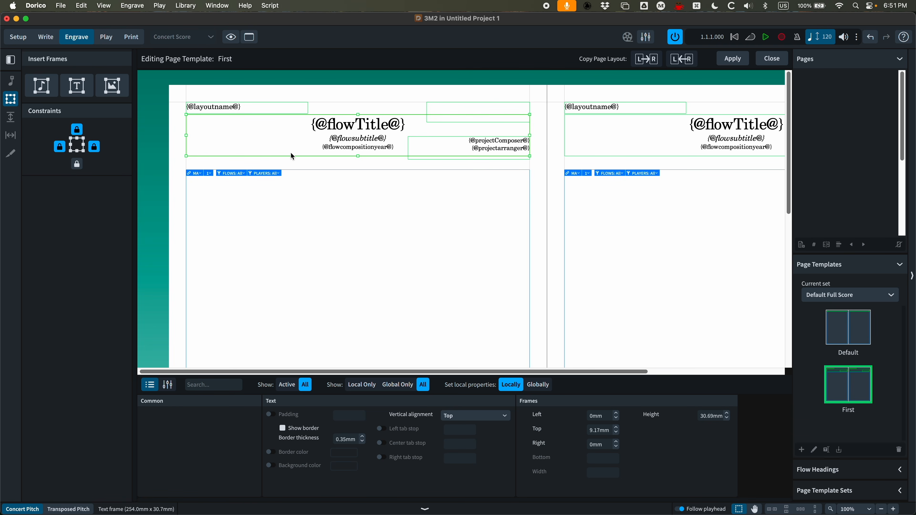
click(465, 159)
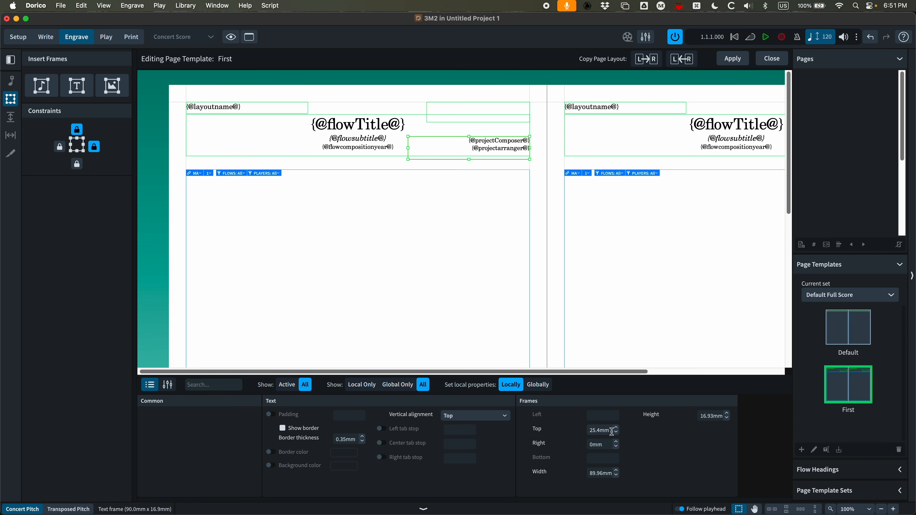
drag(611, 432, 570, 434)
click(314, 115)
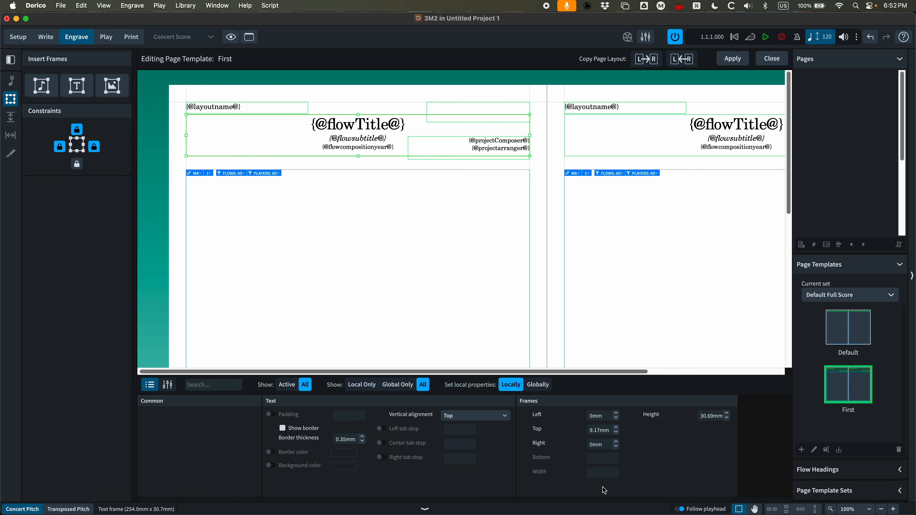
click(320, 174)
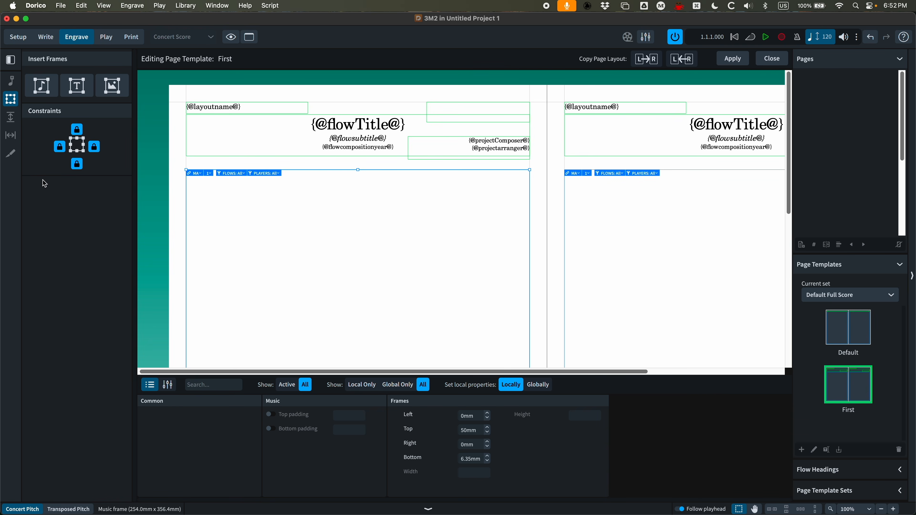
Compare the layout name frame with the Finale score's header frame attributes
click(268, 105)
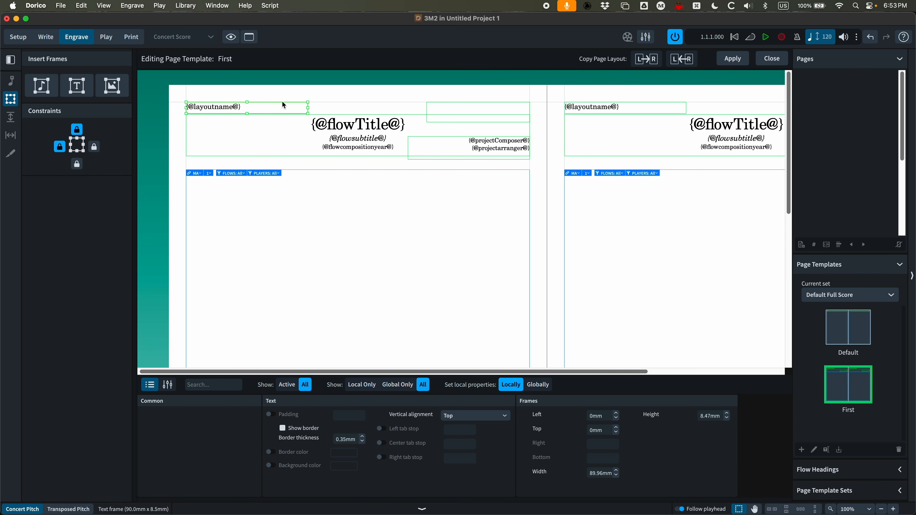
double_click(188, 17)
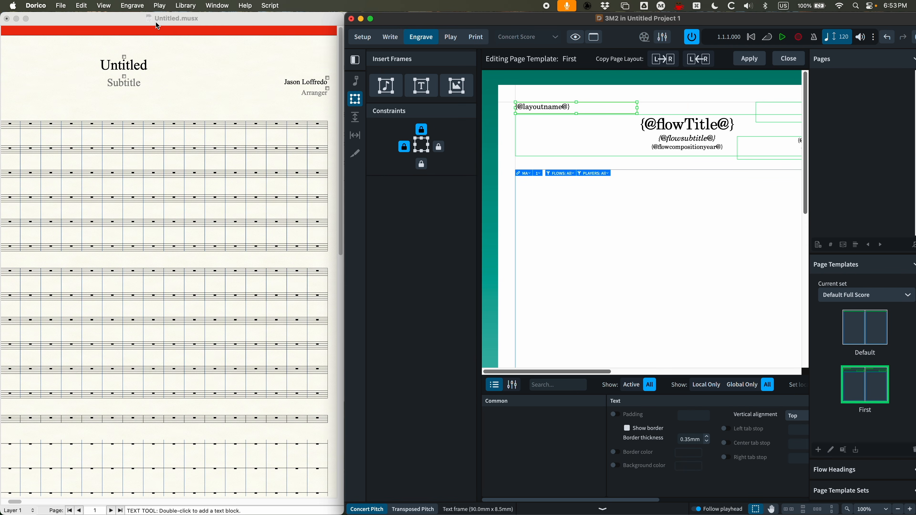
click(155, 21)
right_click(327, 78)
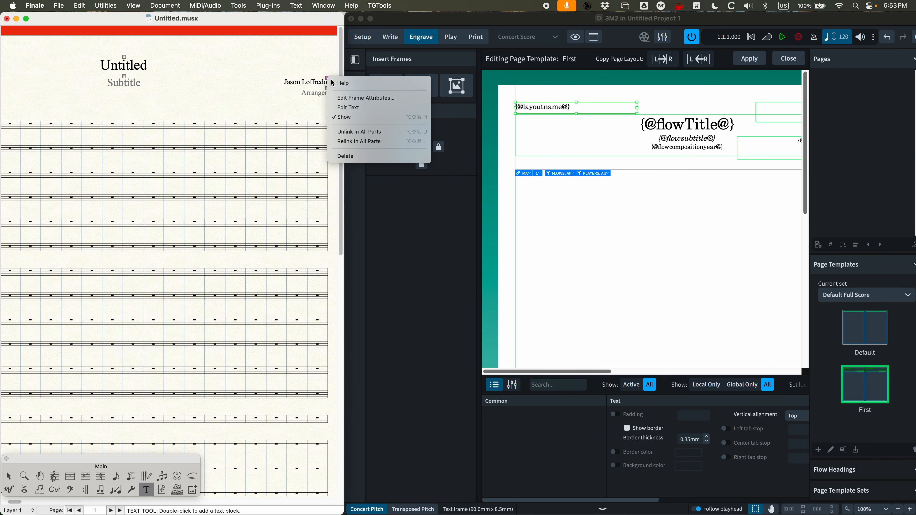
click(364, 99)
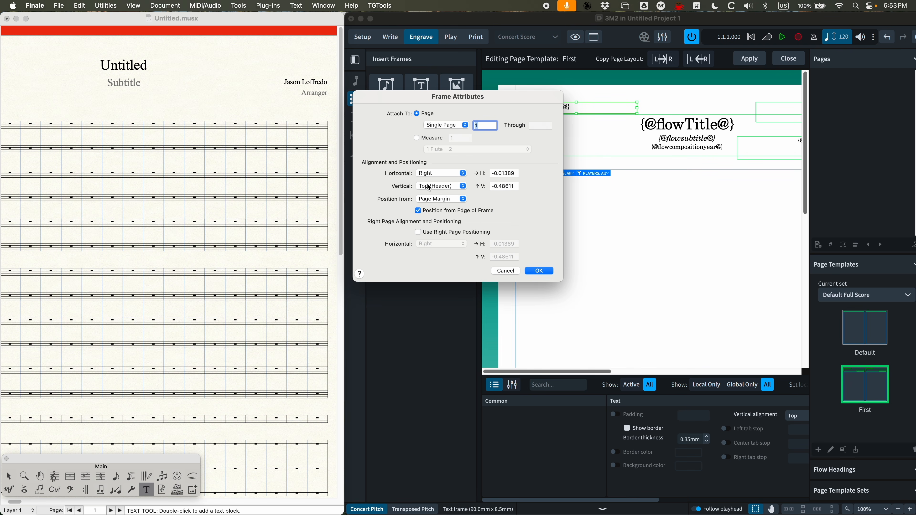
drag(446, 96, 214, 124)
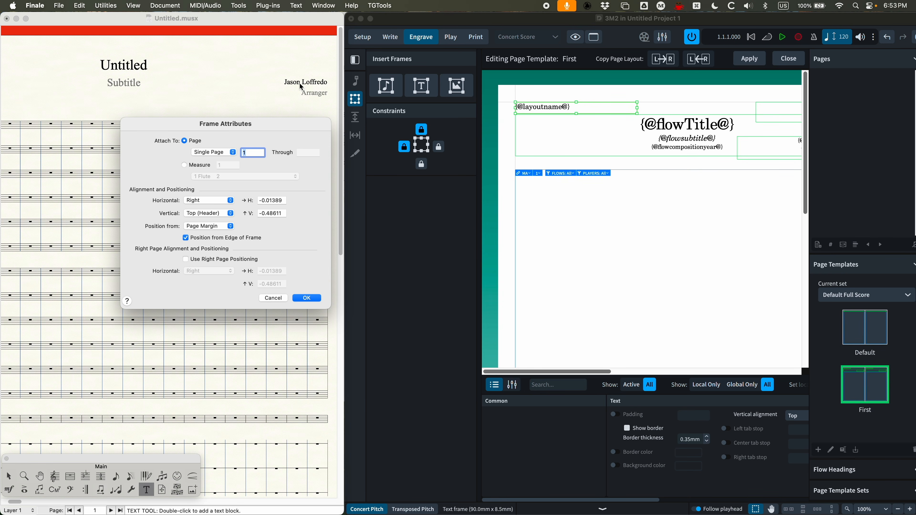
click(465, 20)
double_click(464, 19)
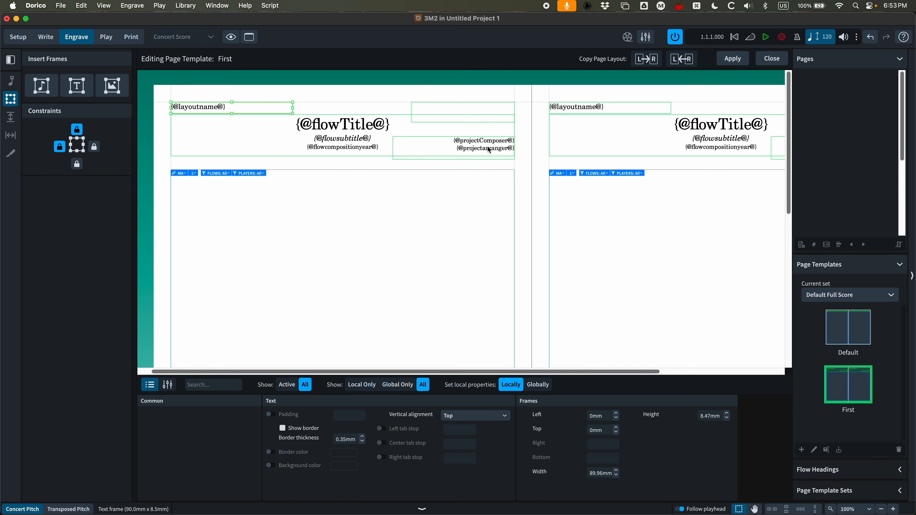
Widen the new top-right text frame leftward to about 108 mm, unlock its left constraint and set its vertical alignment to Top
click(444, 139)
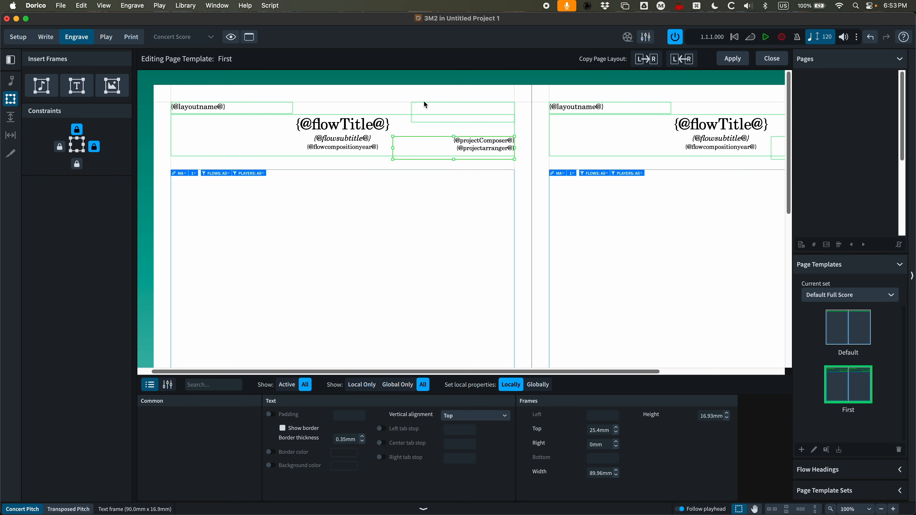
click(435, 107)
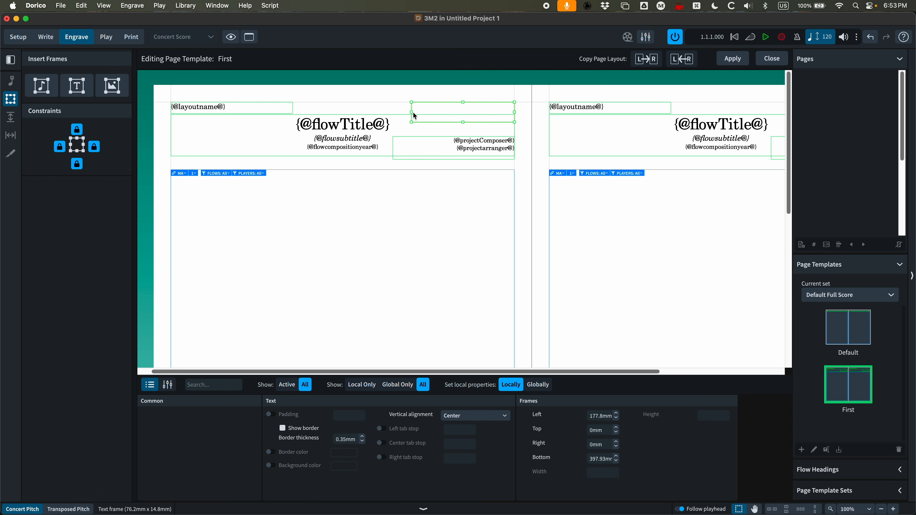
drag(411, 112, 368, 112)
click(60, 147)
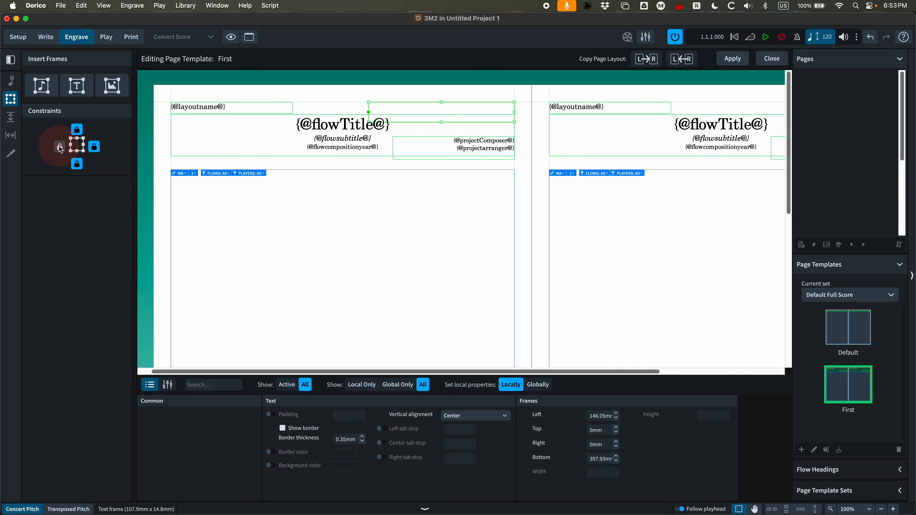
click(78, 166)
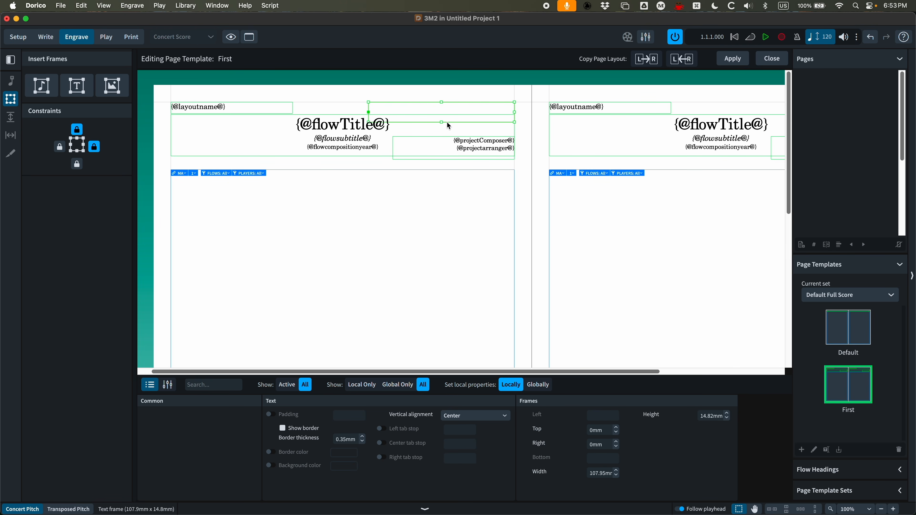
click(467, 417)
click(455, 427)
Insert the project title token into the new top-right text frame
double_click(491, 106)
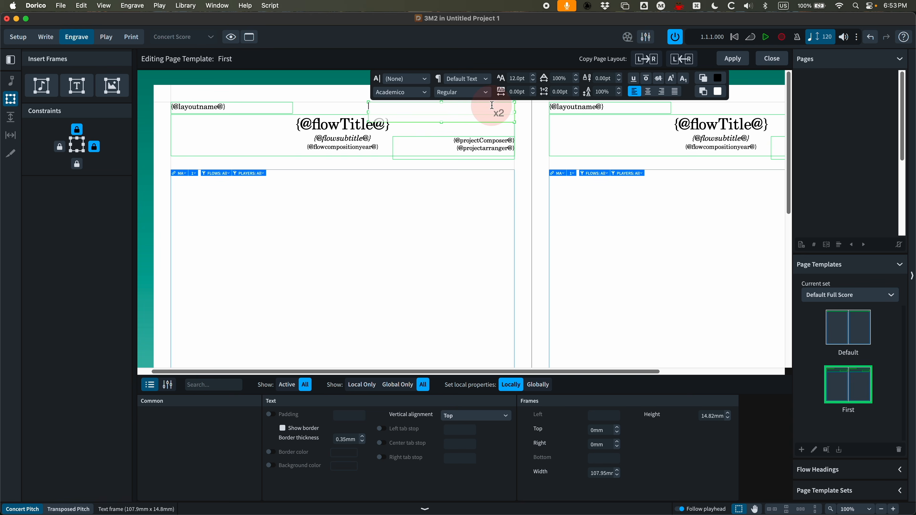
right_click(374, 107)
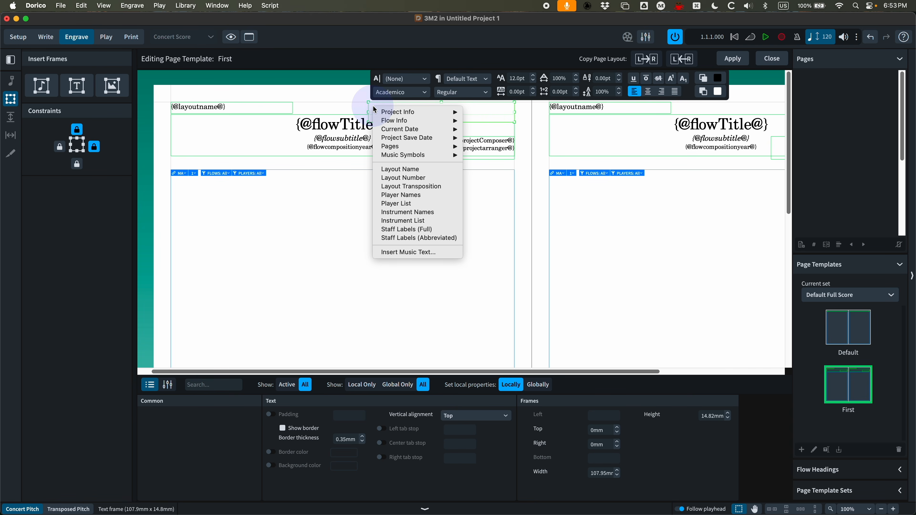
mouse_move(399, 113)
click(484, 113)
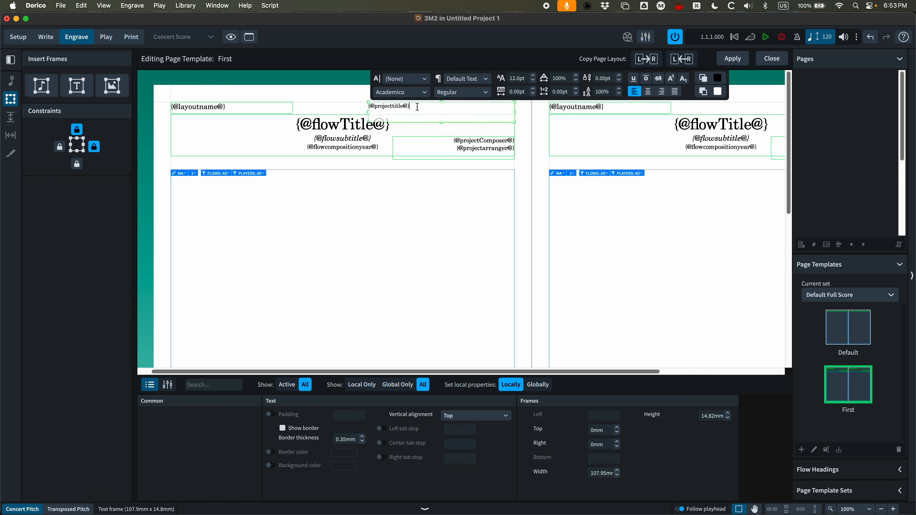
click(330, 106)
Duplicate the Default Text paragraph style and name the copy Project Title
click(186, 5)
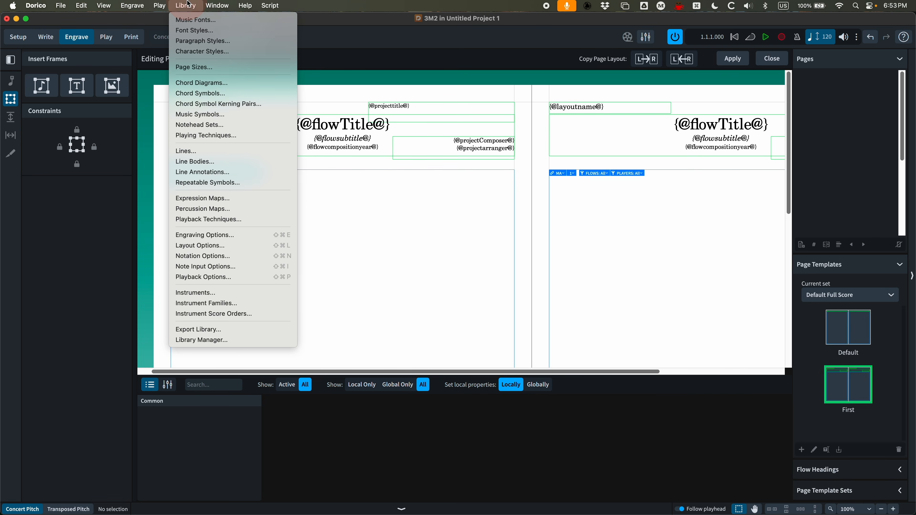
click(203, 41)
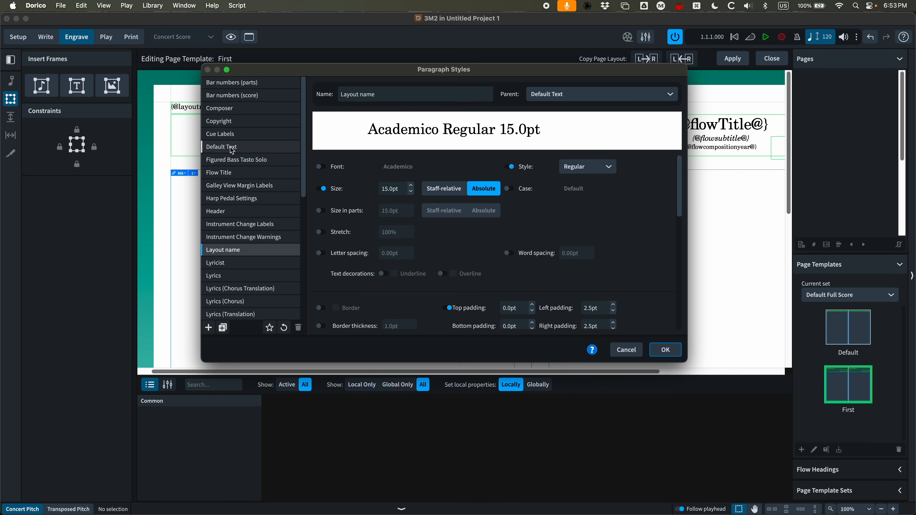
click(230, 147)
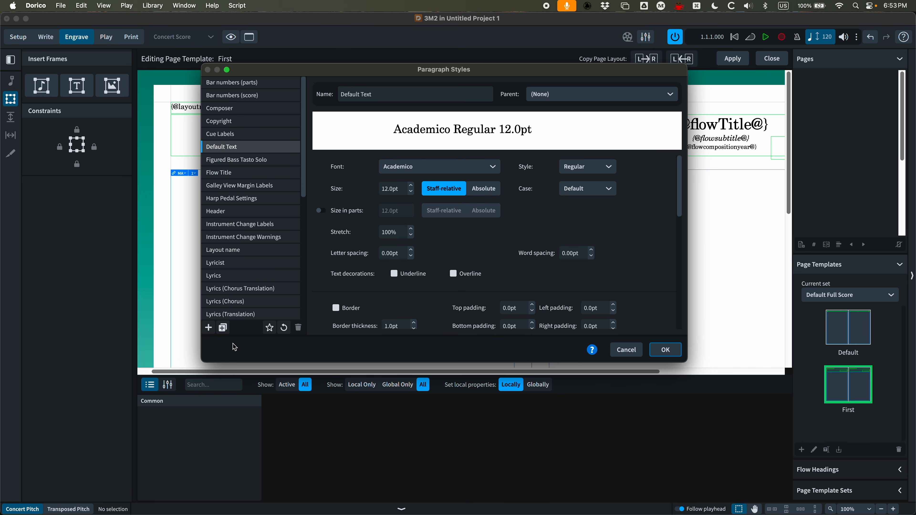
click(222, 328)
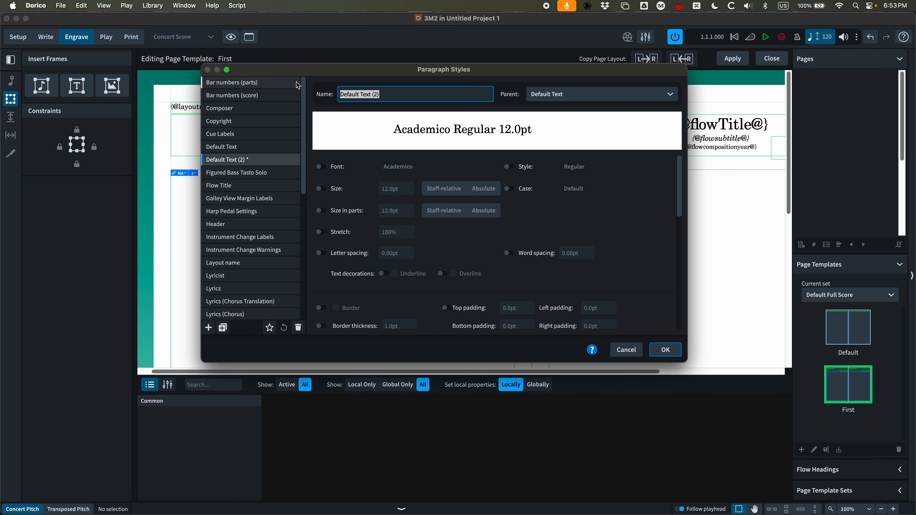
text(Project T)
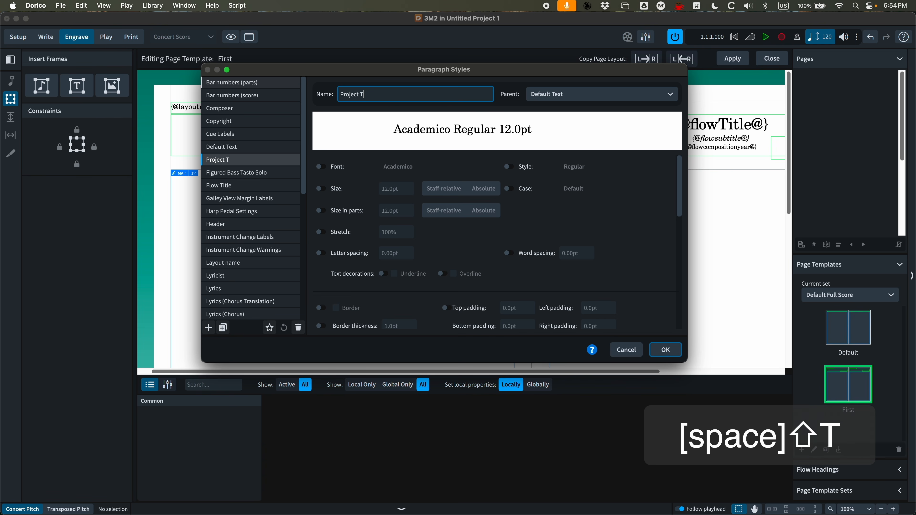
text(itle)
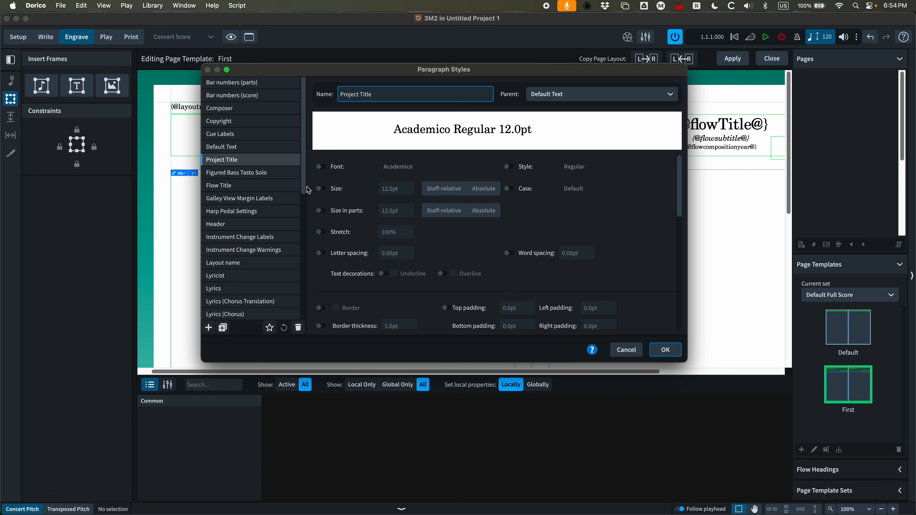
Set the Project Title paragraph style's size to 15pt and its alignment to right, then confirm
click(327, 192)
click(411, 186)
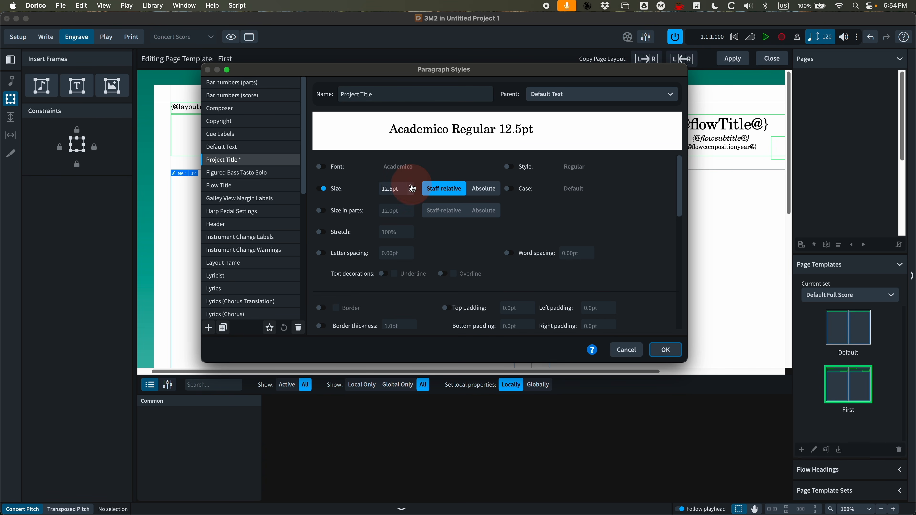
click(411, 186)
click(411, 186)
click(411, 186)
click(411, 185)
click(411, 186)
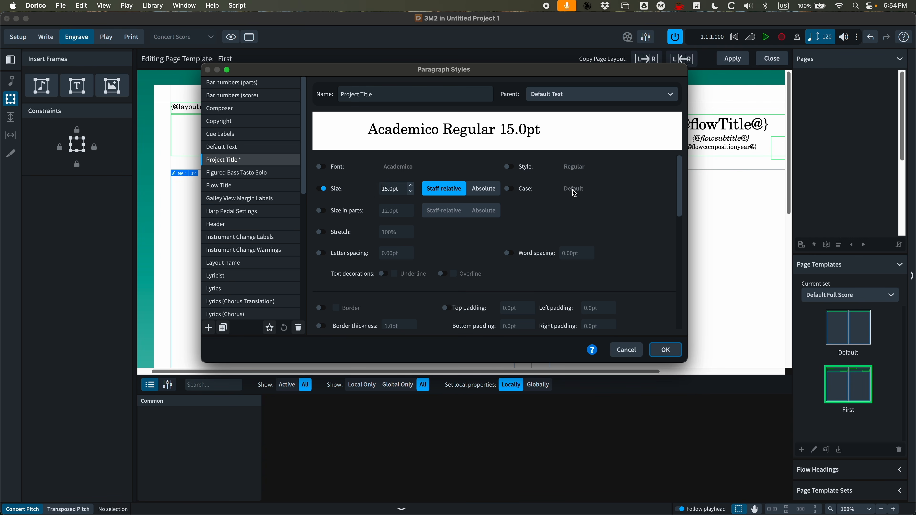
scroll(418, 257, down, 6)
scroll(417, 254, down, 4)
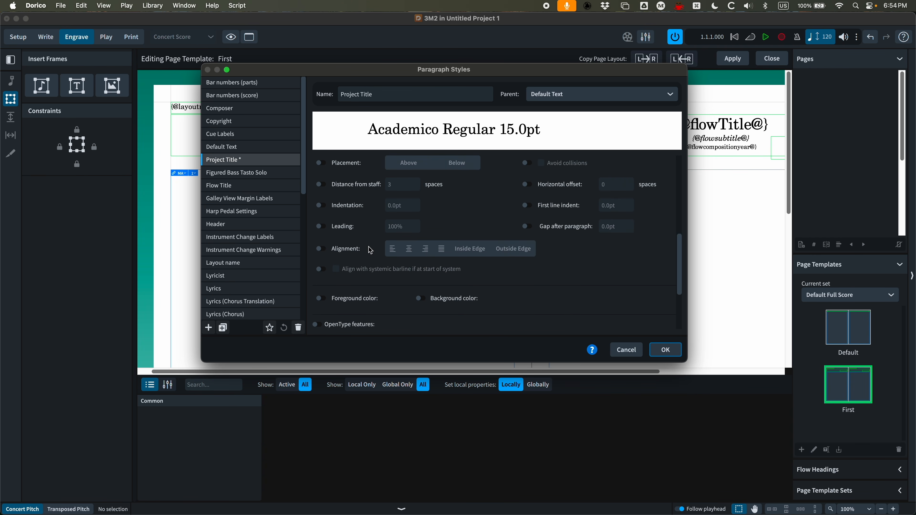
click(320, 249)
click(425, 250)
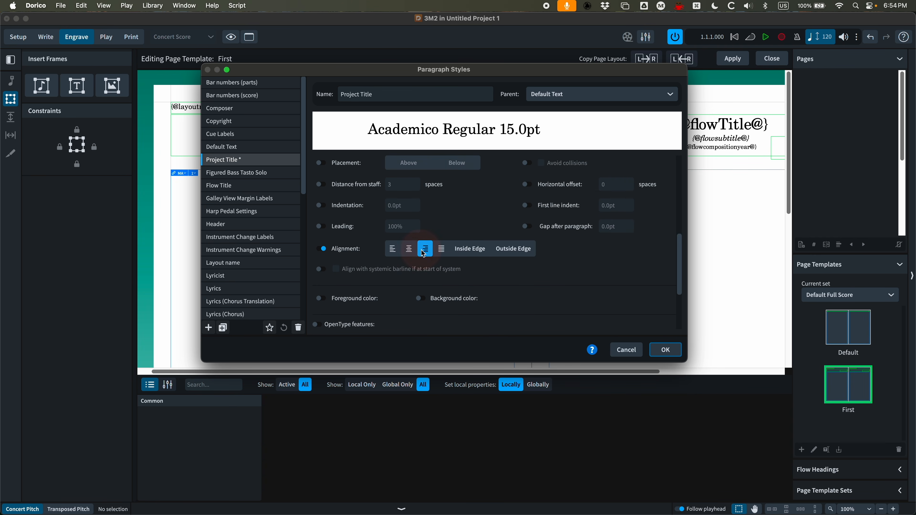
click(665, 350)
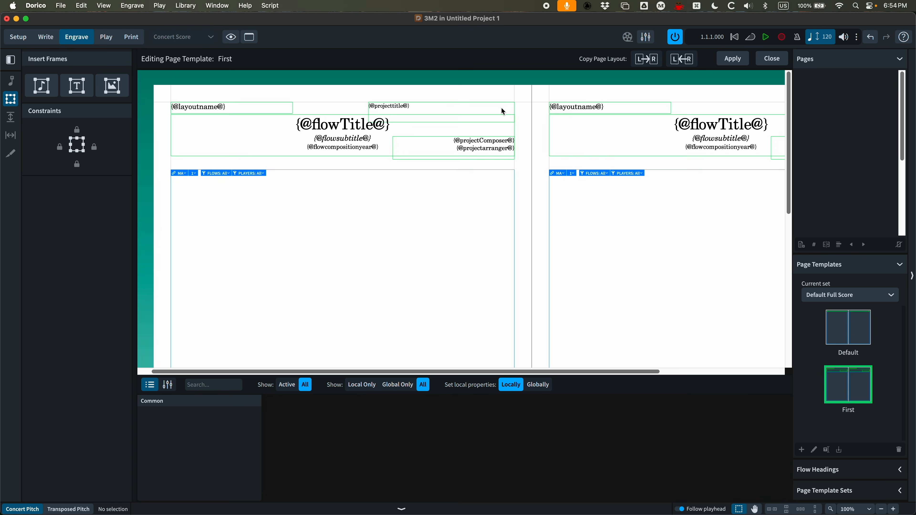
Apply the Project Title paragraph style to the project title text in the new frame
double_click(417, 108)
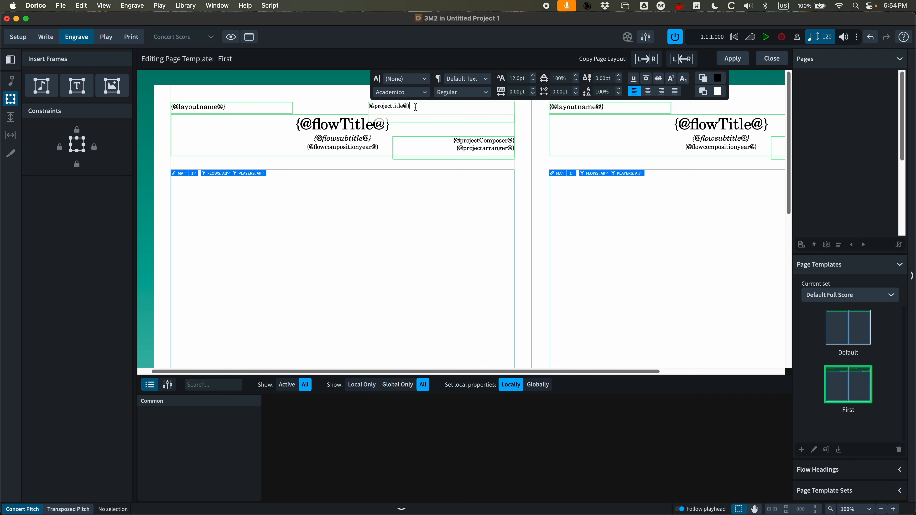
click(487, 83)
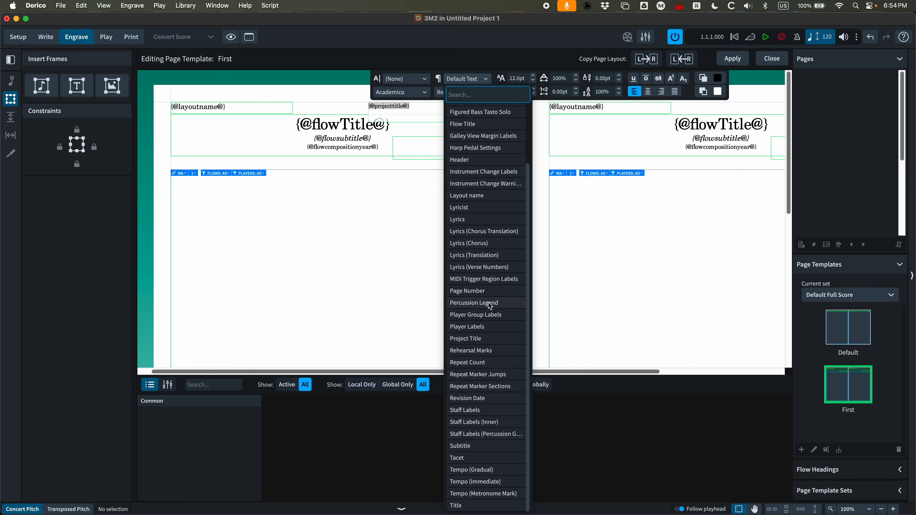
click(479, 338)
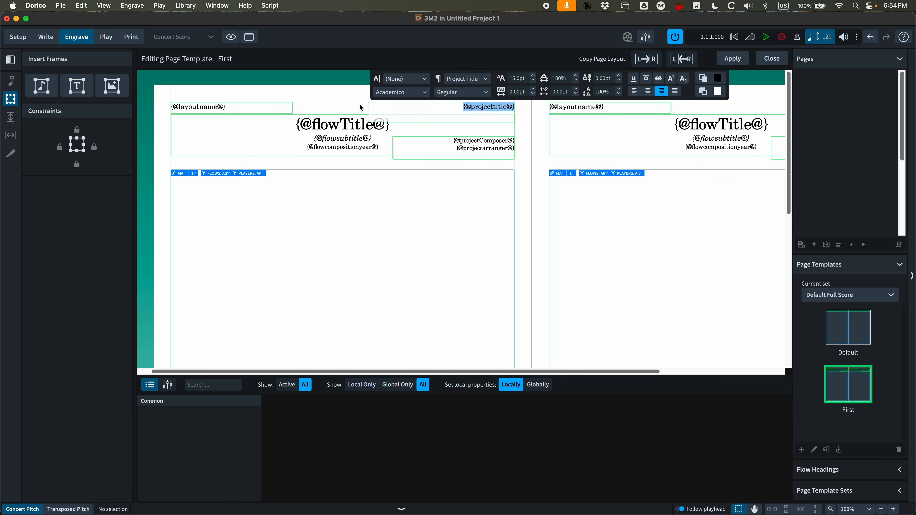
click(352, 109)
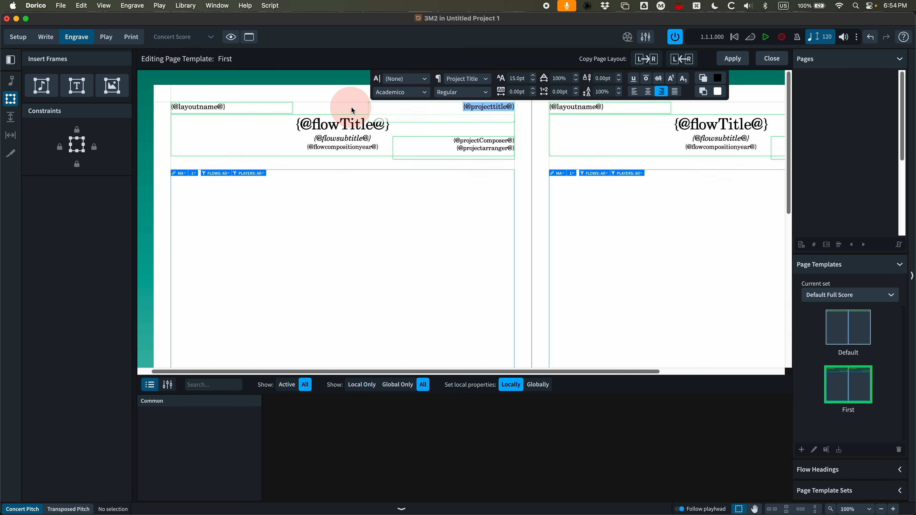
Copy the left page layout to the right page, apply the template and close editing
click(652, 61)
click(733, 59)
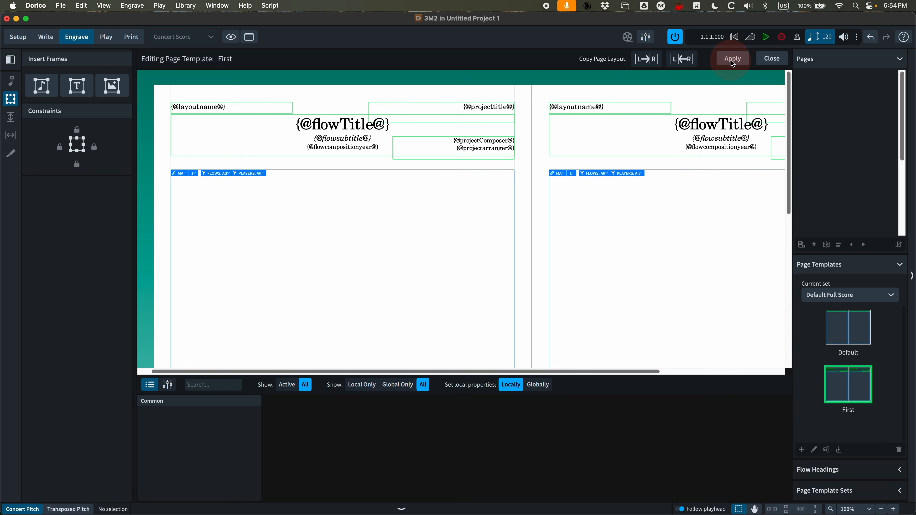
click(773, 60)
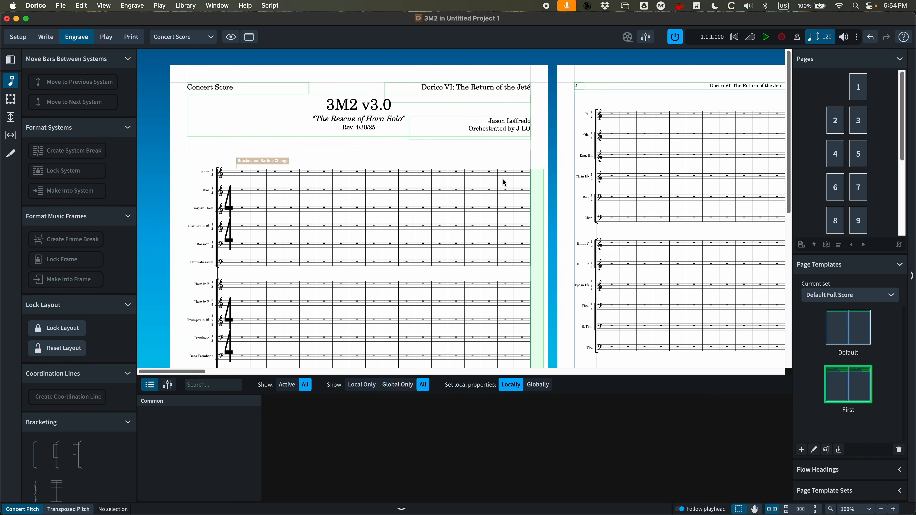
Review the updated score pages, including the bottom of the first page
key(grave)
scroll(425, 146, down, 8)
key(super+equal)
key(super+equal)
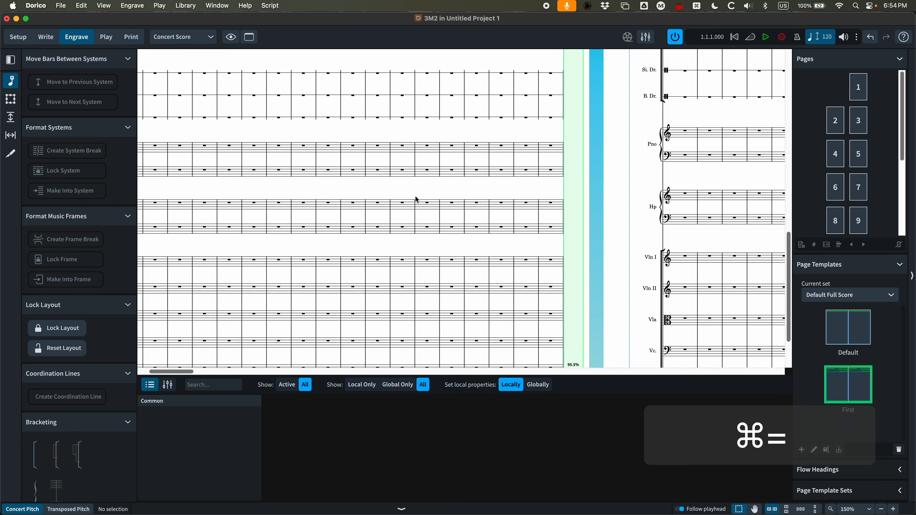
scroll(447, 304, left, 3)
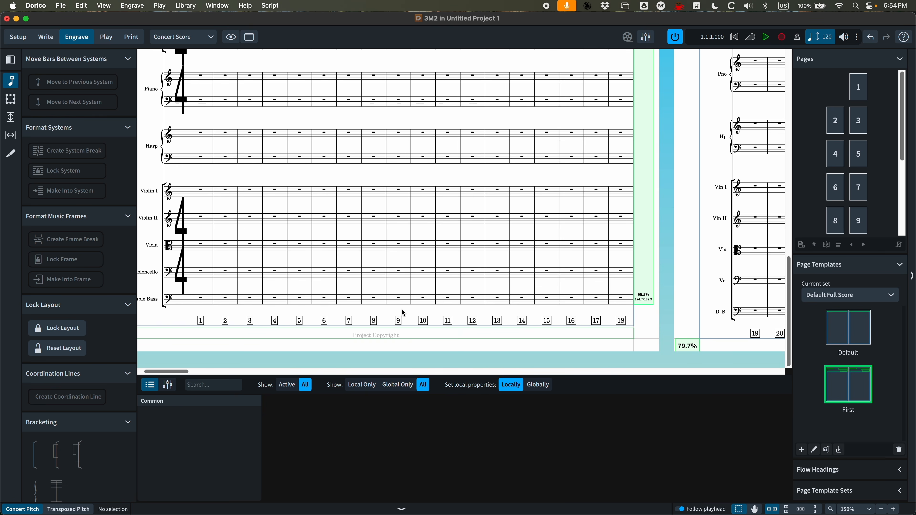
scroll(402, 308, left, 2)
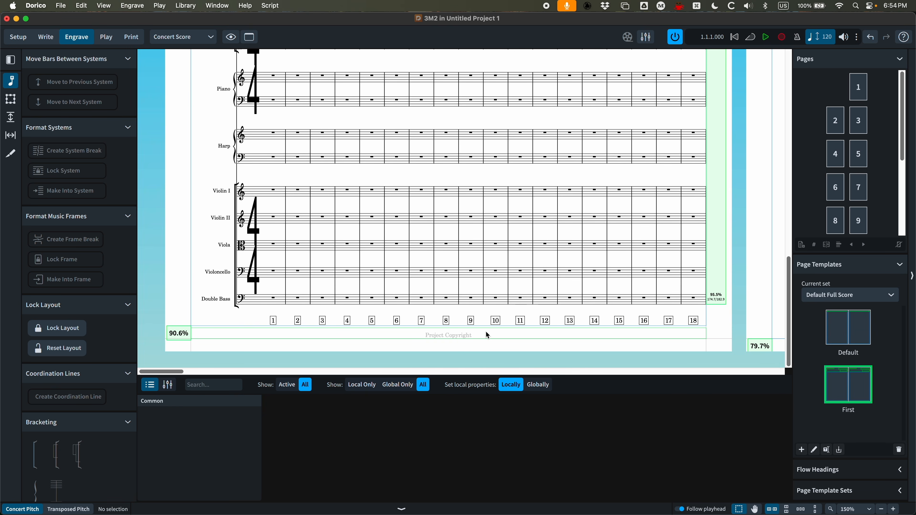
Open the First page template for editing and set the footer frame's height to 0.25in
double_click(847, 387)
scroll(411, 226, down, 2)
key(super+equal)
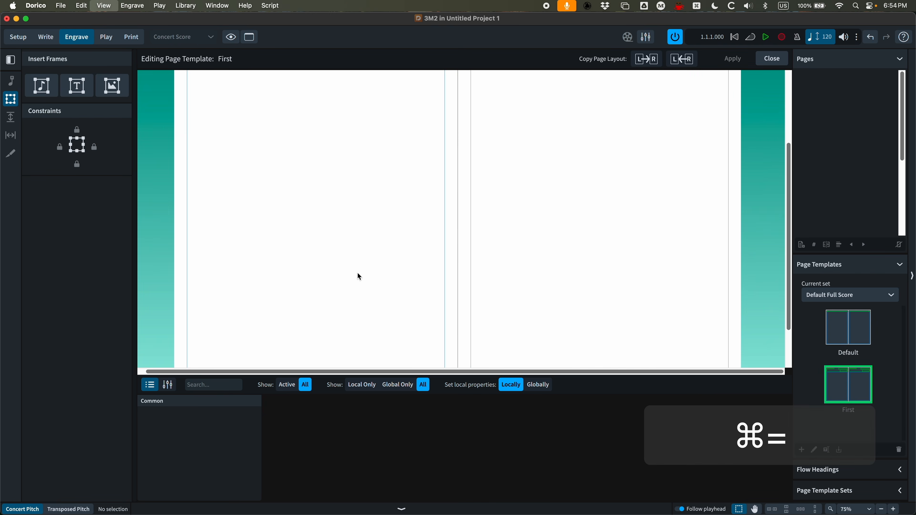
key(super+equal)
scroll(361, 274, down, 3)
scroll(343, 281, left, 5)
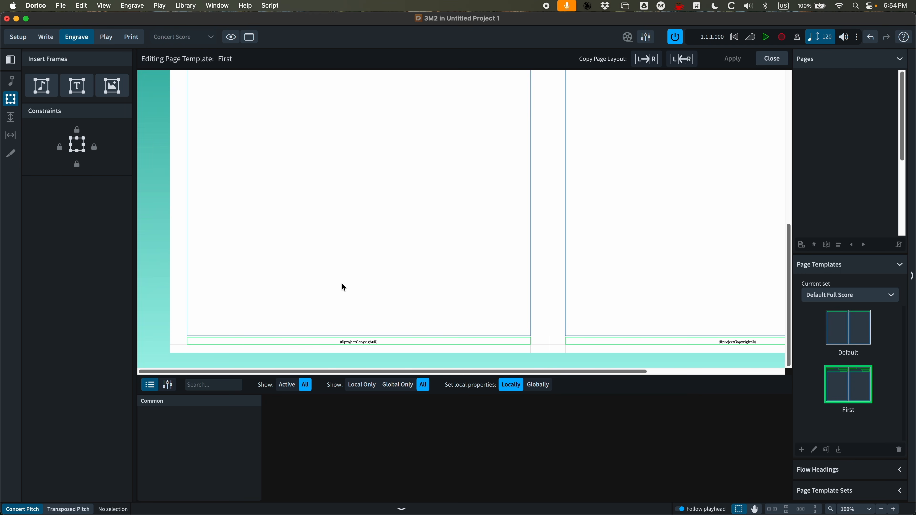
click(415, 343)
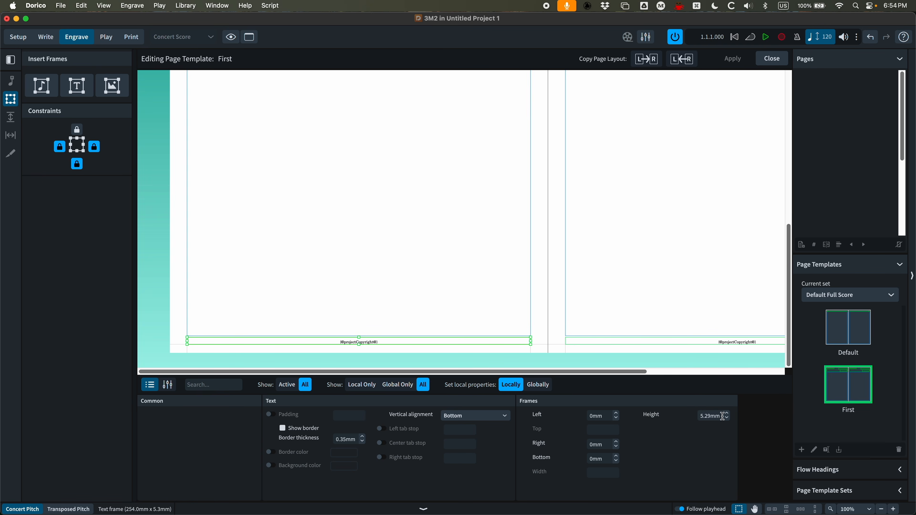
click(713, 416)
text(0.25)
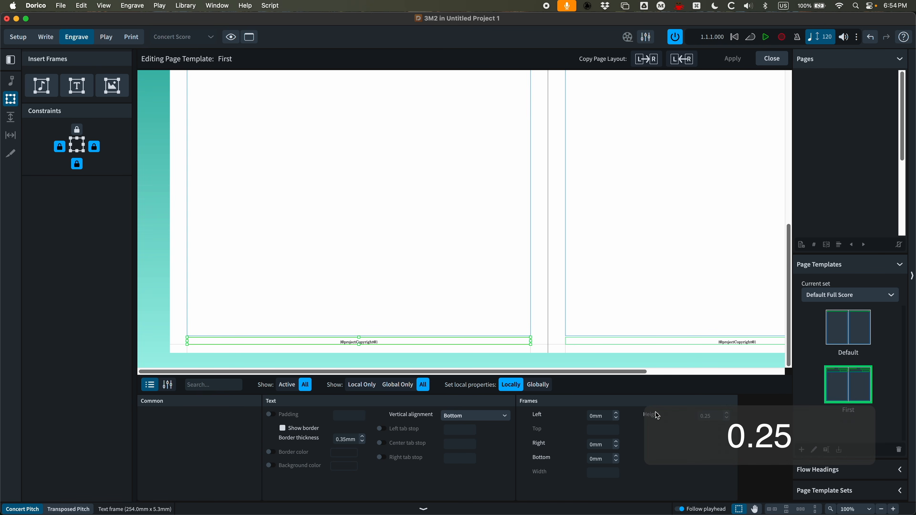
text(in)
key(Return)
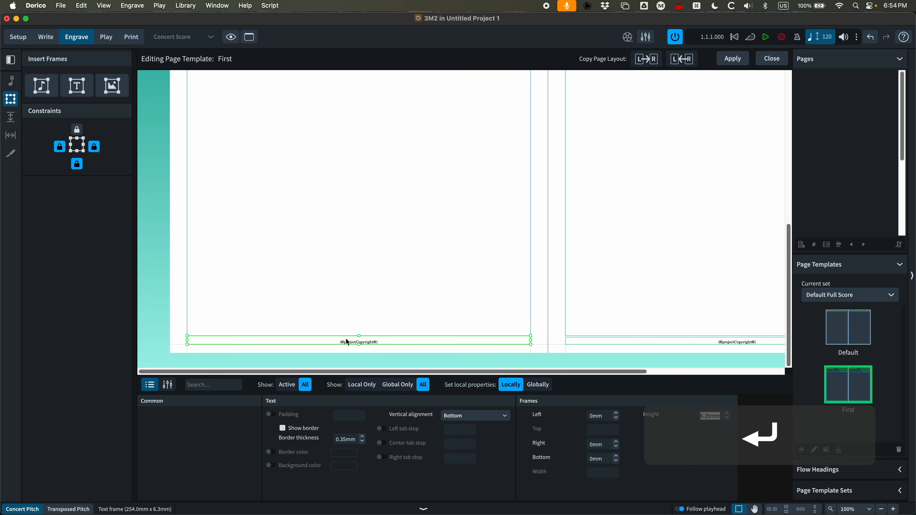
Replace the footer frame's copyright token with the Project Info Copyist token
double_click(380, 341)
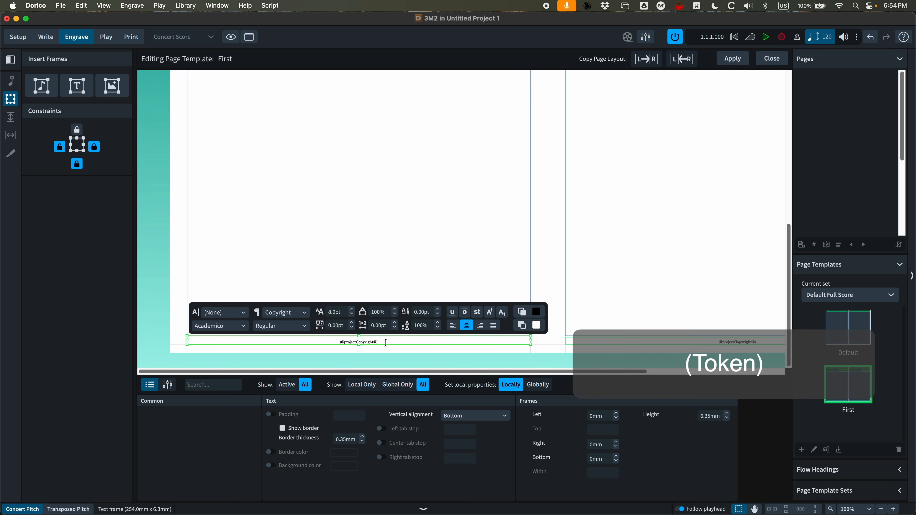
drag(379, 342, 317, 343)
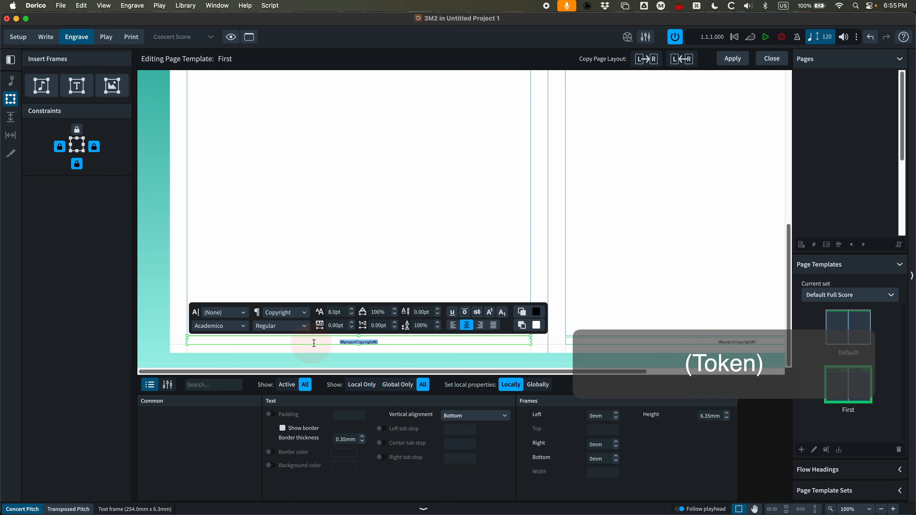
key(BackSpace)
right_click(360, 344)
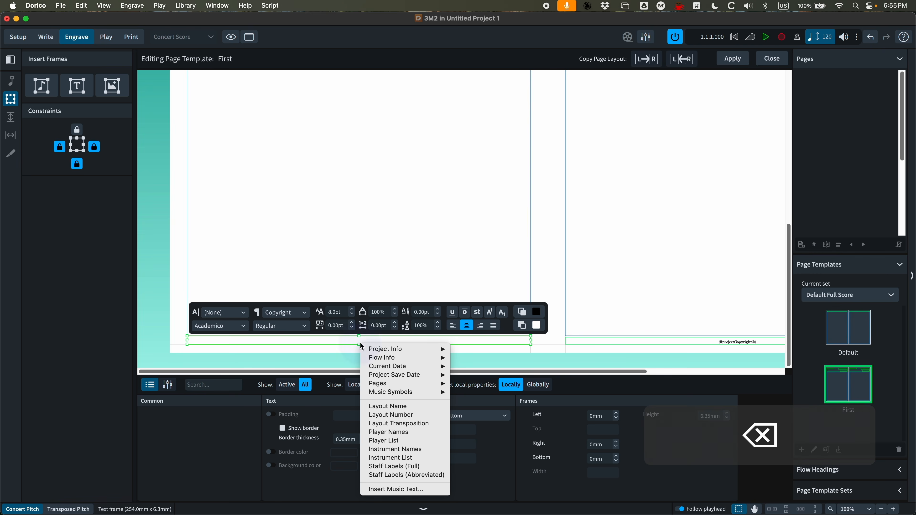
mouse_move(383, 352)
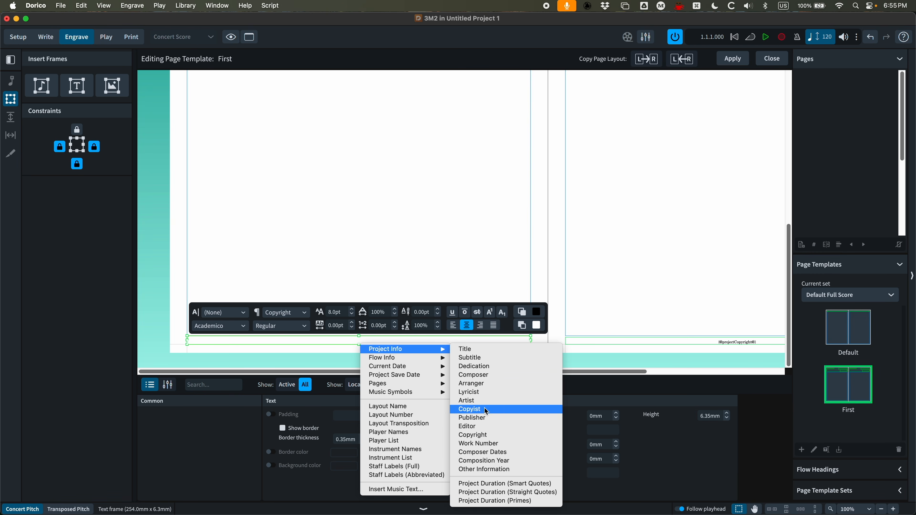
click(472, 409)
click(356, 238)
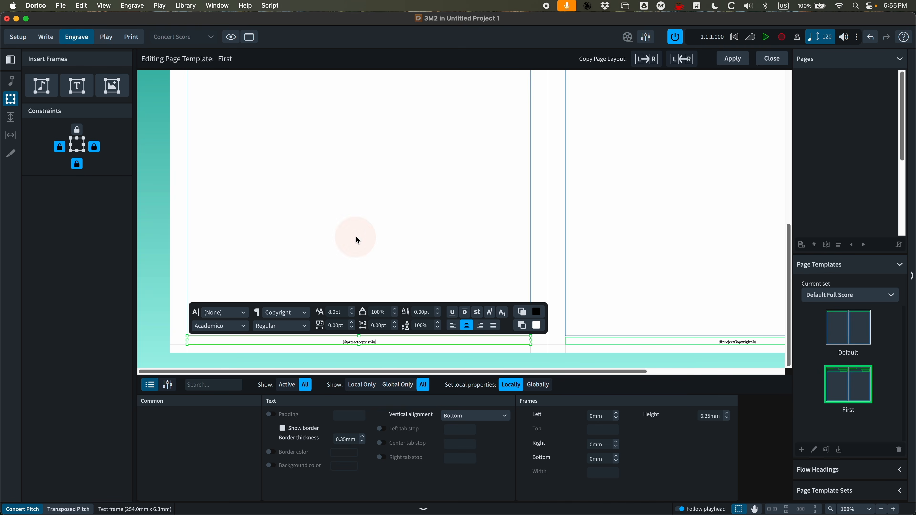
Create a new paragraph style based on Default Text named Footer (Center)
click(186, 5)
click(198, 41)
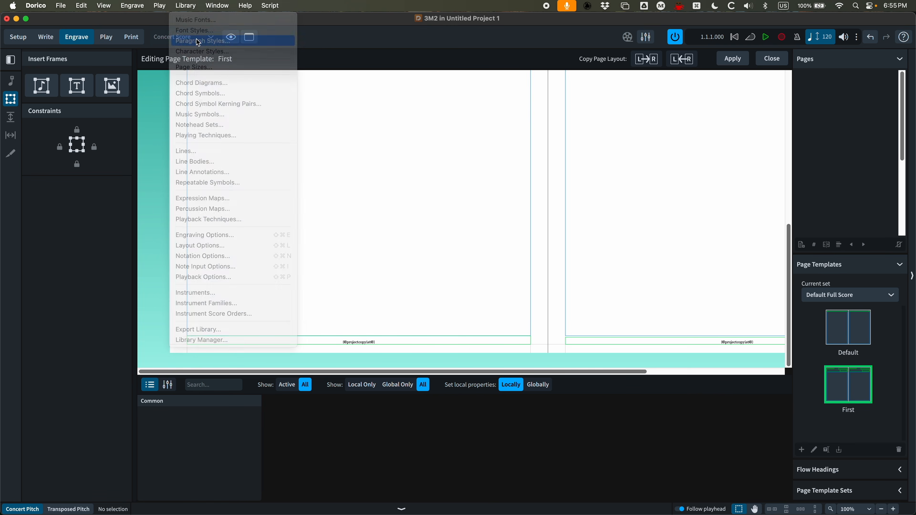
scroll(235, 166, up, 3)
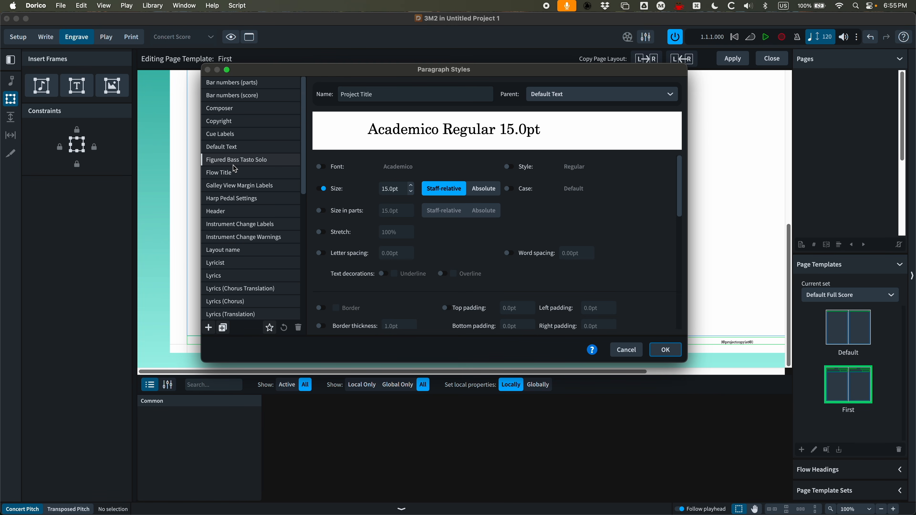
click(231, 147)
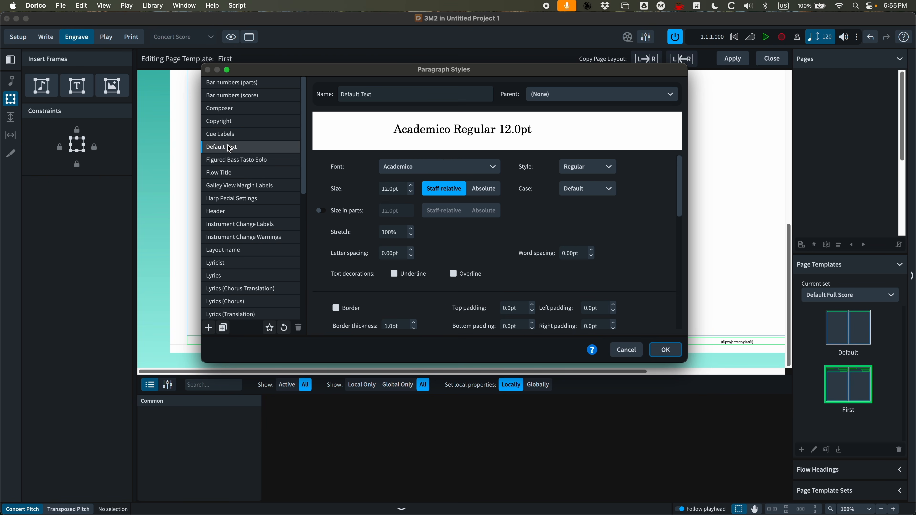
click(222, 328)
click(400, 90)
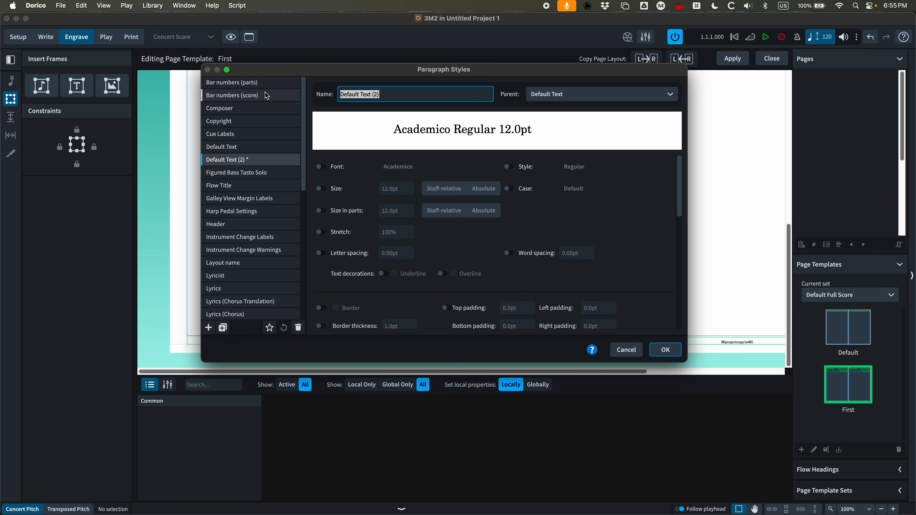
text(Footer )
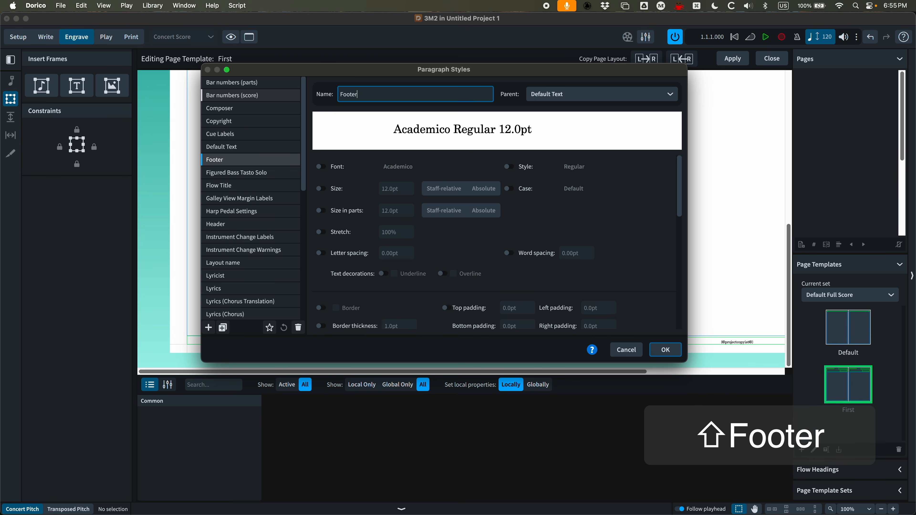
text((Center))
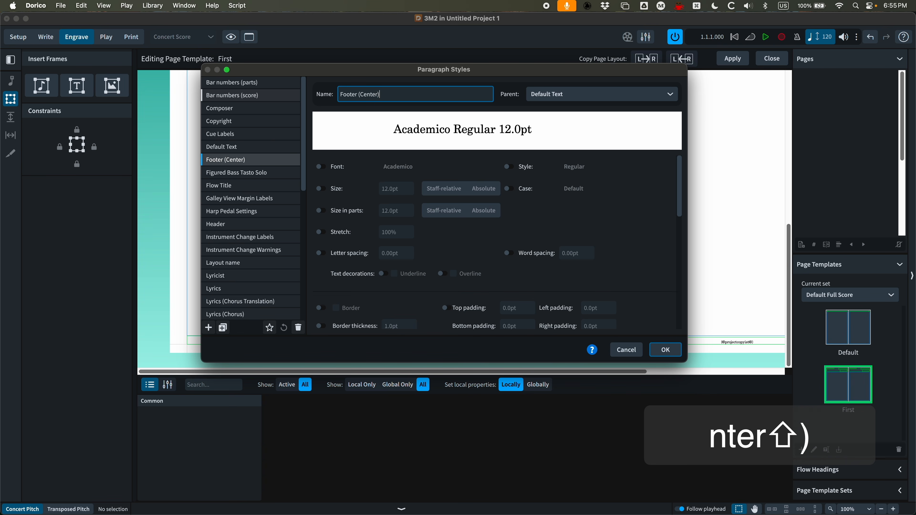
Set the Footer (Center) style's size to 9pt and its alignment to centre, then confirm
click(321, 188)
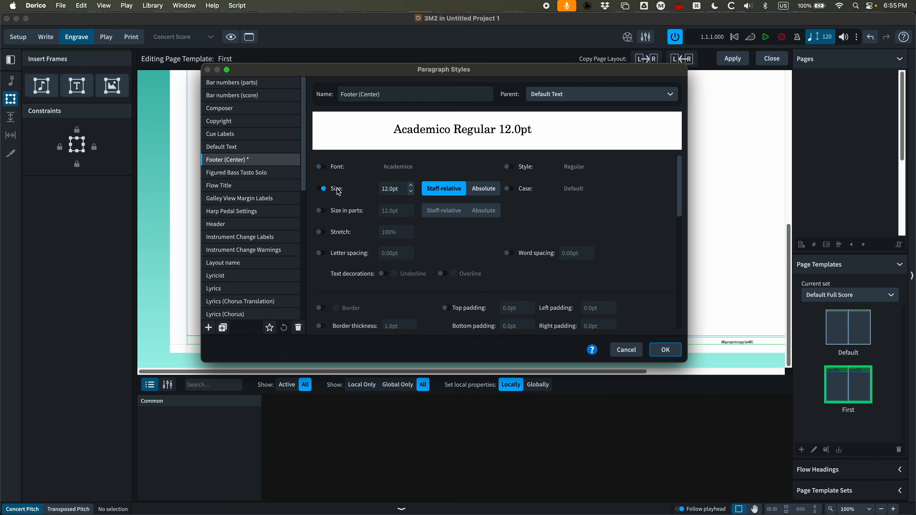
click(411, 192)
click(411, 192)
click(411, 192)
click(411, 192)
click(411, 192)
click(411, 192)
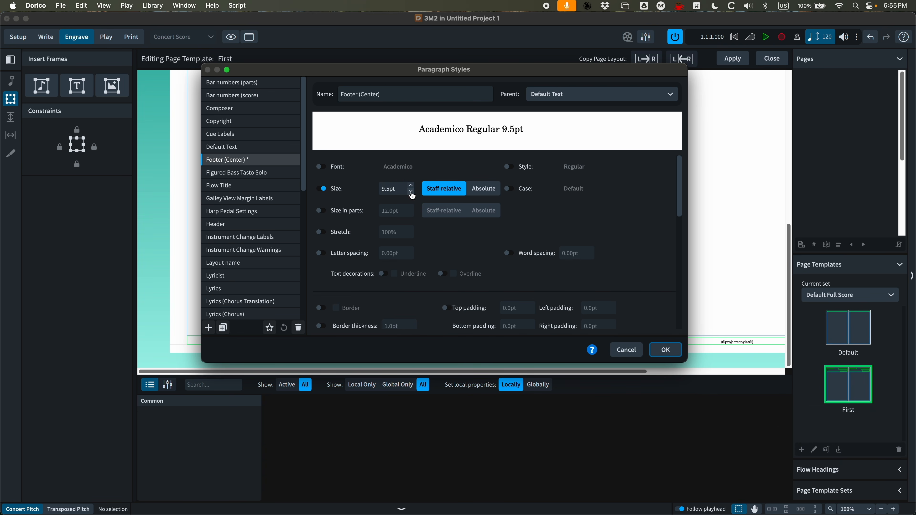
scroll(429, 251, down, 5)
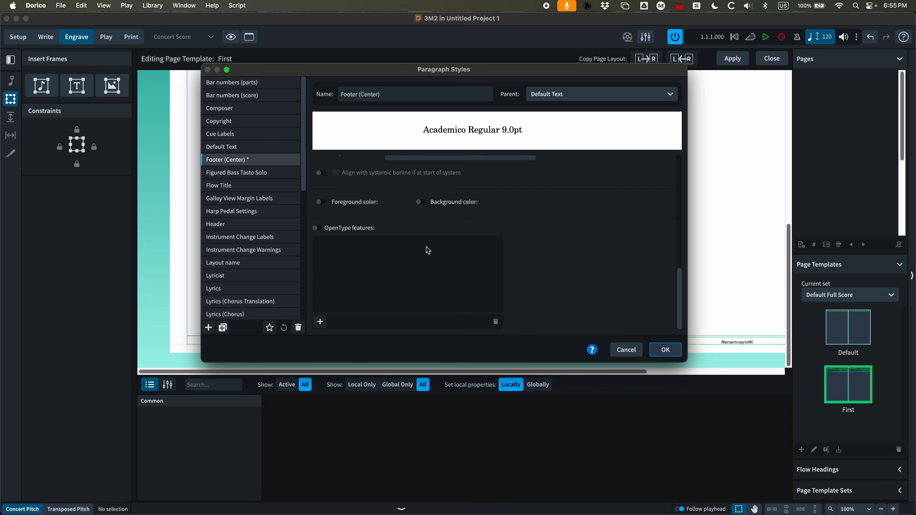
click(325, 197)
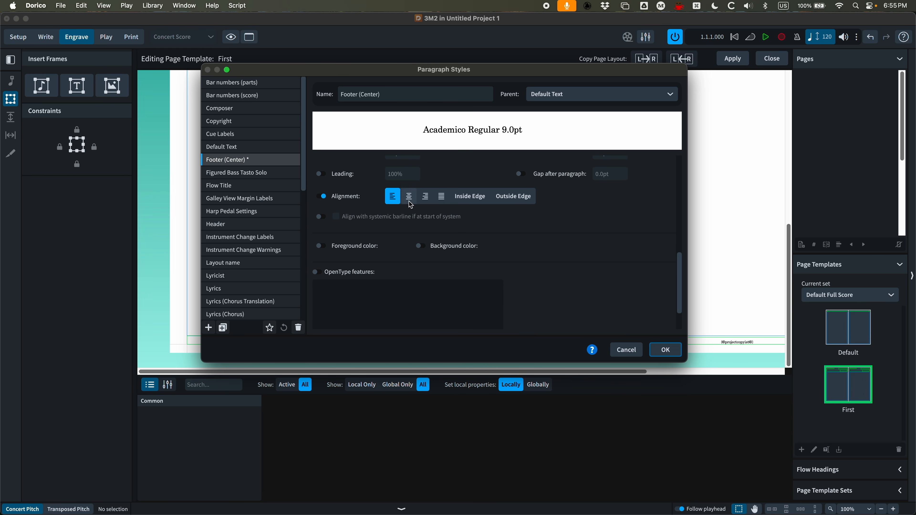
click(417, 194)
click(665, 349)
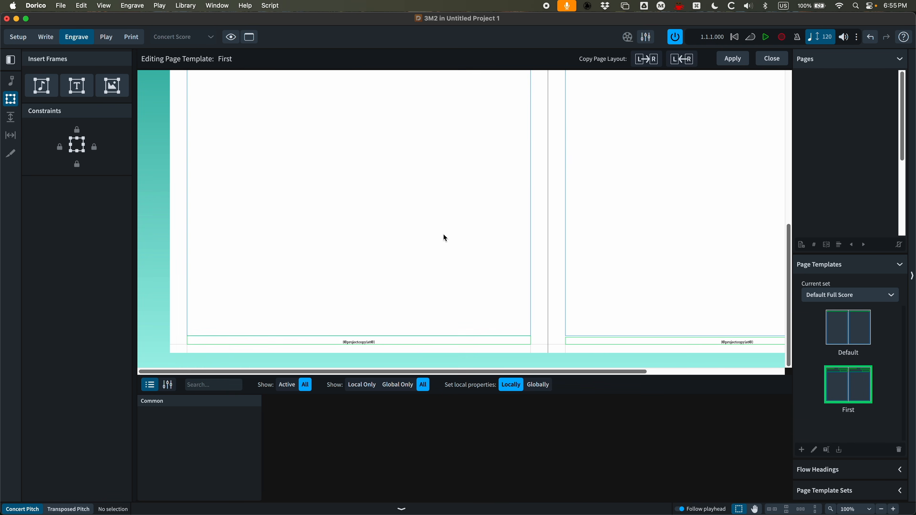
Apply the Footer (Center) paragraph style to the footer text on the First template
double_click(385, 344)
double_click(358, 342)
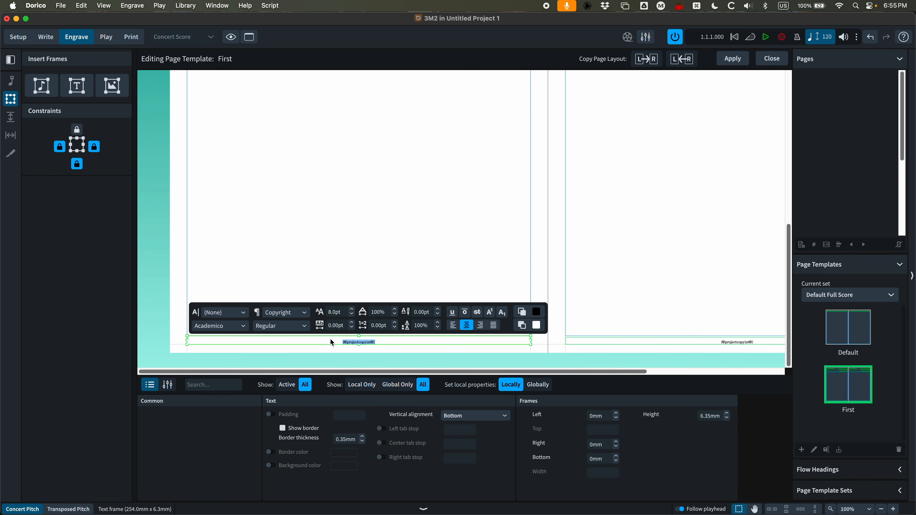
click(309, 314)
scroll(294, 367, down, 1)
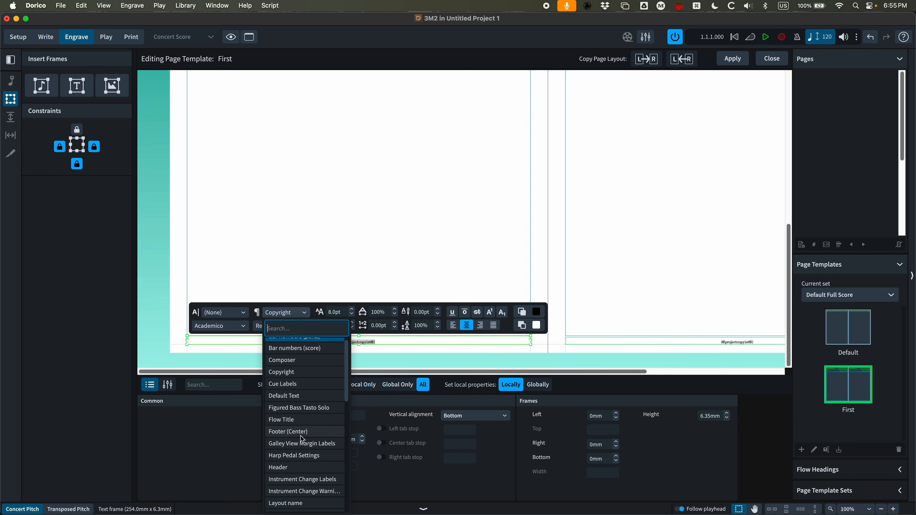
click(304, 435)
click(403, 191)
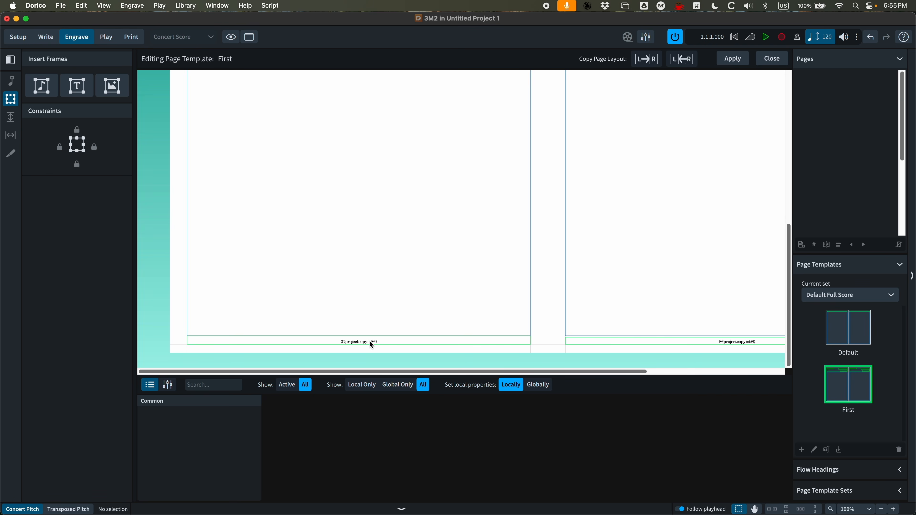
Copy the left page layout to the right page and apply the First template
click(647, 59)
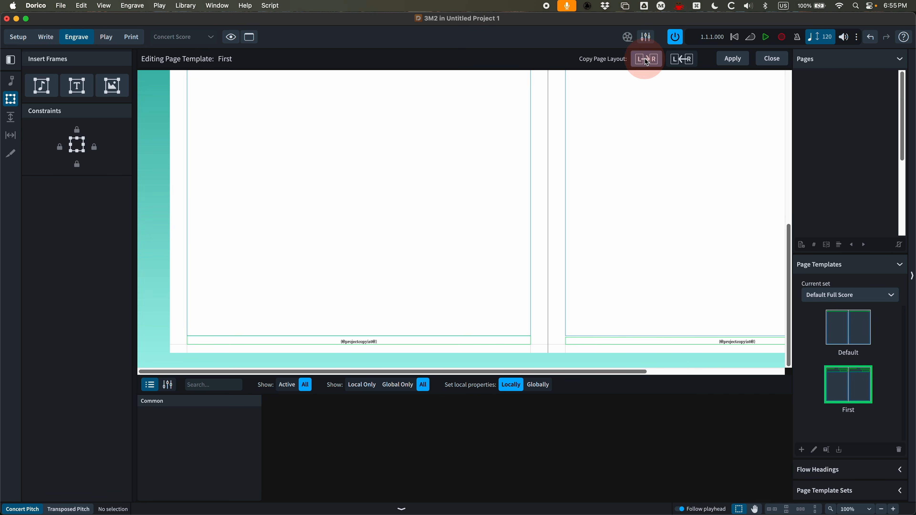
click(733, 59)
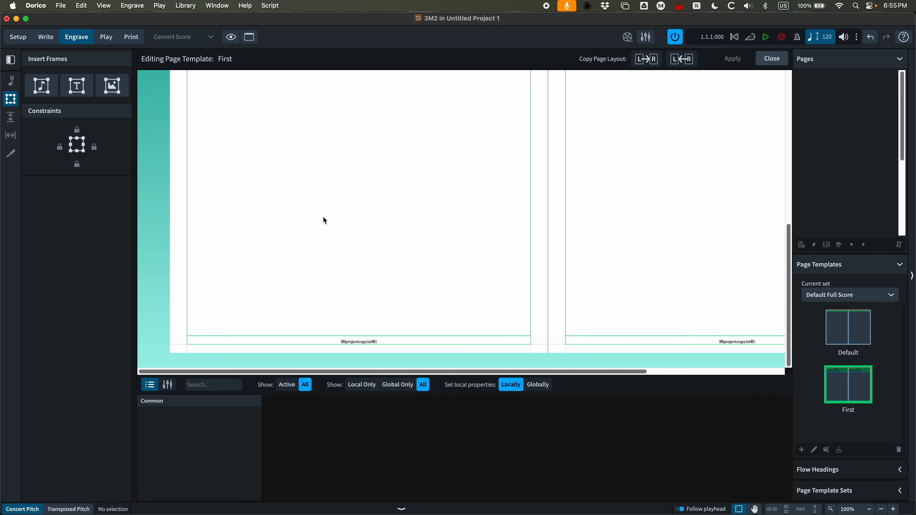
Review the score's first pages, including the footer and headers
scroll(350, 226, down, 1)
scroll(268, 286, left, 3)
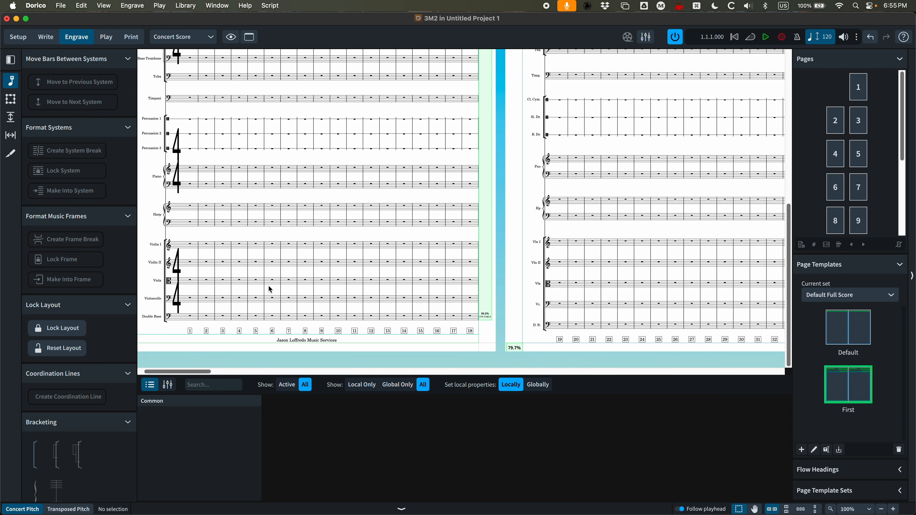
scroll(303, 342, left, 2)
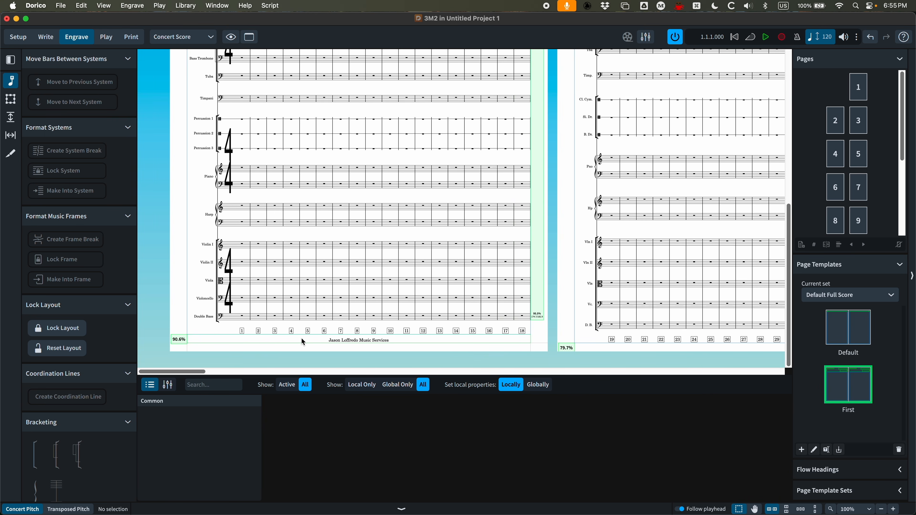
scroll(304, 330, up, 10)
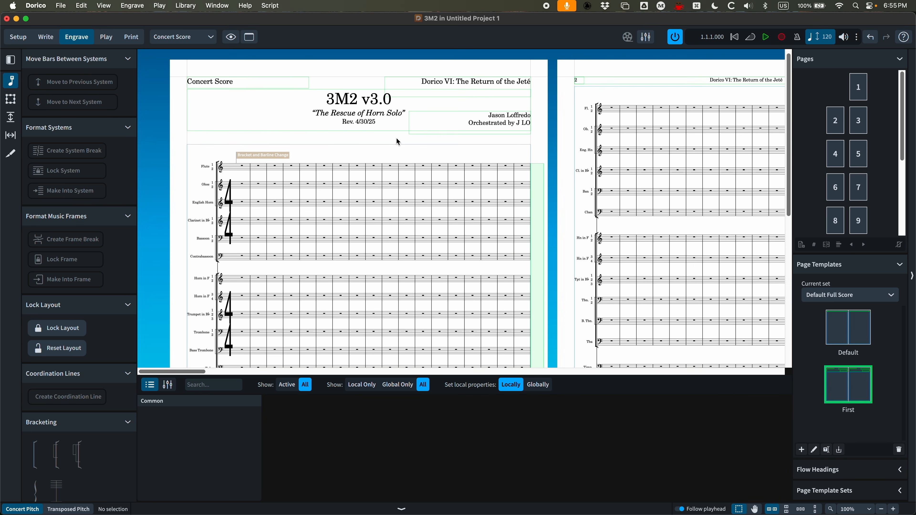
scroll(398, 141, right, 10)
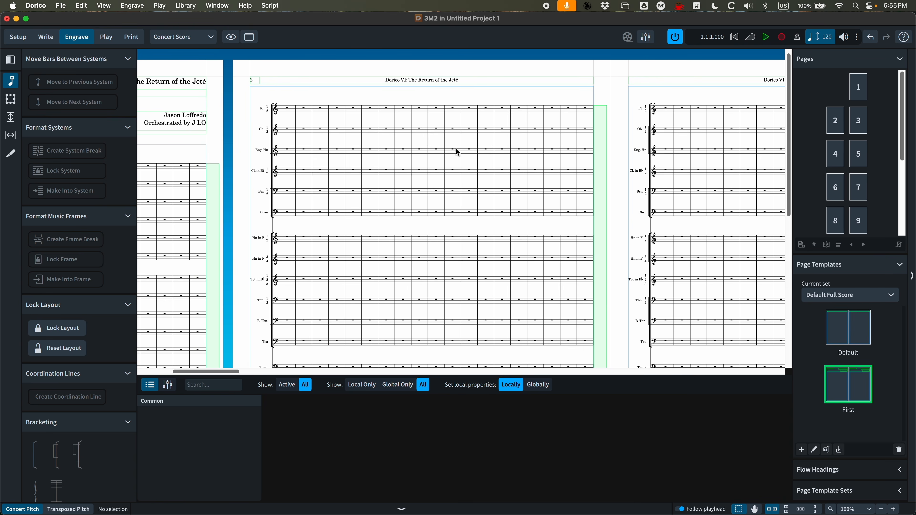
scroll(457, 152, right, 5)
scroll(455, 150, left, 8)
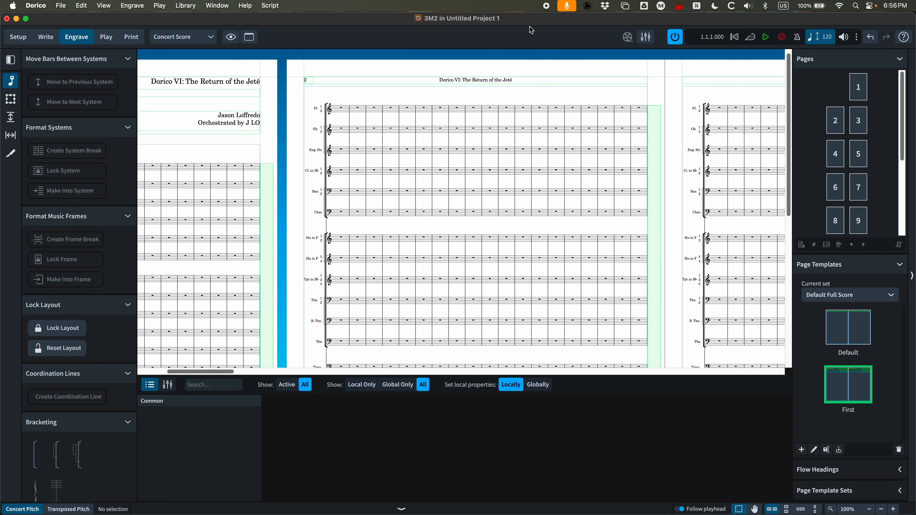
Browse the score's pages and open the Default page template for editing
click(835, 121)
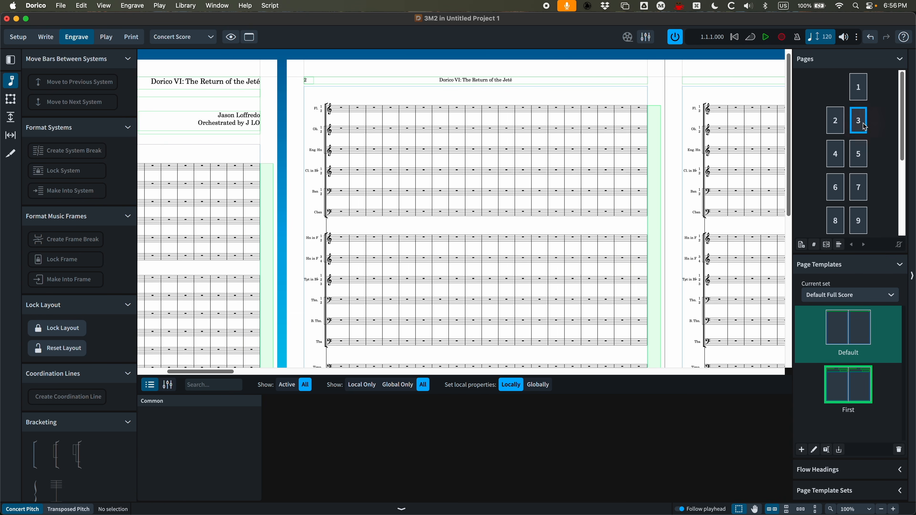
click(840, 157)
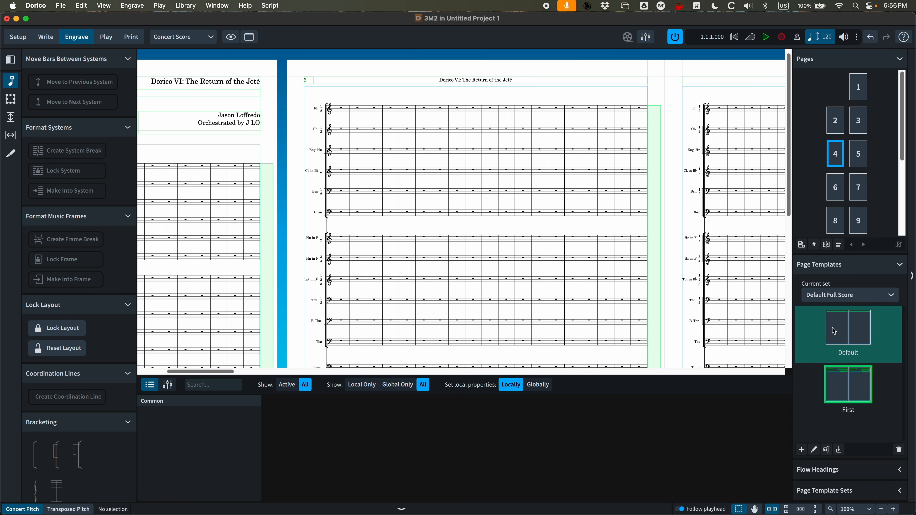
click(863, 153)
click(843, 181)
click(833, 126)
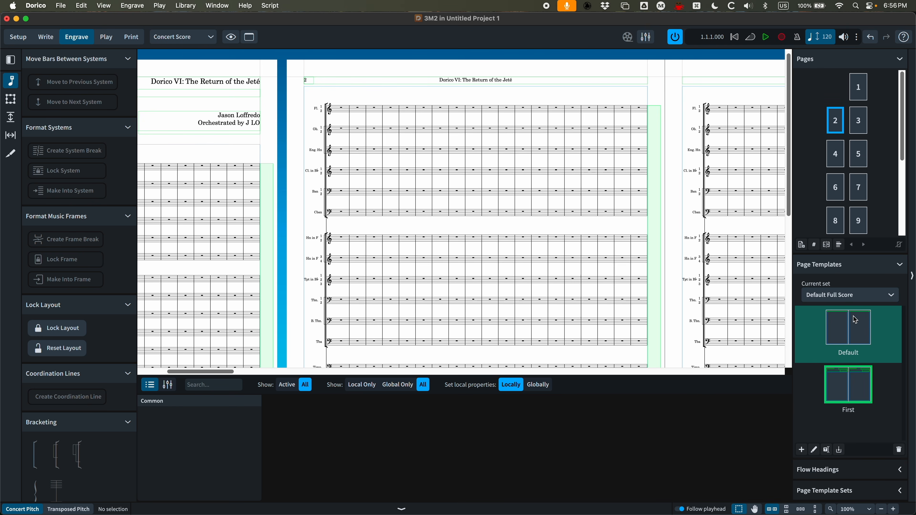
double_click(851, 327)
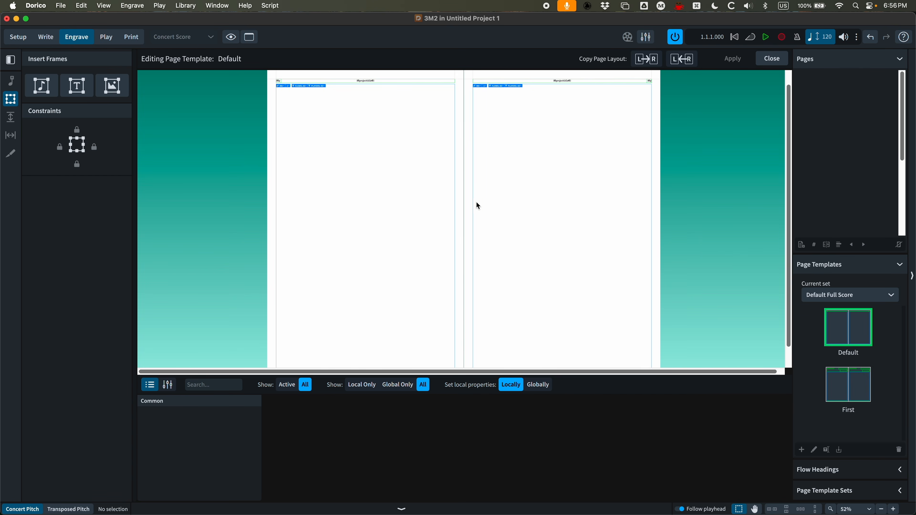
key(super+equal)
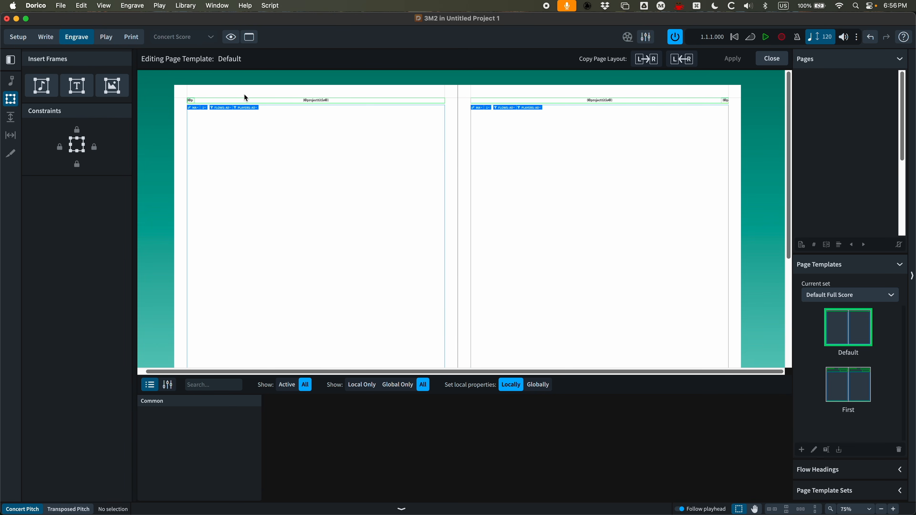
key(super+equal)
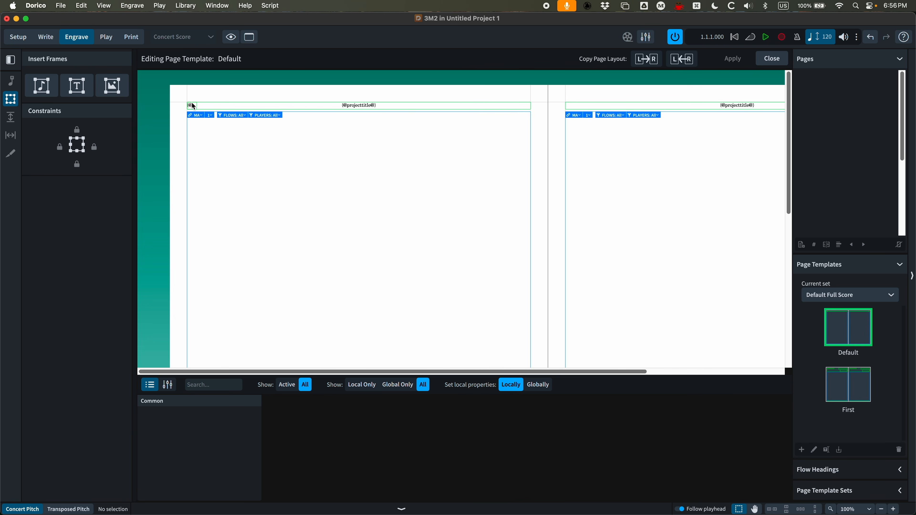
Delete the page-number frames from the headers of both the right and left pages of the Default template
click(192, 105)
scroll(723, 126, right, 5)
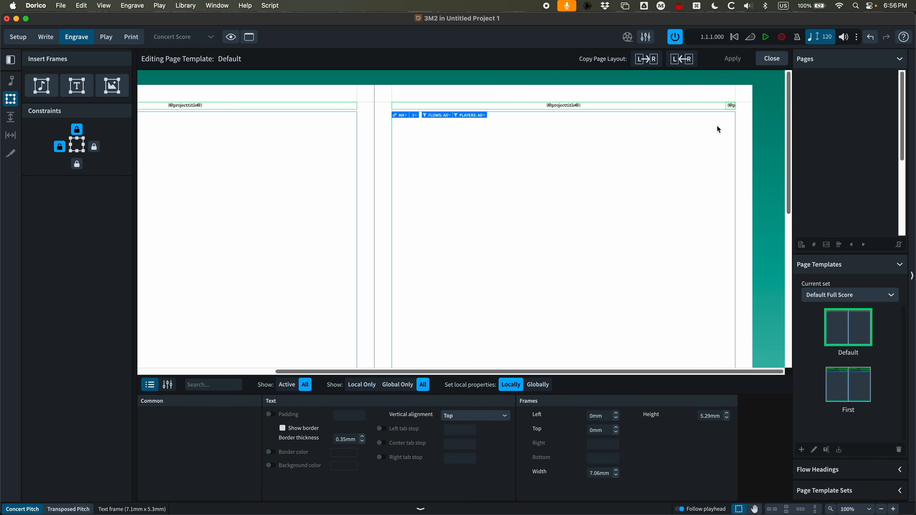
click(732, 105)
scroll(699, 98, left, 5)
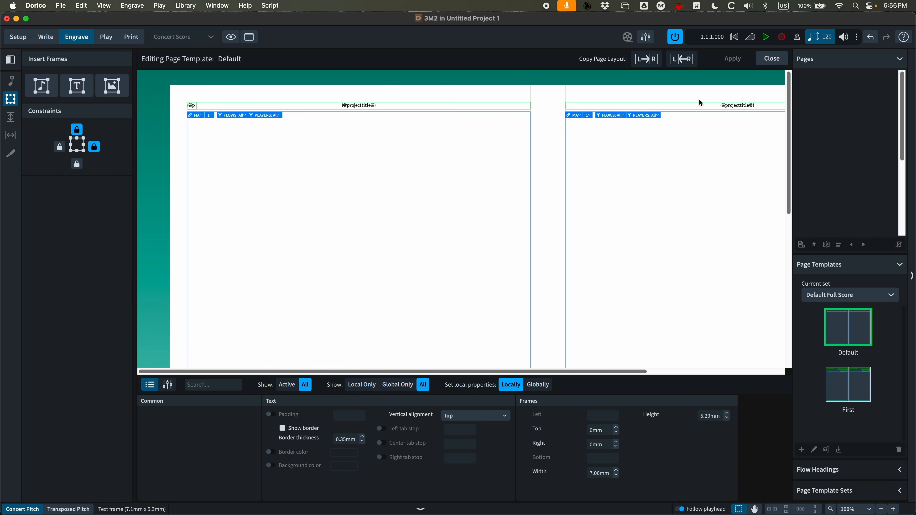
scroll(595, 170, right, 5)
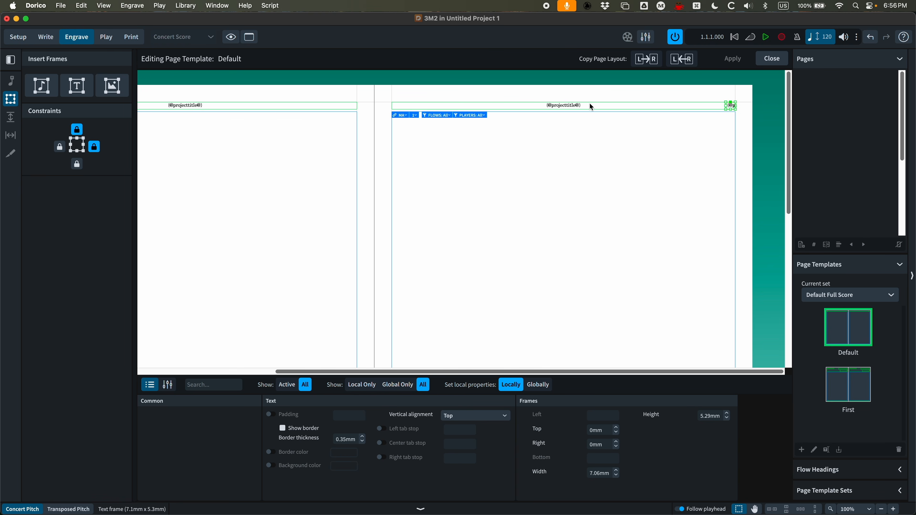
key(BackSpace)
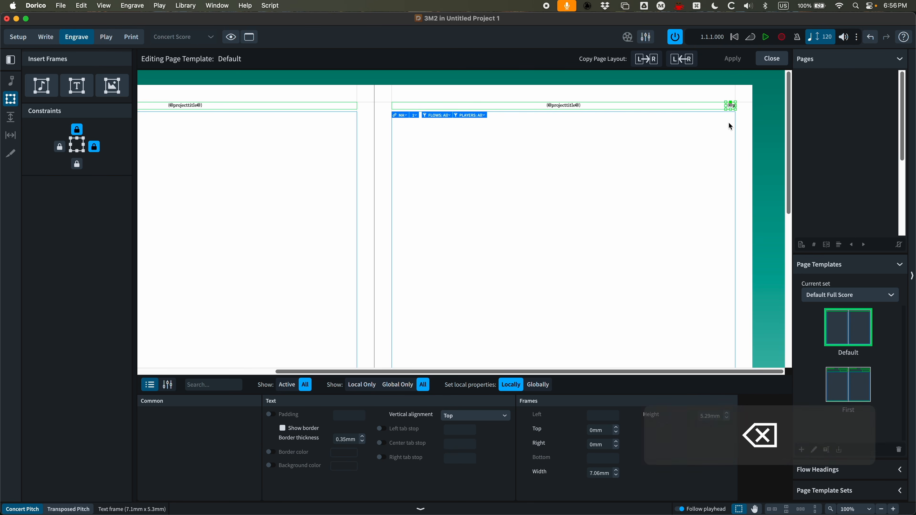
scroll(261, 104, left, 5)
click(192, 103)
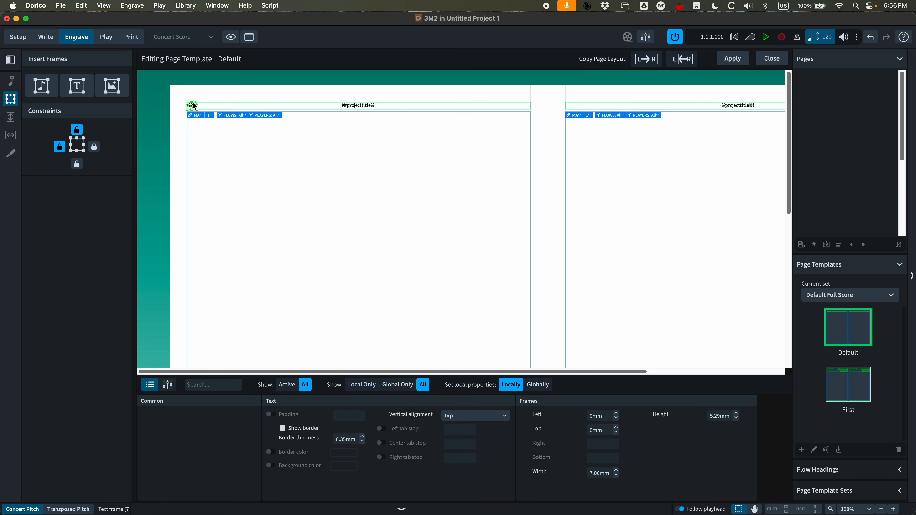
key(BackSpace)
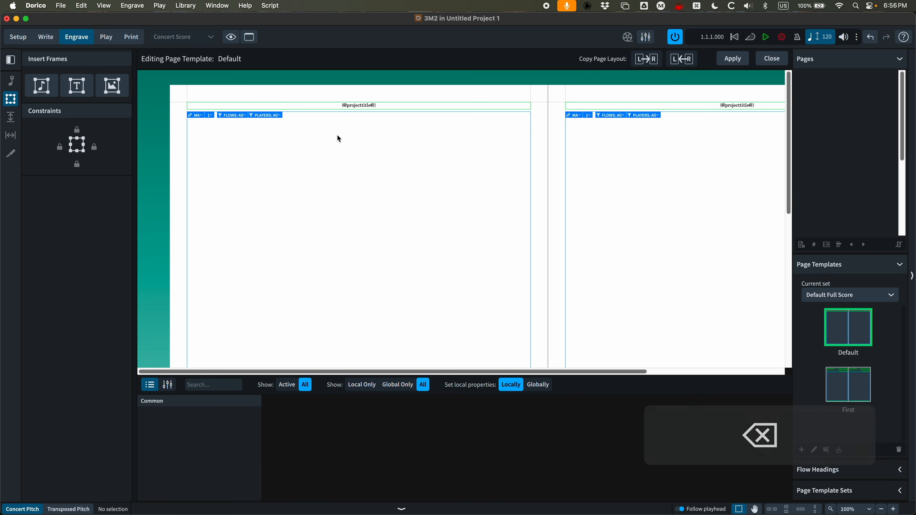
Set the left page header title frame's left and right offsets to 25 mm
scroll(327, 135, right, 4)
scroll(328, 138, left, 4)
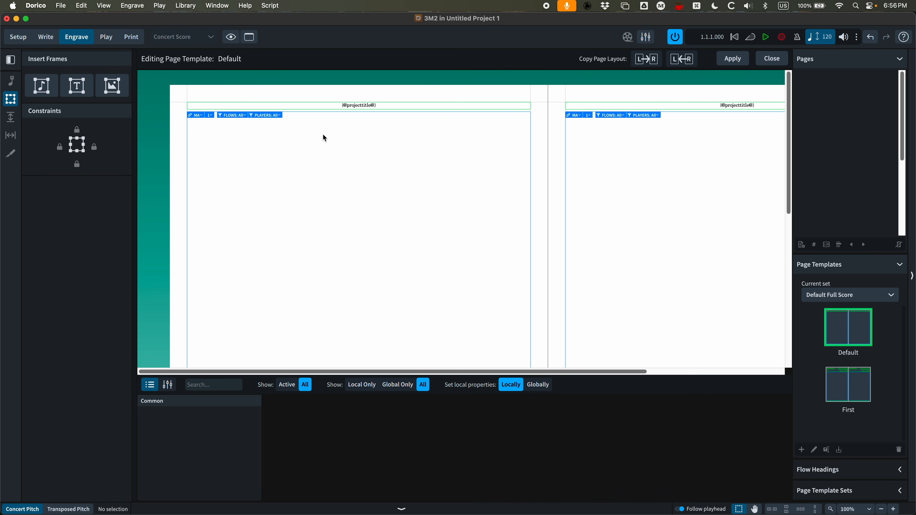
click(318, 105)
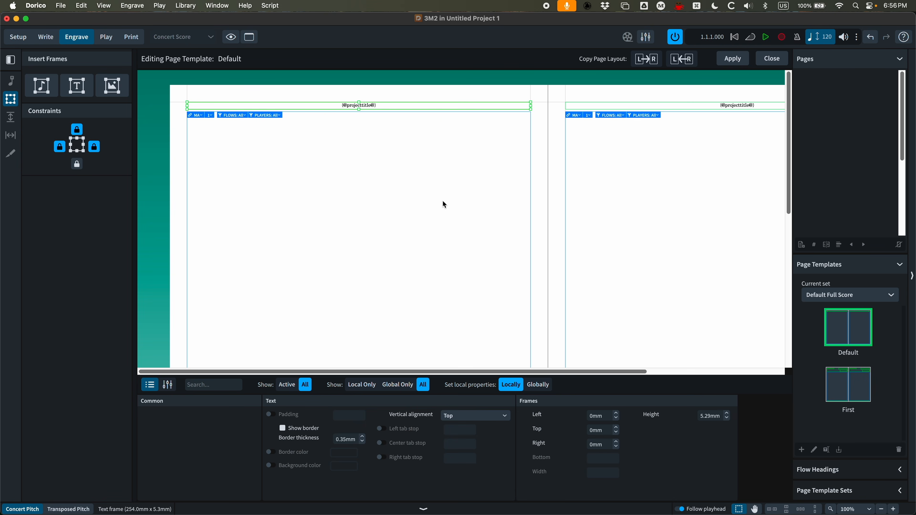
click(593, 417)
text(25)
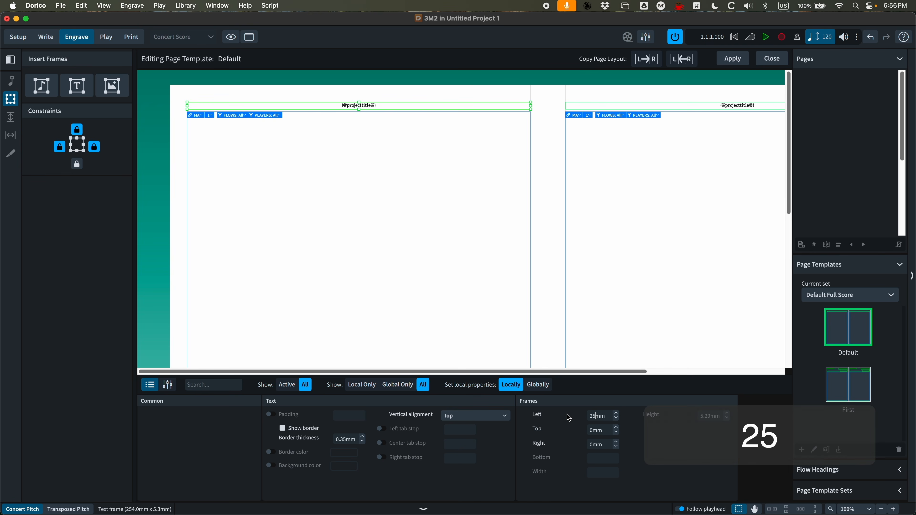
key(Tab)
key(Tab)
text(25)
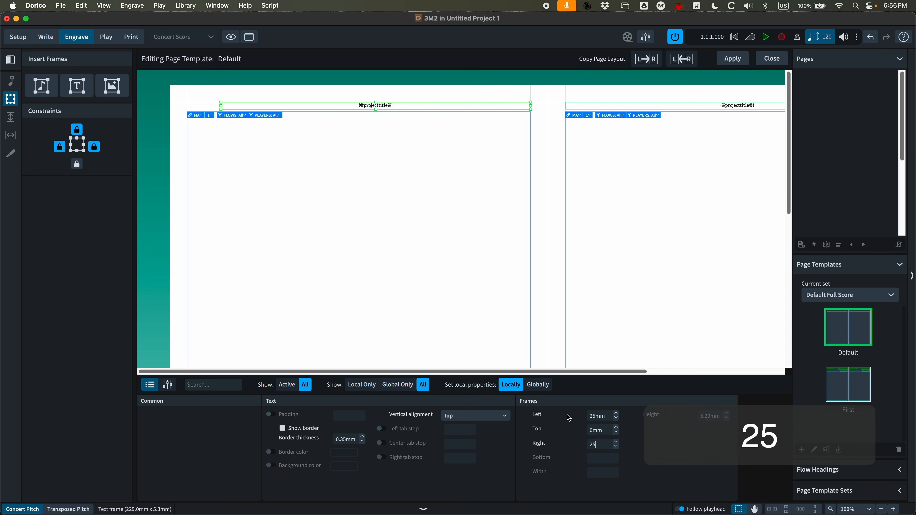
key(Tab)
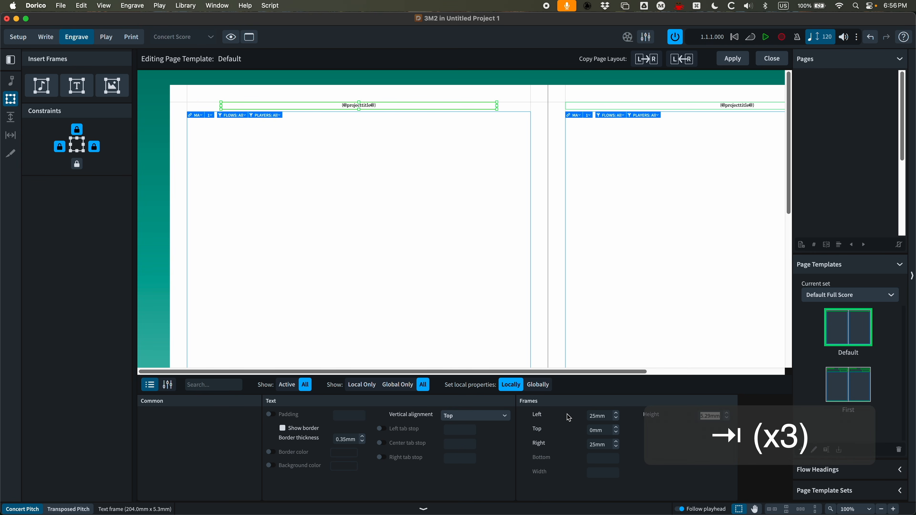
Replace the project title token in the header with Flow Title, a dash, and Flow Subtitle tokens
double_click(382, 105)
drag(382, 106, 314, 106)
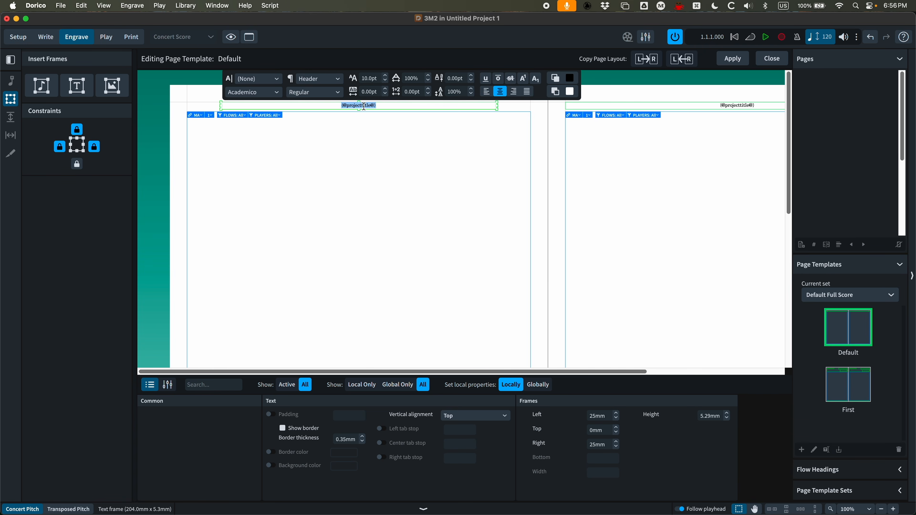
right_click(363, 106)
mouse_move(393, 119)
click(468, 117)
text(-)
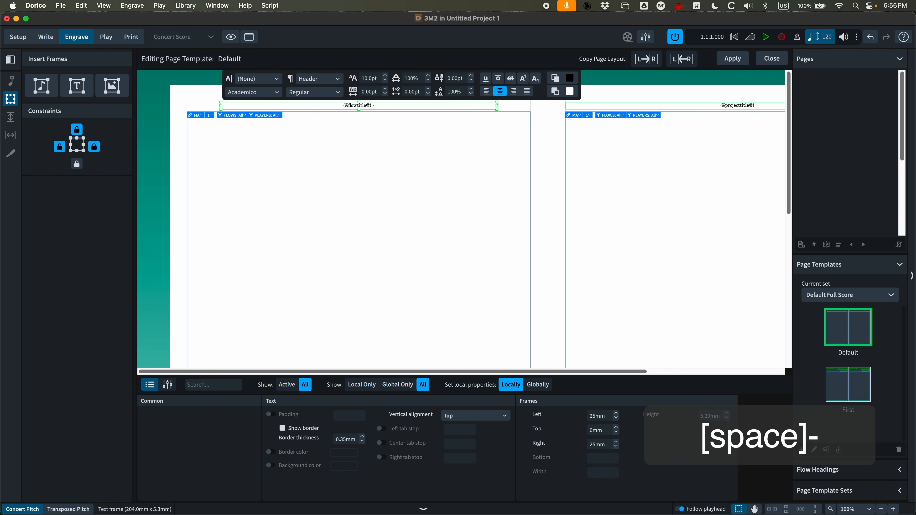
right_click(379, 104)
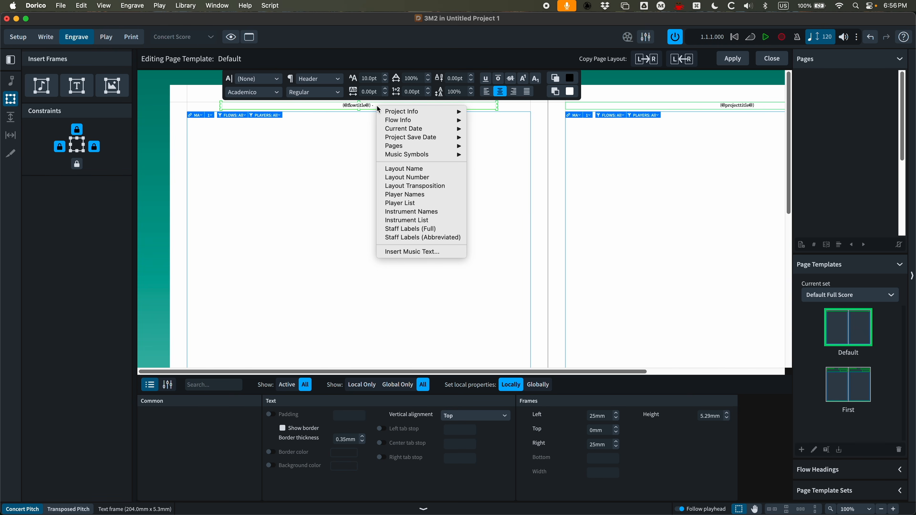
mouse_move(402, 120)
click(493, 129)
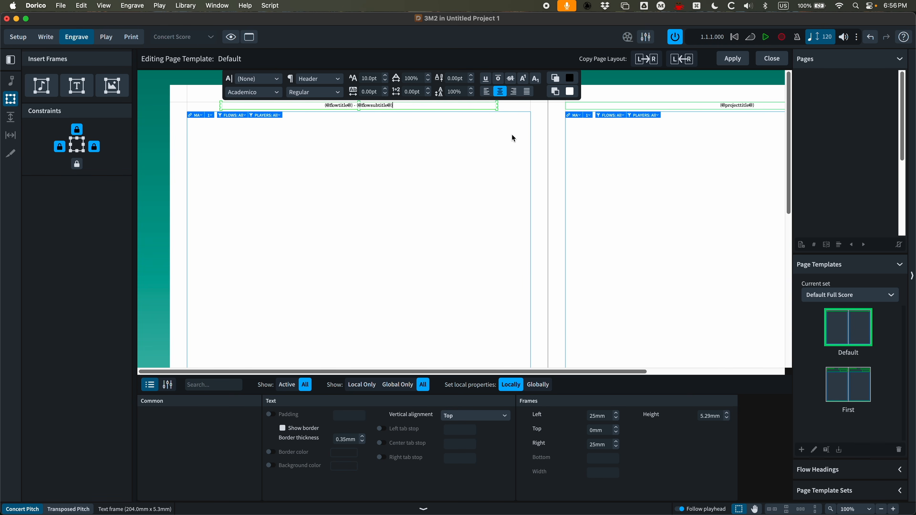
Append " - pg." and a Page Number token to the header text, then finish editing
text(-)
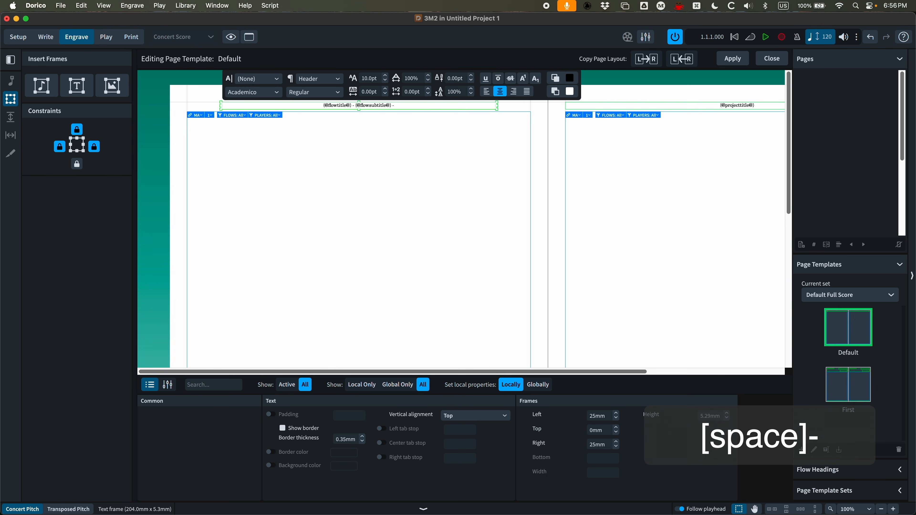
text( pg.)
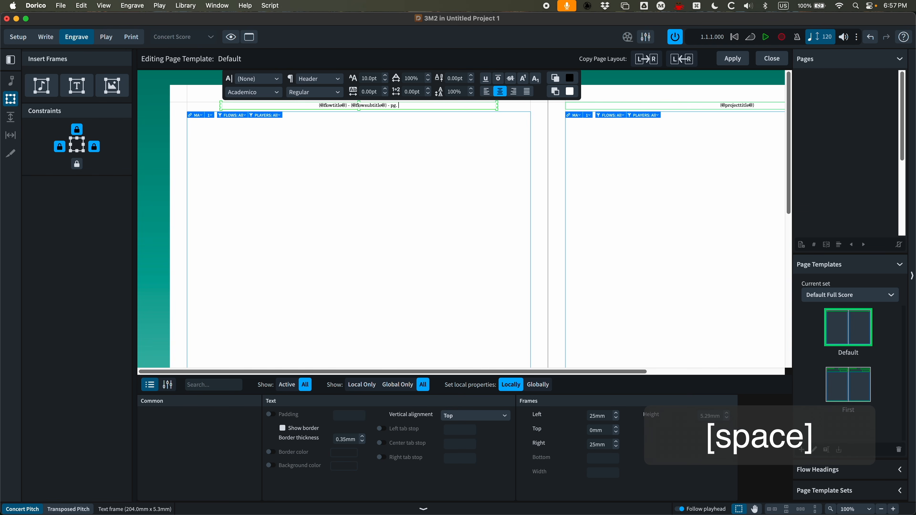
right_click(402, 112)
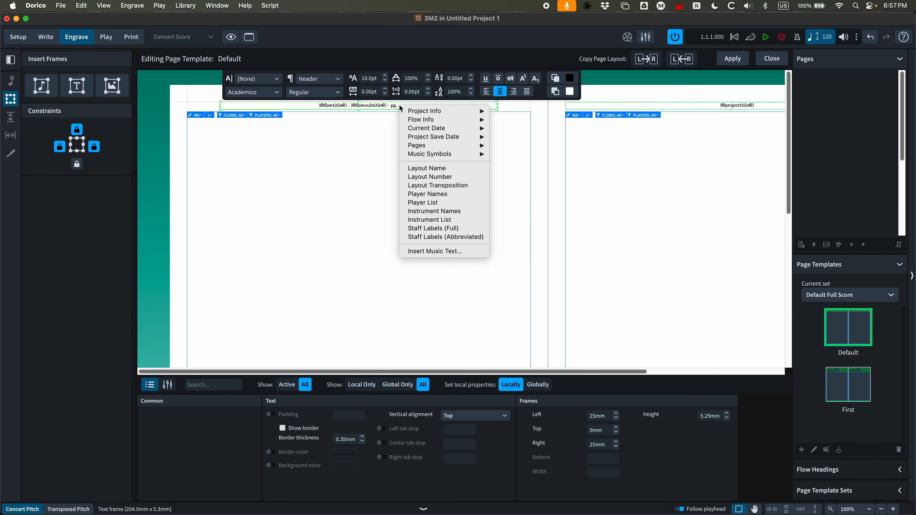
mouse_move(431, 147)
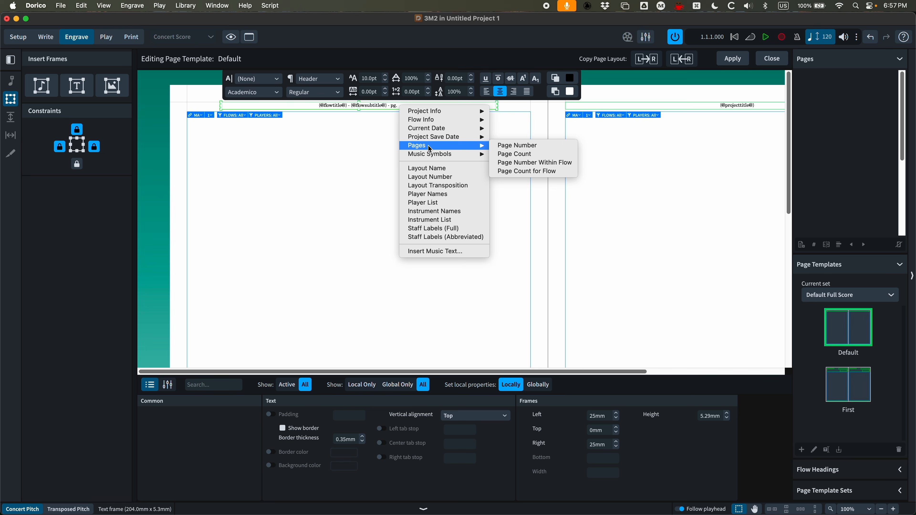
click(526, 147)
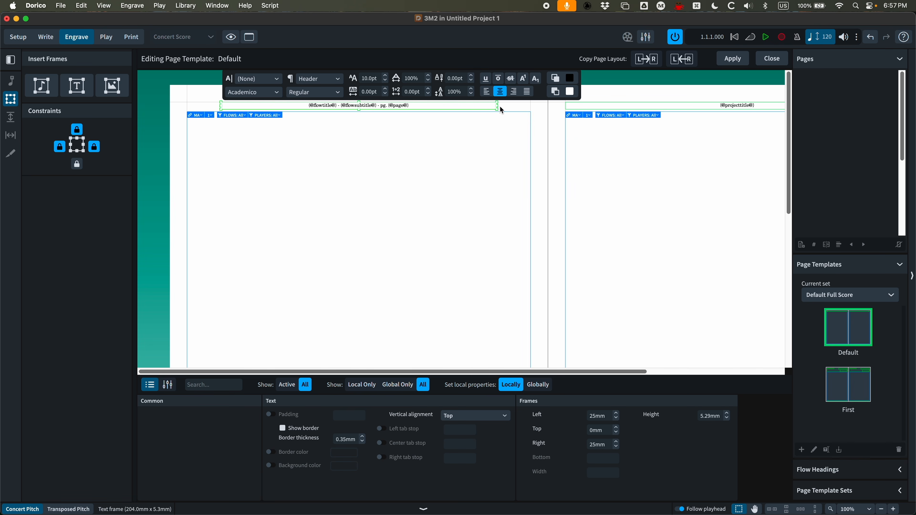
triple_click(421, 107)
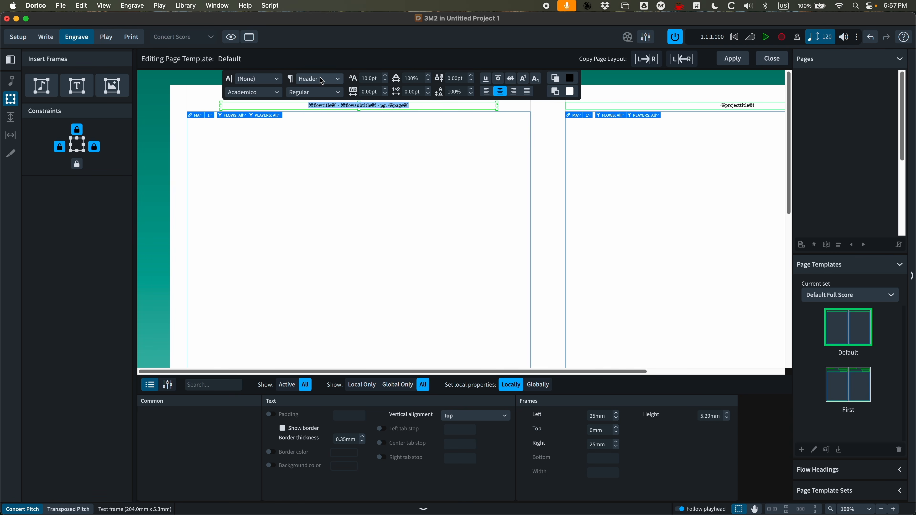
click(508, 107)
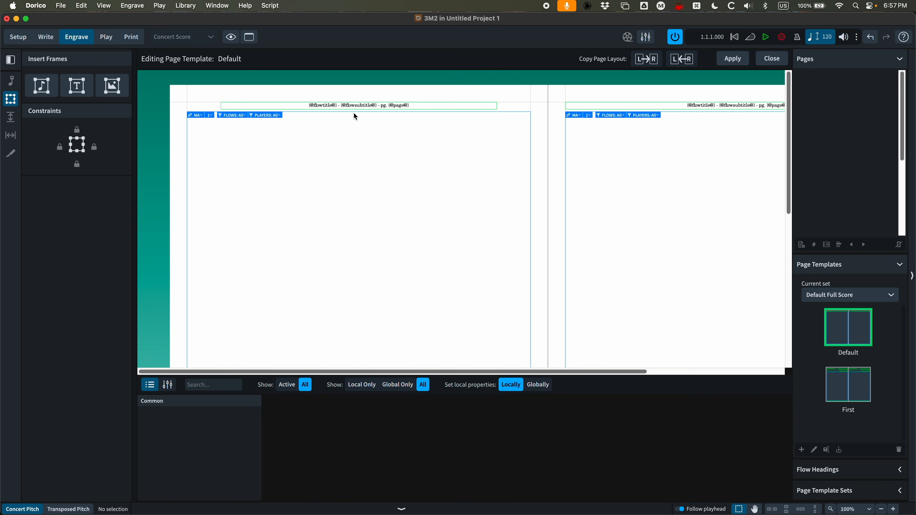
Set the Header paragraph style's size to 11pt and confirm
click(185, 5)
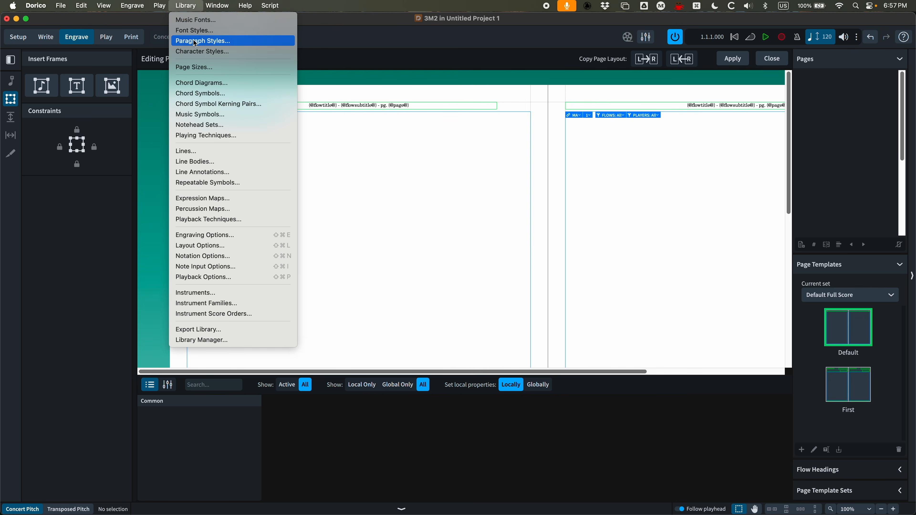
click(204, 40)
click(246, 221)
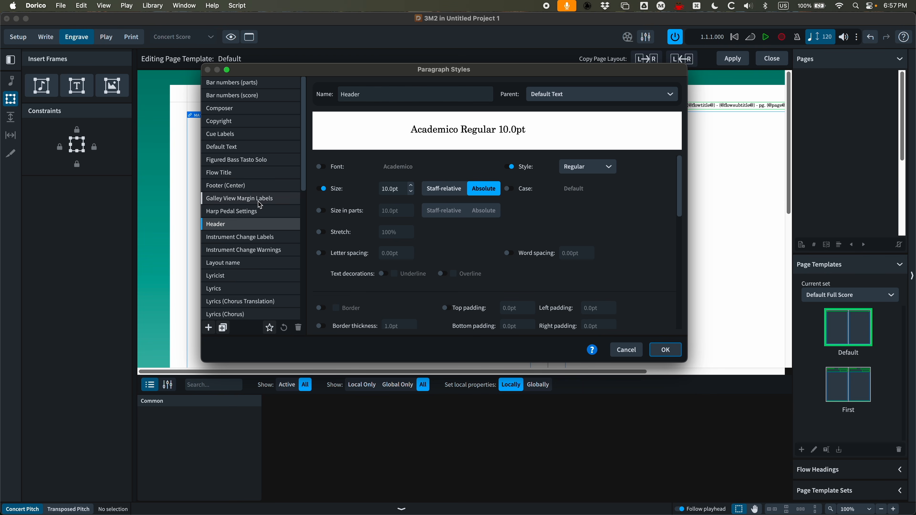
click(411, 186)
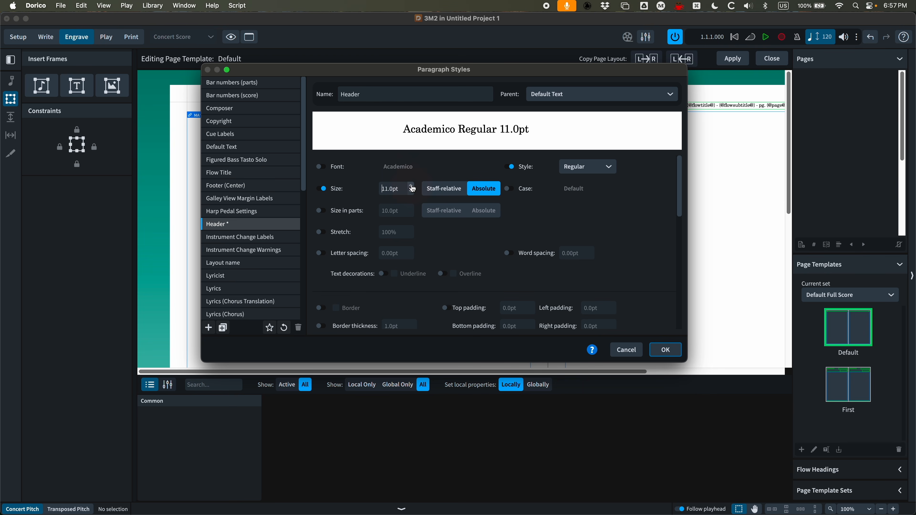
scroll(417, 252, down, 10)
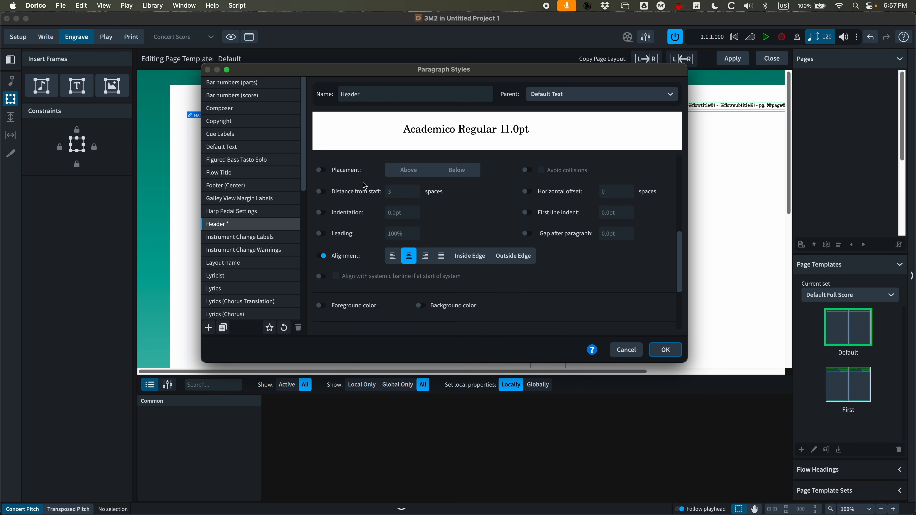
scroll(418, 280, up, 10)
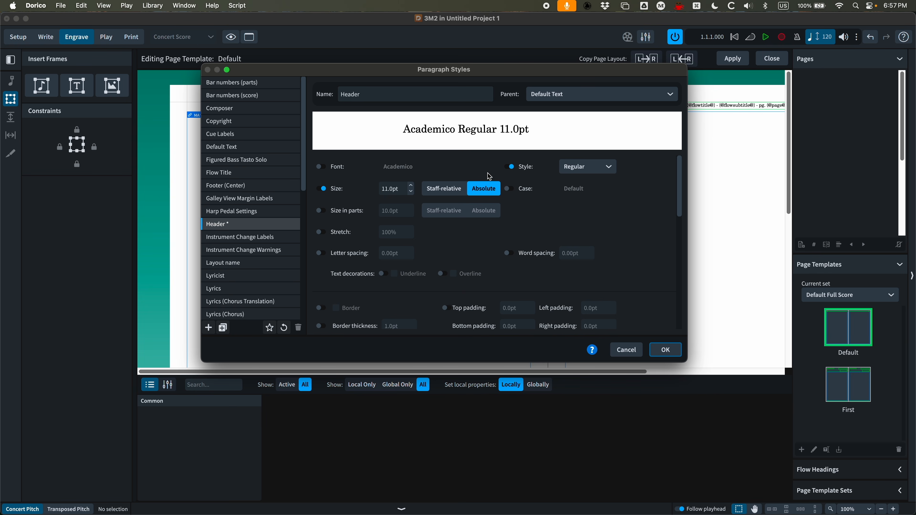
click(665, 349)
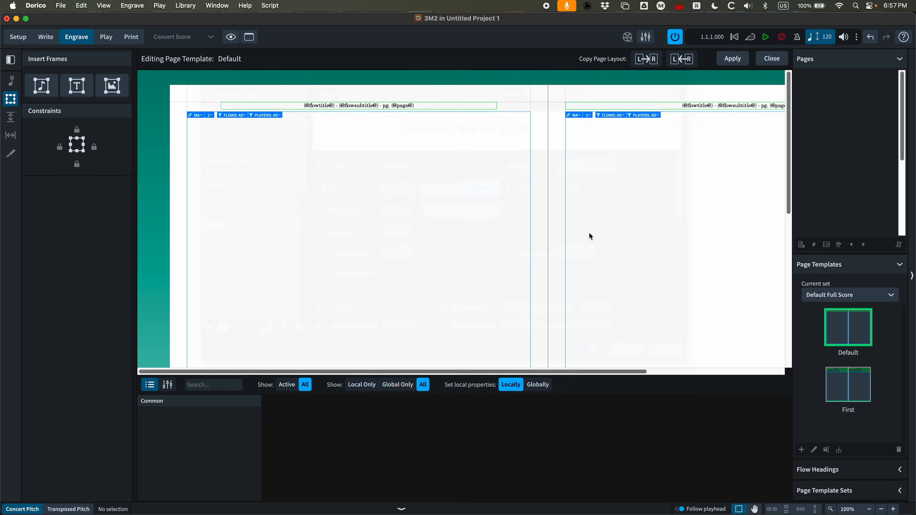
click(413, 100)
double_click(414, 100)
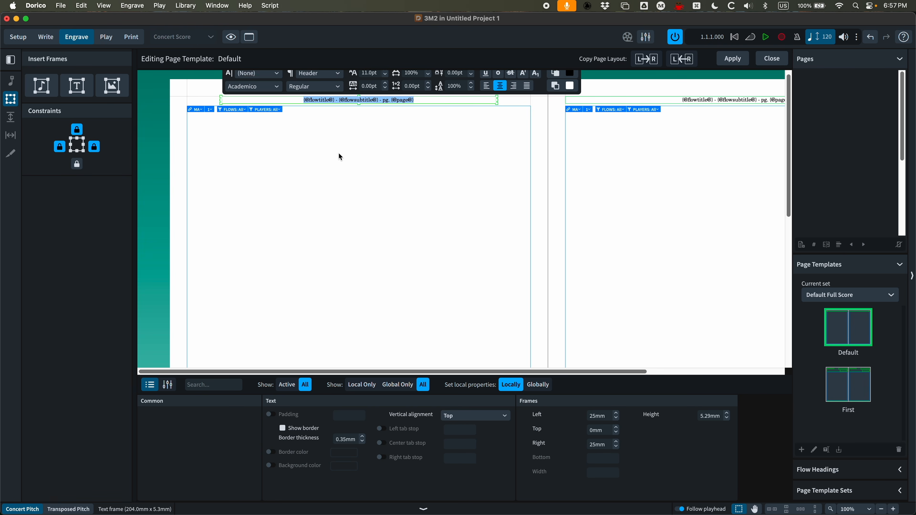
click(213, 107)
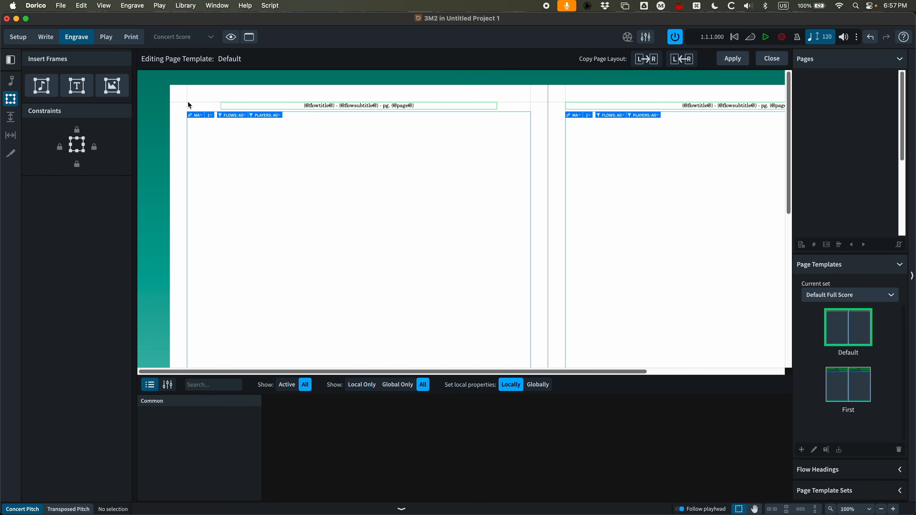
Draw a text frame about 82.5 mm by 6 mm at the left end of the header, unlocking its right and bottom constraints
key(t)
drag(190, 103, 299, 105)
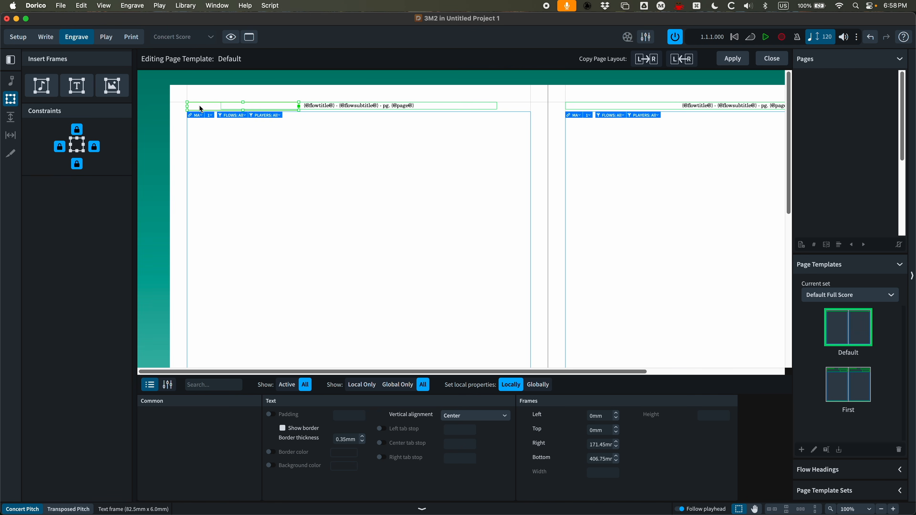
click(94, 147)
click(77, 164)
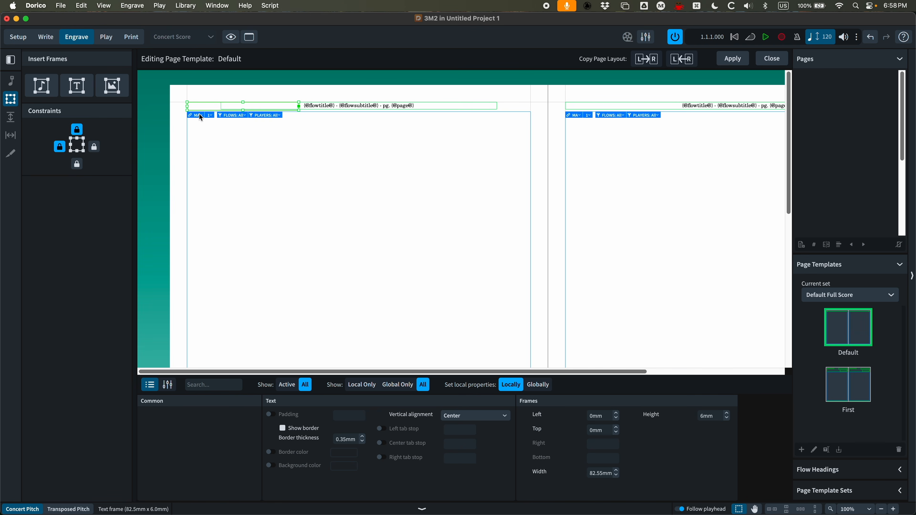
Insert a Layout Name token into the new left frame and set its vertical alignment to Top
double_click(196, 106)
right_click(197, 107)
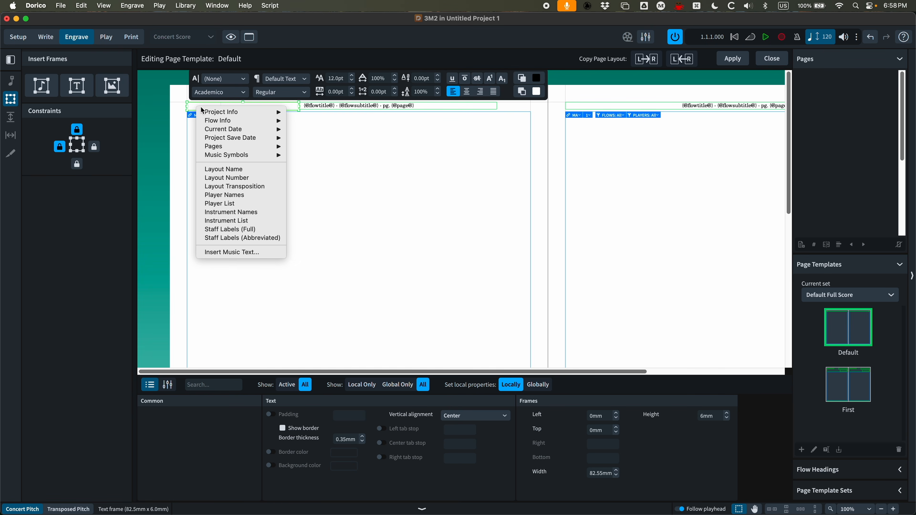
click(227, 169)
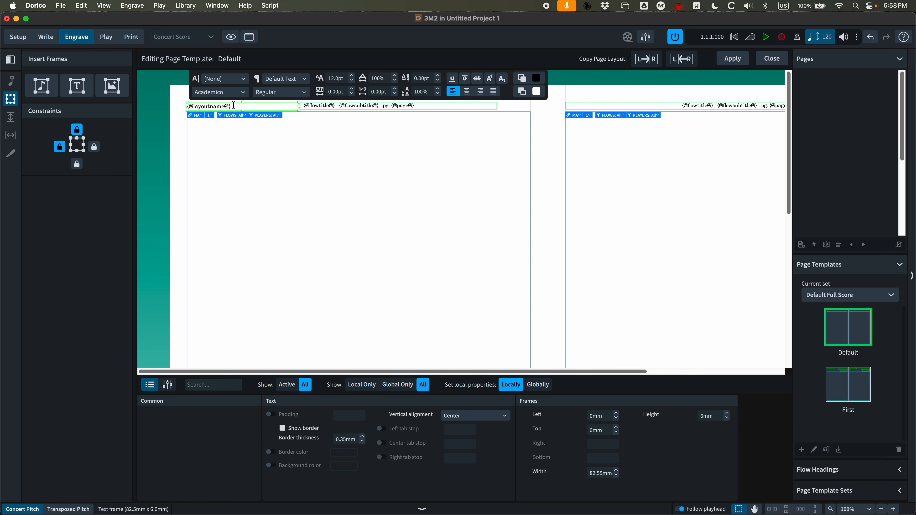
click(325, 150)
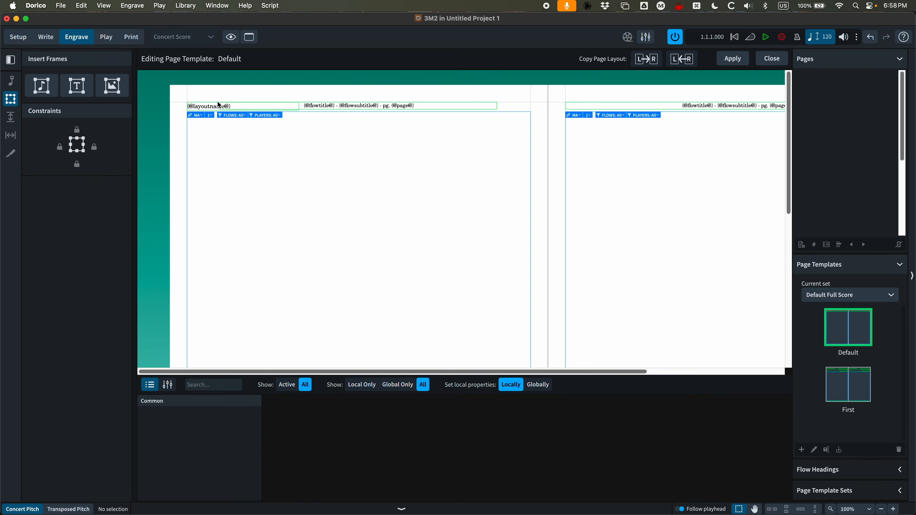
click(216, 106)
click(465, 417)
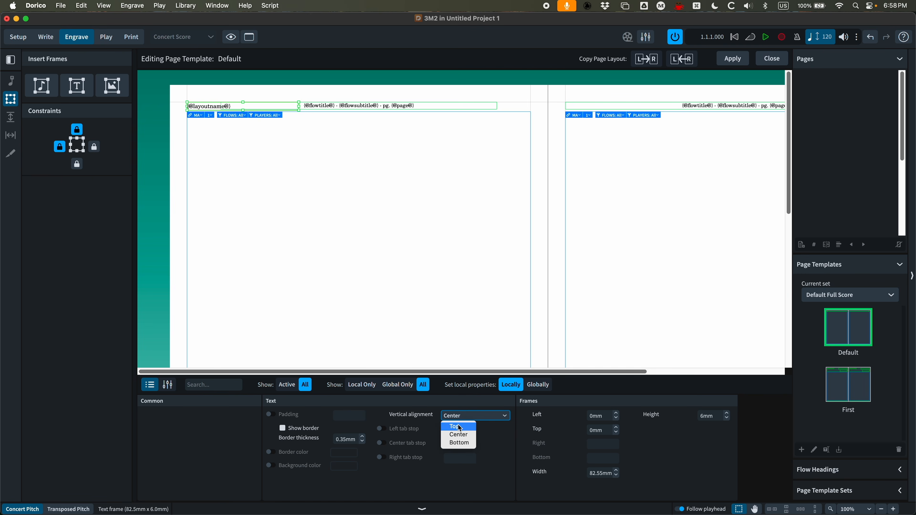
click(455, 421)
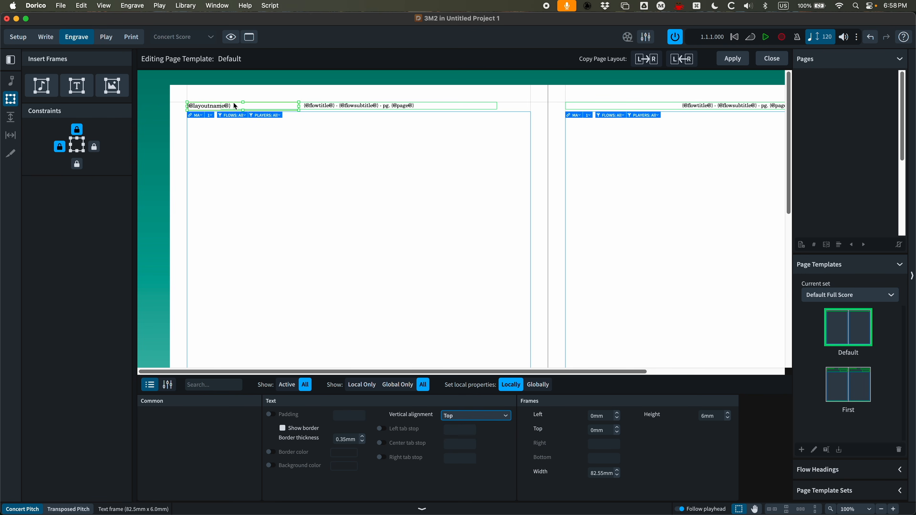
Duplicate the Header paragraph style as a new style named Header (Left)
click(186, 6)
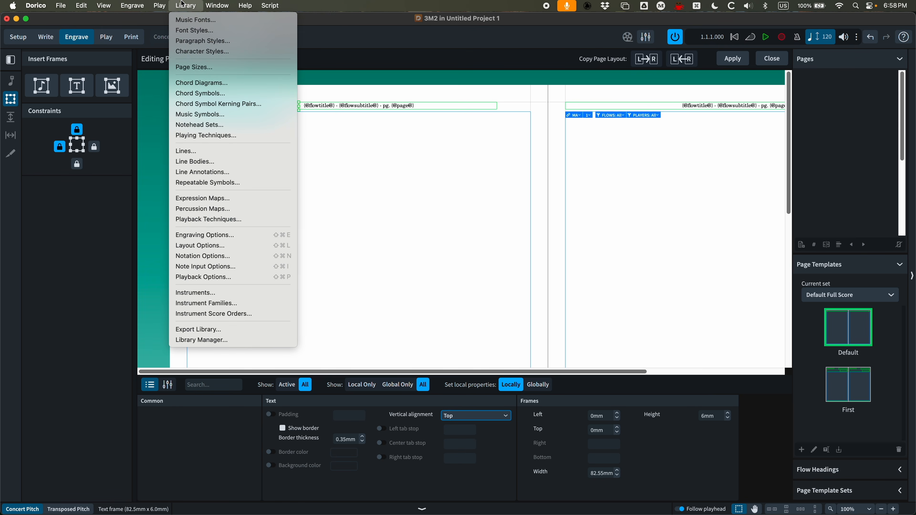
click(204, 39)
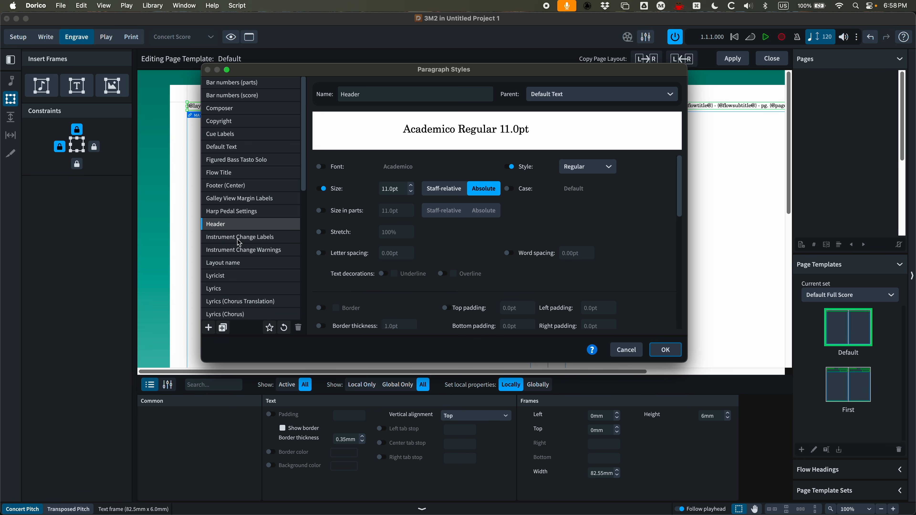
click(223, 327)
click(382, 94)
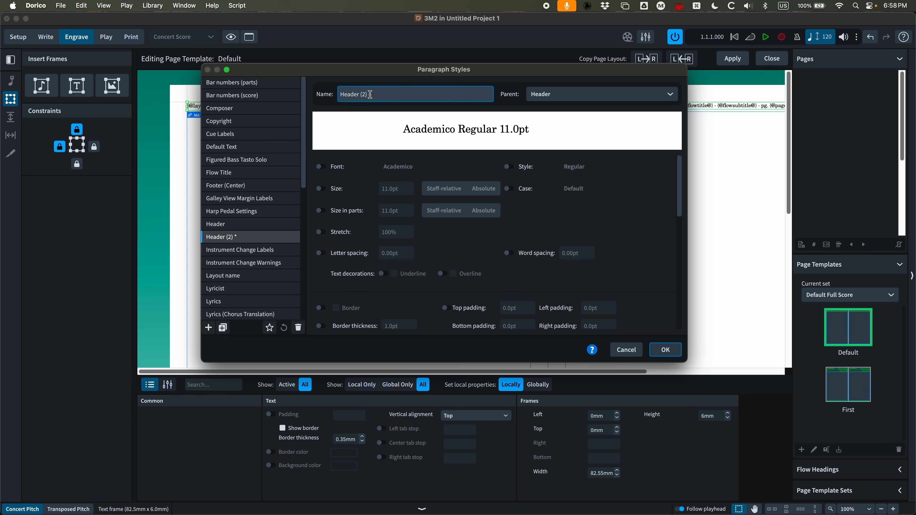
key(BackSpace)
key(BackSpace)
text(Left))
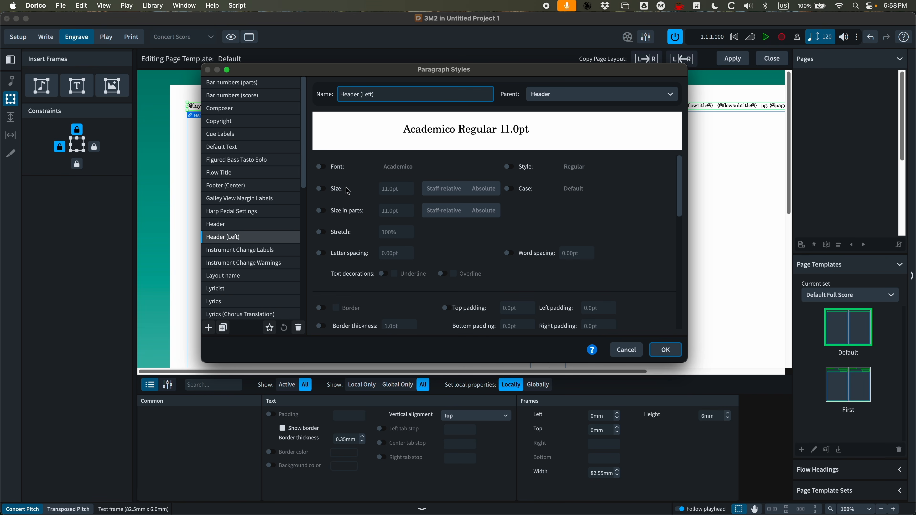
Activate the alignment property for the Header (Left) style and confirm the dialog
scroll(348, 191, down, 8)
click(321, 210)
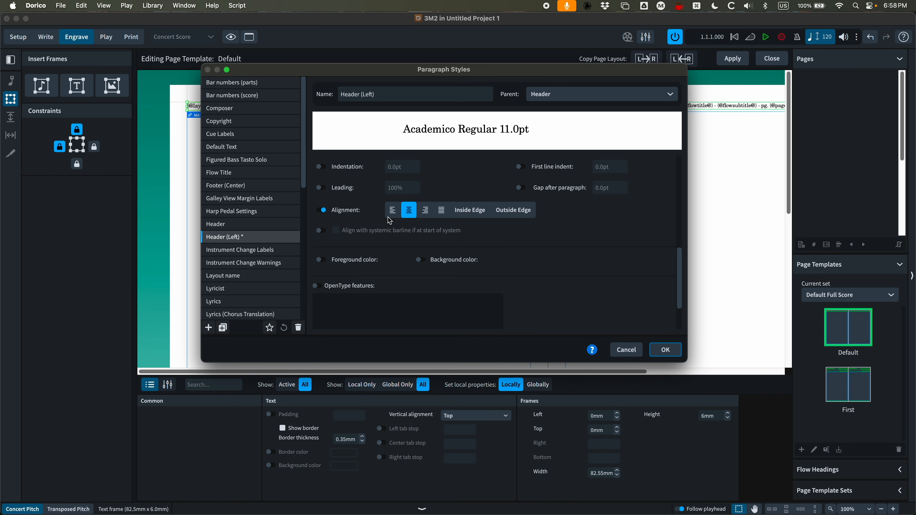
scroll(374, 228, up, 6)
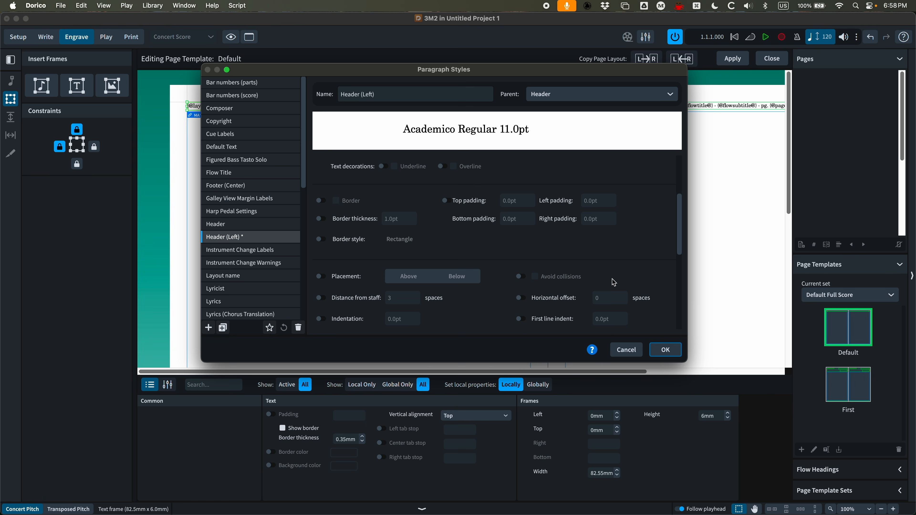
click(666, 349)
Apply the Header (Left) paragraph style to the Layout Name frame's text
double_click(213, 106)
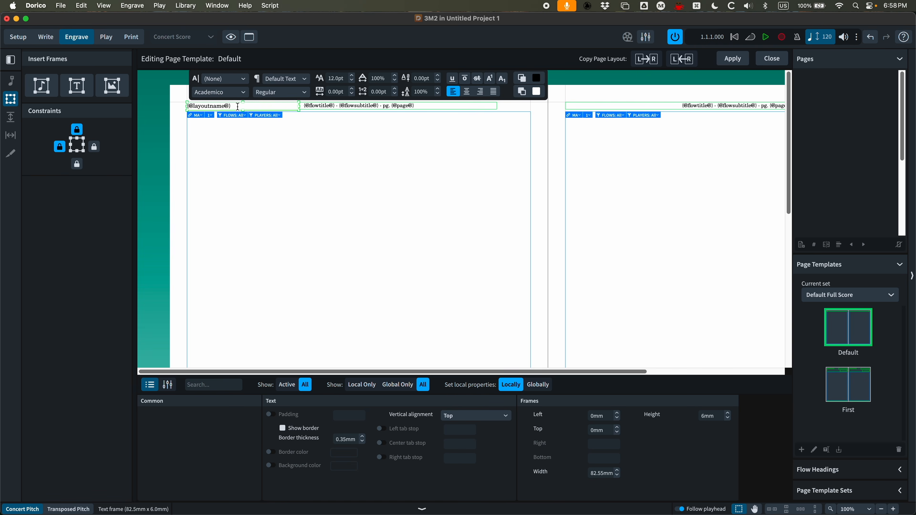
click(307, 82)
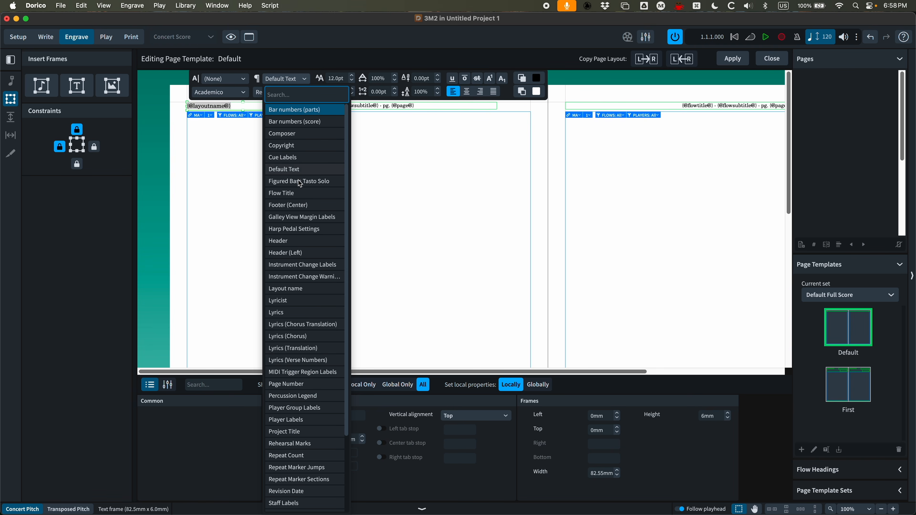
click(291, 253)
key(Escape)
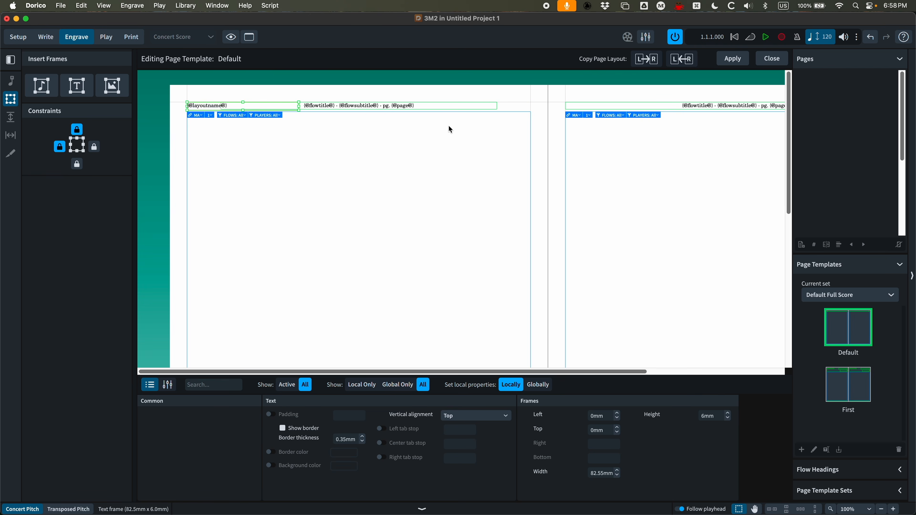
Draw a text frame about 82 mm by 5.3 mm at the header's right end, unlocking its left and bottom constraints
click(448, 126)
click(76, 88)
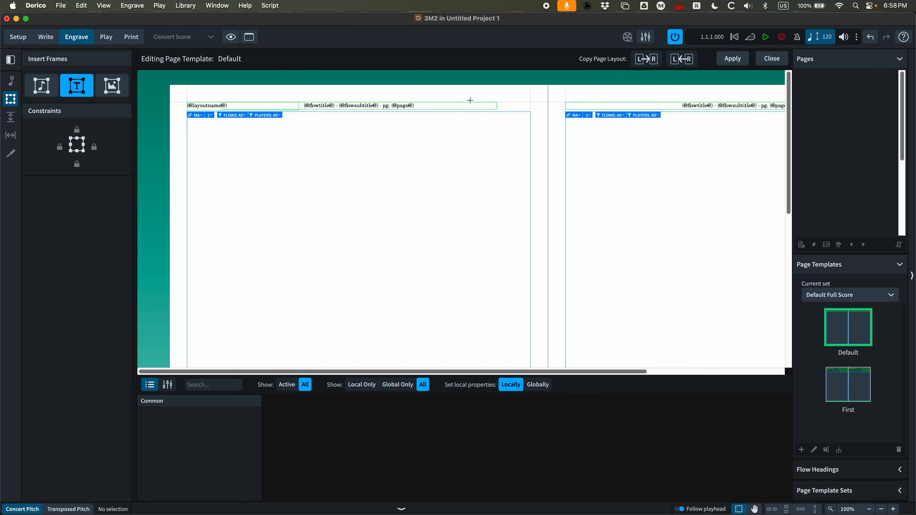
drag(448, 100, 533, 109)
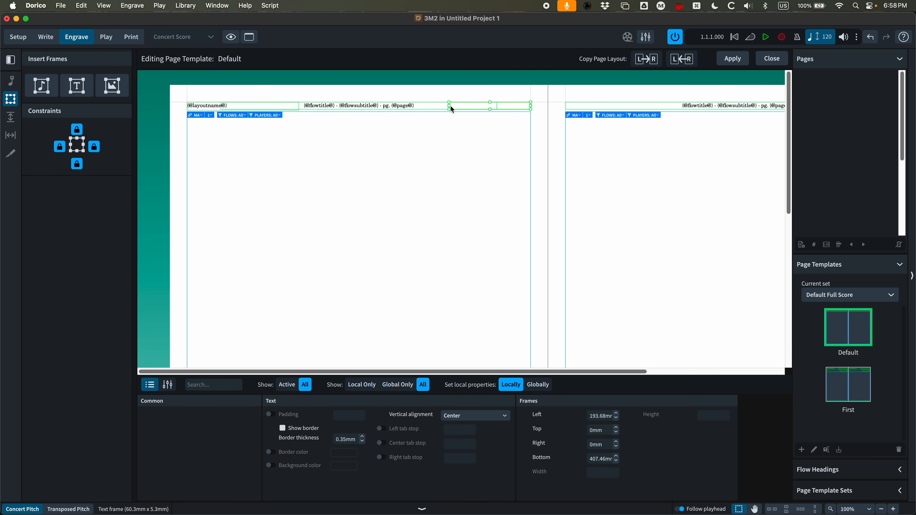
drag(449, 105, 420, 106)
click(62, 147)
click(77, 165)
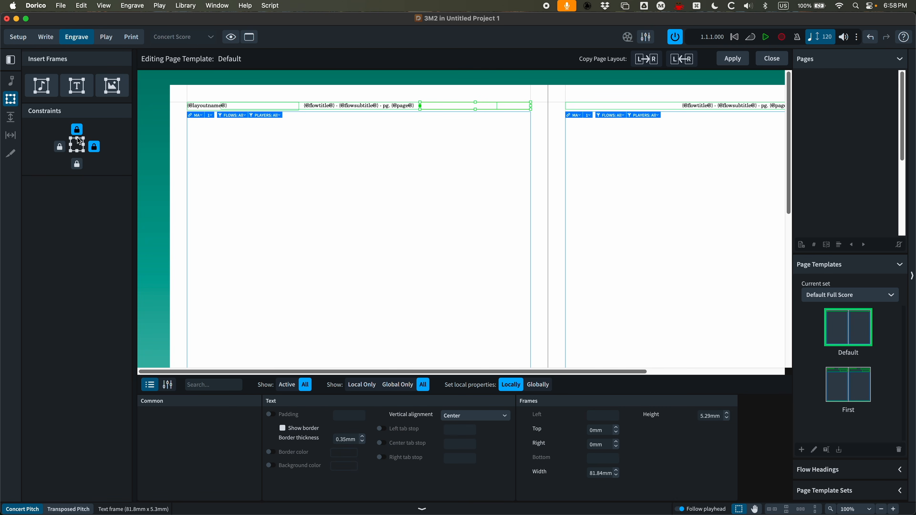
Insert a Project Title token into the right header frame and set its vertical alignment to Top
double_click(515, 105)
right_click(518, 106)
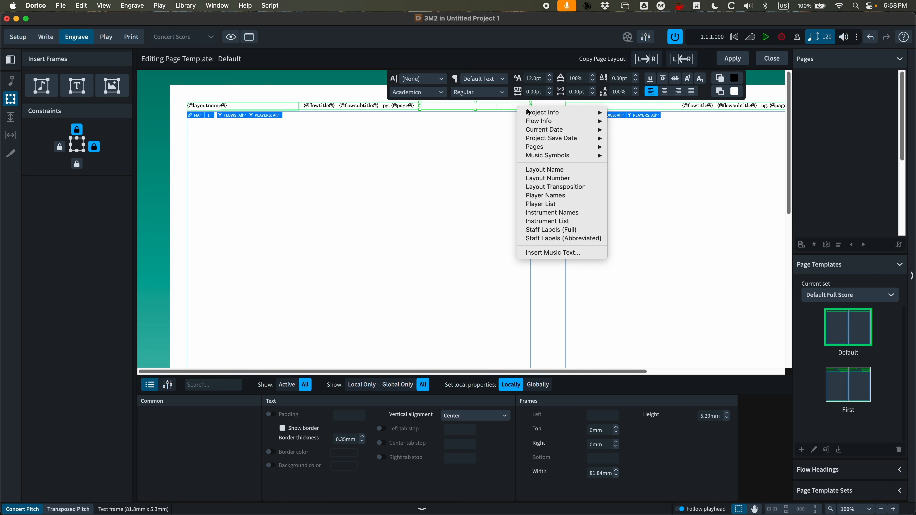
mouse_move(543, 112)
click(639, 114)
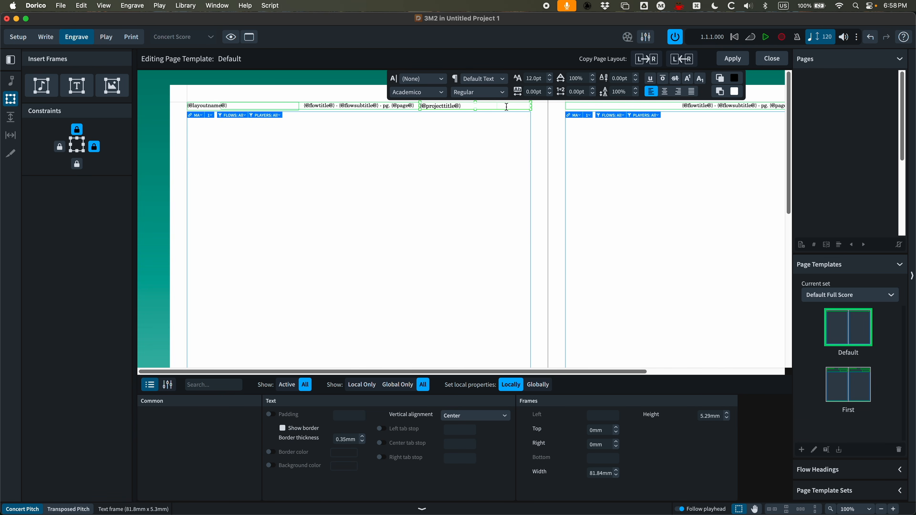
key(Escape)
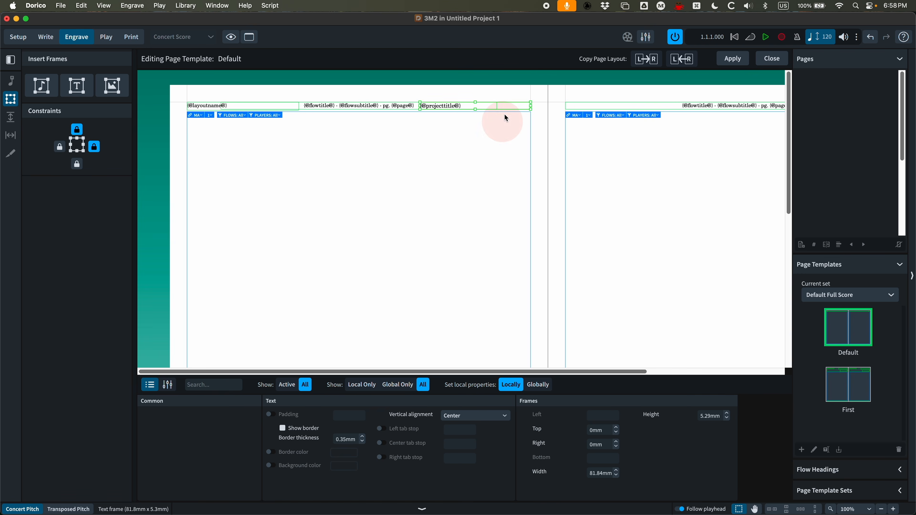
click(468, 418)
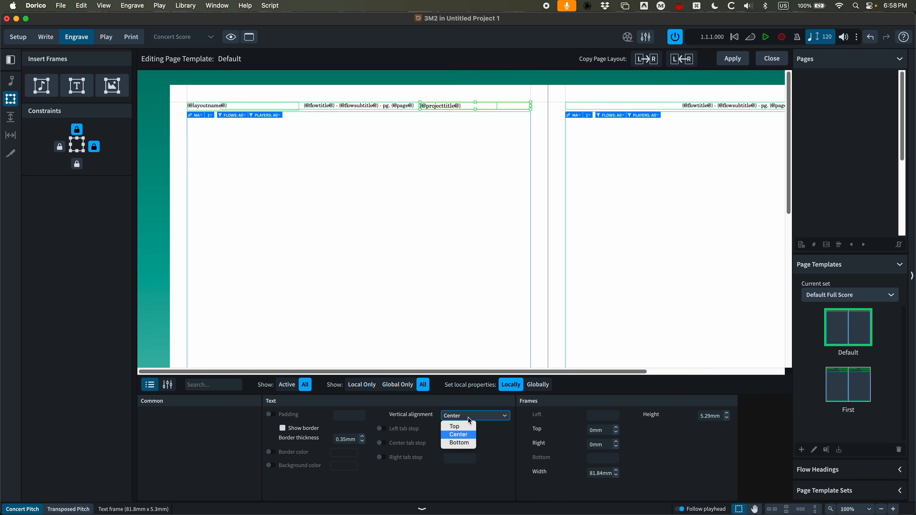
click(457, 427)
Duplicate the Header paragraph style as a new style named Header (Right)
click(198, 5)
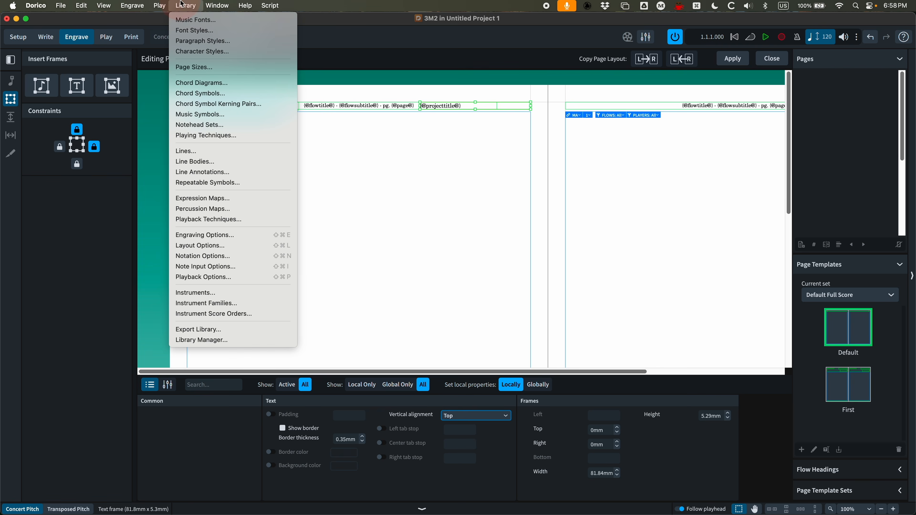
click(201, 43)
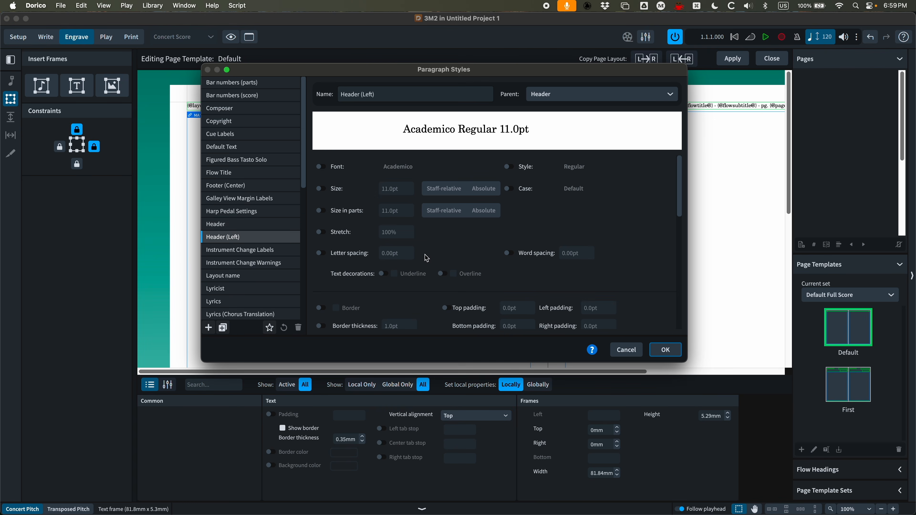
click(237, 225)
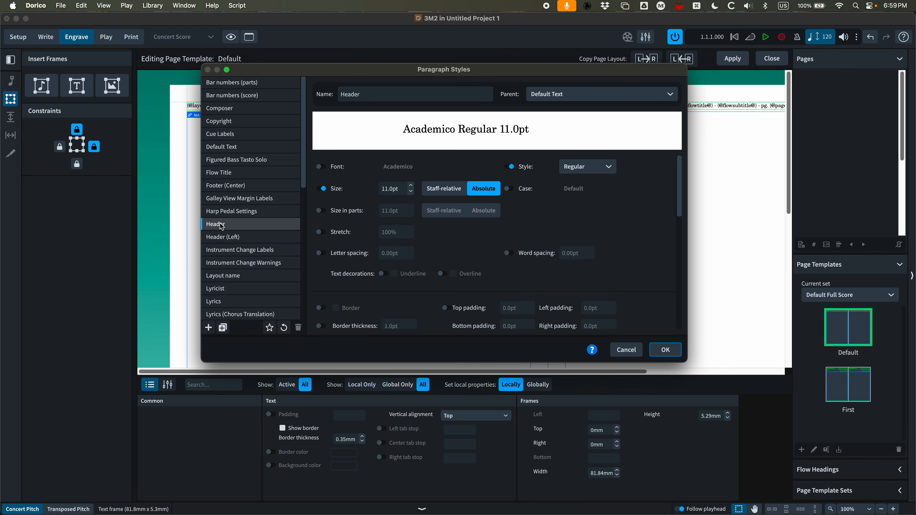
click(223, 327)
click(381, 94)
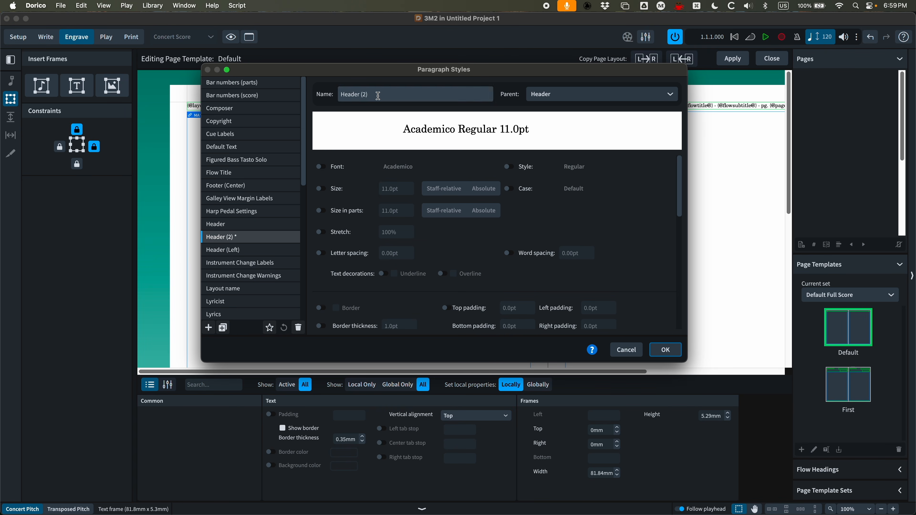
key(BackSpace)
key(BackSpace)
text(Right)
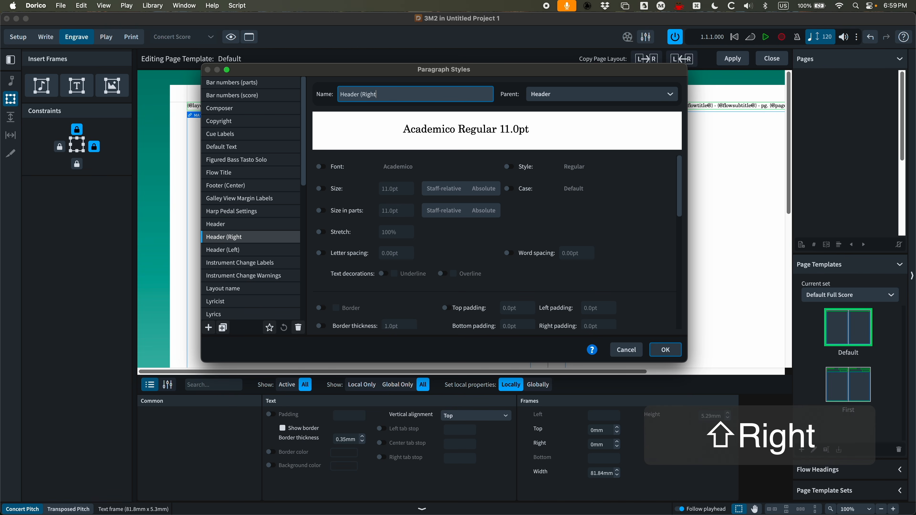
text())
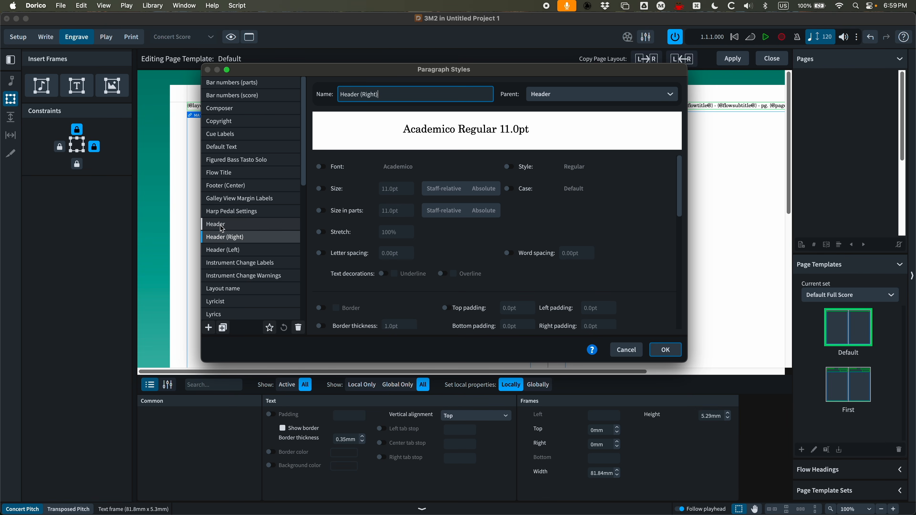
Set the Header (Right) style's alignment to right-aligned and confirm the dialog
click(233, 227)
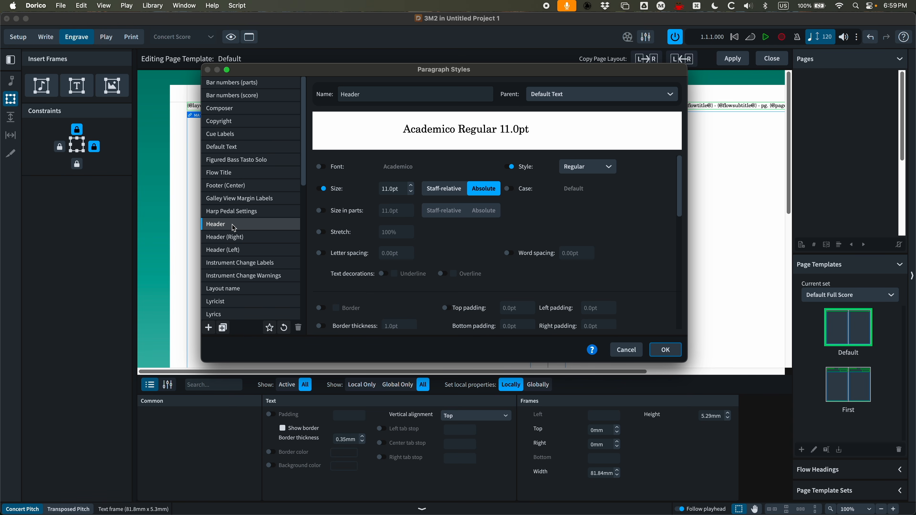
click(219, 239)
click(225, 247)
click(226, 238)
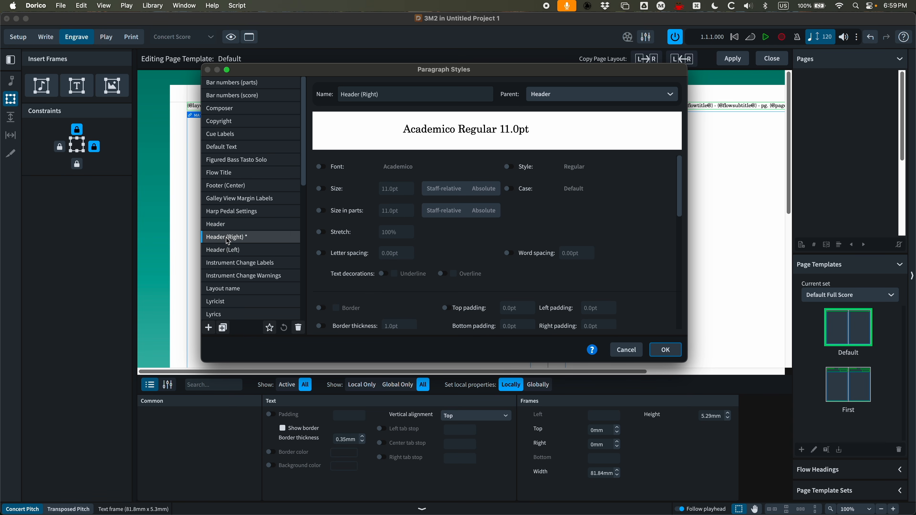
click(220, 224)
click(225, 236)
scroll(335, 217, down, 10)
click(320, 238)
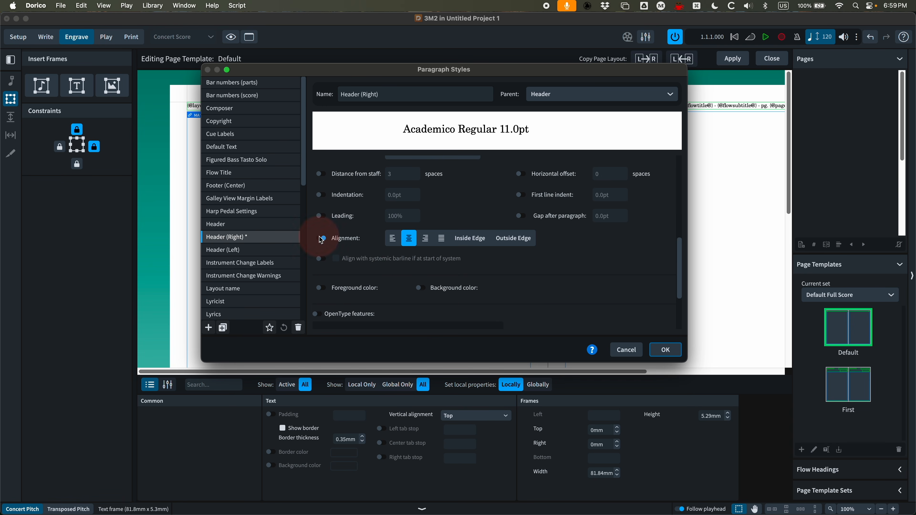
click(426, 238)
click(666, 350)
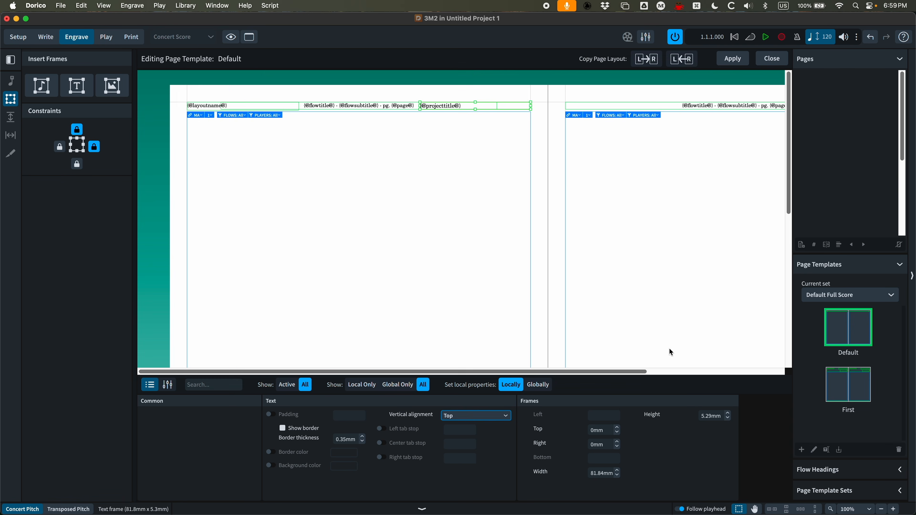
Apply the Header (Right) paragraph style to the project title token in the right header frame
double_click(523, 107)
drag(493, 107, 419, 105)
click(504, 83)
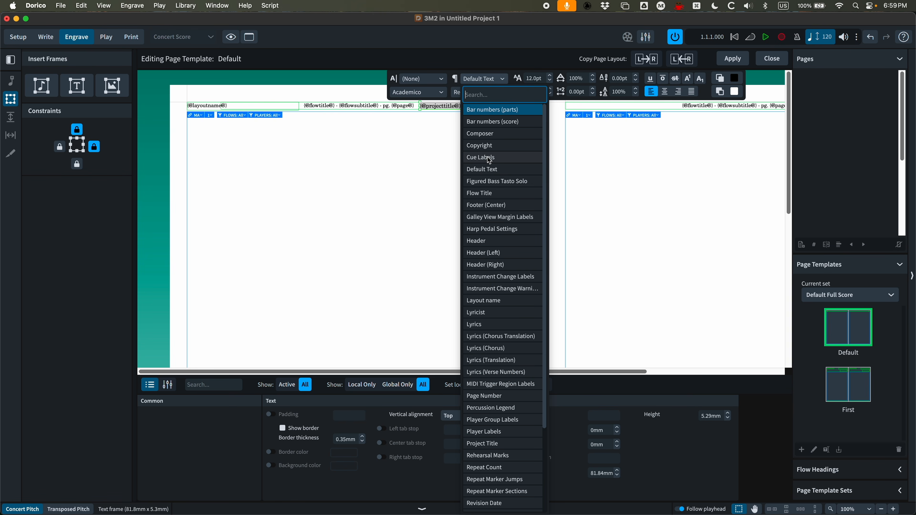
click(500, 267)
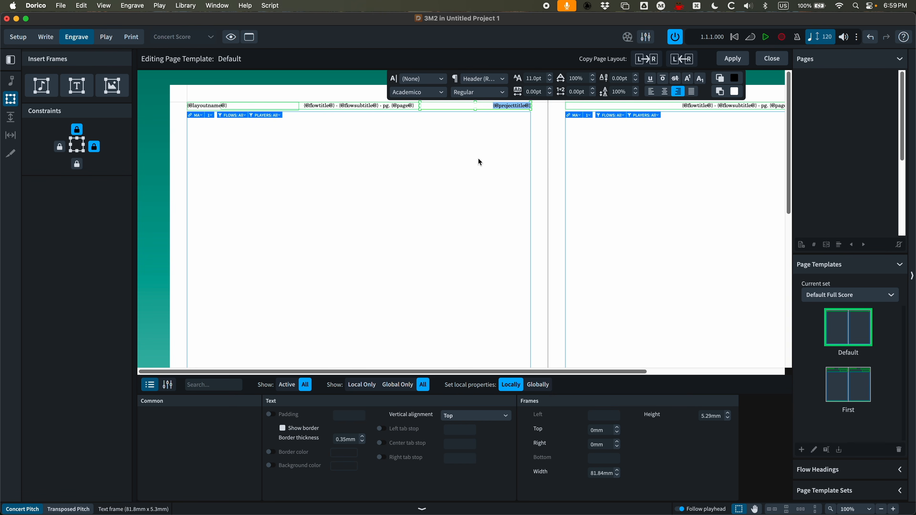
click(480, 164)
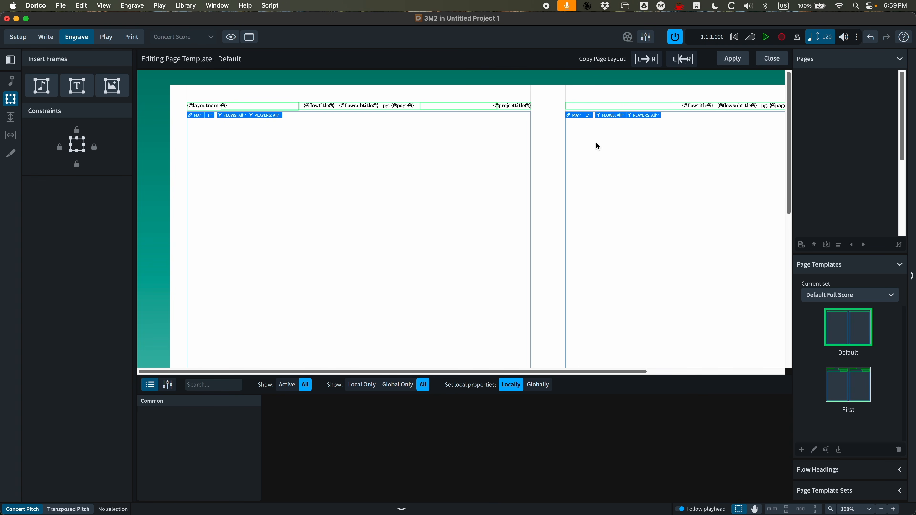
Copy the left page layout to the right page and apply the template changes
click(646, 59)
click(734, 60)
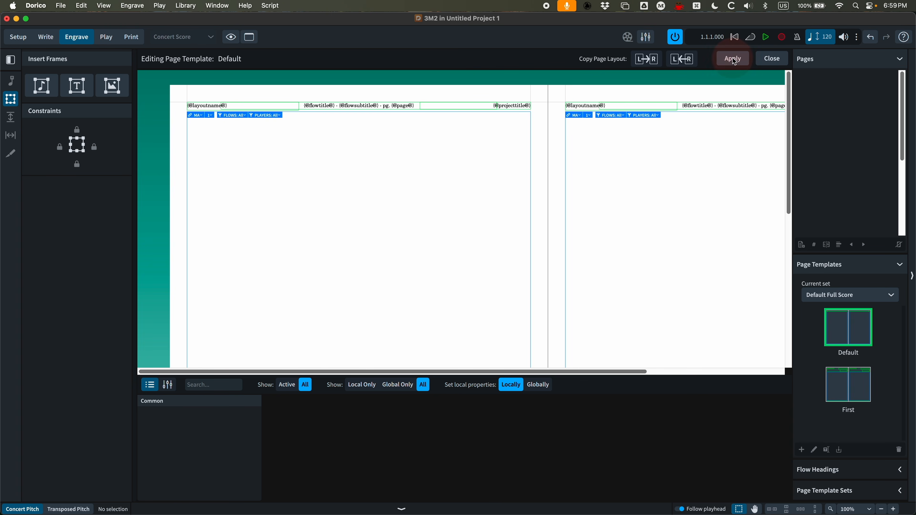
Set the left page music frame's bottom offset to 0.25in and copy the left page layout to the right page
scroll(452, 180, down, 10)
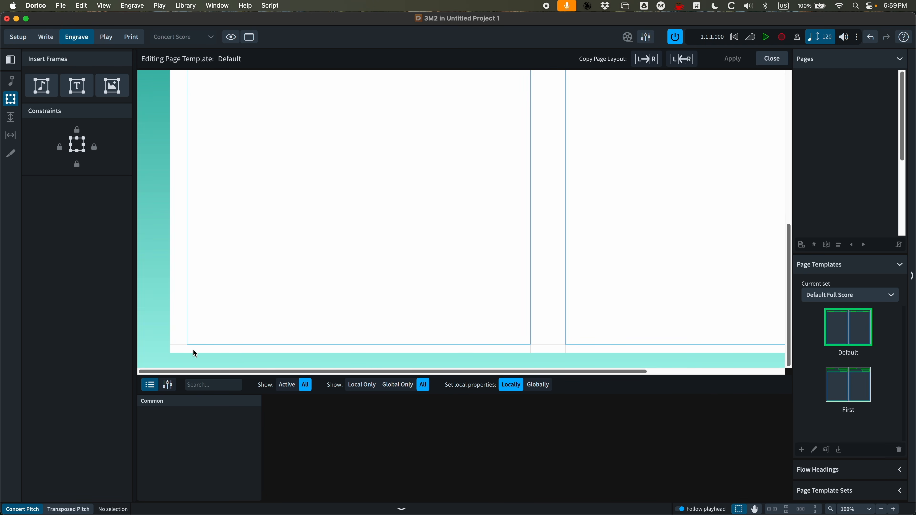
click(204, 346)
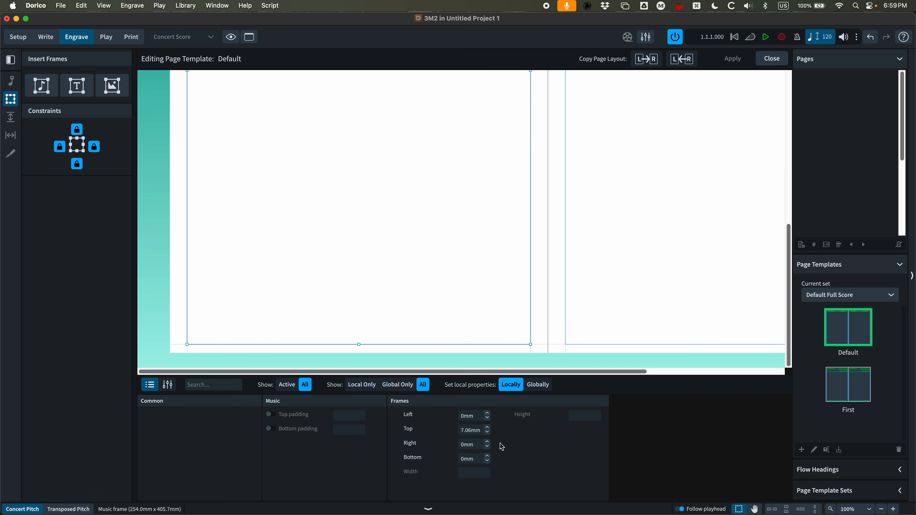
drag(478, 460, 436, 464)
text(0.25in)
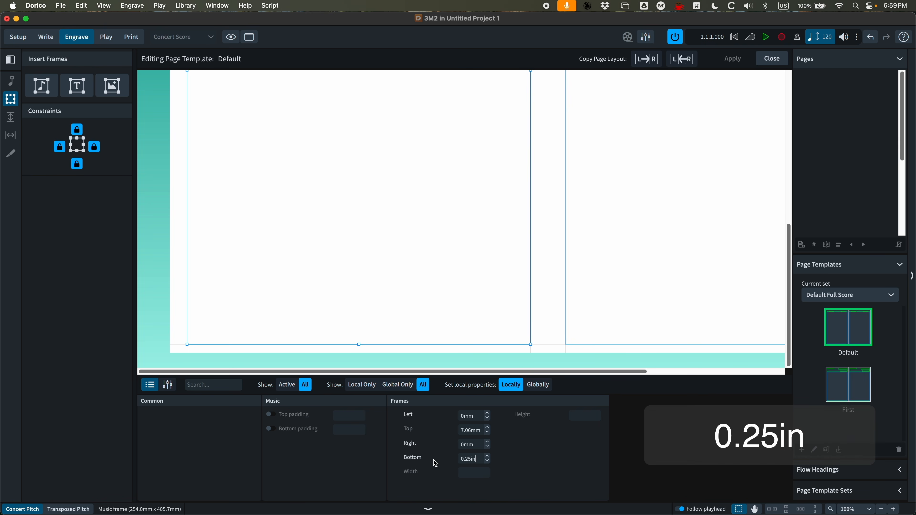
key(Return)
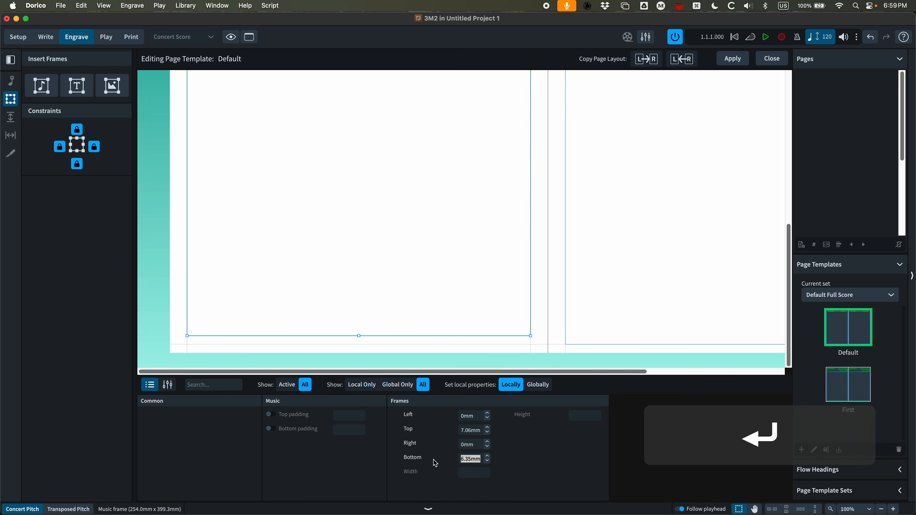
click(646, 63)
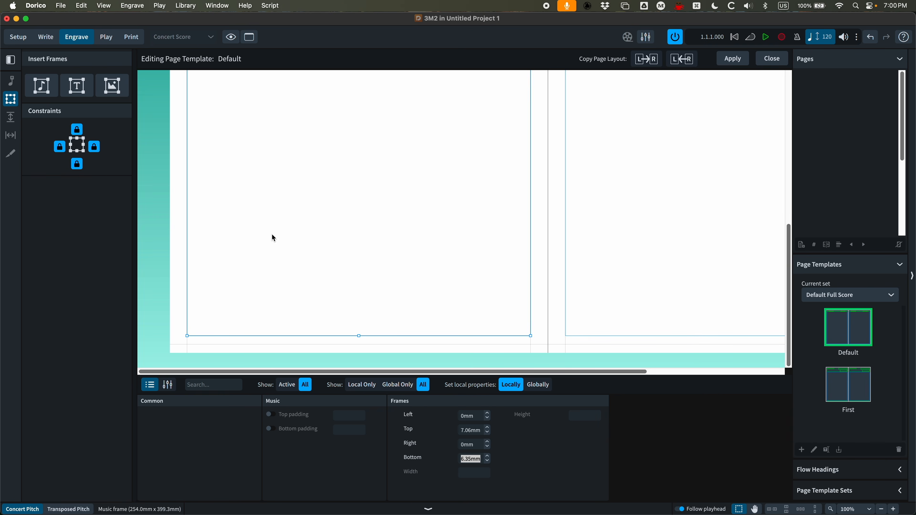
Draw a text frame about 53 mm by 4.9 mm at the footer's right end and unlock its top and left constraints
click(82, 91)
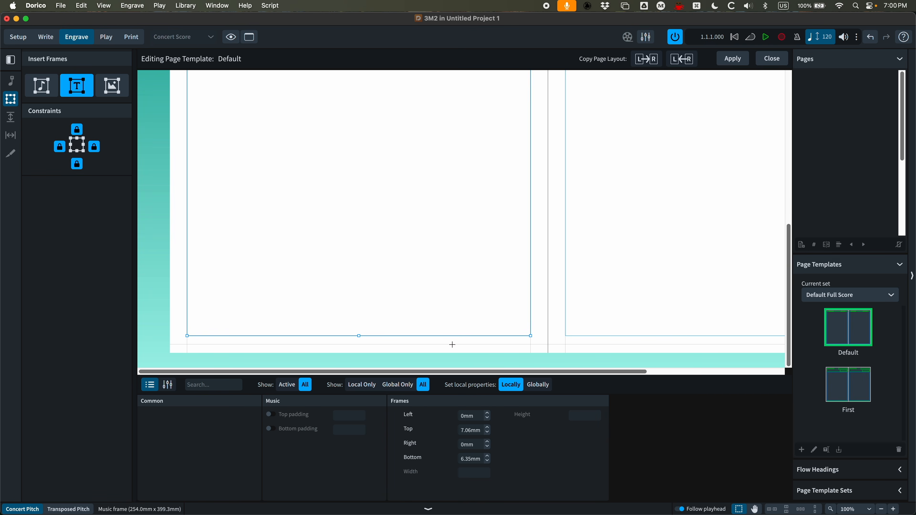
drag(459, 344, 539, 338)
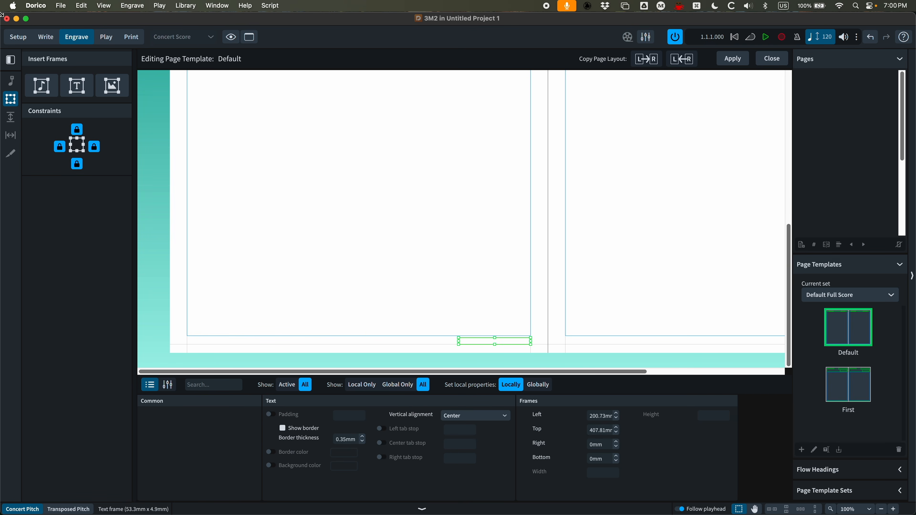
click(78, 129)
click(64, 148)
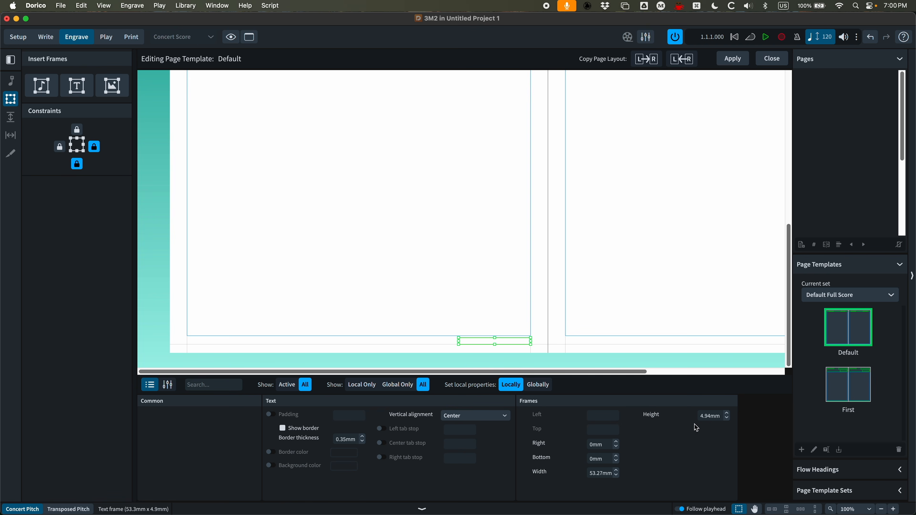
Set the footer text frame's height to 0.25in
click(720, 418)
text(0)
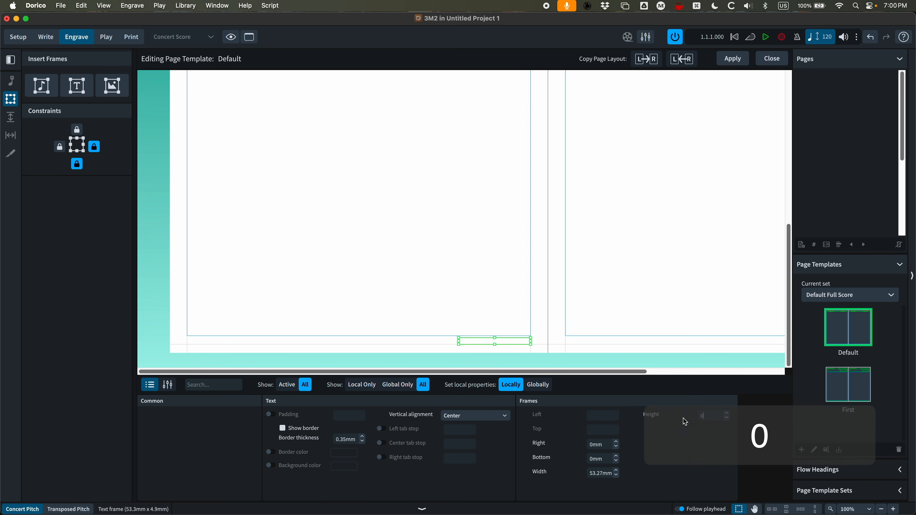
text(.25in)
key(Return)
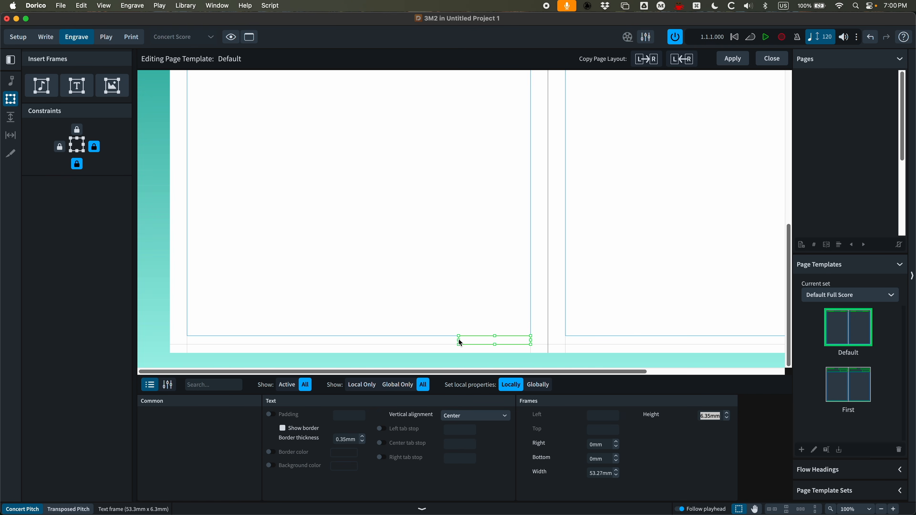
Widen the footer frame to about 61 mm and insert a Flow Info Composition Year token into it
drag(458, 339, 448, 338)
double_click(507, 342)
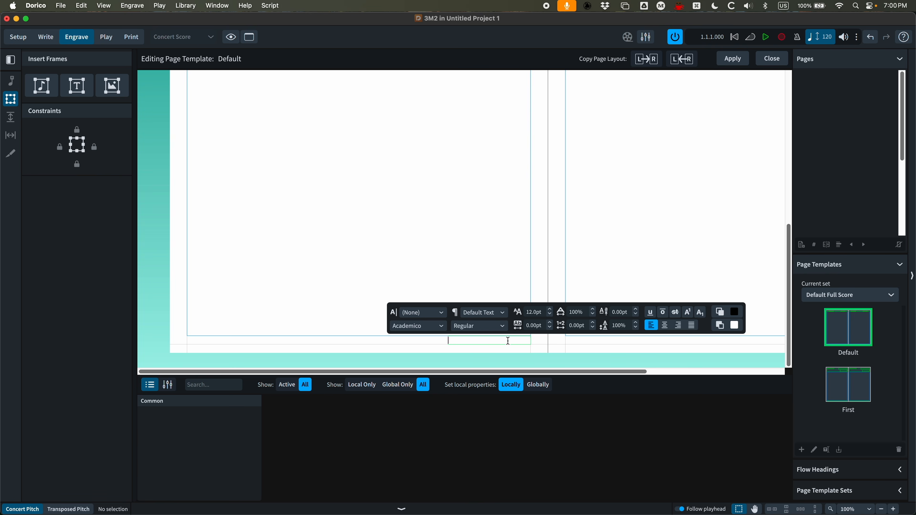
right_click(471, 342)
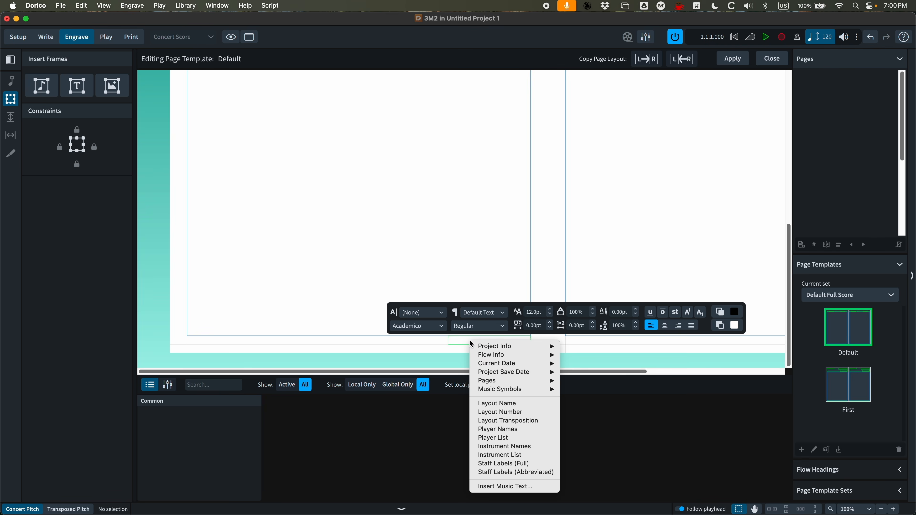
mouse_move(499, 355)
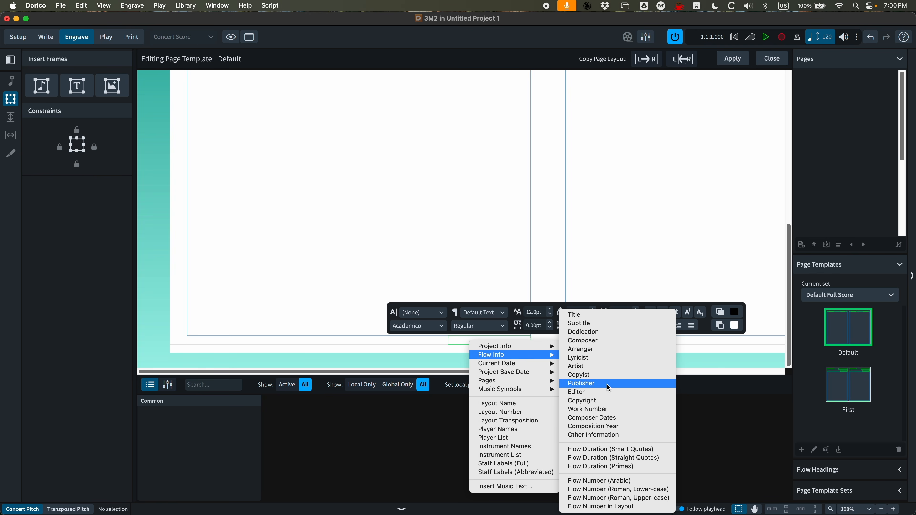
click(606, 426)
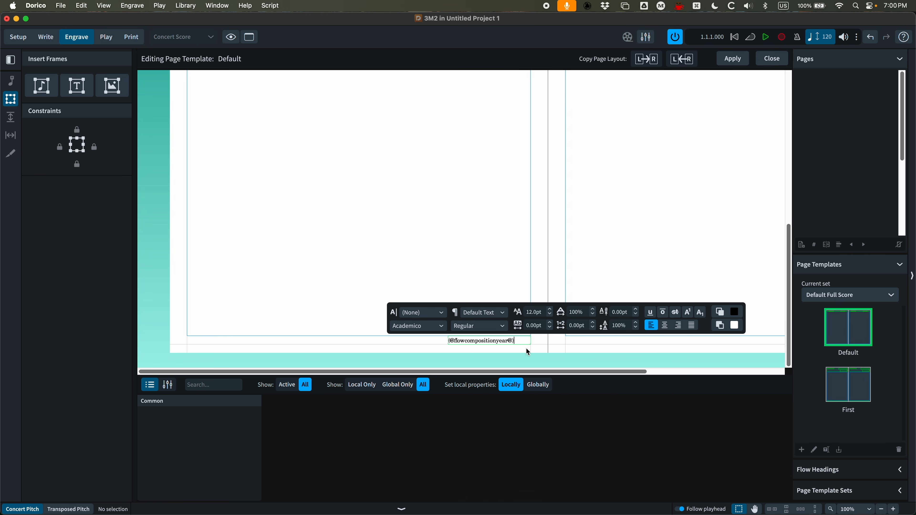
key(Escape)
Set the footer frame's vertical alignment to Bottom
click(451, 416)
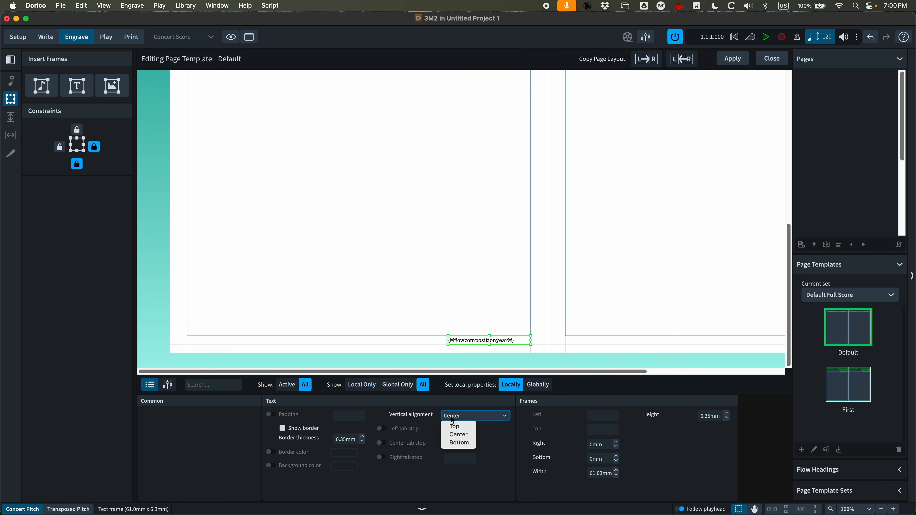
click(457, 443)
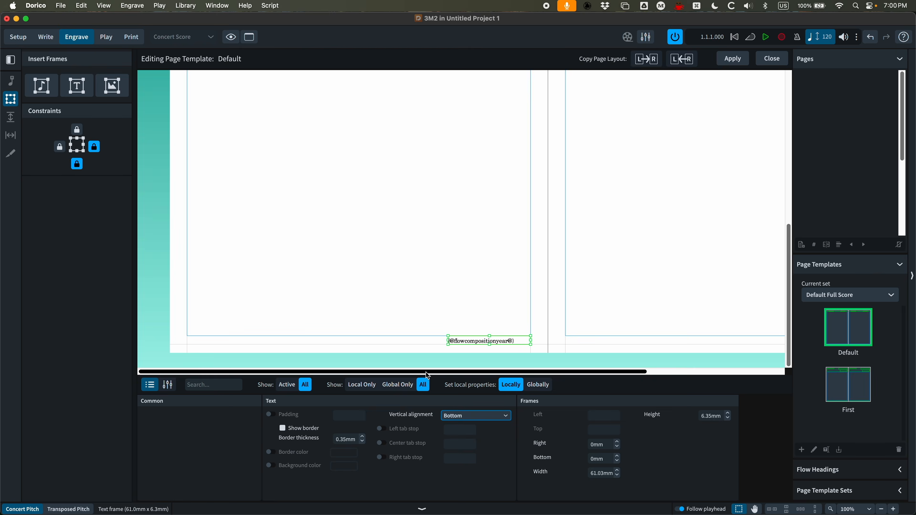
click(421, 338)
Duplicate the Footer (Center) paragraph style as a new style named Footer (Right)
click(184, 4)
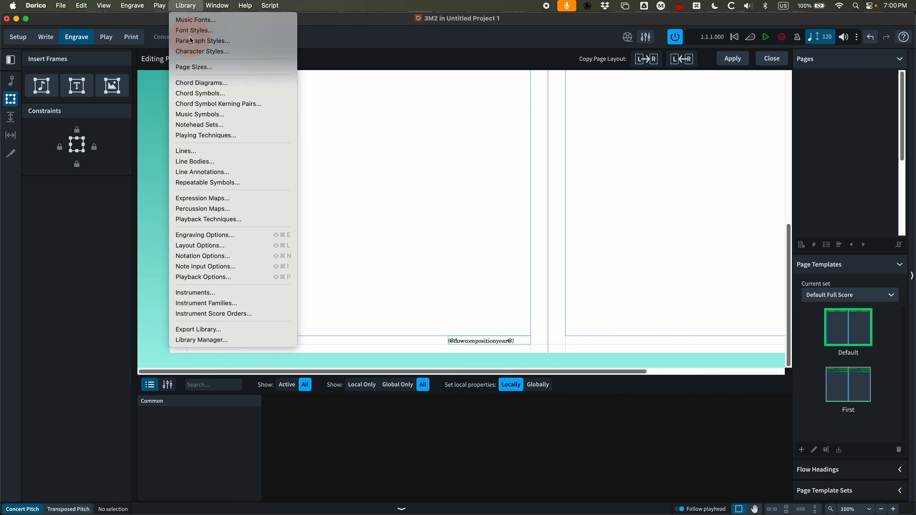
click(198, 40)
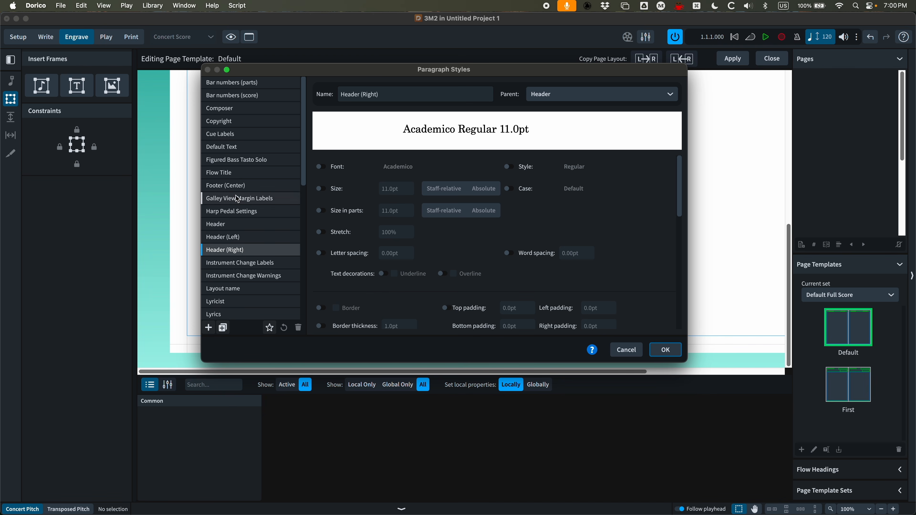
click(241, 187)
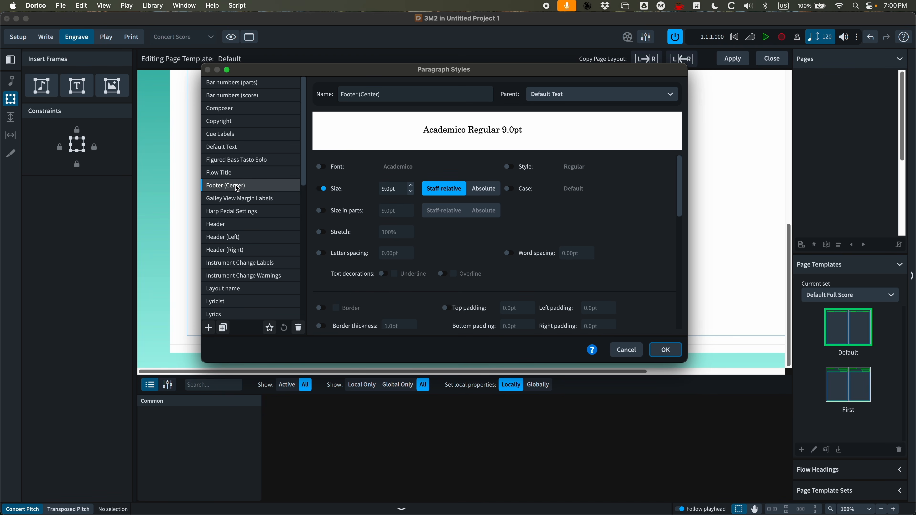
click(223, 327)
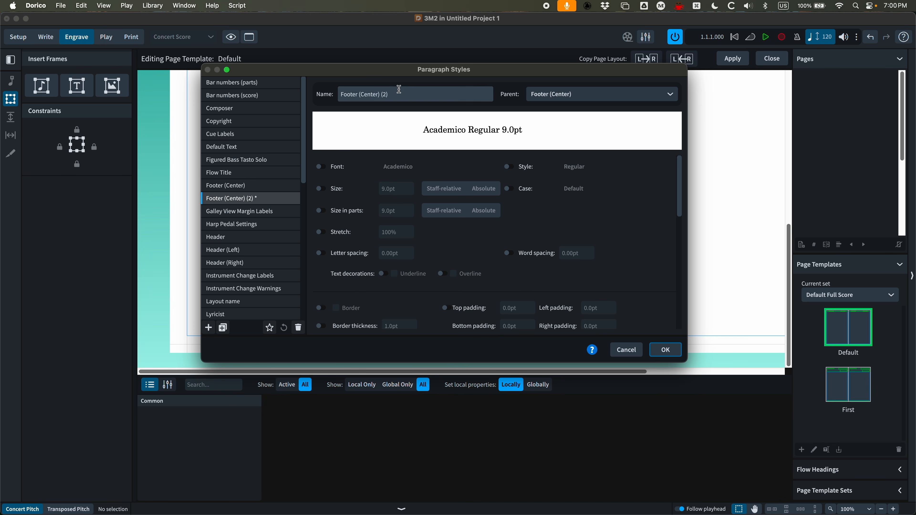
click(394, 94)
drag(394, 94, 360, 95)
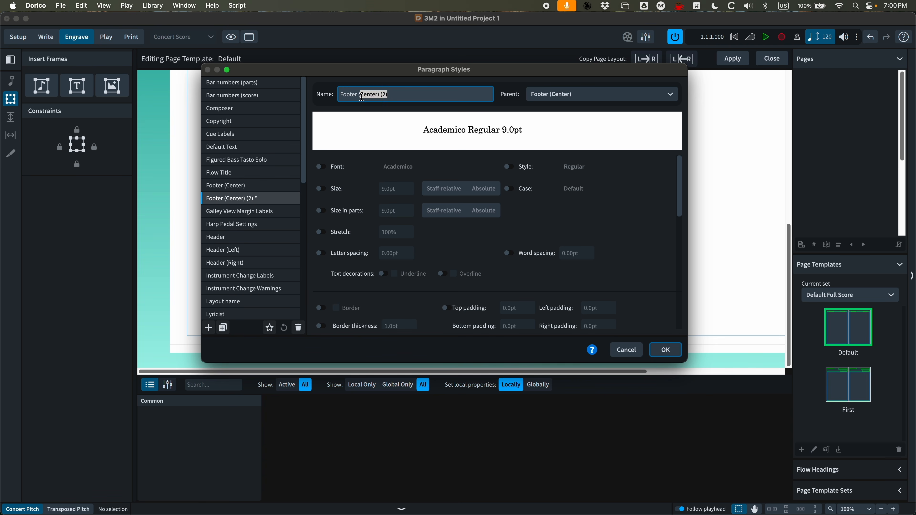
text(Right))
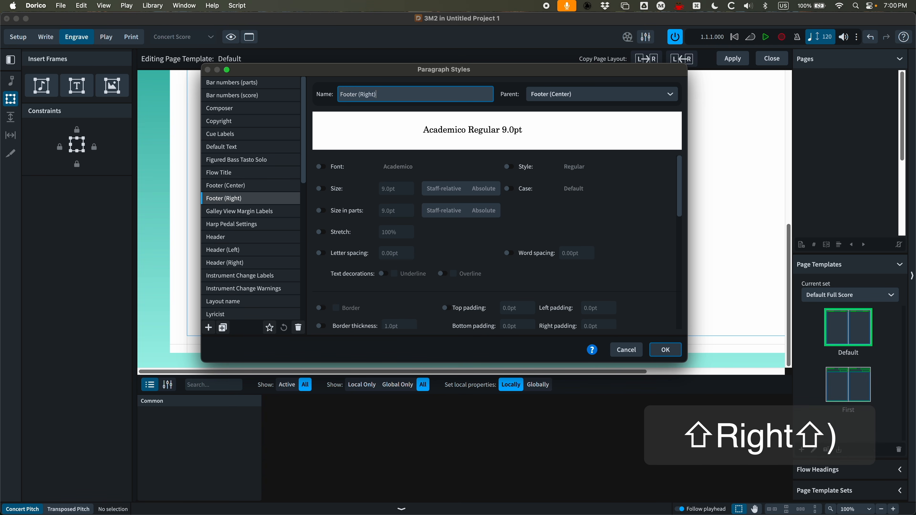
Set the Footer (Right) style's alignment to right-aligned and confirm the dialog
click(242, 198)
scroll(403, 198, down, 10)
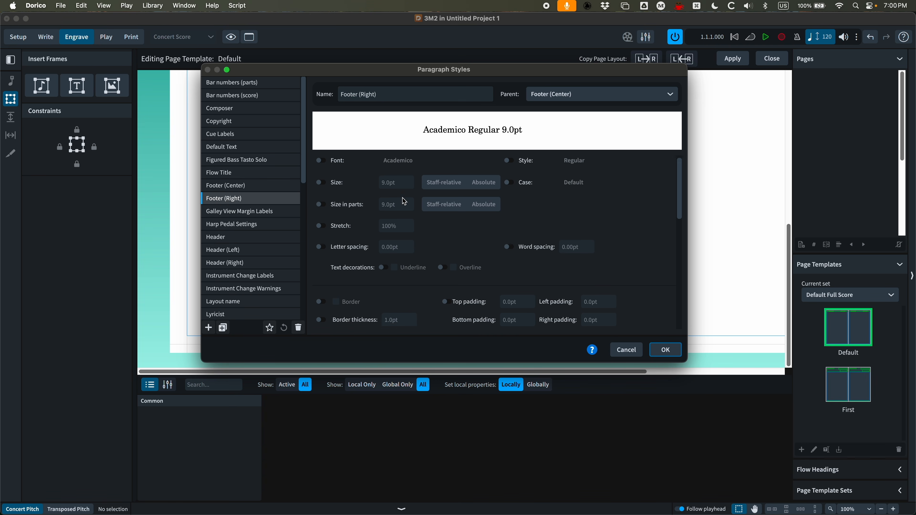
click(319, 231)
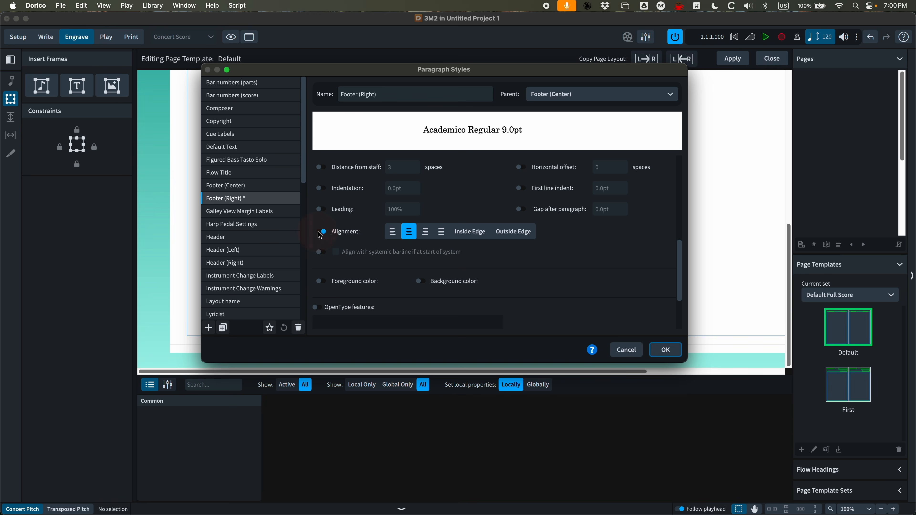
click(426, 233)
click(665, 349)
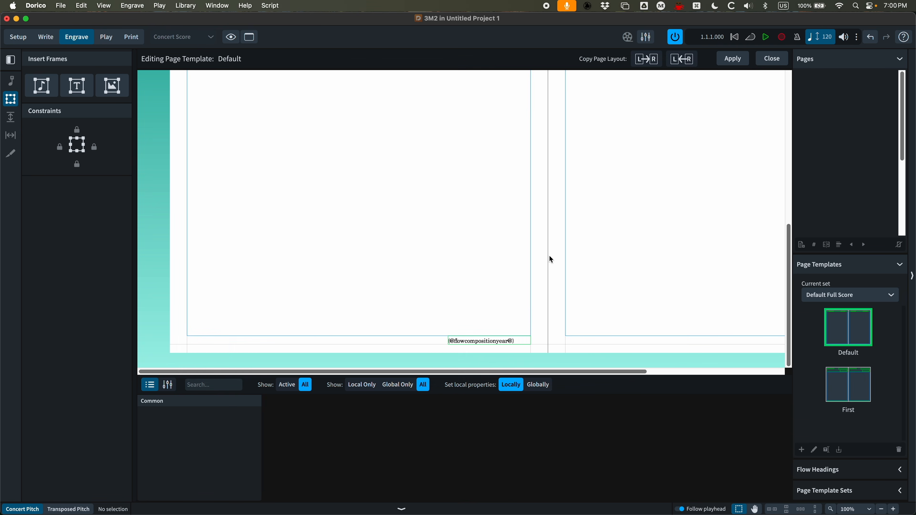
Apply the Footer (Right) paragraph style to the composition year token in the footer frame
double_click(521, 341)
drag(517, 342, 431, 343)
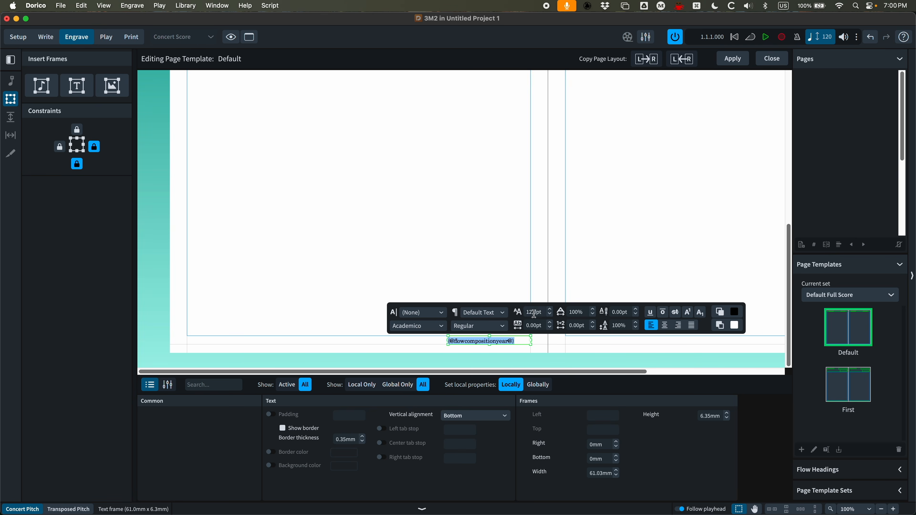
click(503, 314)
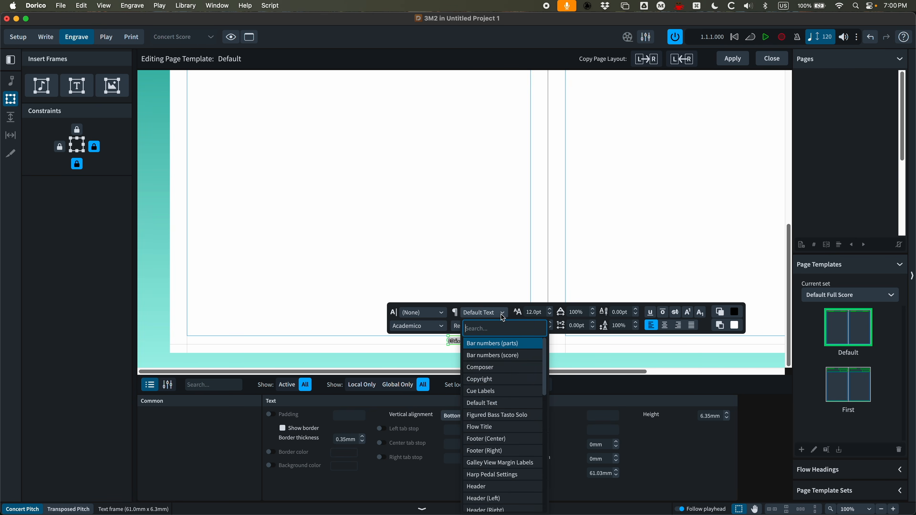
click(490, 450)
click(390, 282)
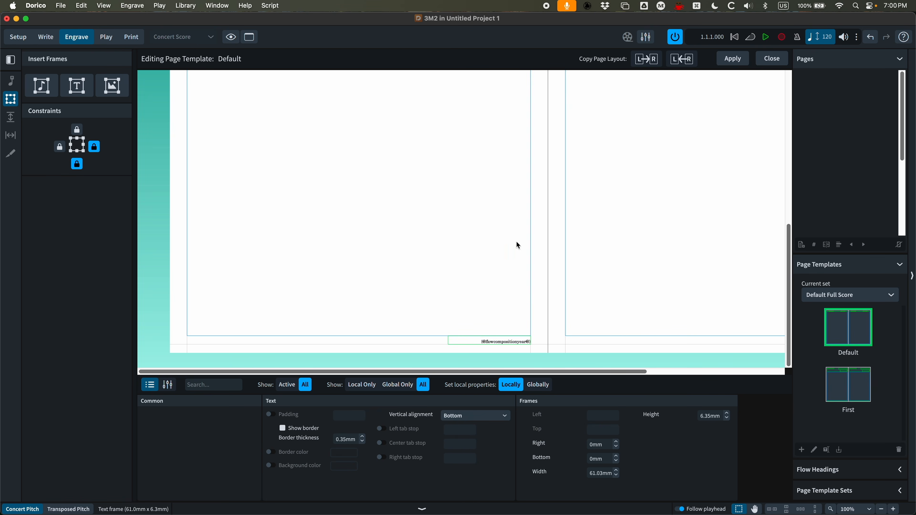
Apply the page template changes and close the template editor
click(732, 59)
click(772, 58)
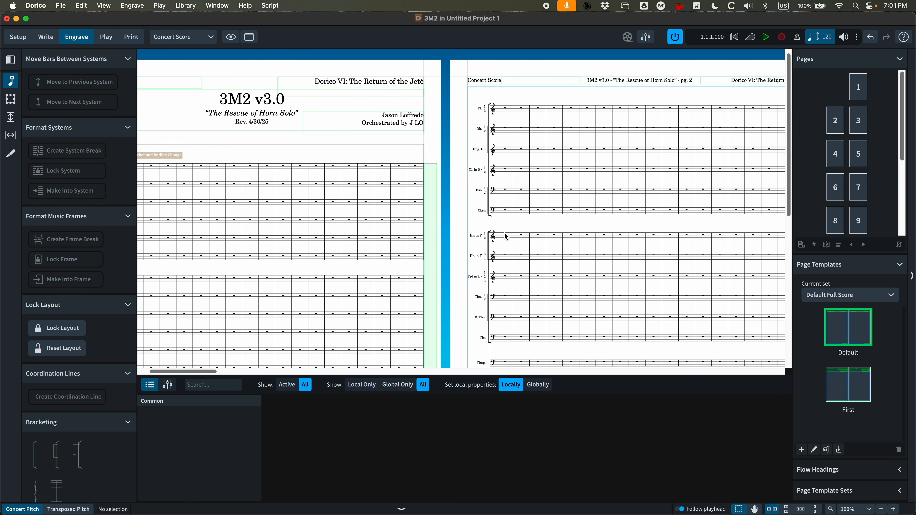
scroll(456, 248, right, 5)
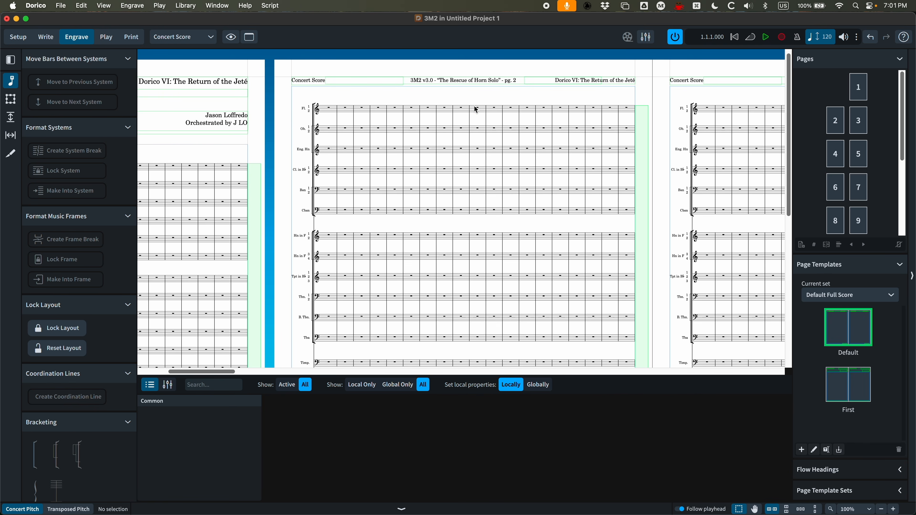
scroll(476, 109, left, 4)
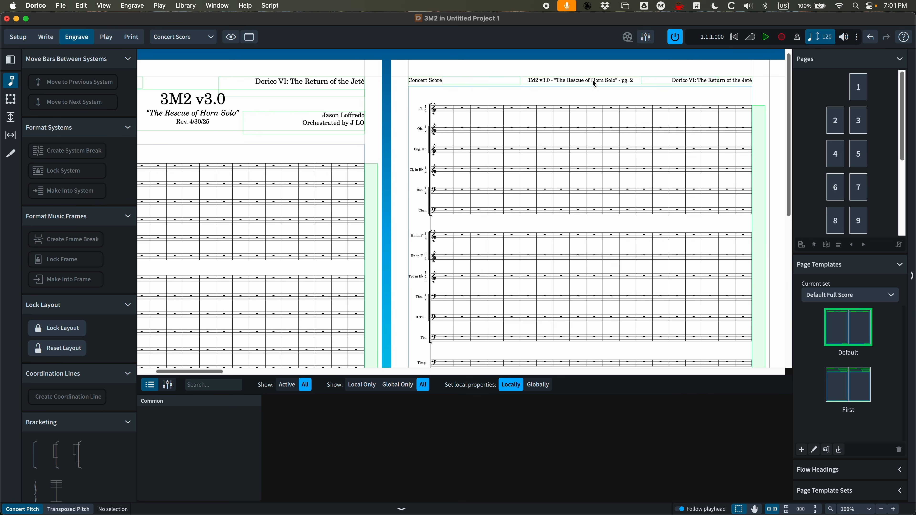
Set the flow subtitle token in the Default page template's header to italic, then apply and close the template
scroll(573, 80, right, 2)
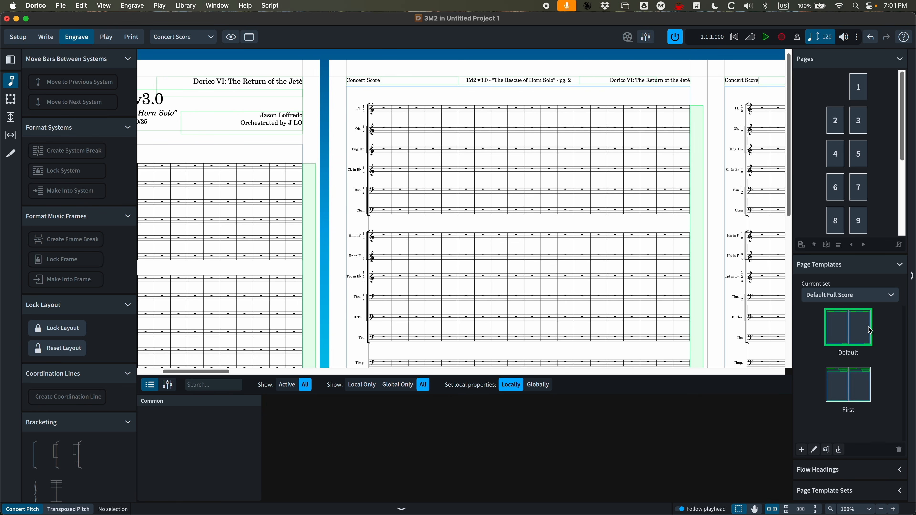
double_click(856, 324)
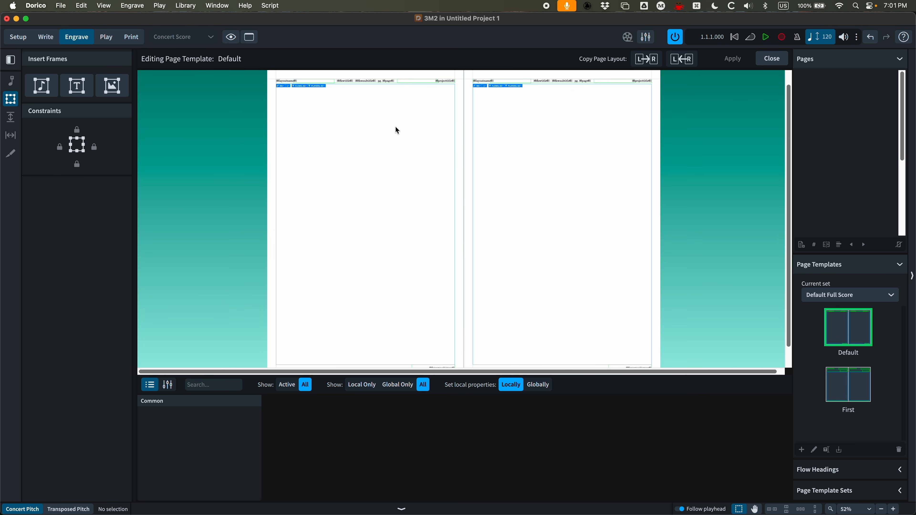
key(super+equal)
key(super+equal)
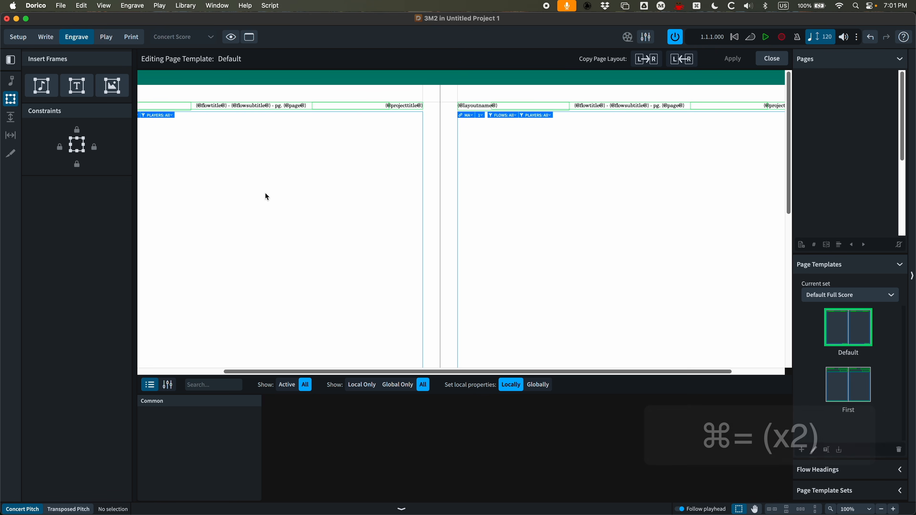
scroll(265, 197, left, 5)
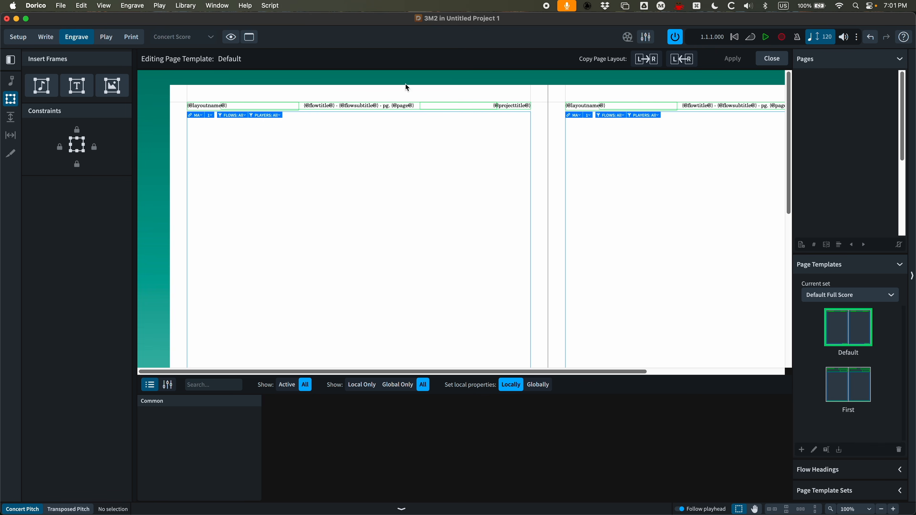
double_click(372, 105)
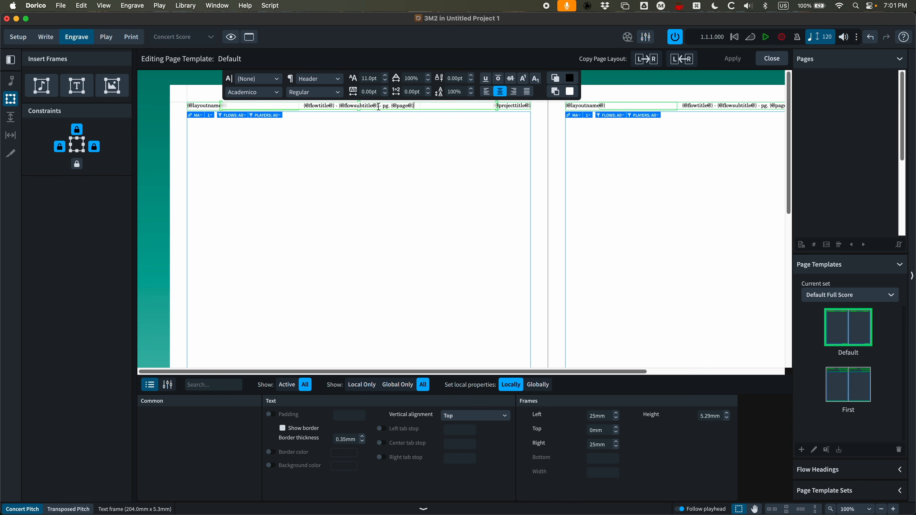
drag(378, 106, 339, 108)
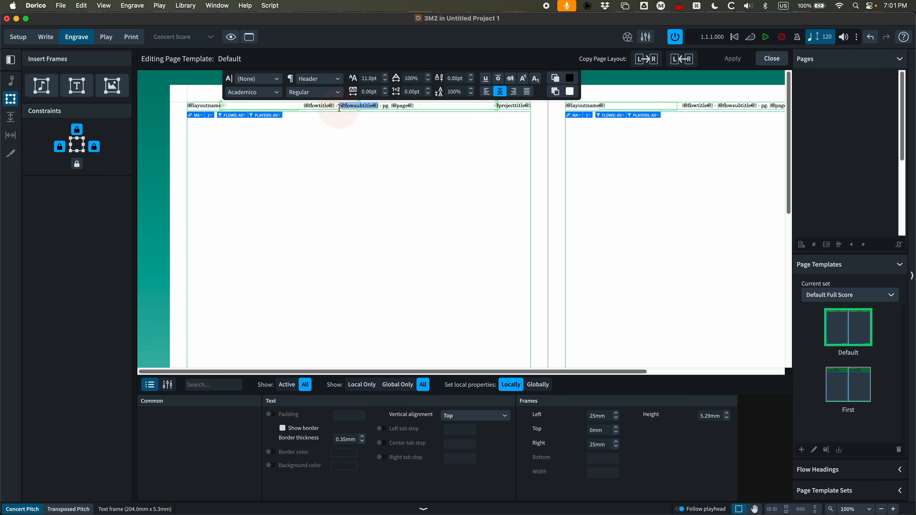
click(313, 92)
click(308, 106)
click(401, 162)
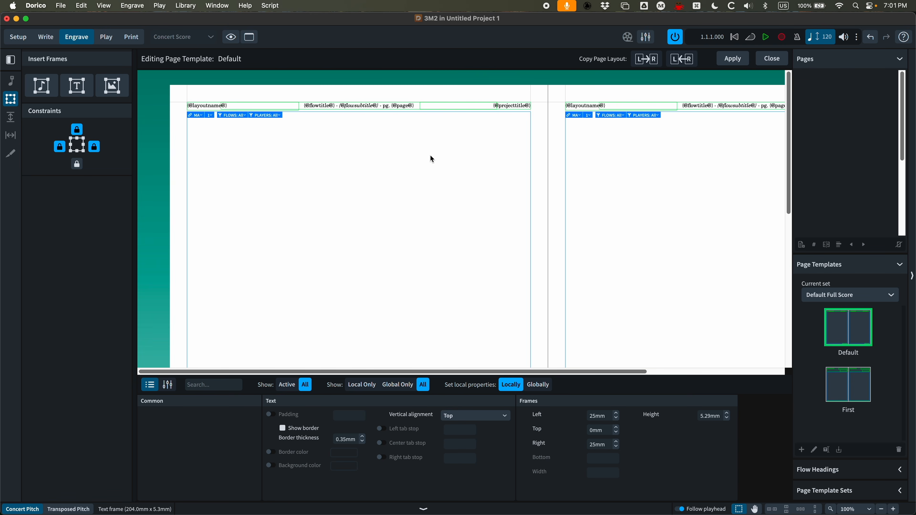
key(Escape)
click(733, 59)
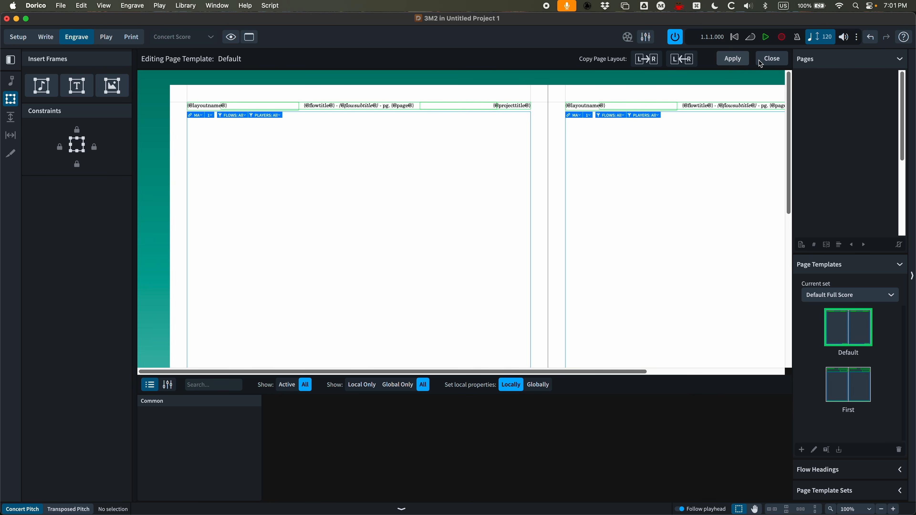
click(772, 59)
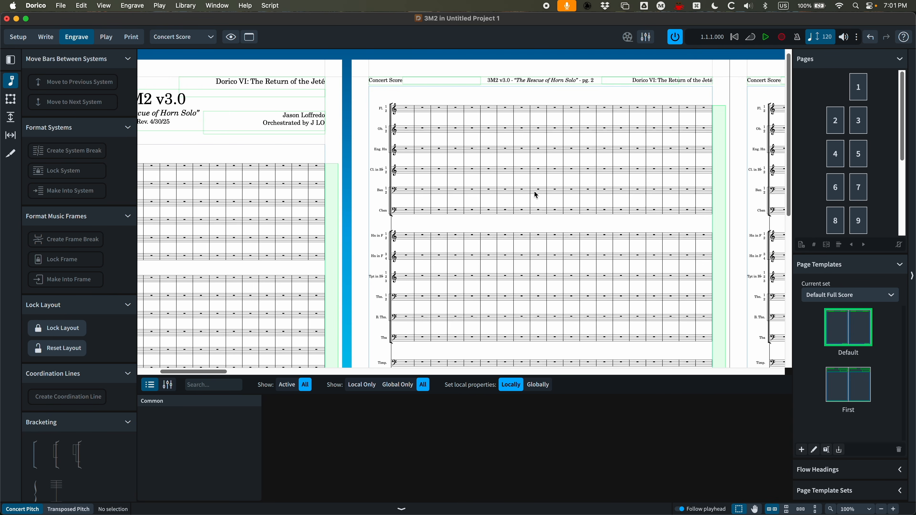
Review the headers and footers across the score pages
scroll(537, 195, right, 3)
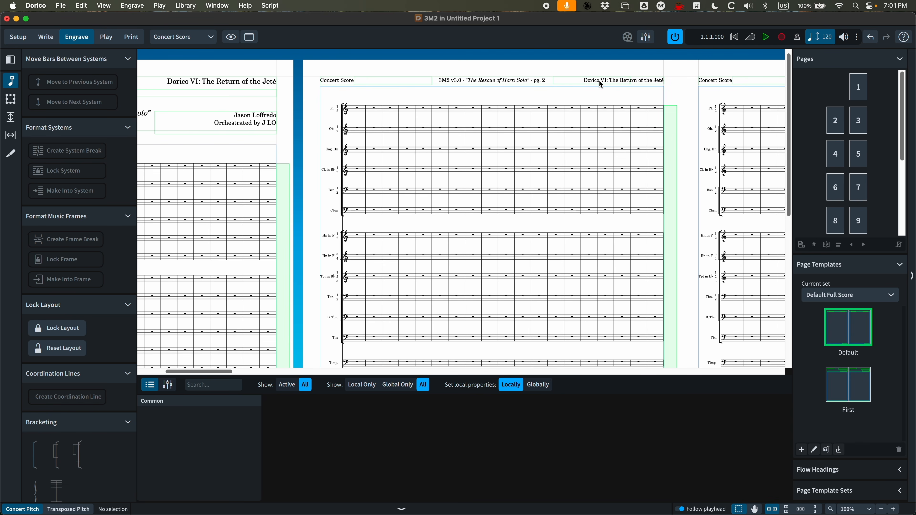
scroll(473, 183, down, 10)
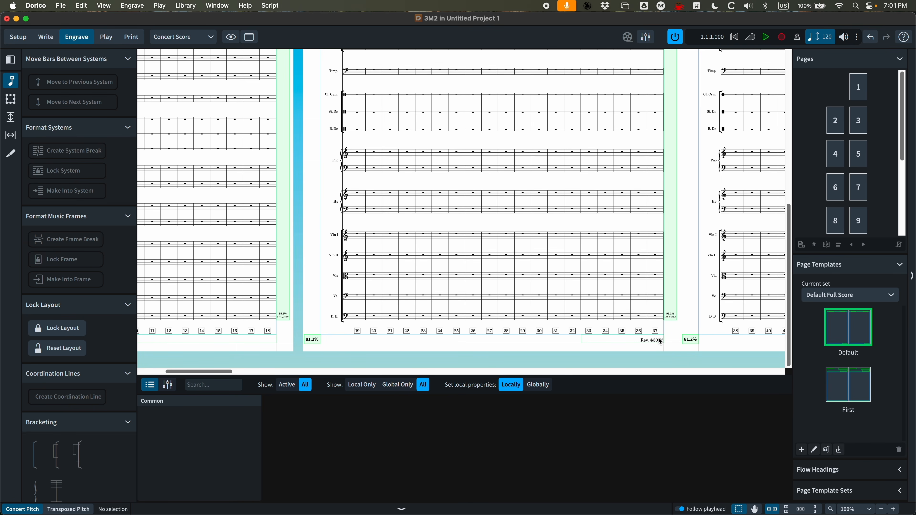
scroll(659, 340, right, 15)
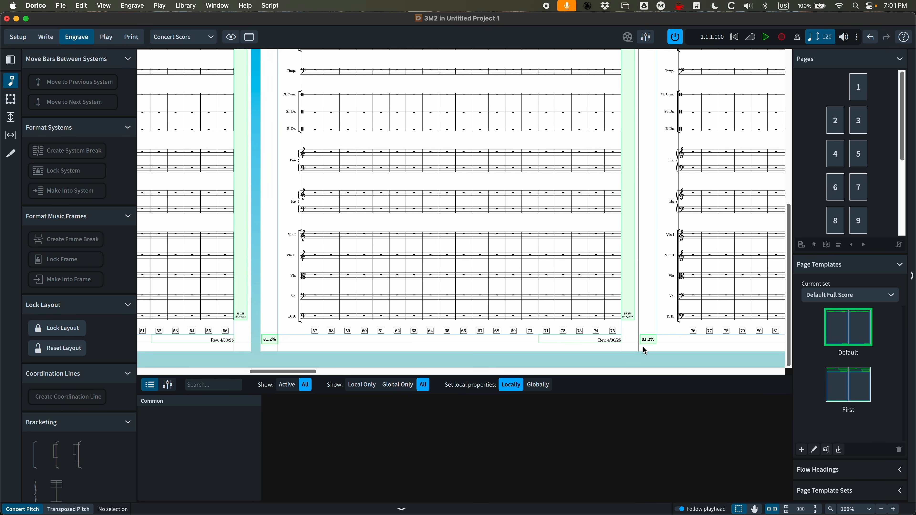
scroll(624, 345, left, 20)
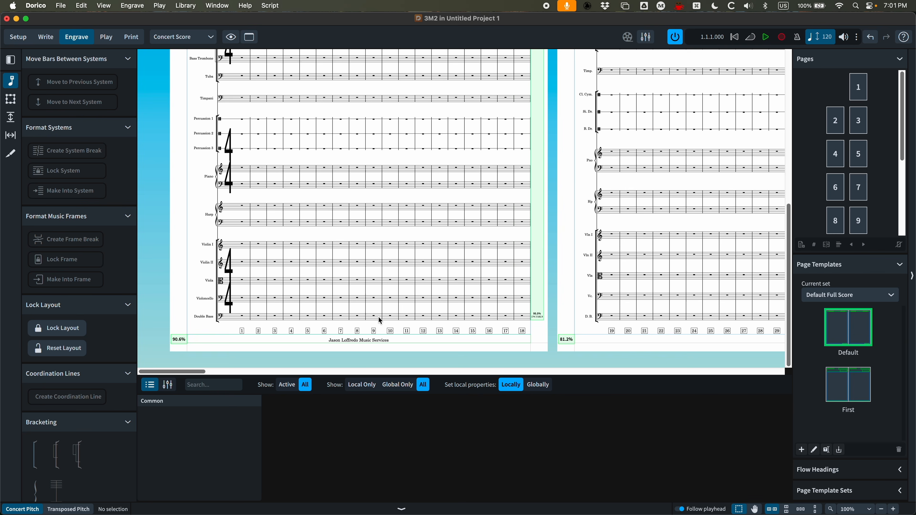
scroll(379, 319, up, 10)
click(402, 509)
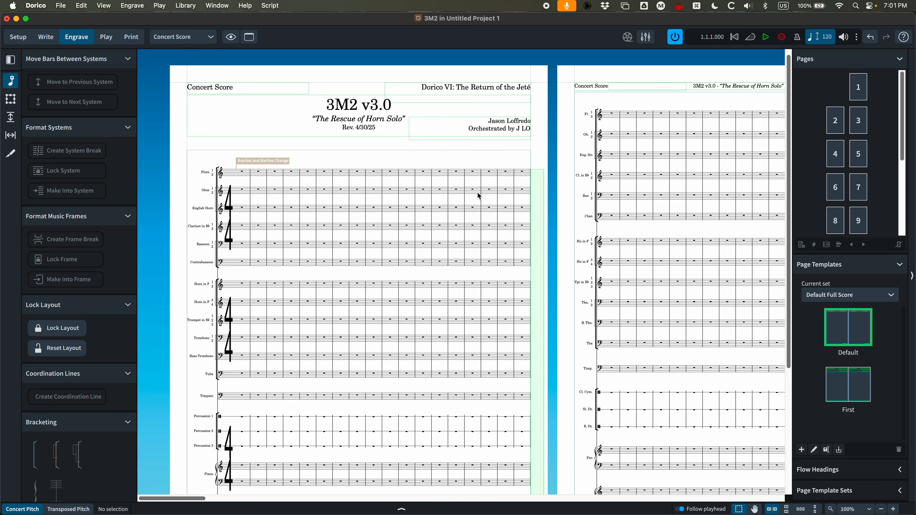
key(super+minus)
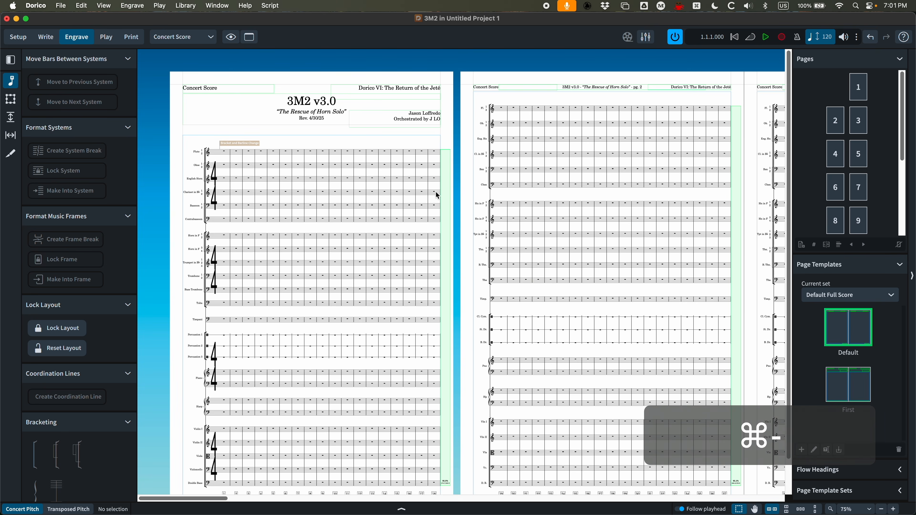
scroll(462, 168, up, 1)
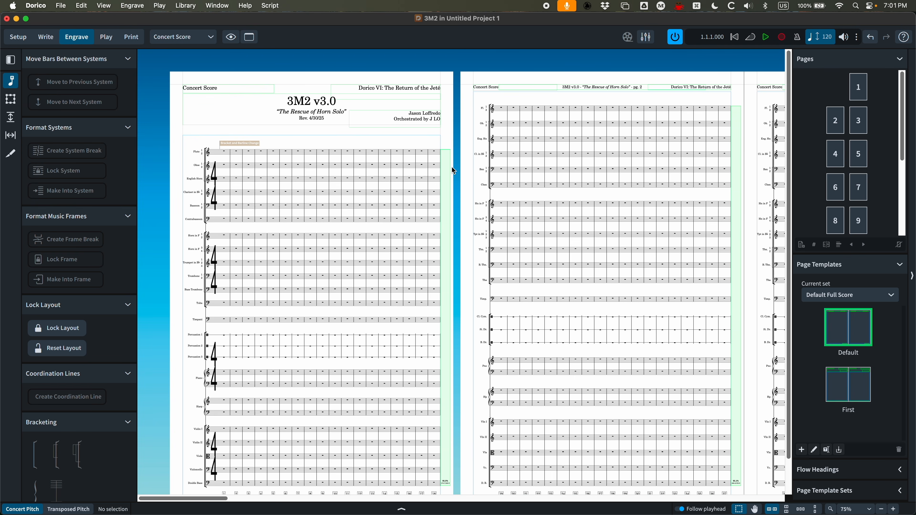
scroll(442, 167, right, 3)
scroll(444, 171, left, 3)
scroll(443, 170, right, 5)
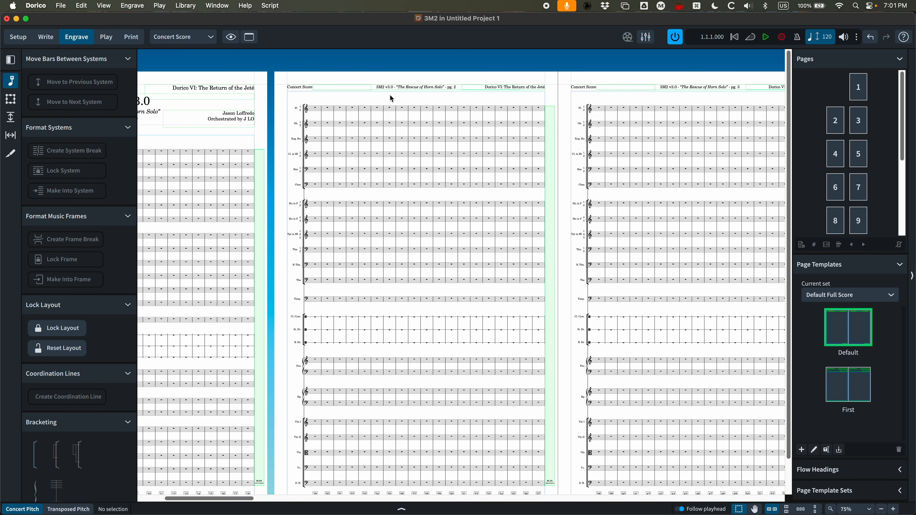
key(grave)
key(grave)
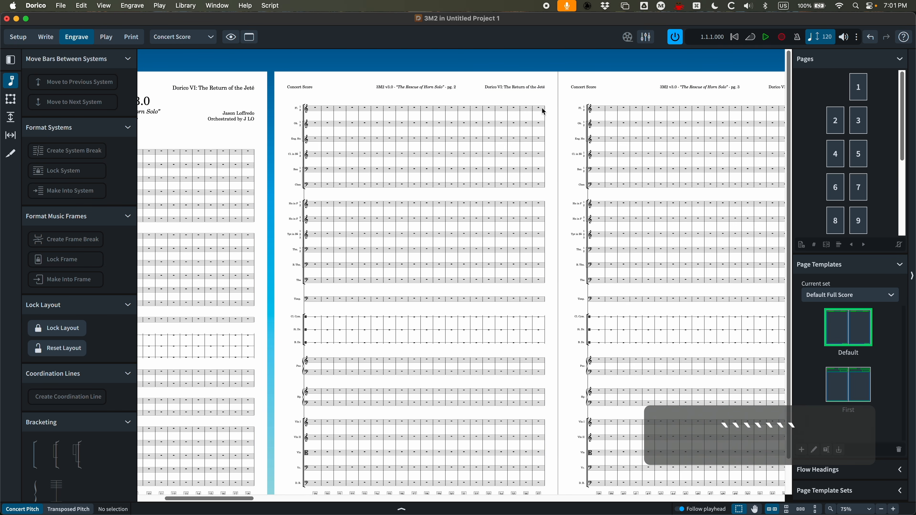
Increase the Header paragraph style's size to 12pt and confirm the Paragraph Styles dialog
click(199, 6)
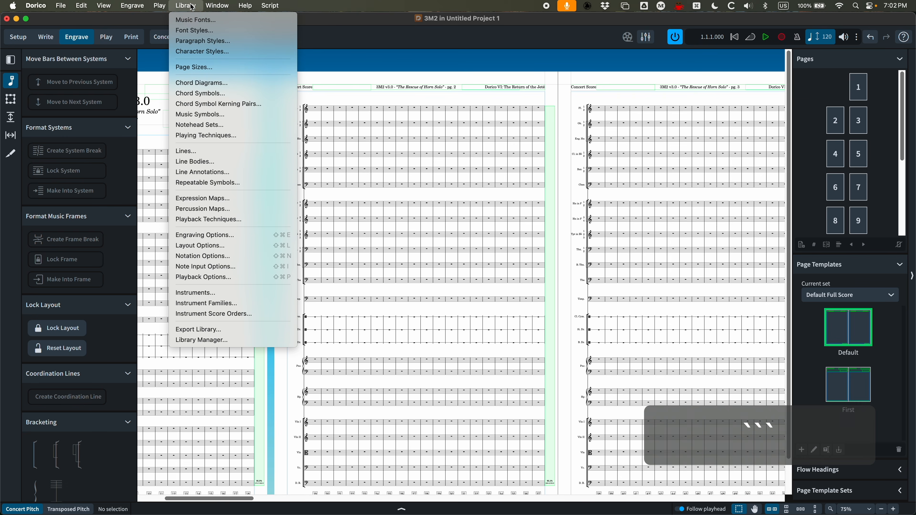
click(202, 40)
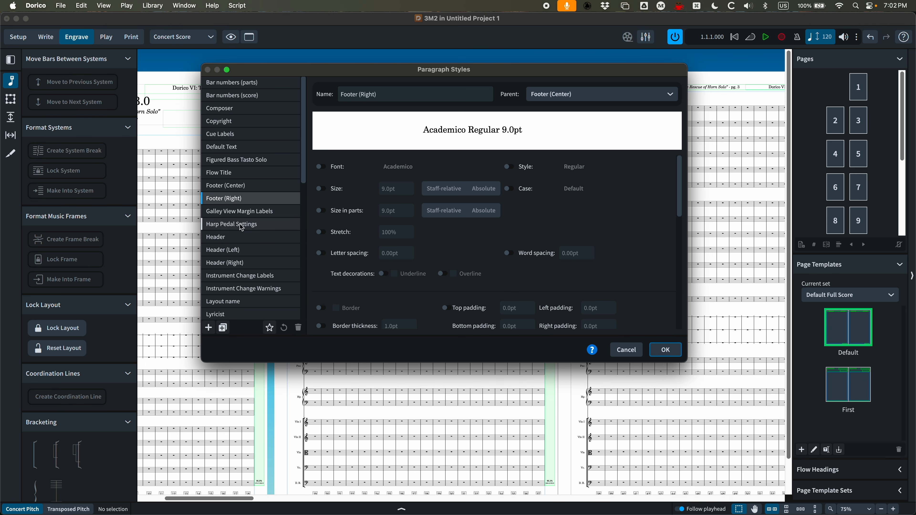
click(238, 238)
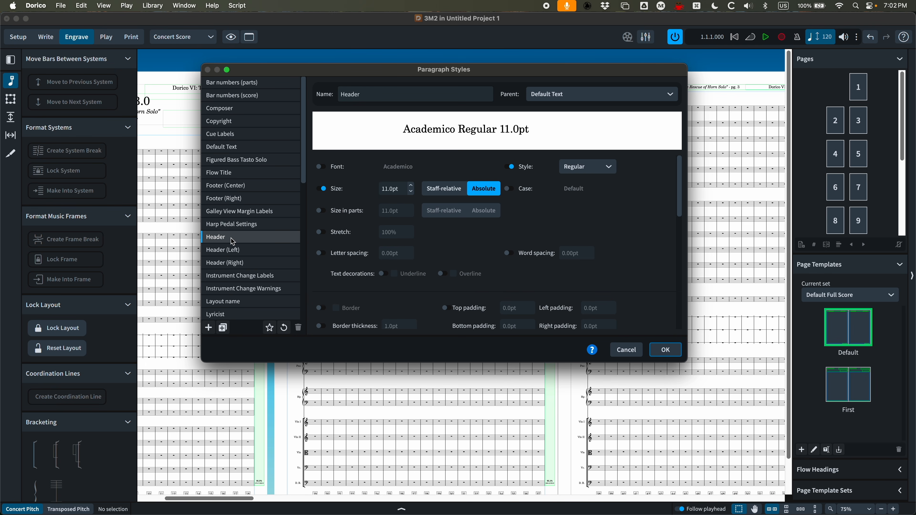
click(223, 251)
click(225, 265)
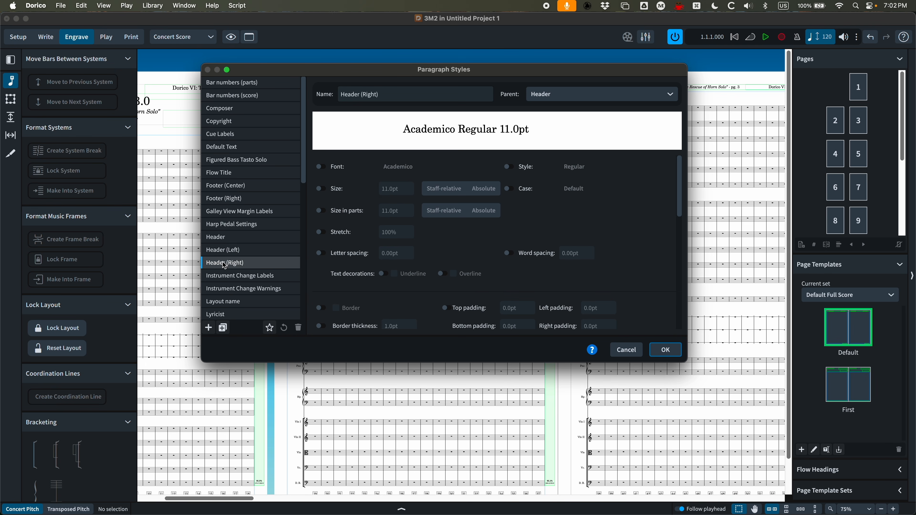
click(248, 238)
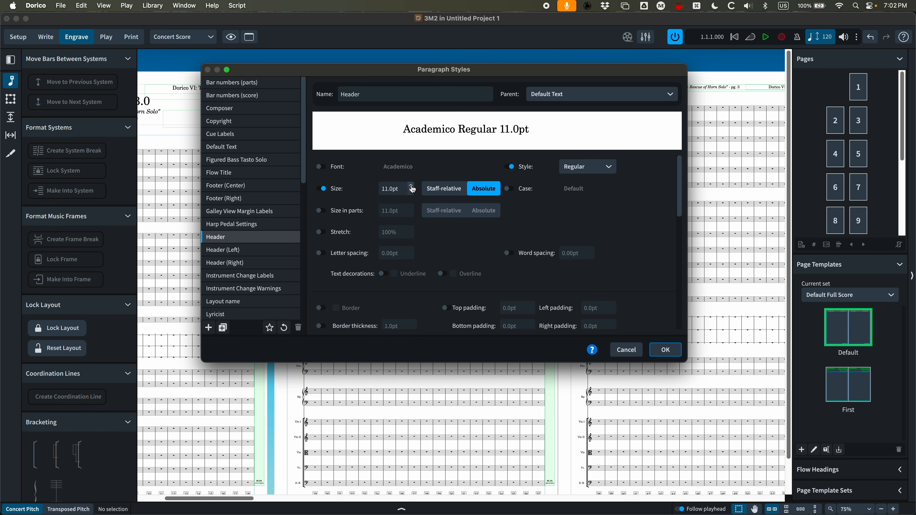
click(411, 186)
click(412, 187)
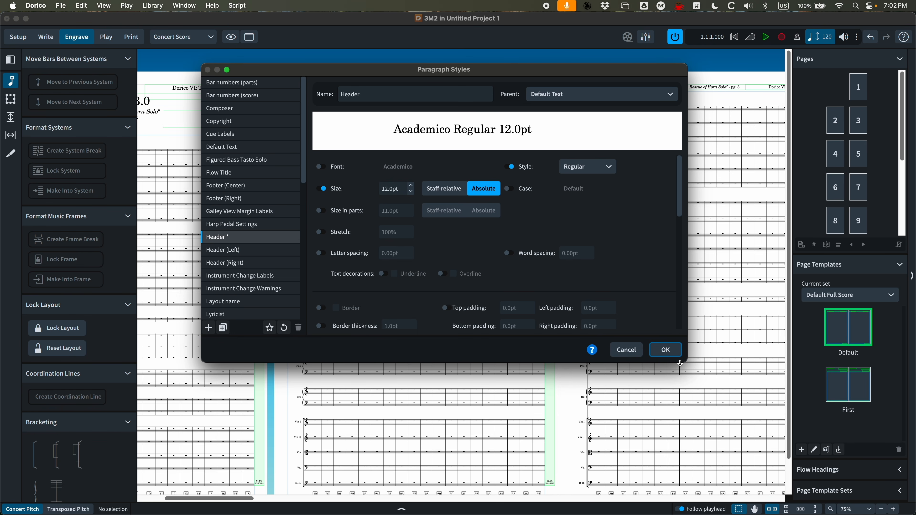
click(669, 357)
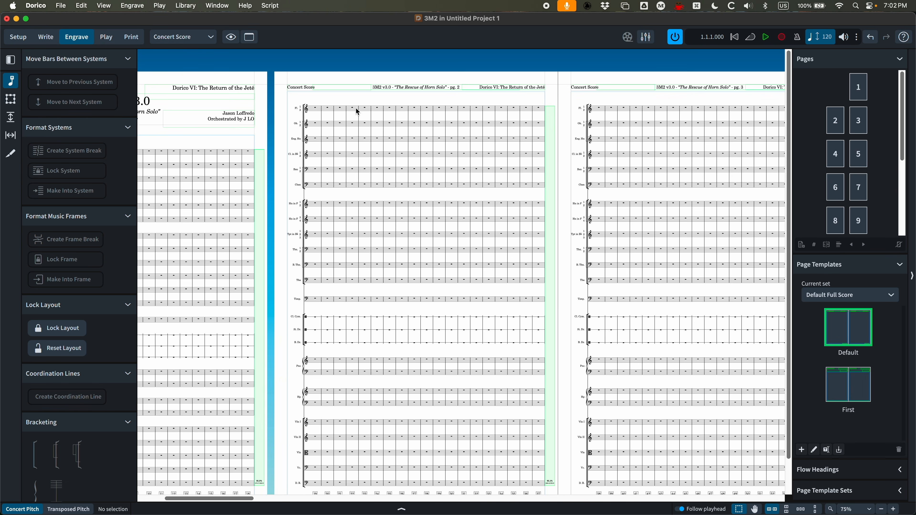
Change the Default Text paragraph style's font to Times New Roman and confirm the dialog
scroll(383, 141, down, 2)
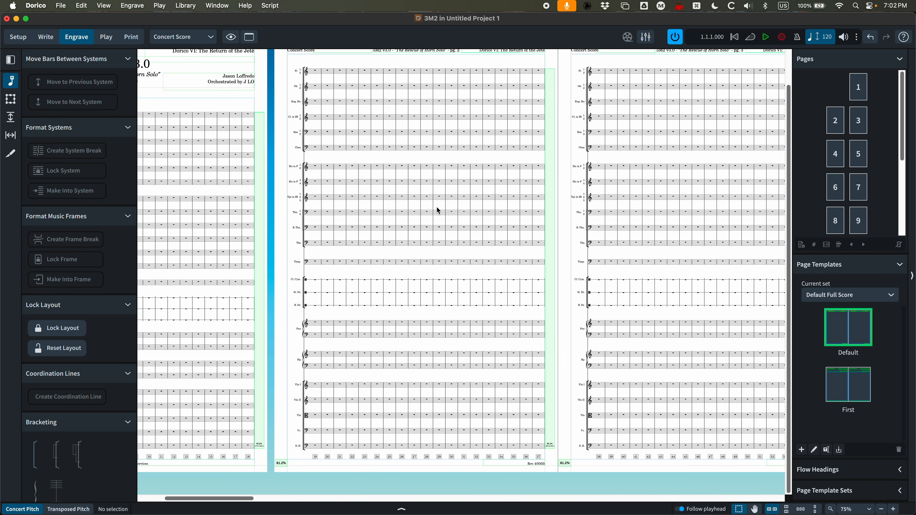
scroll(436, 208, left, 10)
scroll(335, 209, up, 2)
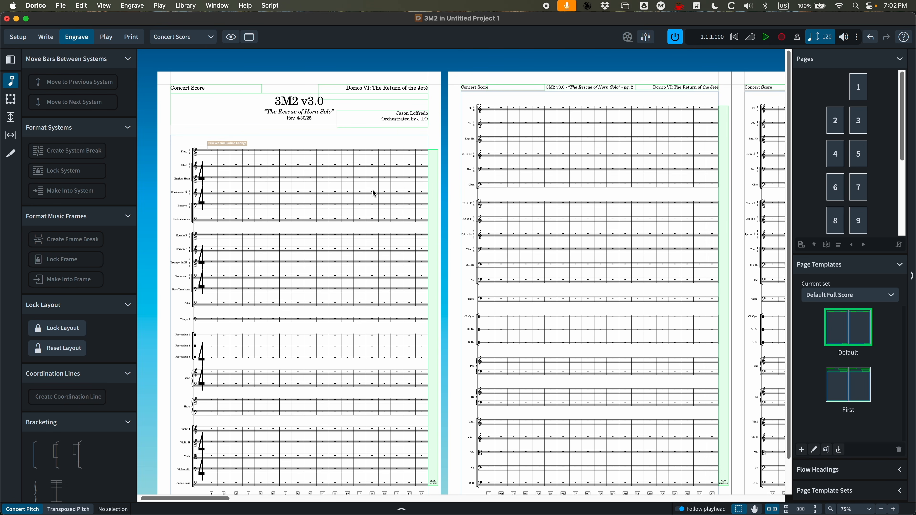
click(183, 4)
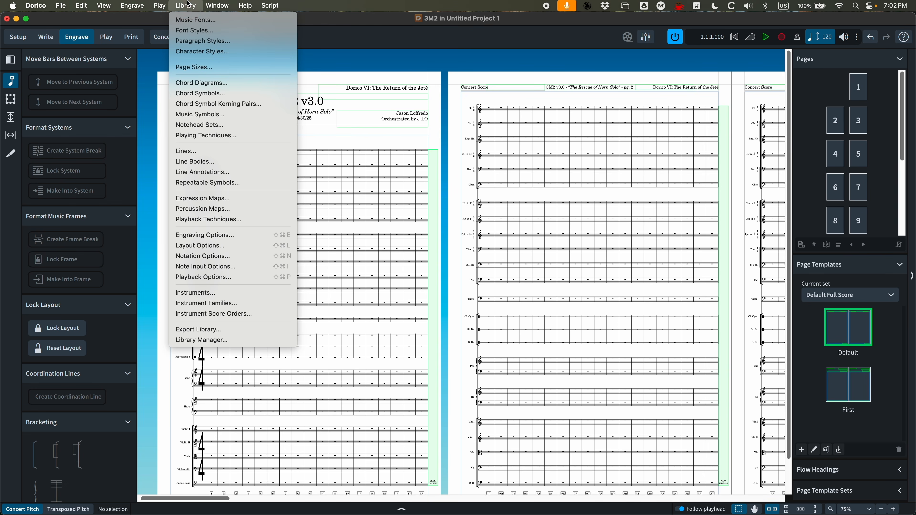
click(194, 41)
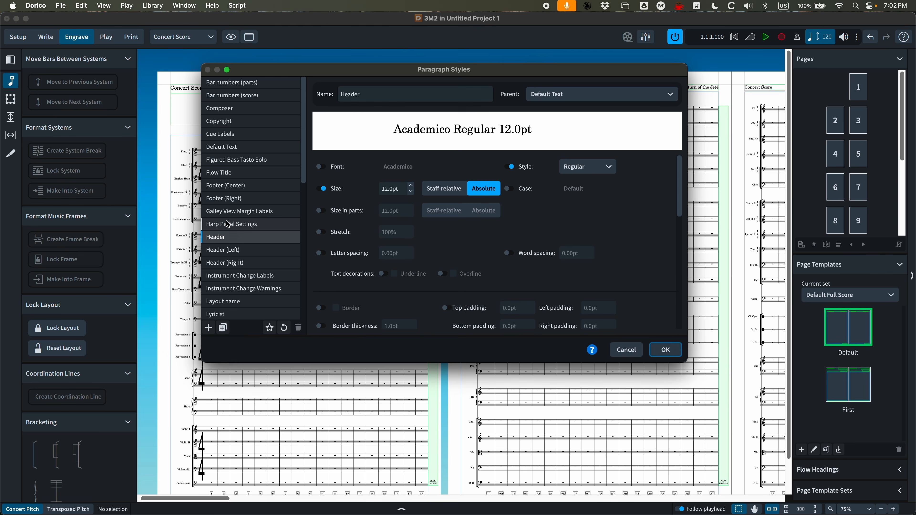
click(240, 147)
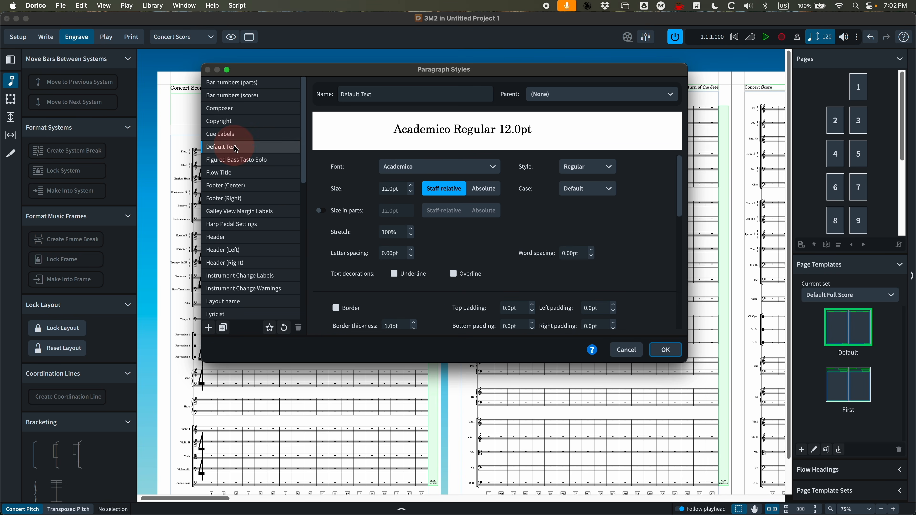
click(493, 167)
text(t)
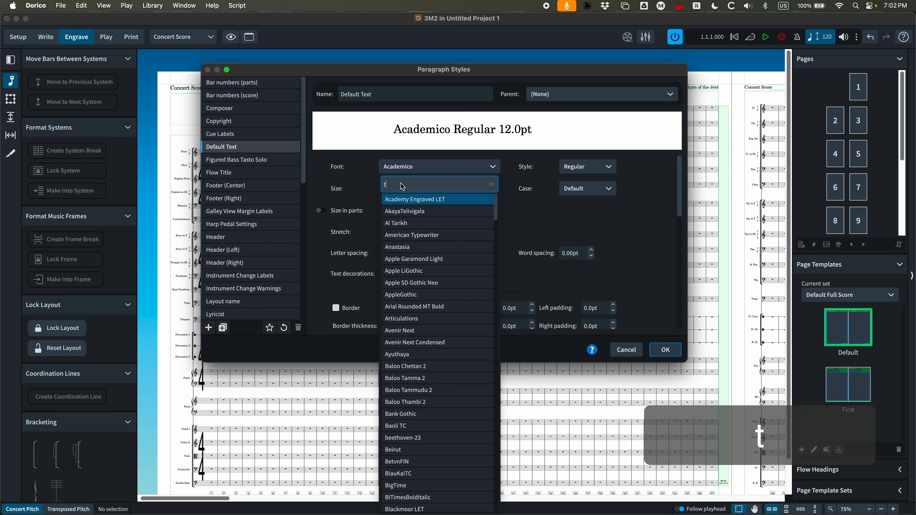
text(imes)
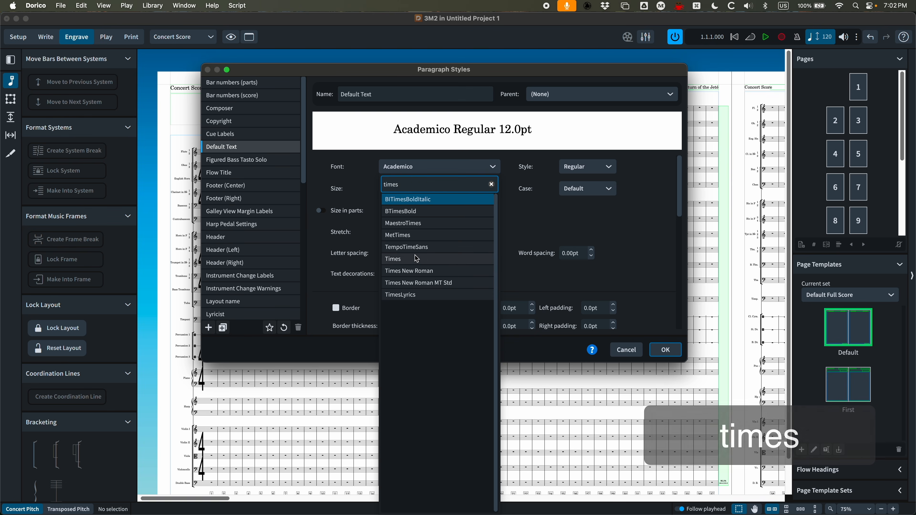
click(409, 271)
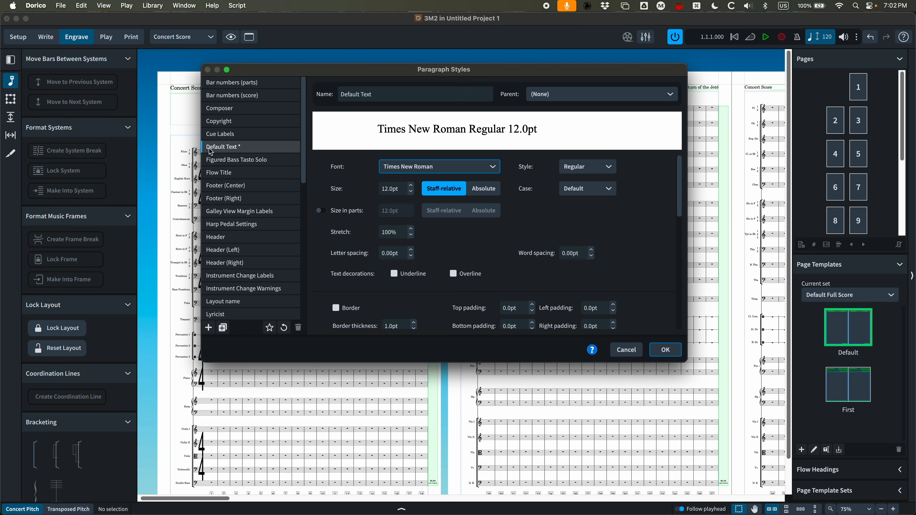
click(670, 350)
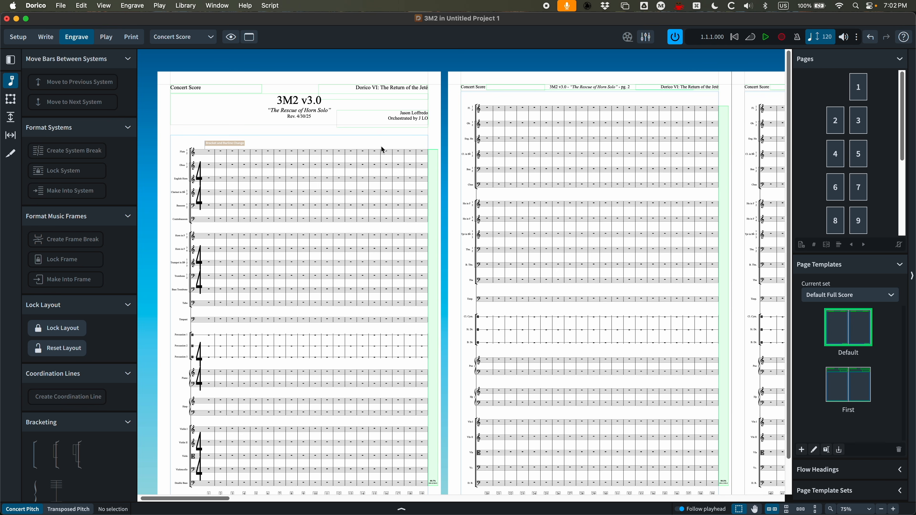
Open the First page template to inspect the flow title and subtitle text formatting, then close the template editor
double_click(853, 387)
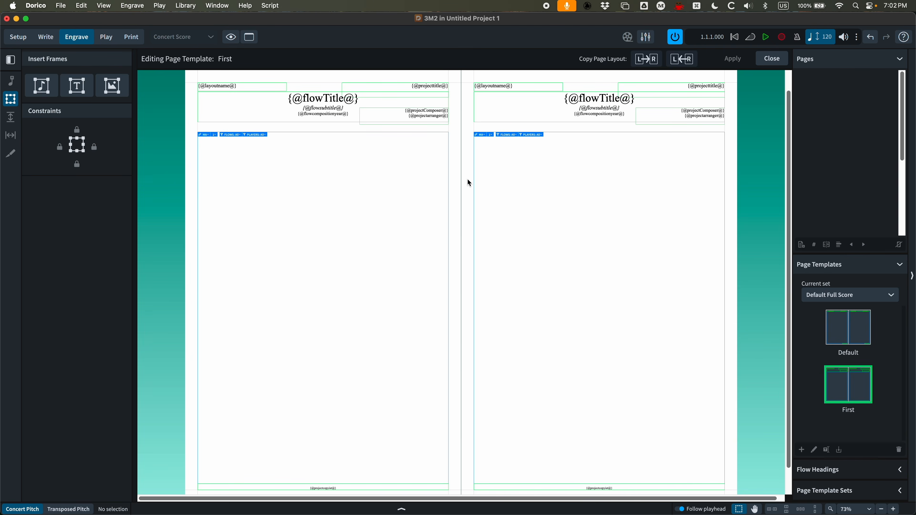
double_click(333, 101)
drag(361, 99, 250, 99)
scroll(302, 185, up, 2)
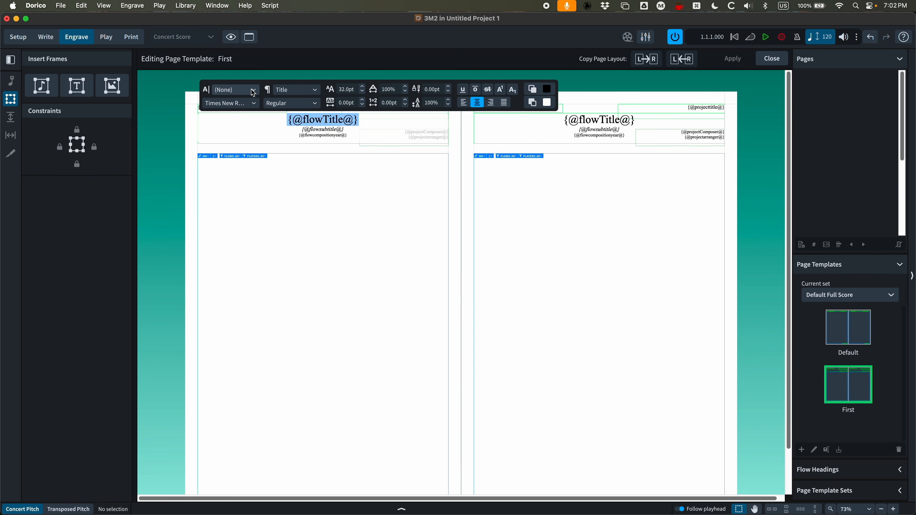
key(Down)
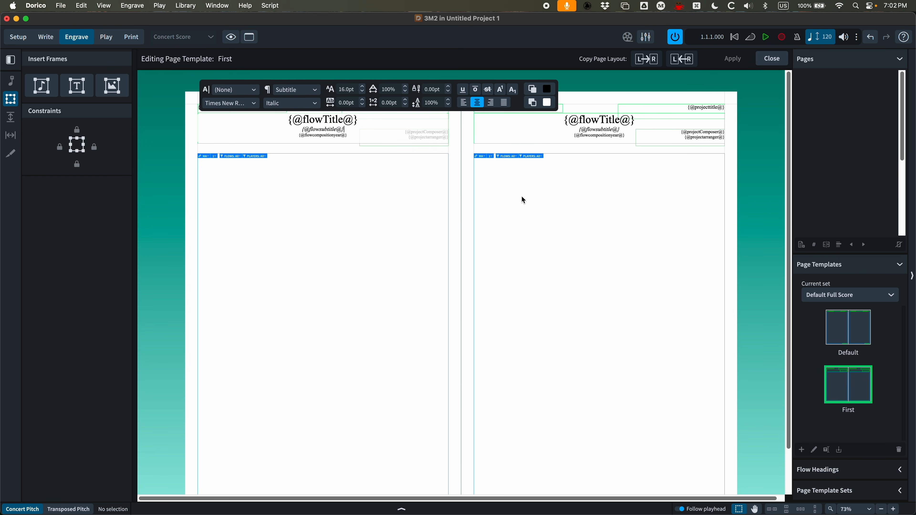
click(433, 209)
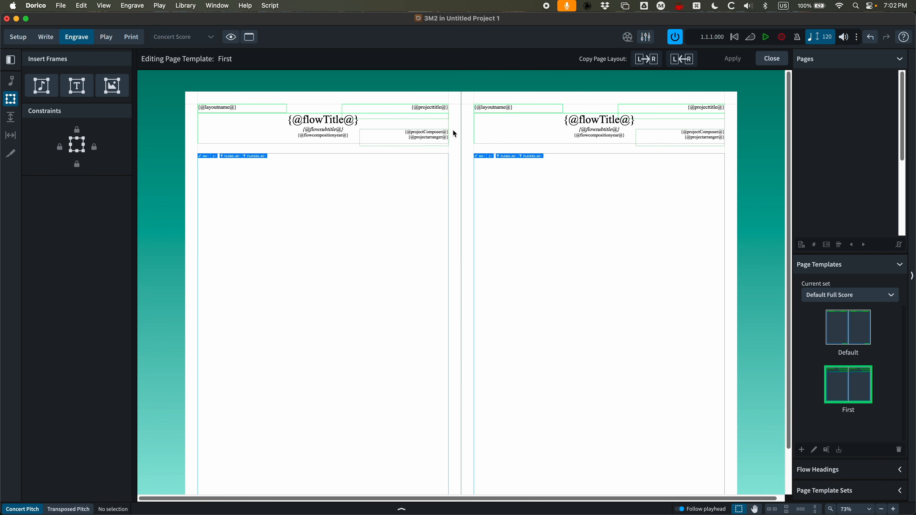
click(772, 58)
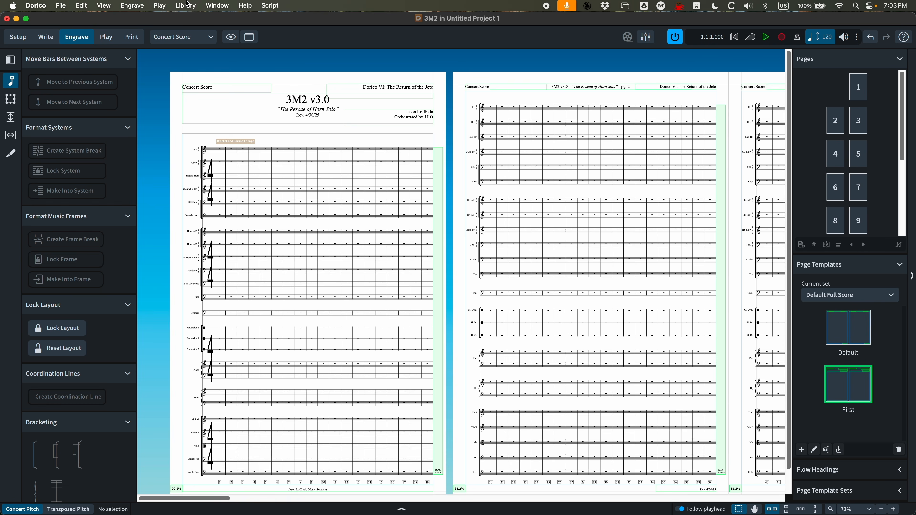
Undo the last change and switch to the Flute 1 part layout
key(super+z)
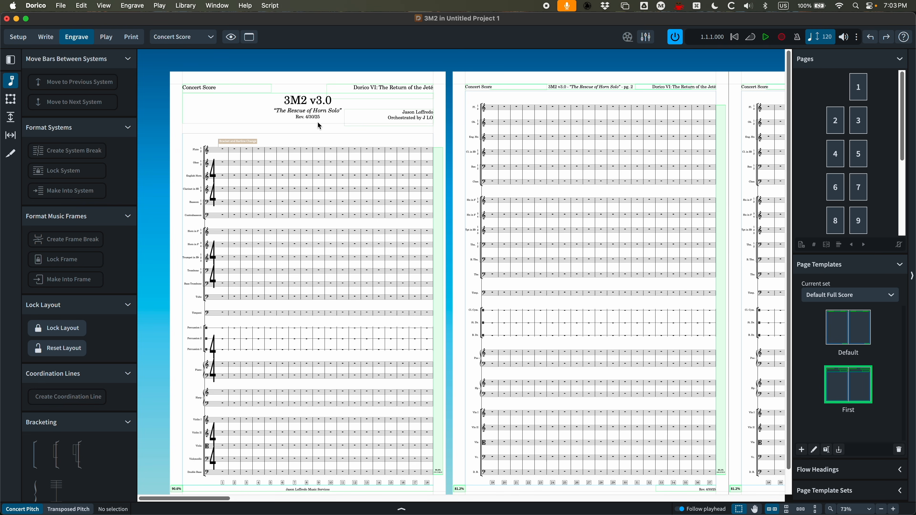
click(215, 42)
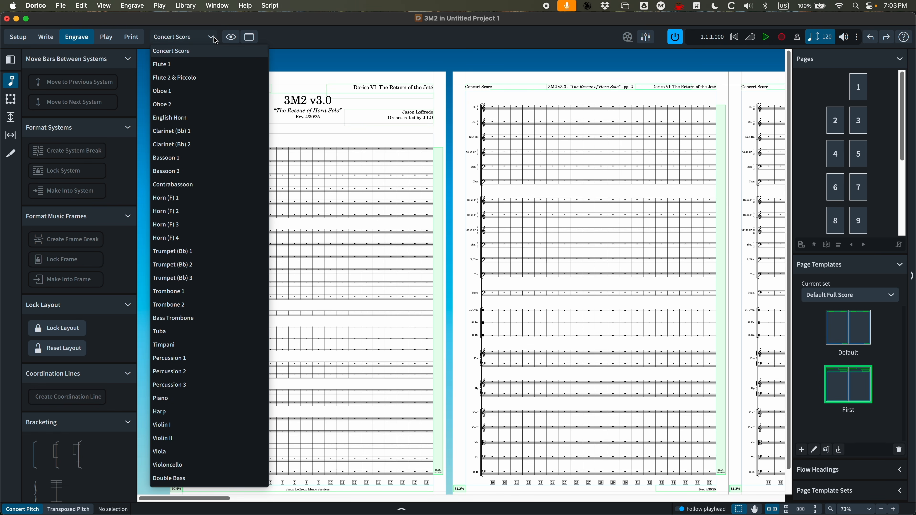
click(216, 64)
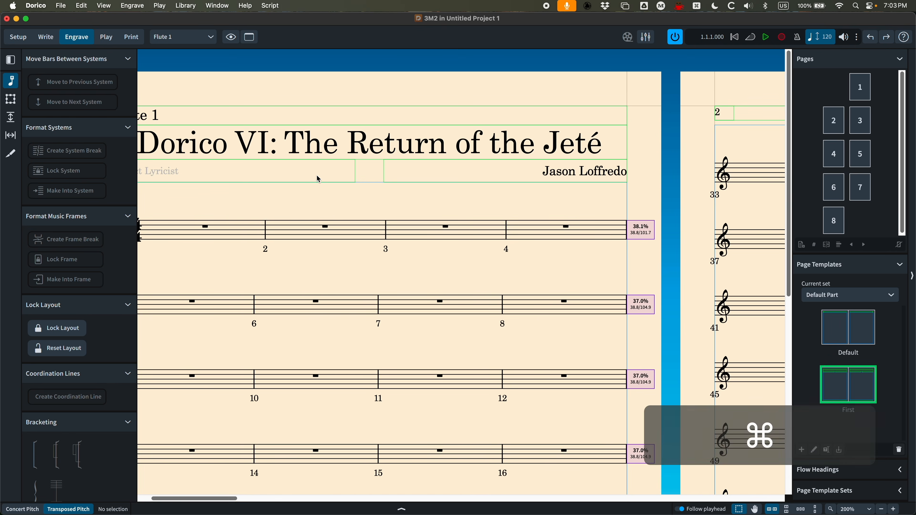
key(super+minus)
key(super+minus)
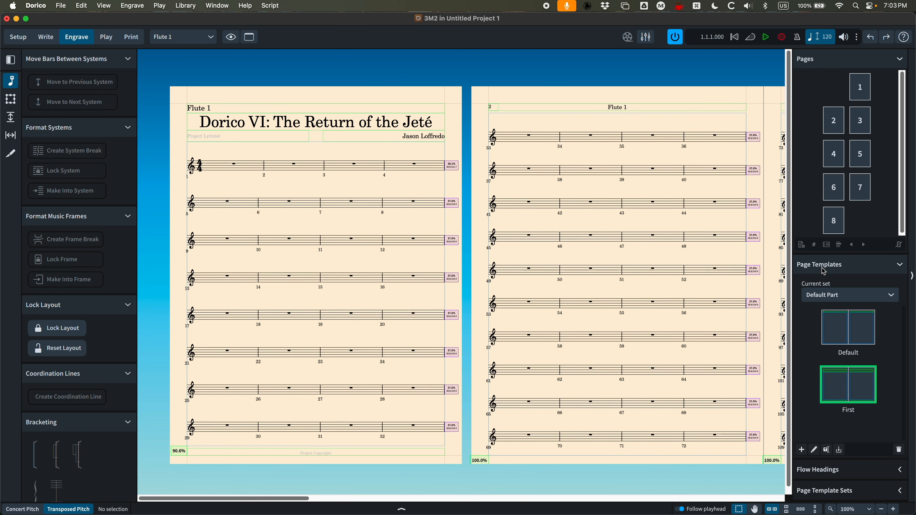
click(825, 296)
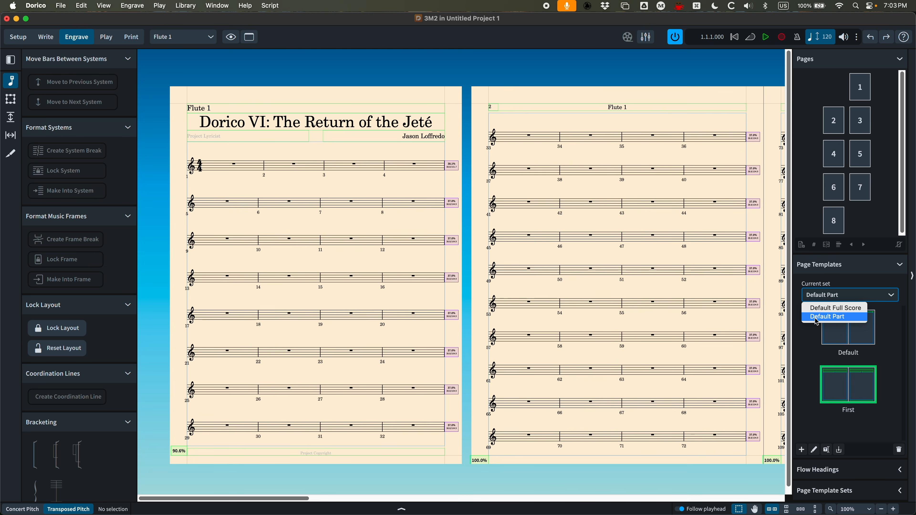
click(813, 338)
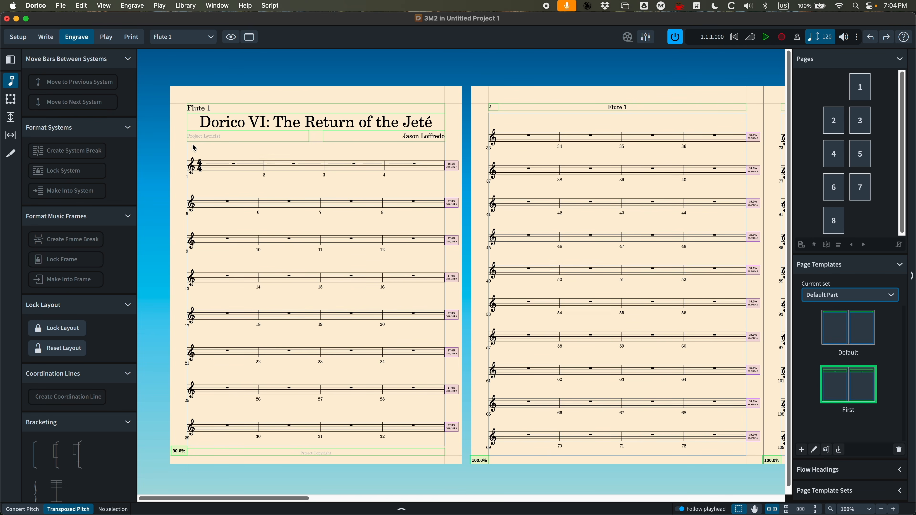
click(833, 301)
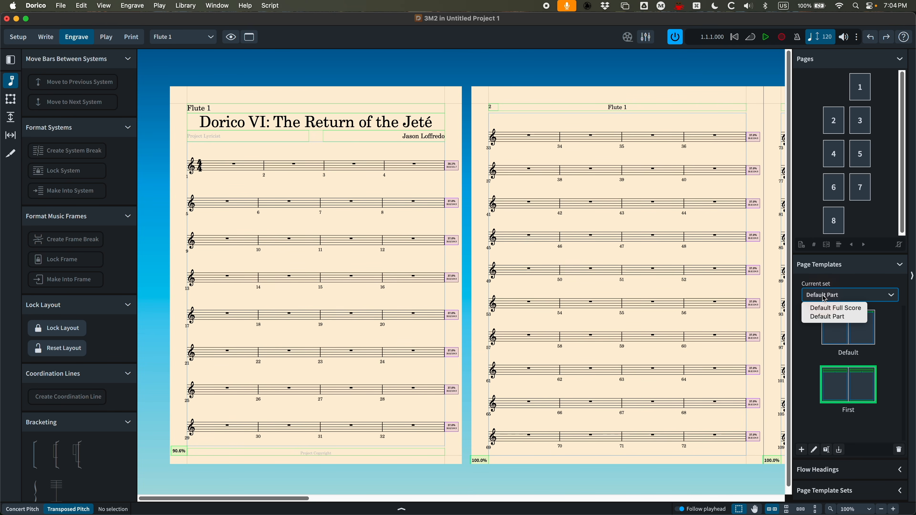
click(842, 276)
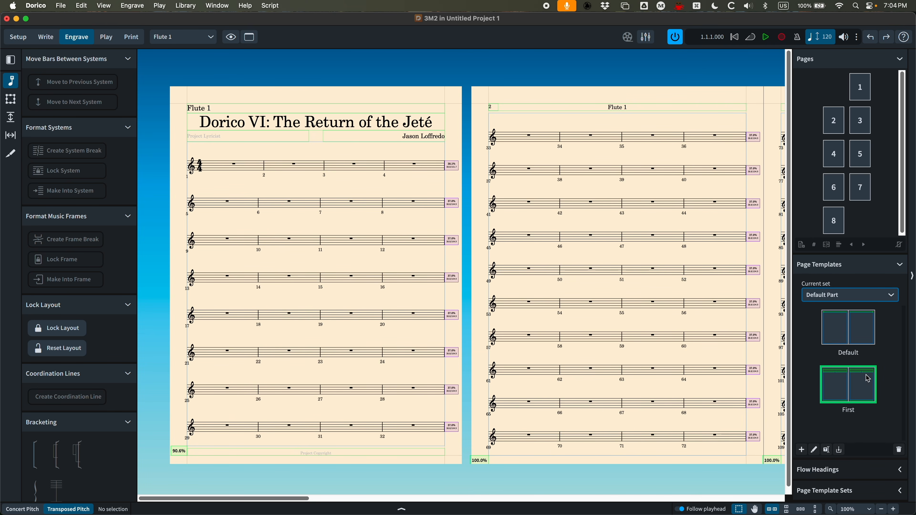
Import the First and Default page templates from the Default Full Score set into the part's Default Part set
click(841, 449)
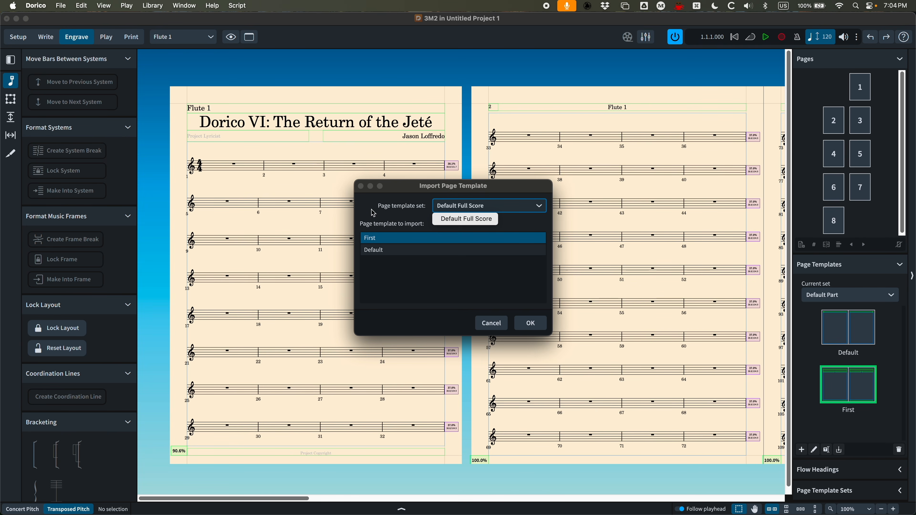
click(529, 322)
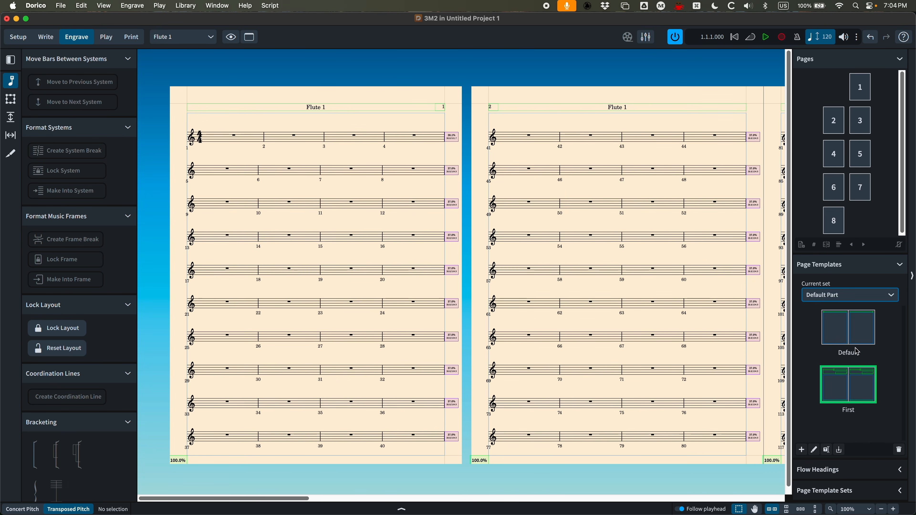
click(840, 449)
click(376, 251)
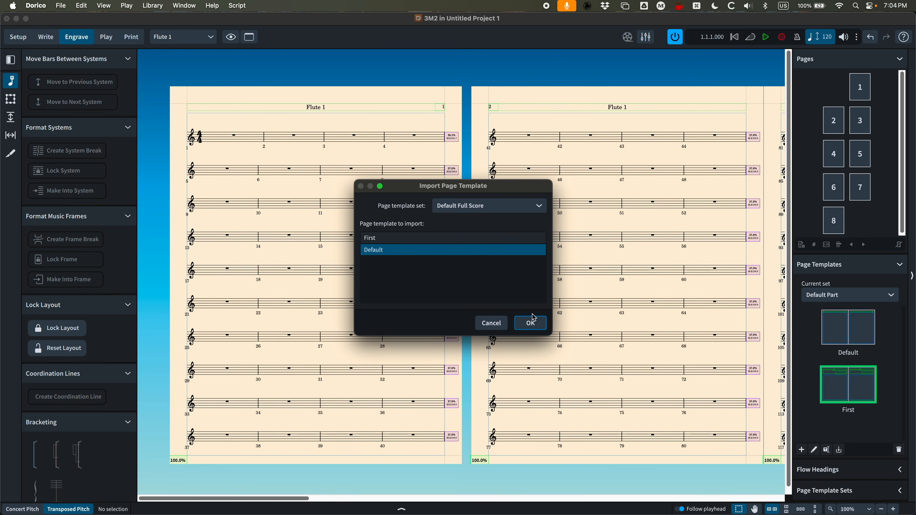
click(530, 321)
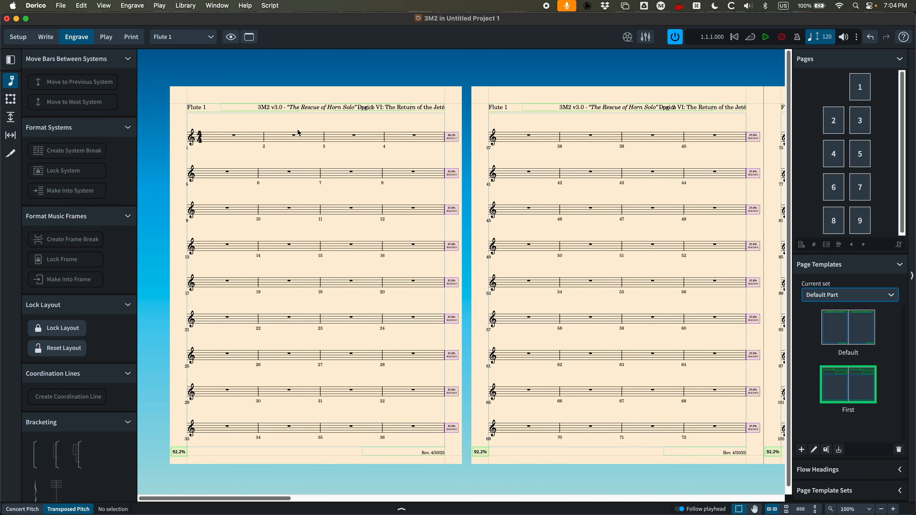
Open the part's First page template for editing and select its music frame
click(859, 88)
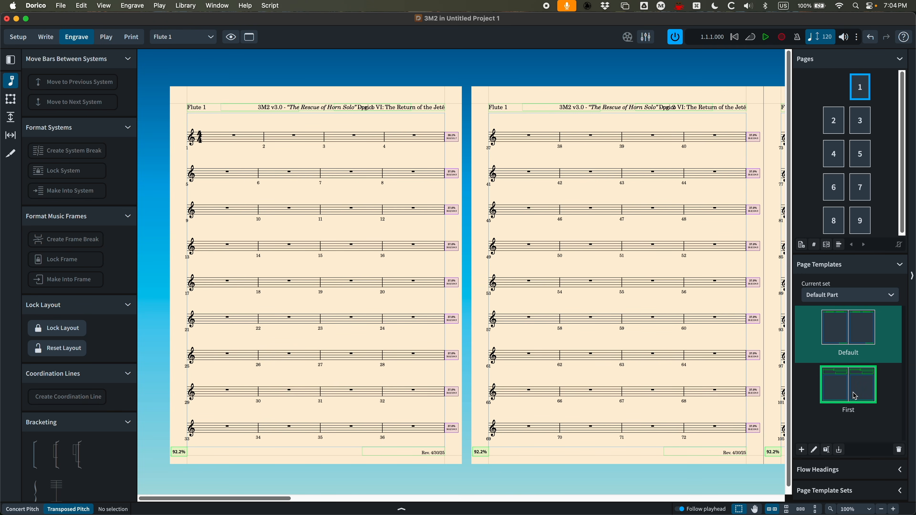
click(864, 93)
double_click(852, 390)
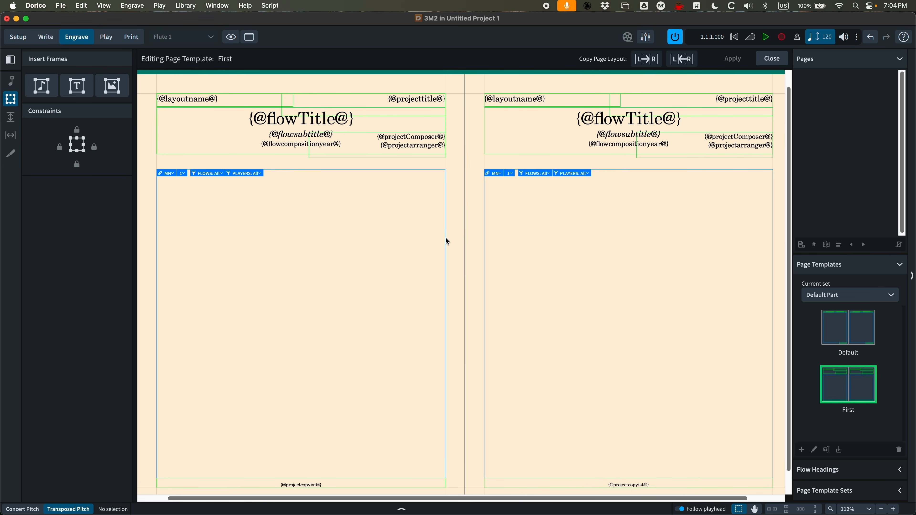
scroll(312, 225, left, 3)
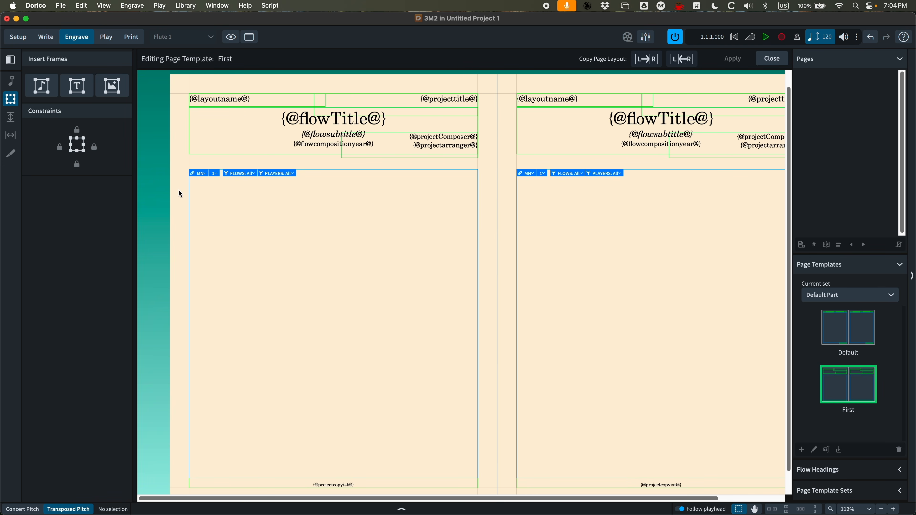
click(310, 171)
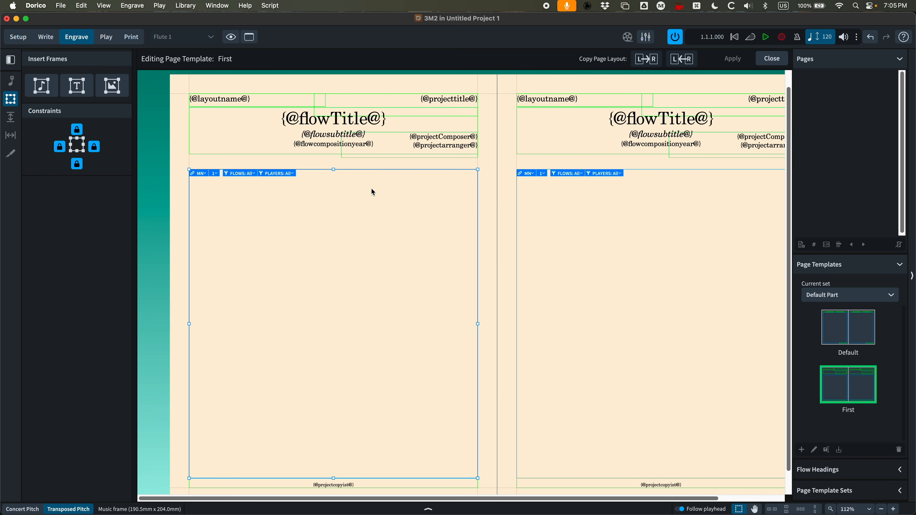
Assign both music frames on the part's First page template to frame chain MA and apply the change
click(205, 174)
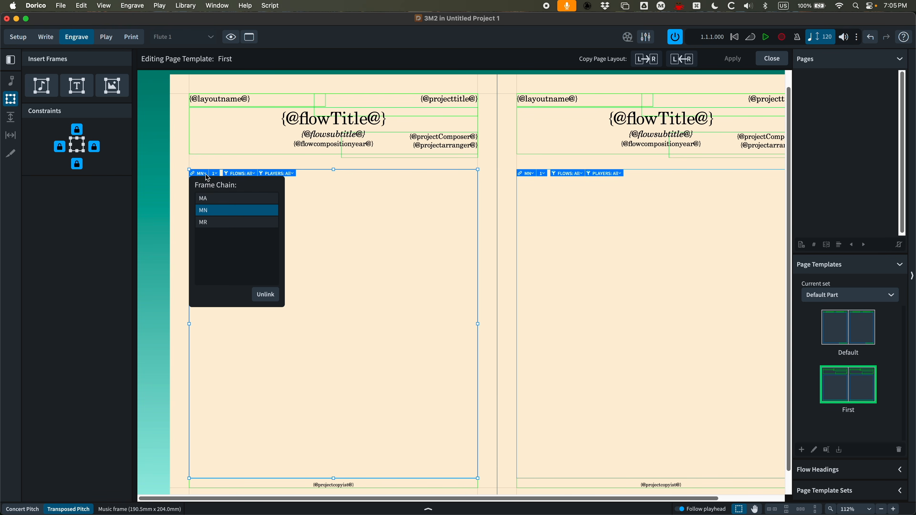
click(207, 200)
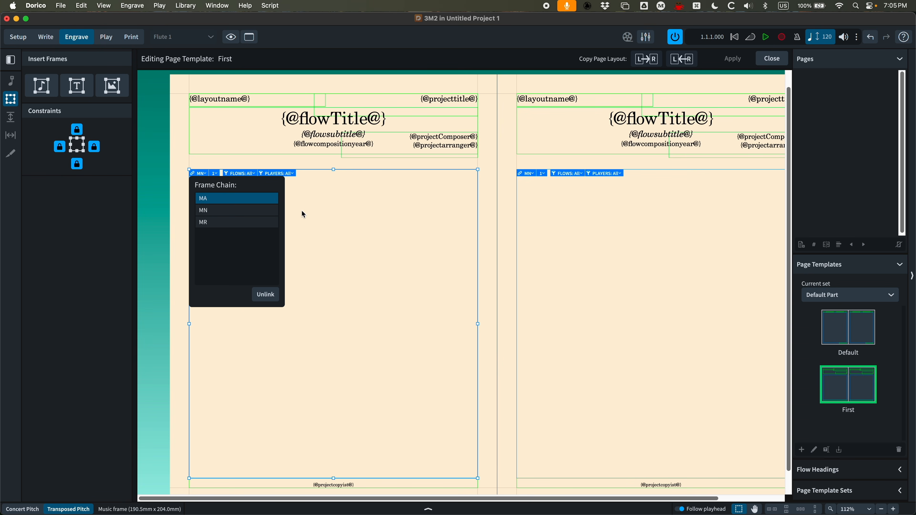
click(377, 274)
click(535, 177)
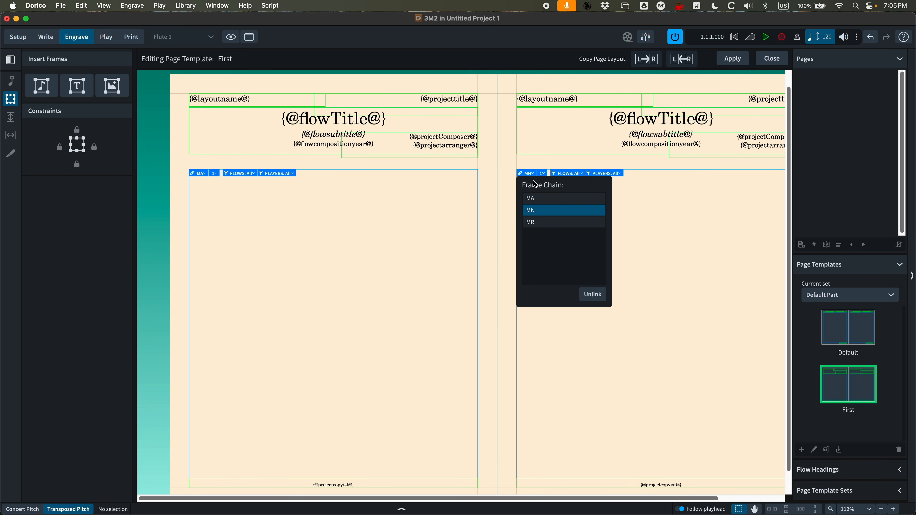
click(536, 199)
click(701, 242)
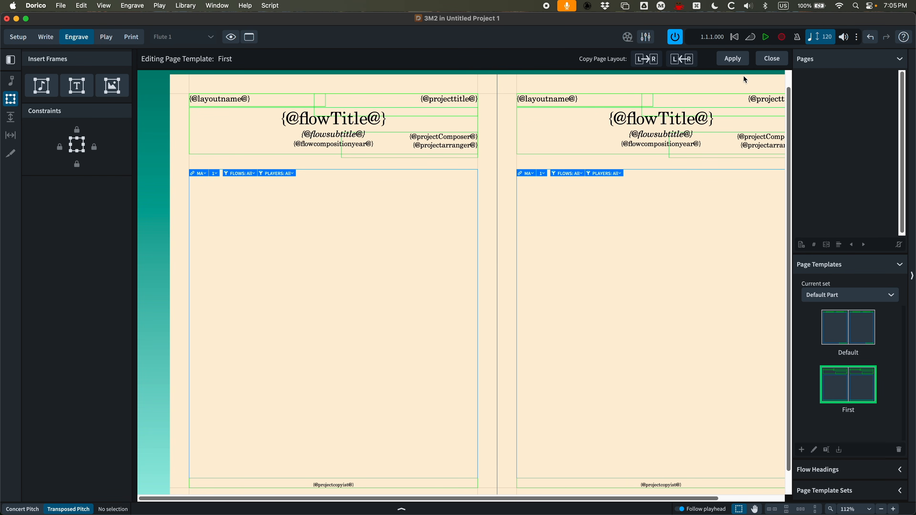
click(732, 59)
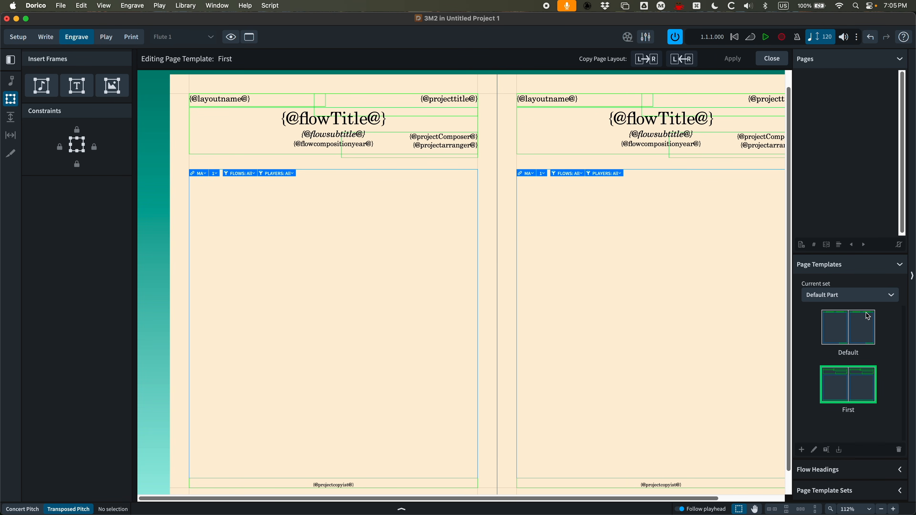
Open the part's Default page template, set both music frames to frame chain MA, apply and close the editor
double_click(862, 338)
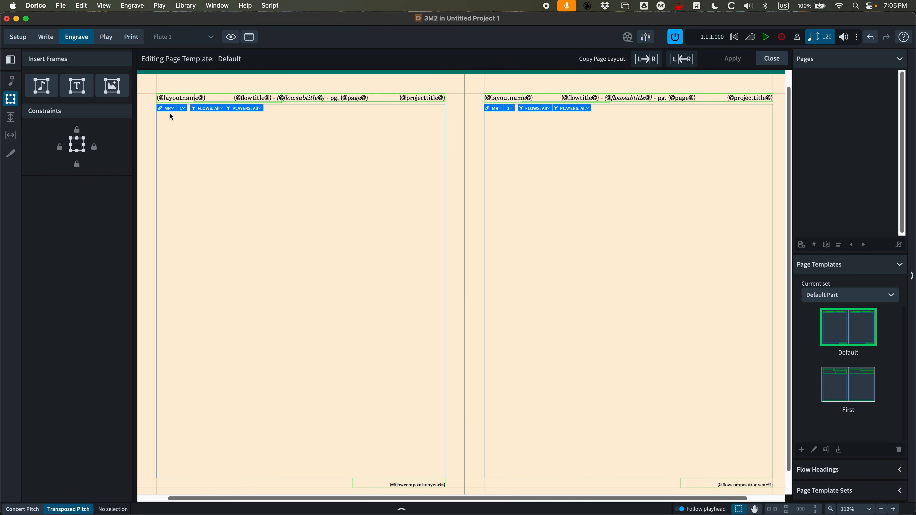
click(168, 109)
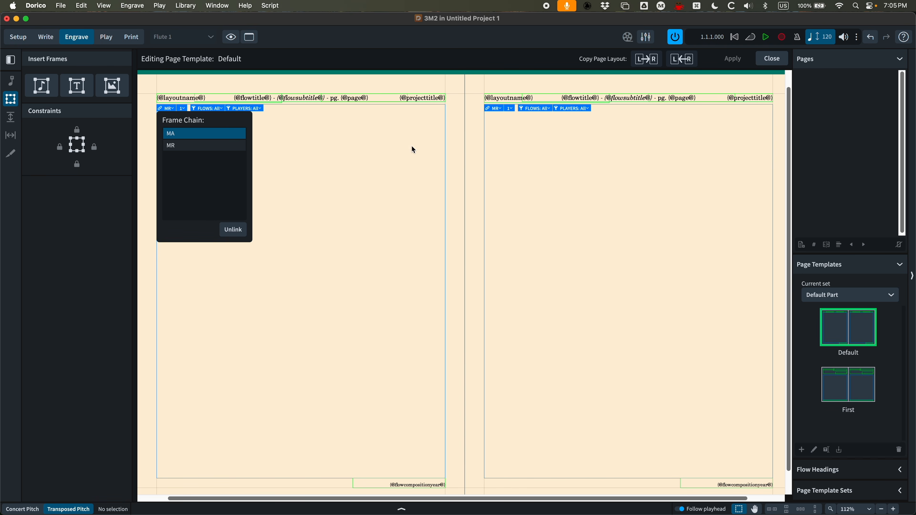
click(494, 108)
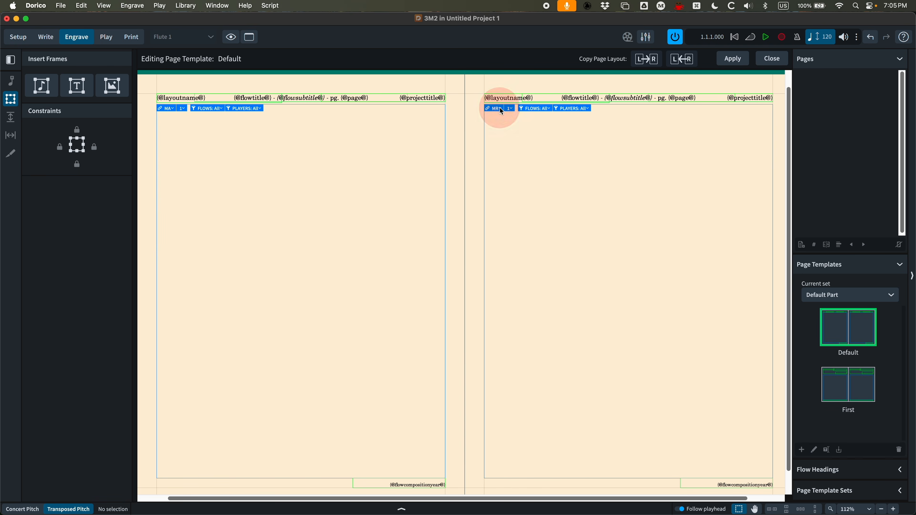
click(643, 163)
click(729, 63)
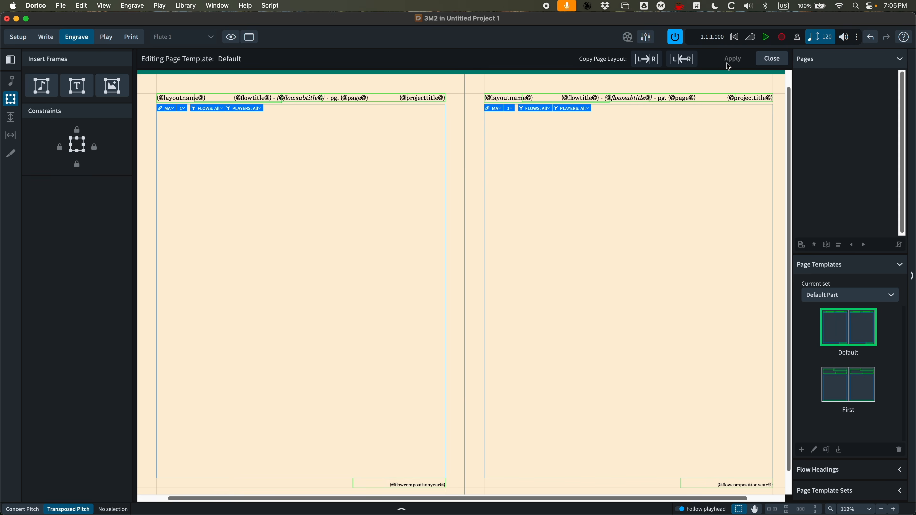
click(772, 59)
Compare the Flute 1 part layout with the Concert Score layout, with frames hidden
scroll(358, 211, left, 5)
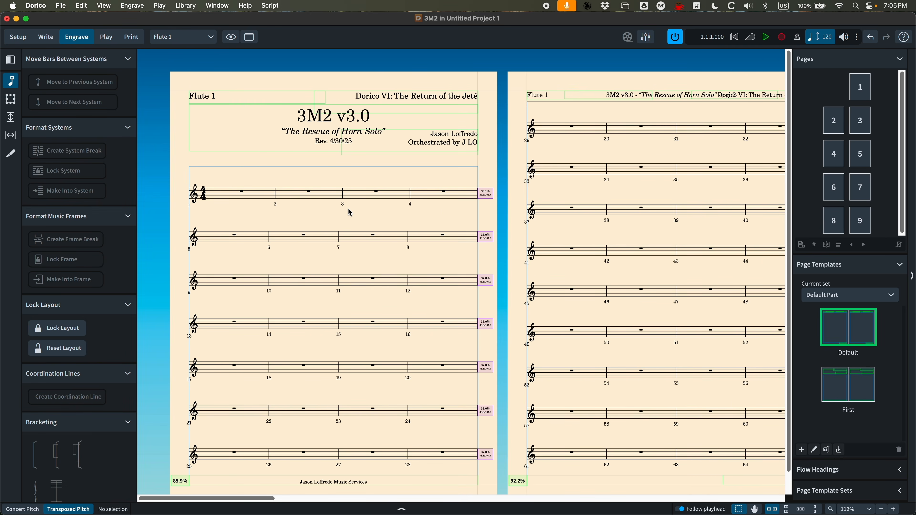
key(super)
key(super+minus)
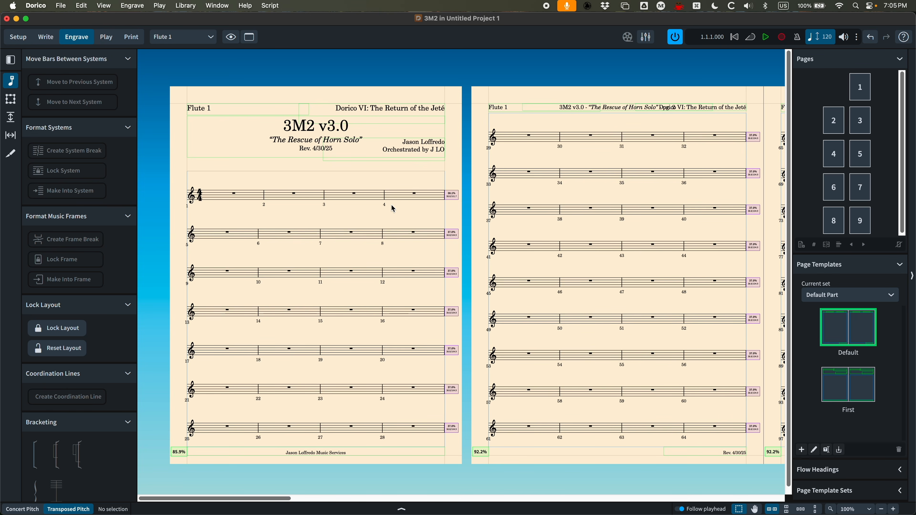
key(super+shift+3)
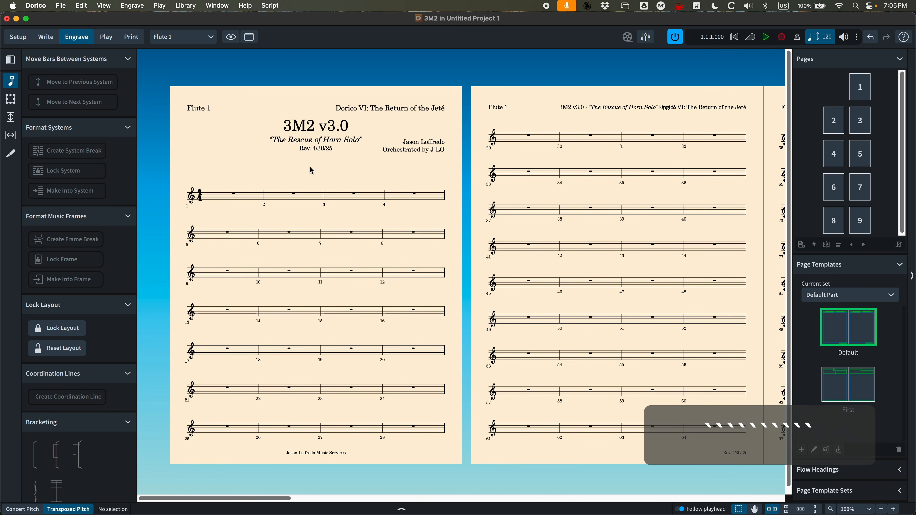
click(186, 36)
click(182, 53)
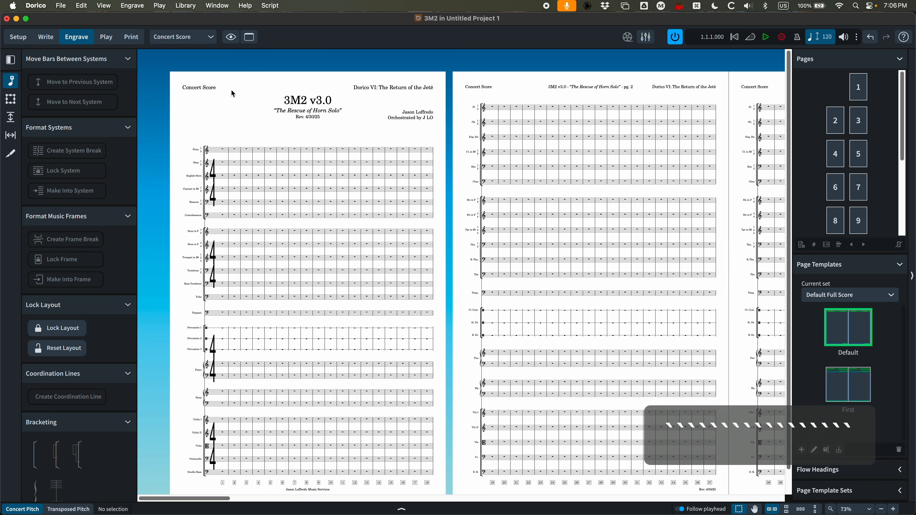
click(182, 37)
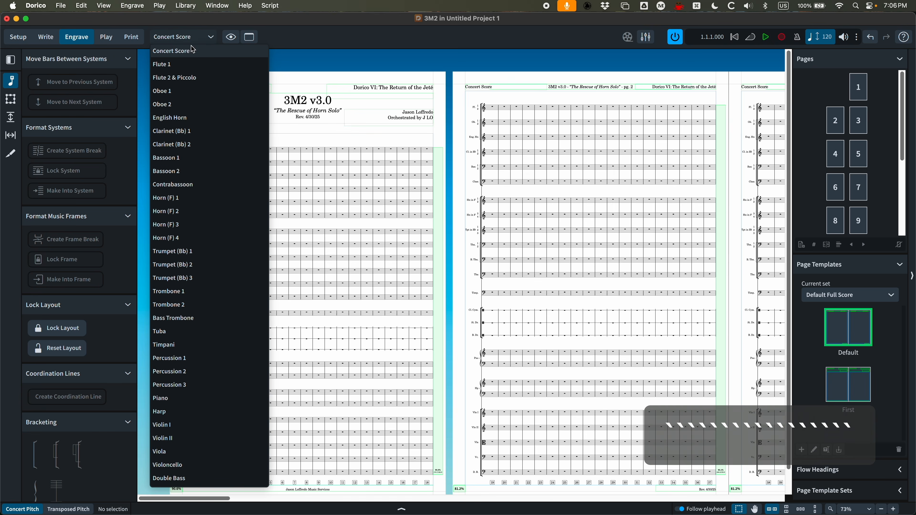
click(170, 64)
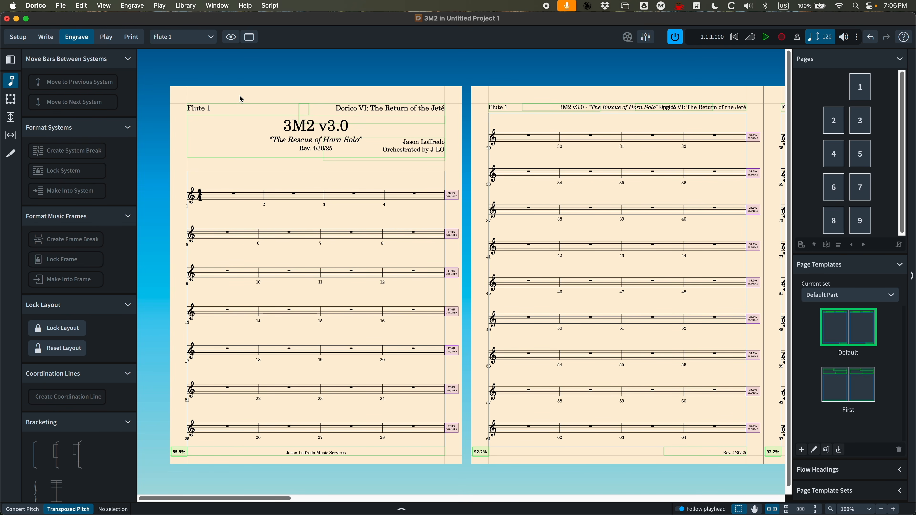
key(grave)
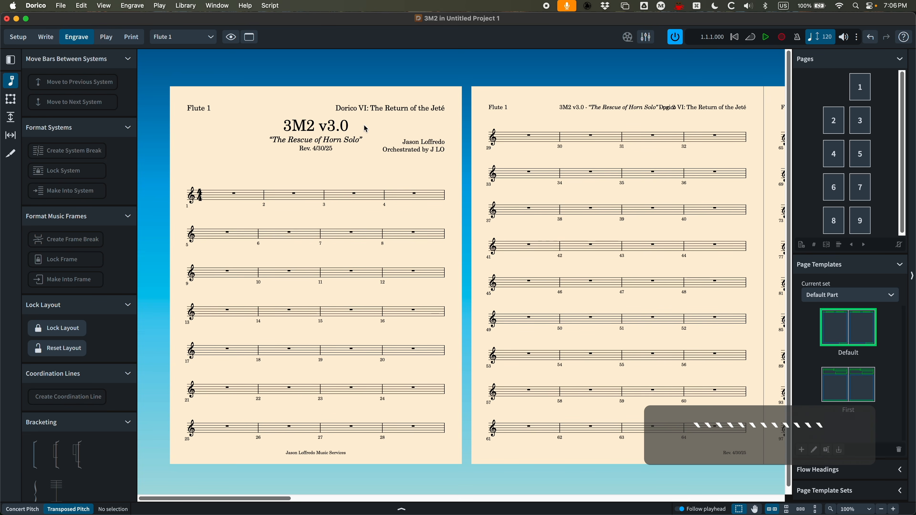
Give the Title paragraph style a separate size in parts of 26pt and confirm
click(186, 5)
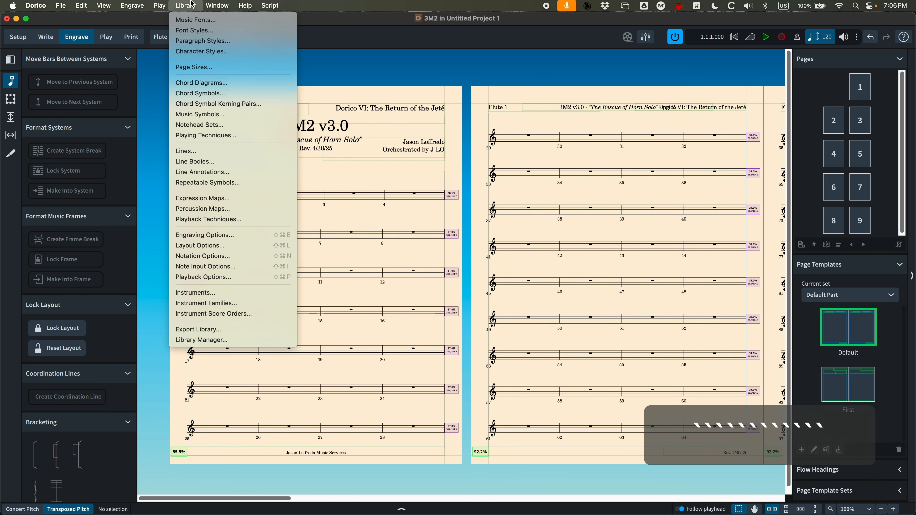
click(203, 40)
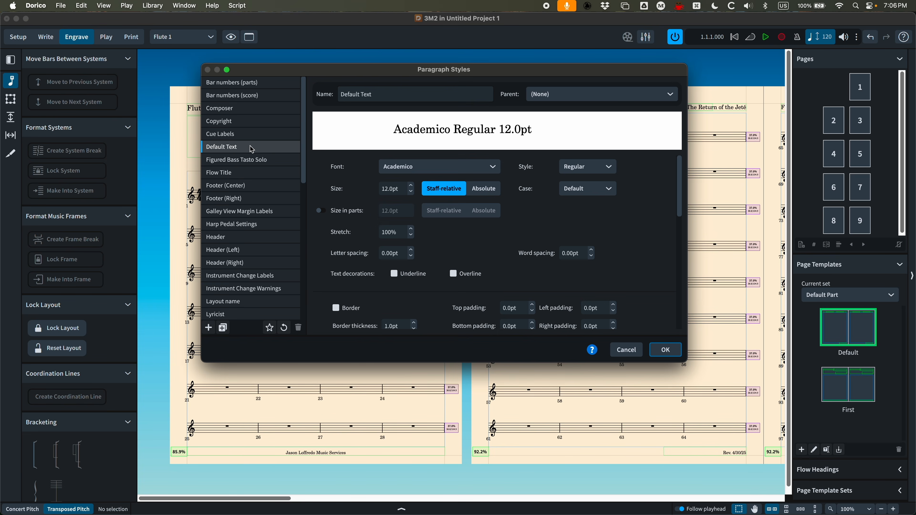
scroll(236, 253, down, 10)
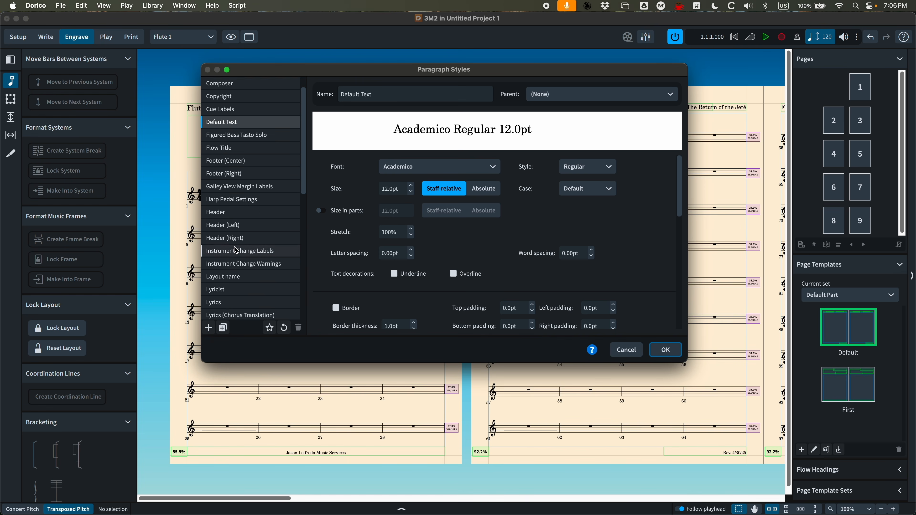
click(218, 313)
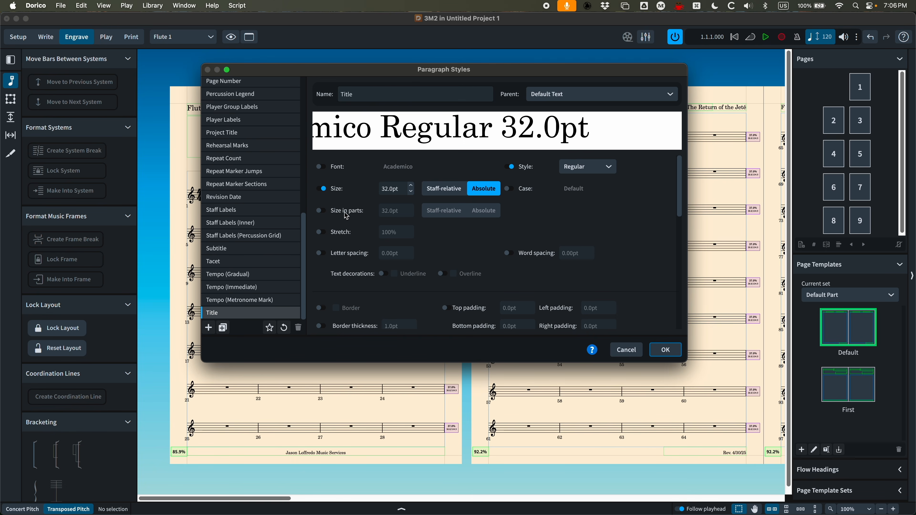
click(320, 212)
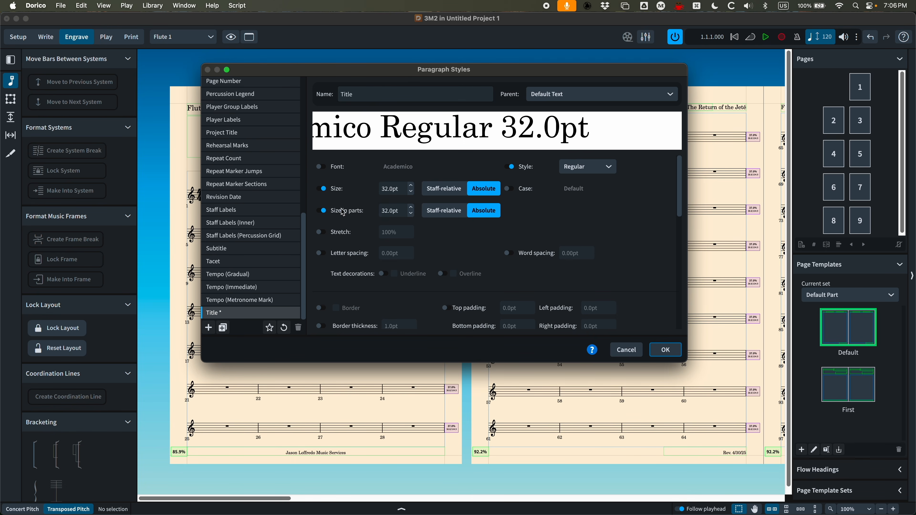
click(411, 214)
click(411, 213)
click(412, 214)
click(412, 214)
click(412, 213)
click(411, 214)
click(665, 350)
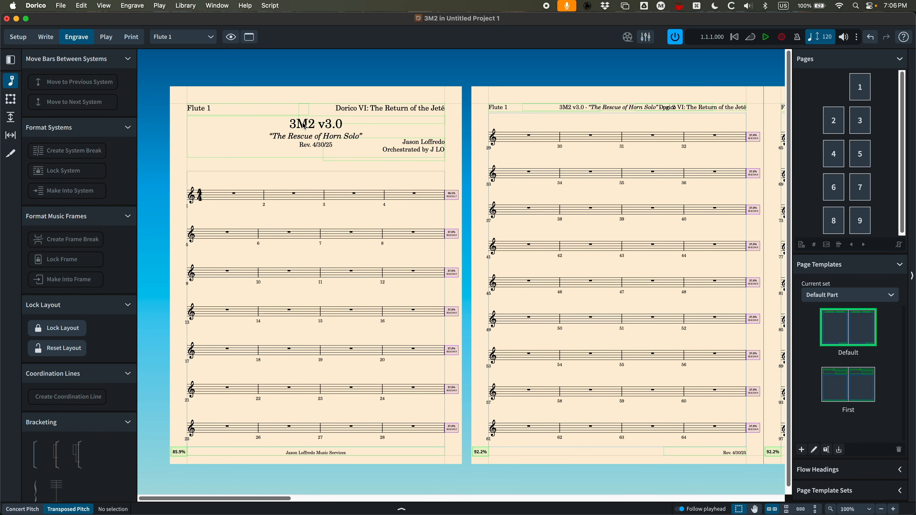
Reopen Paragraph Styles and enable a smaller size in parts for the Subtitle style
click(186, 5)
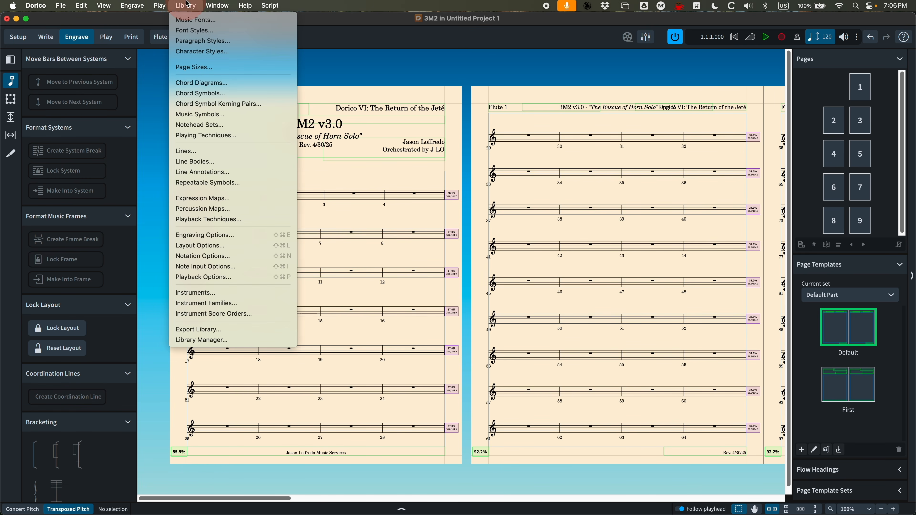
click(203, 41)
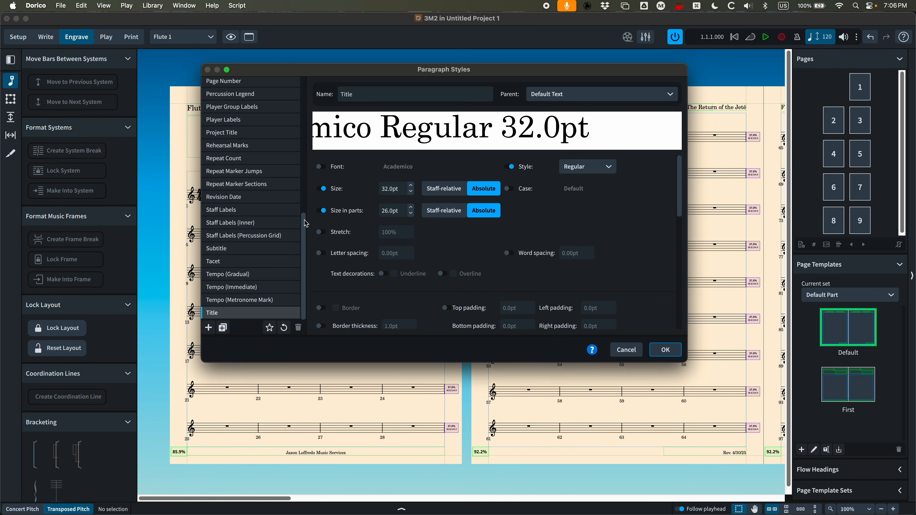
click(220, 248)
click(322, 210)
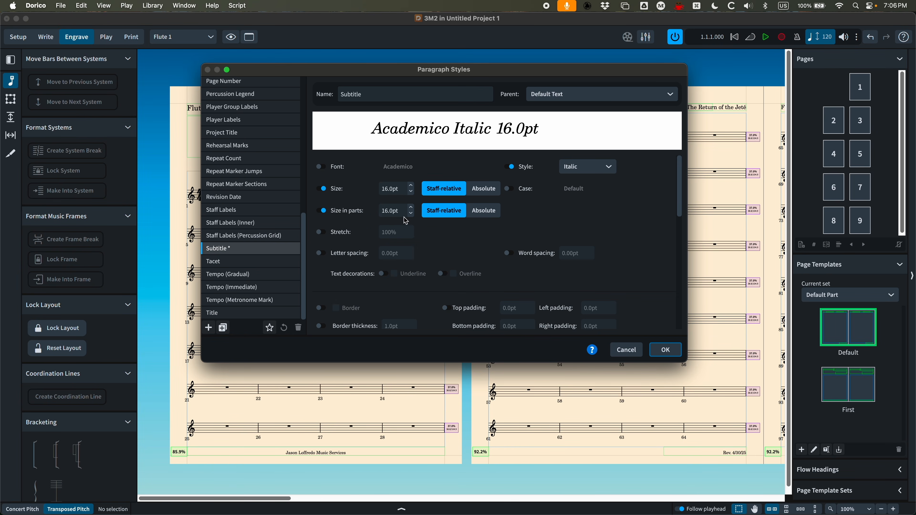
click(411, 215)
Set the Revision Date paragraph style's size in parts to 12.5pt and confirm
click(232, 199)
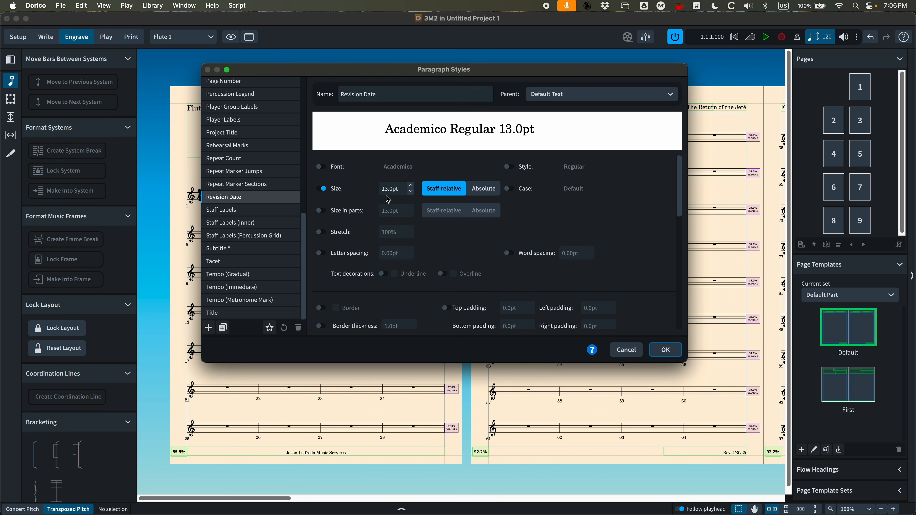
click(322, 210)
click(411, 213)
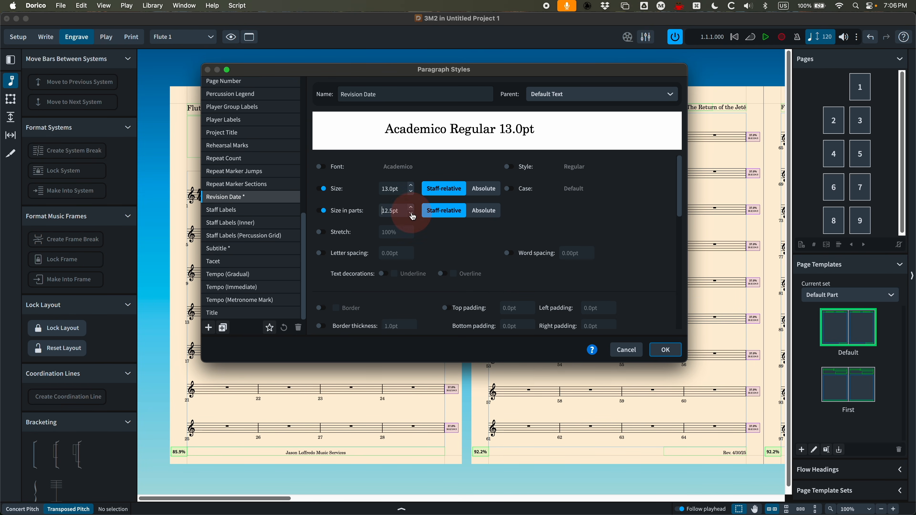
click(661, 349)
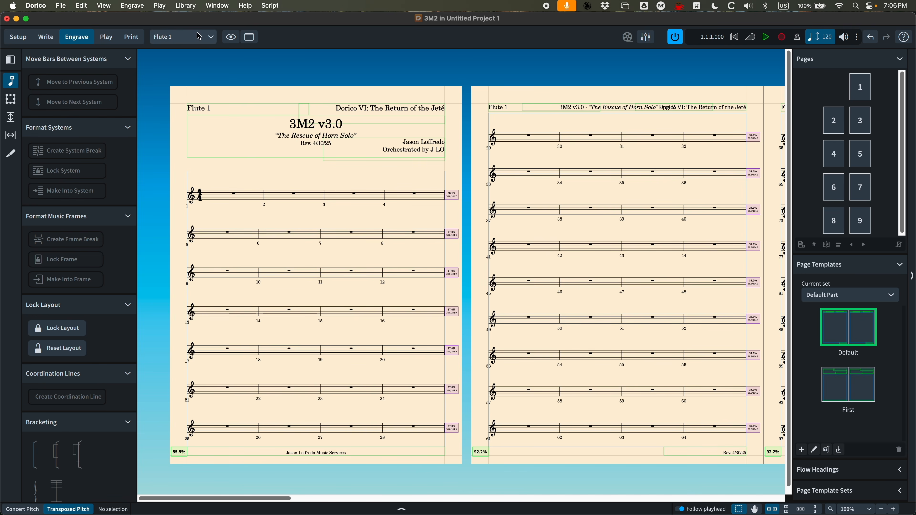
Reopen Paragraph Styles and set the Layout name style's size in parts to 13.5pt
click(184, 7)
click(203, 41)
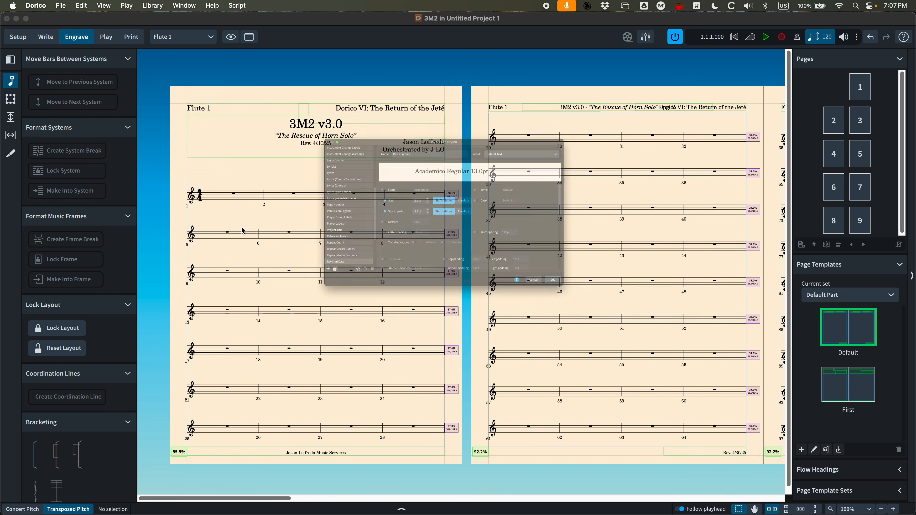
click(225, 107)
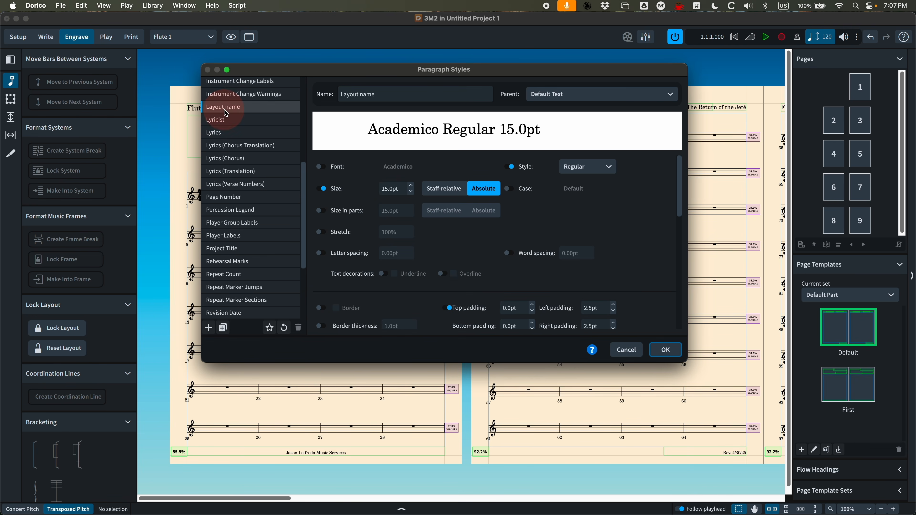
click(318, 213)
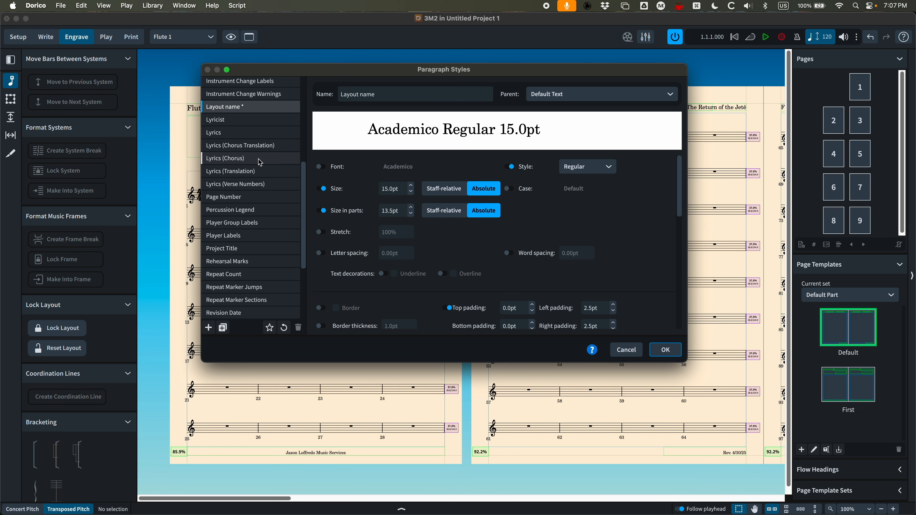
Enable a smaller size in parts for the Project Title style and confirm the dialog
click(237, 248)
click(322, 211)
click(410, 215)
click(410, 215)
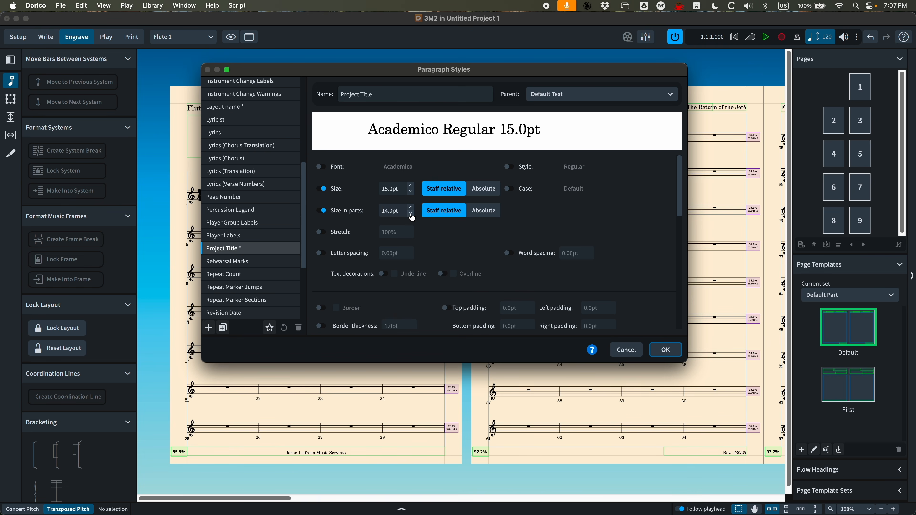
click(411, 215)
click(672, 356)
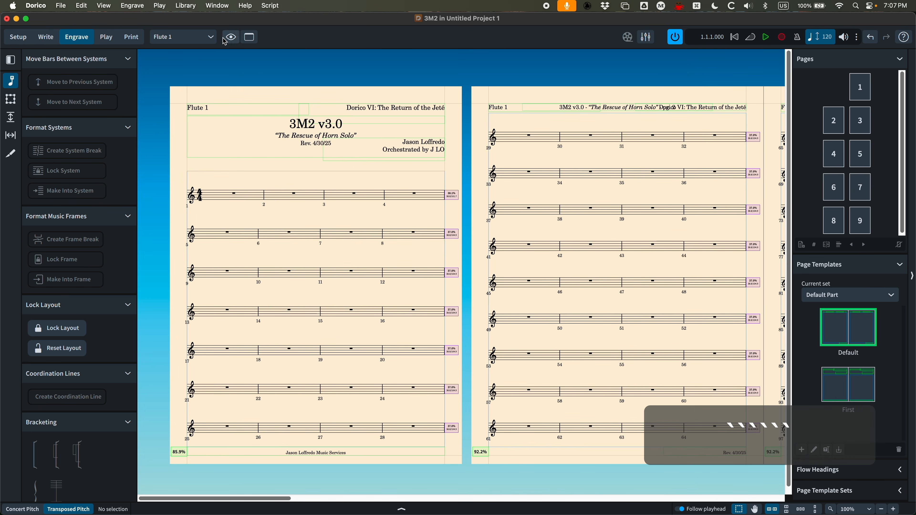
click(211, 37)
click(189, 7)
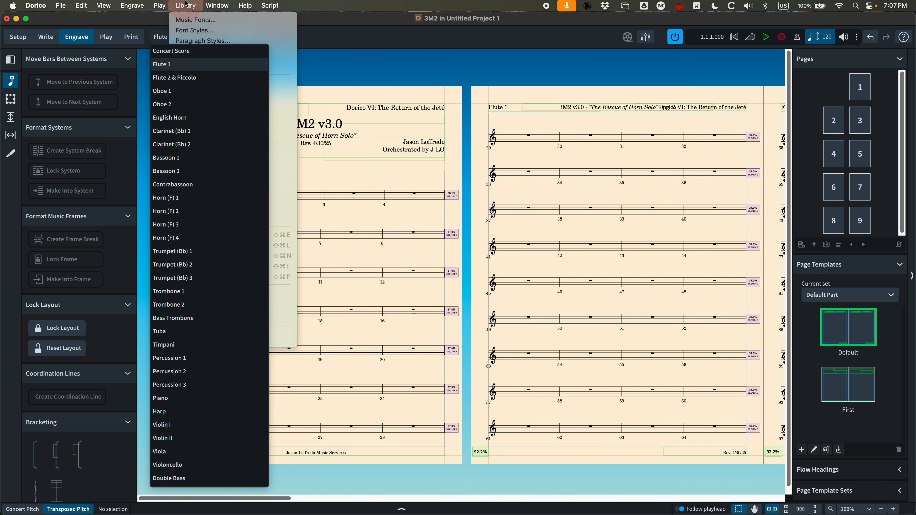
click(448, 96)
click(416, 75)
Reopen Paragraph Styles, enable a smaller size in parts for the Composer style, and confirm
click(186, 6)
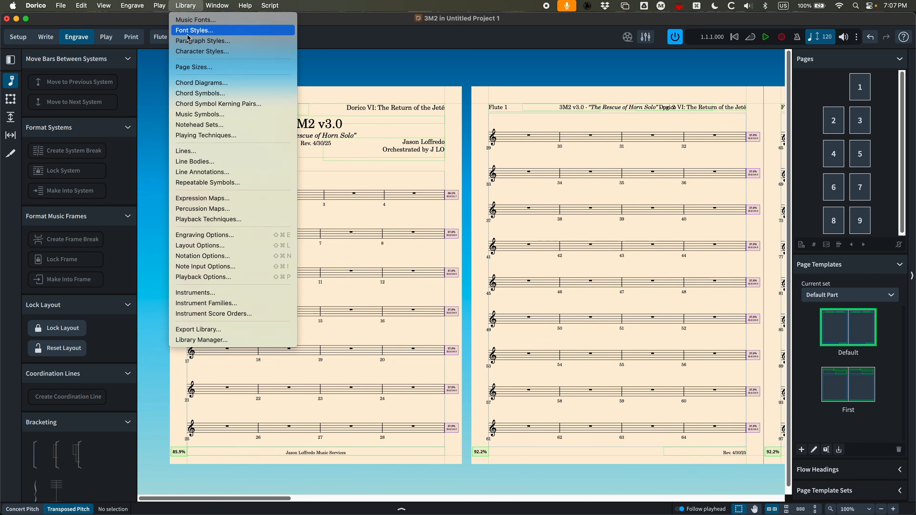
click(202, 36)
scroll(245, 148, up, 3)
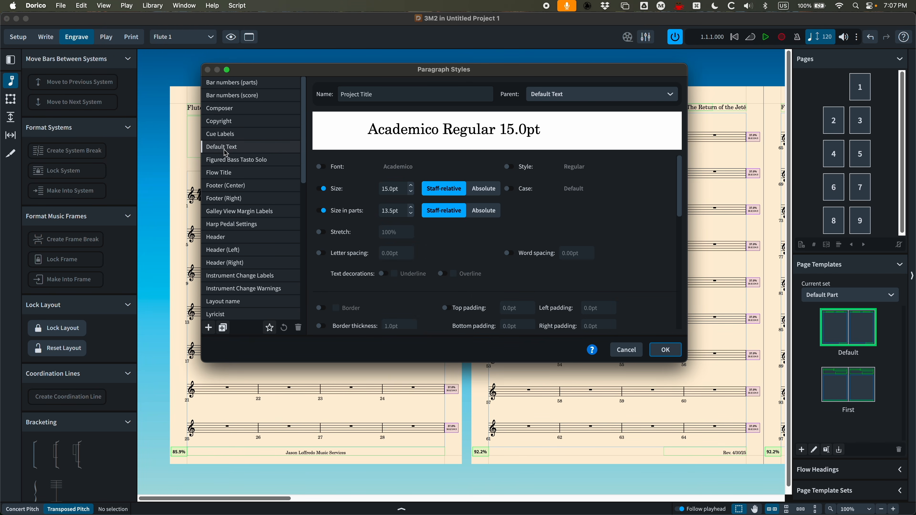
scroll(234, 154, down, 2)
scroll(230, 156, up, 2)
click(226, 109)
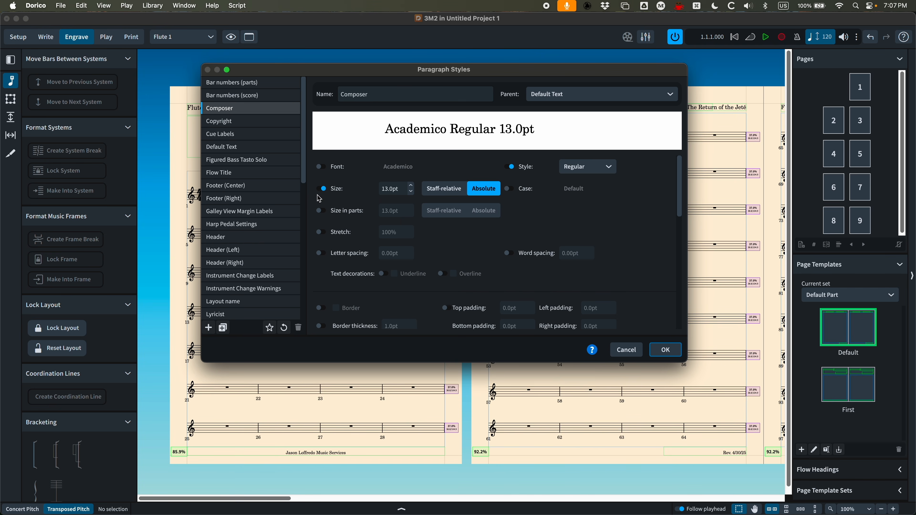
click(320, 211)
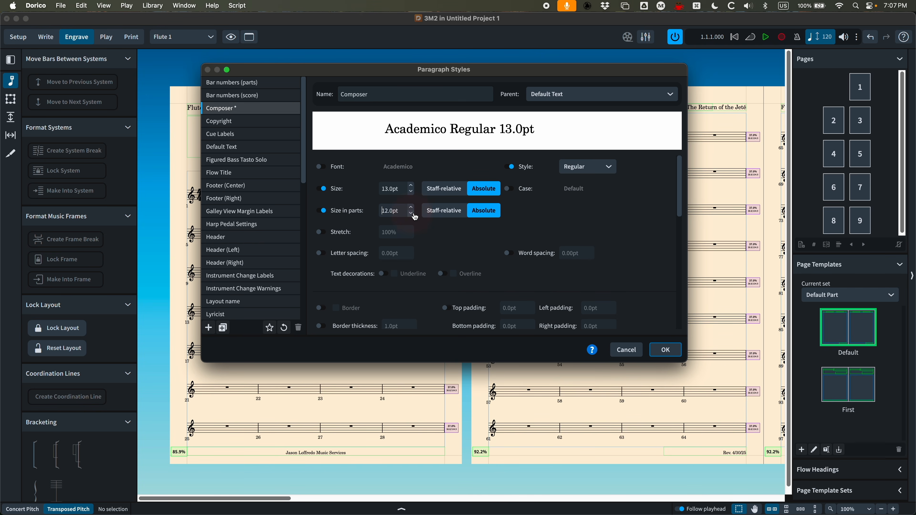
click(666, 350)
Set the Header paragraph style's size in parts to 10.0pt and confirm the dialog
scroll(505, 118, right, 5)
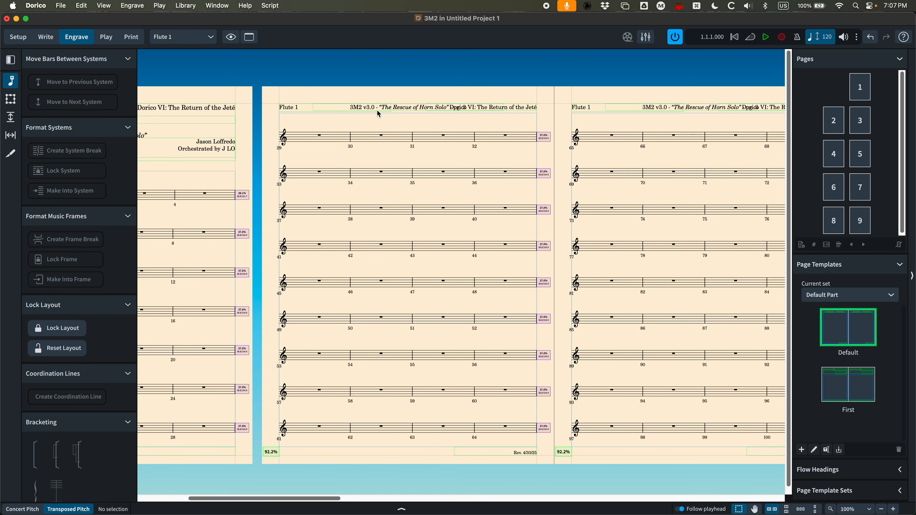
click(186, 5)
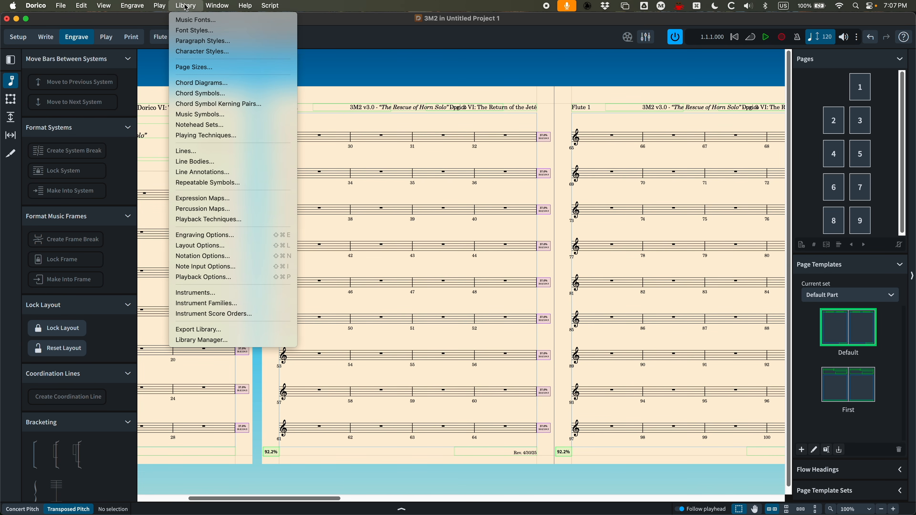
click(194, 41)
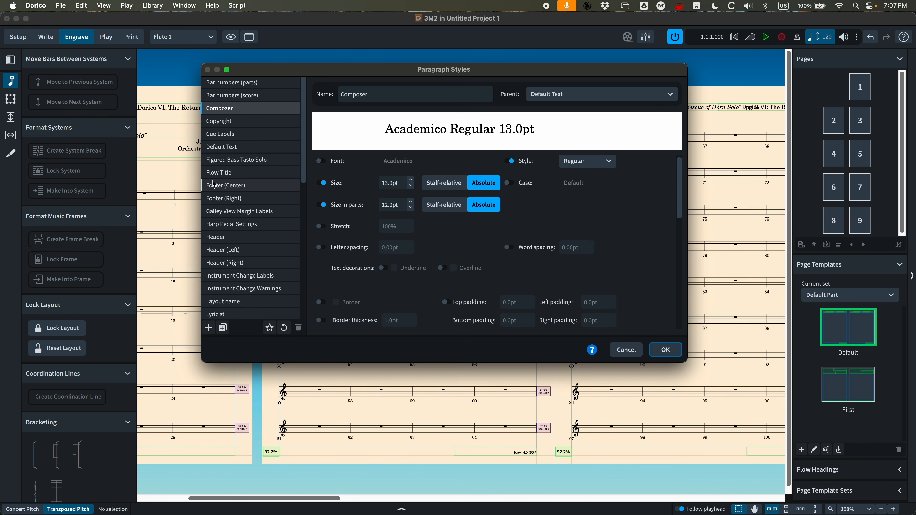
click(219, 241)
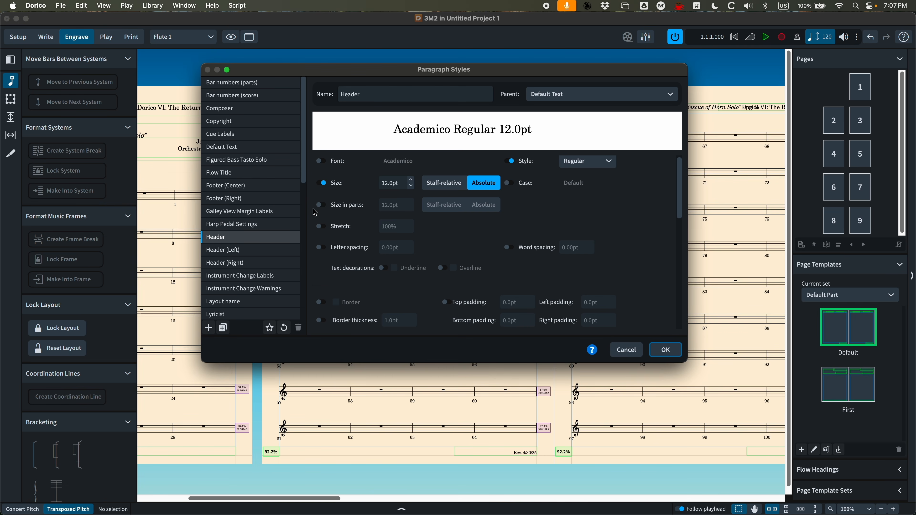
click(320, 206)
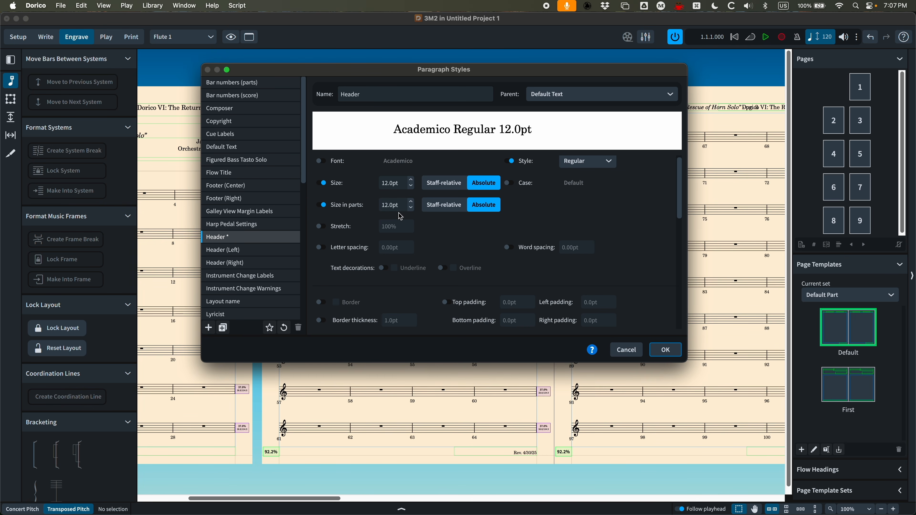
click(413, 209)
click(666, 350)
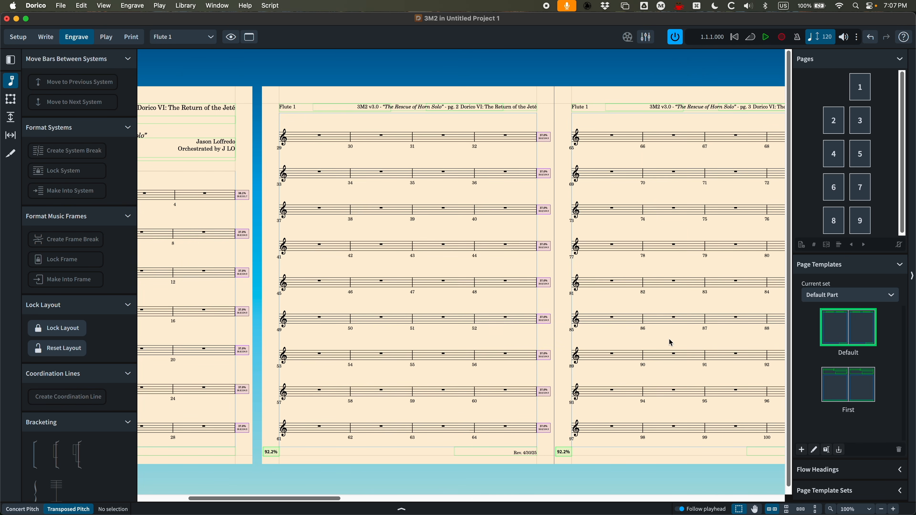
Reopen Paragraph Styles to check the Header style's size in parts, then close the dialog
click(186, 5)
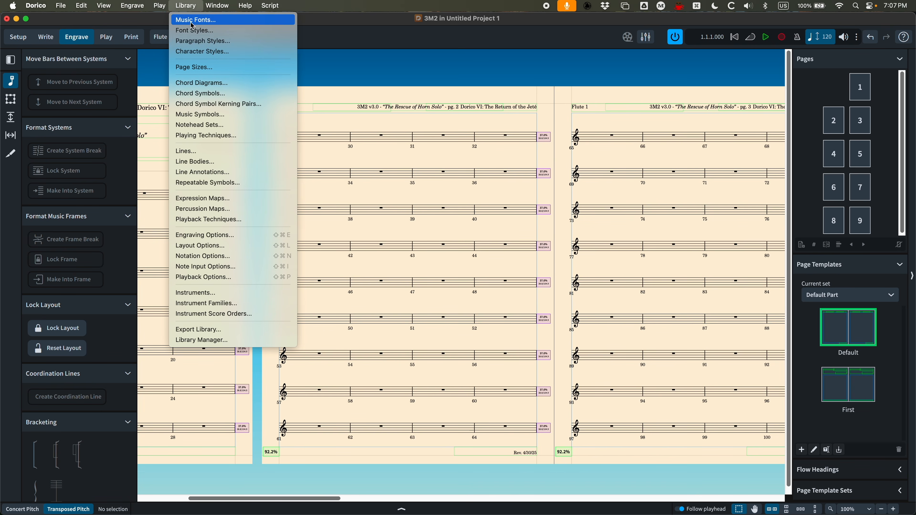
click(195, 39)
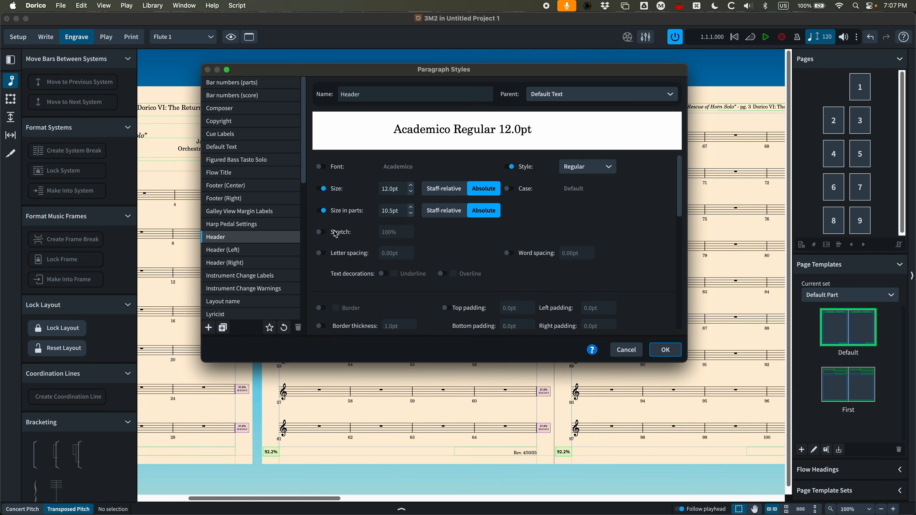
click(665, 350)
Set the Footer (Center) paragraph style's size in parts to 8.0pt and confirm
click(187, 5)
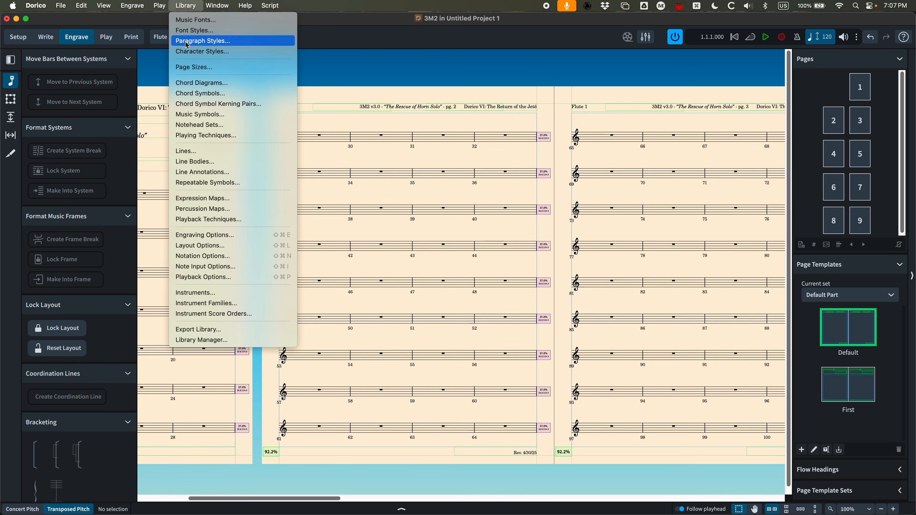
click(202, 40)
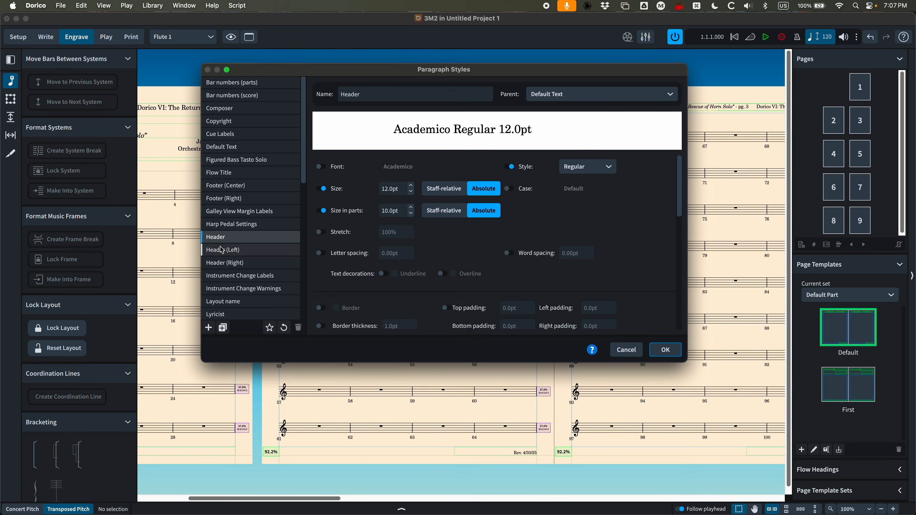
click(235, 186)
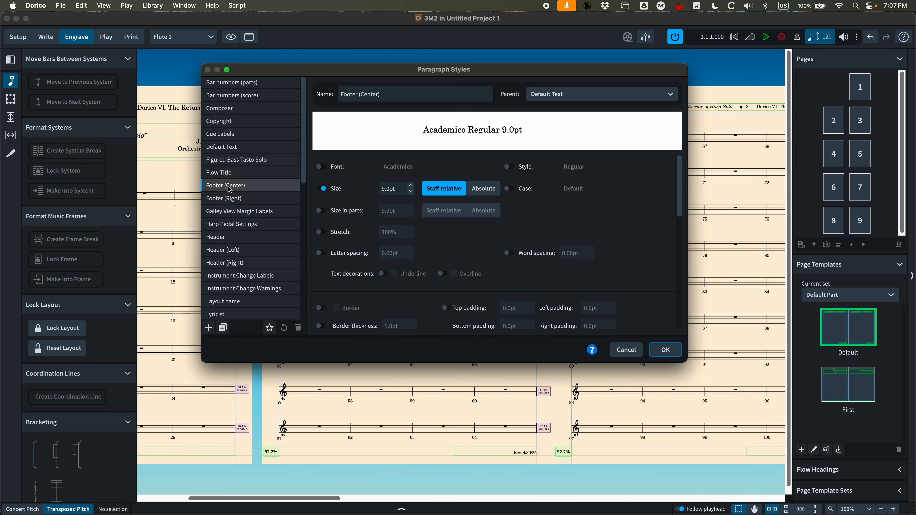
click(319, 211)
click(411, 214)
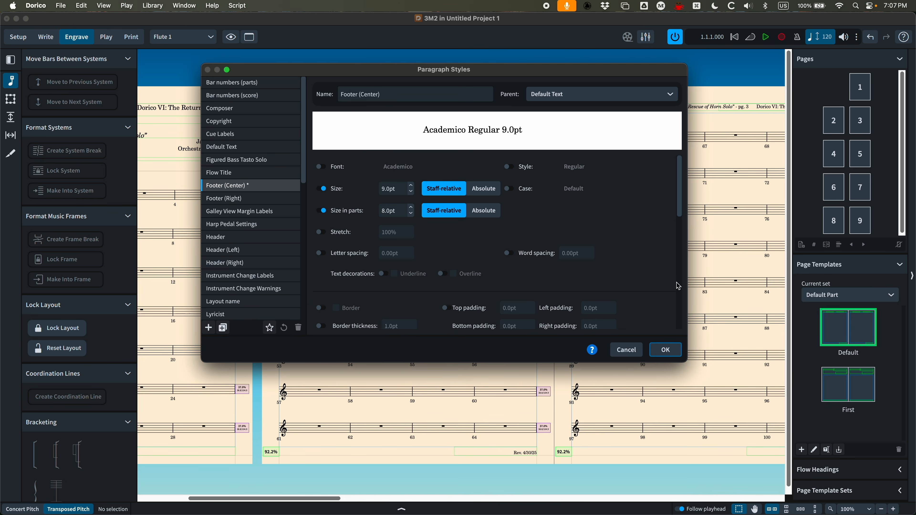
click(665, 349)
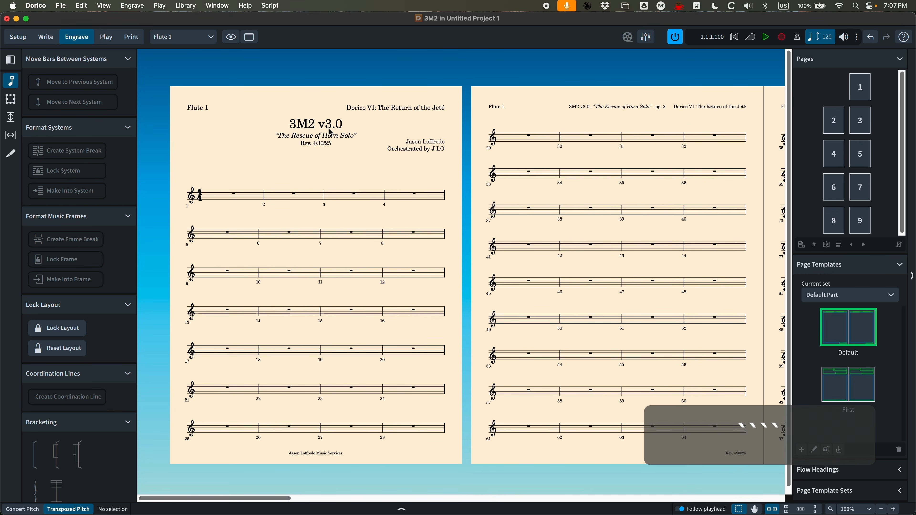
Reopen Paragraph Styles to review the Footer (Center) style, then close the dialog
click(186, 6)
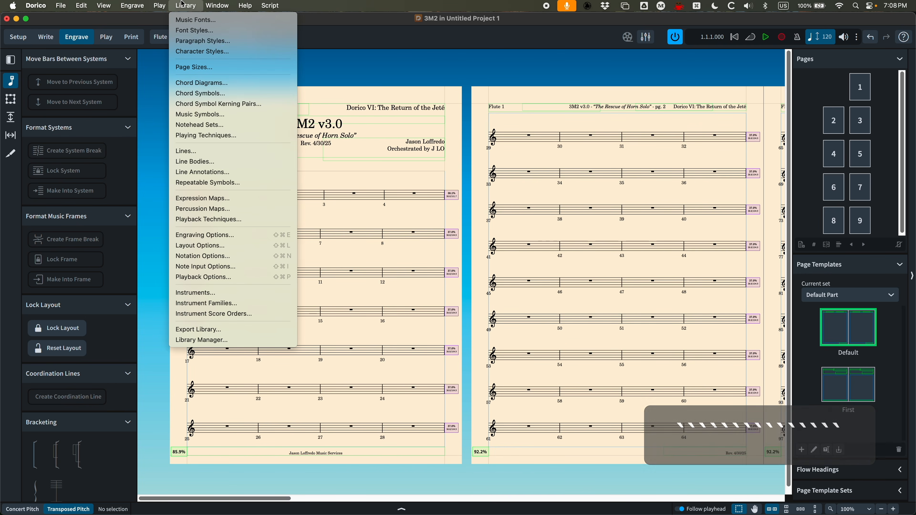
click(186, 43)
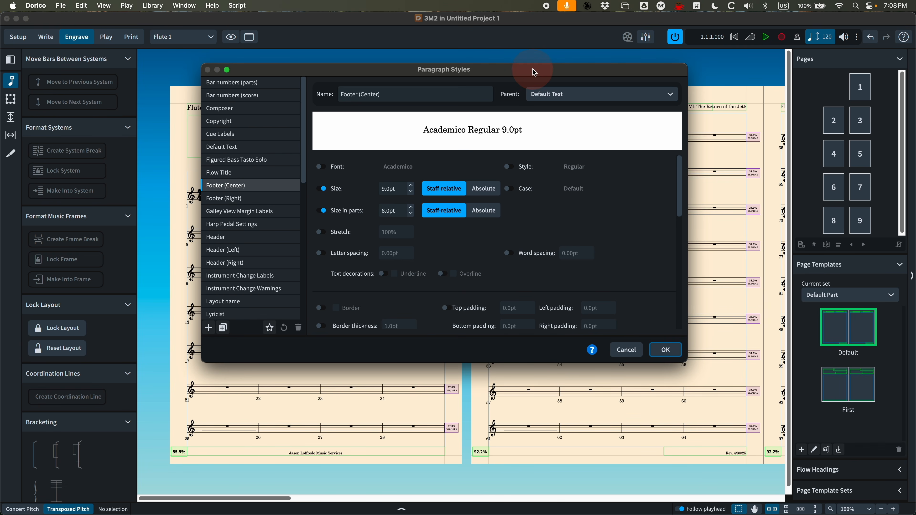
drag(535, 72, 538, 73)
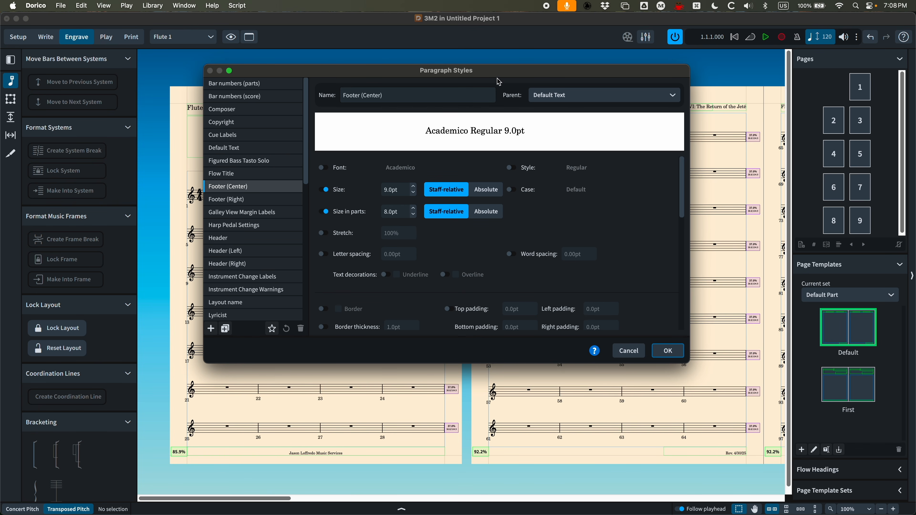
click(667, 356)
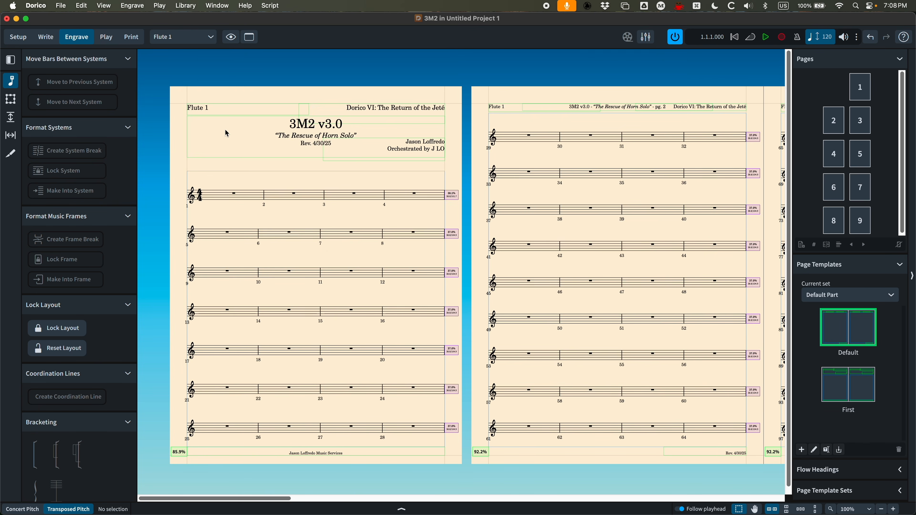
Switch to the Concert Score layout and open the Default flow heading to examine it
click(176, 43)
click(171, 45)
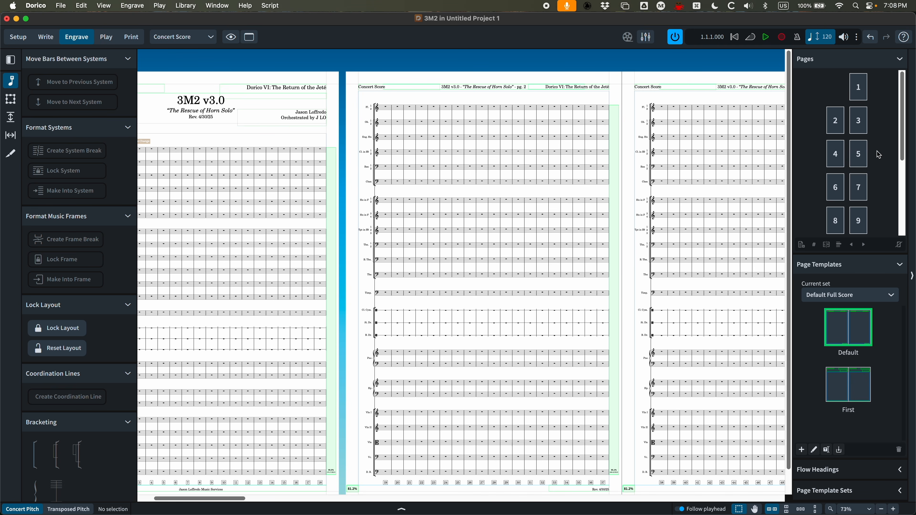
scroll(879, 155, down, 1)
scroll(866, 99, down, 4)
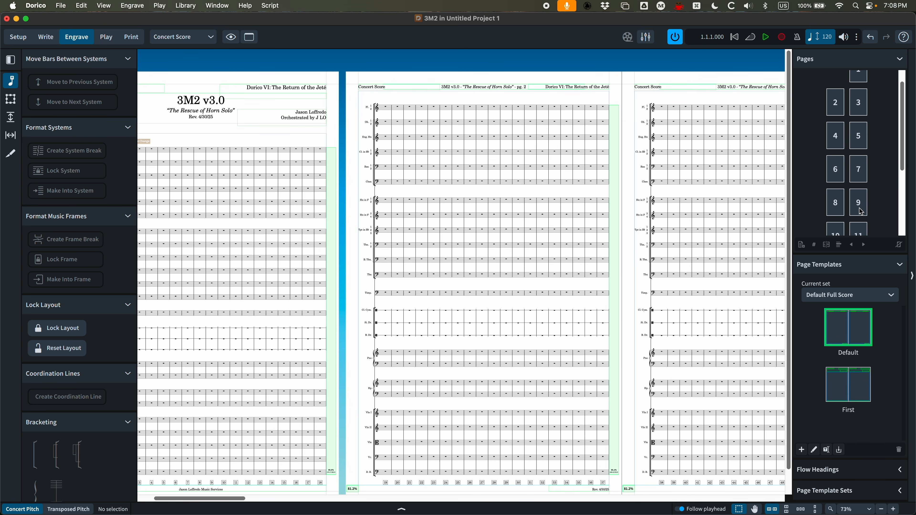
scroll(797, 406, down, 1)
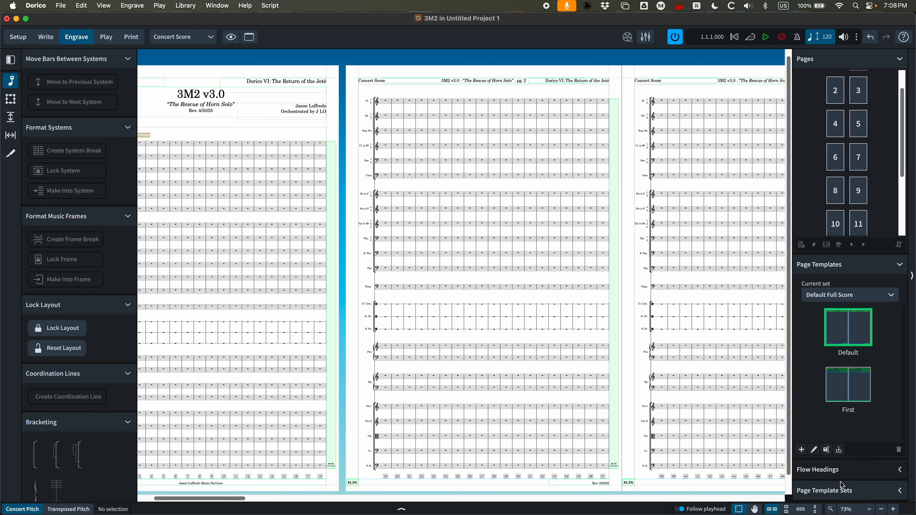
click(900, 470)
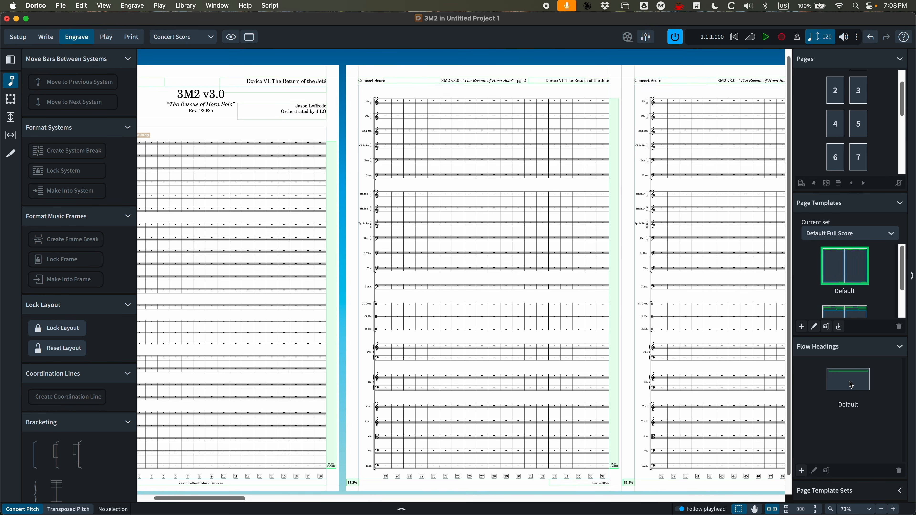
double_click(856, 387)
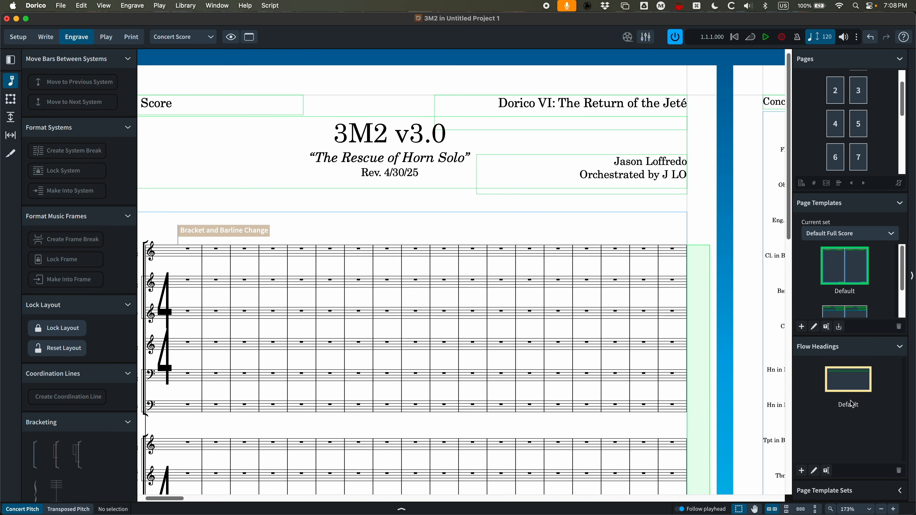
Examine the Default Full Score and Default Part page template sets
click(891, 491)
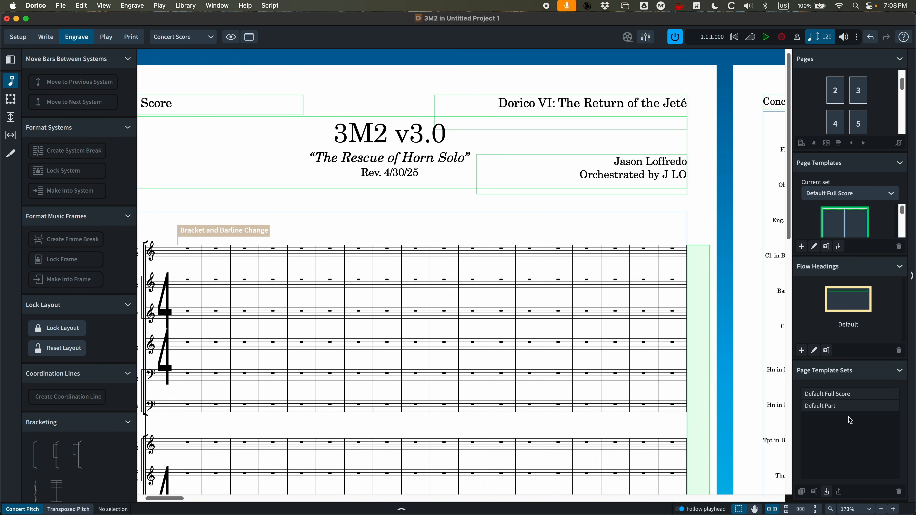
click(832, 395)
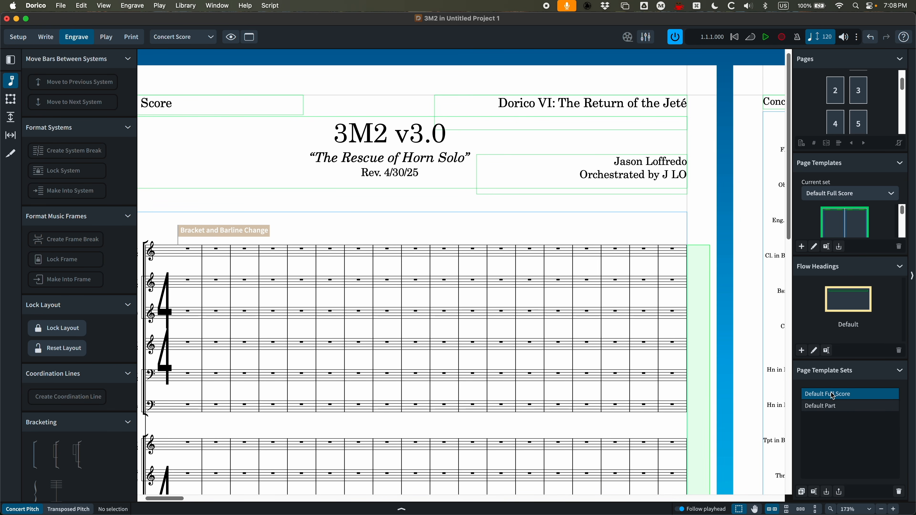
click(824, 406)
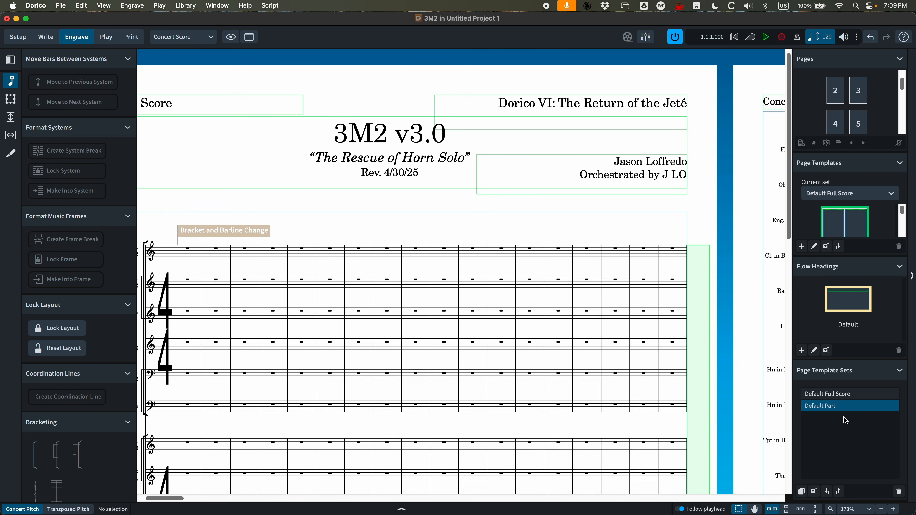
click(901, 371)
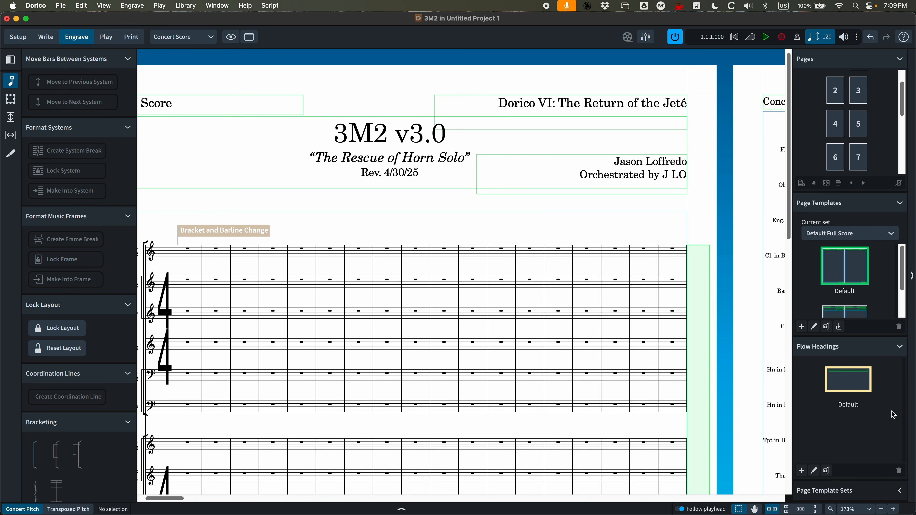
click(900, 347)
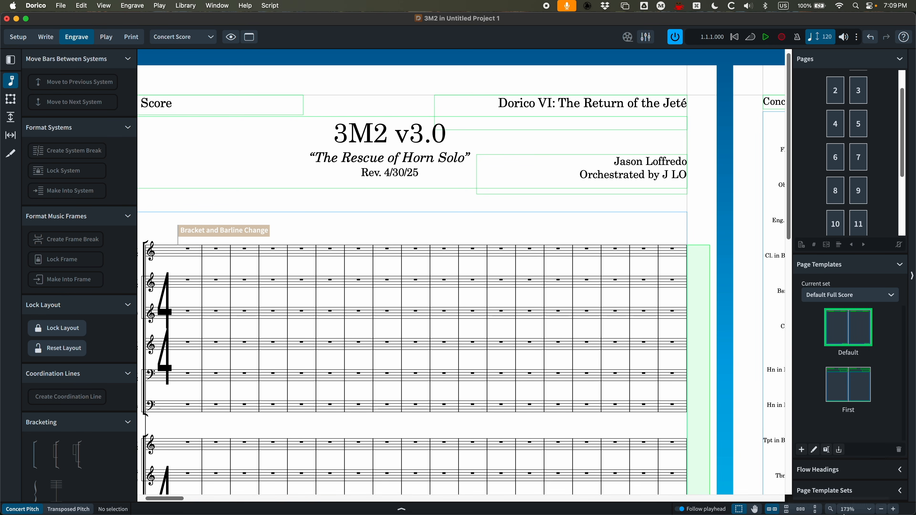
In the JL MT Template project, zoom out and open Setup mode to view its players and layouts
click(866, 505)
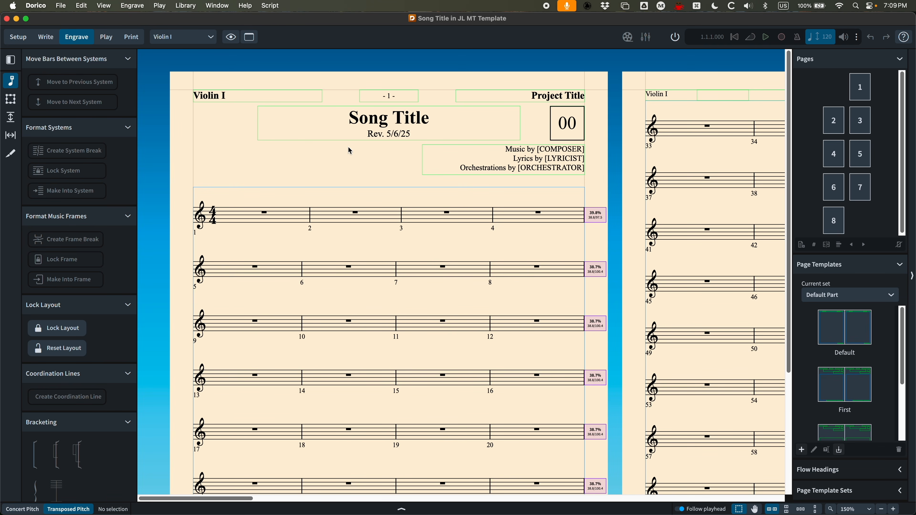
key(super+minus)
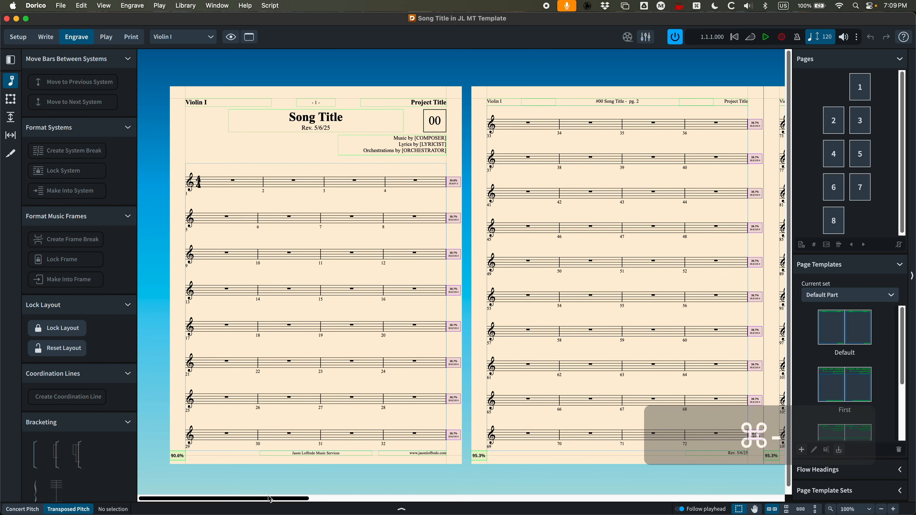
click(18, 37)
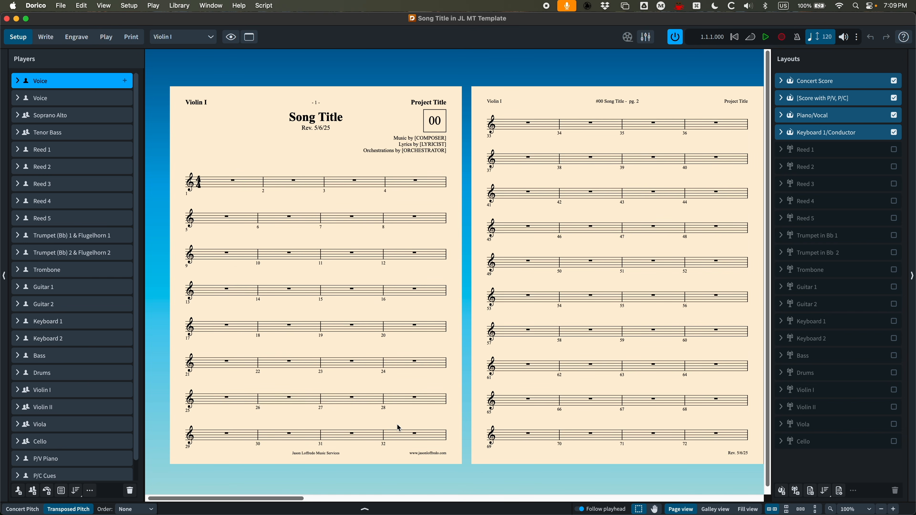
Select the Song Title - Reprise flow and examine where it begins in the Violin I part
click(364, 509)
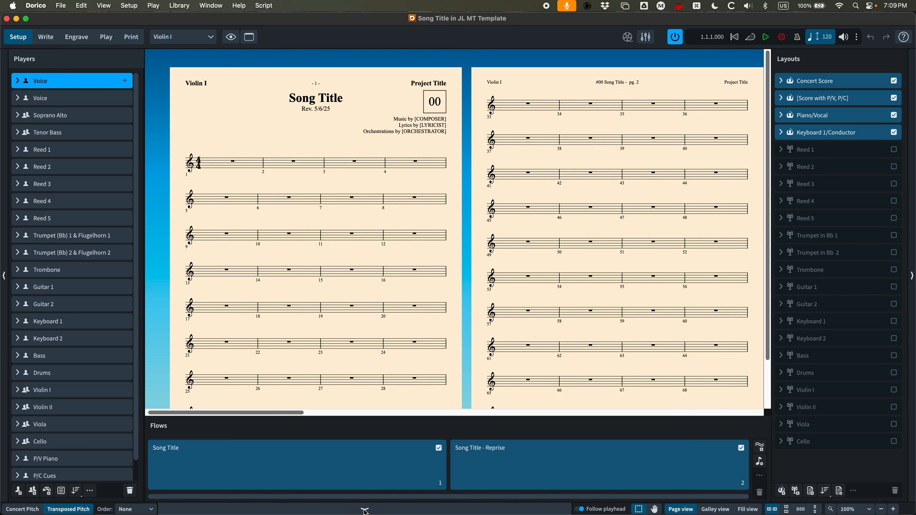
click(300, 468)
click(515, 469)
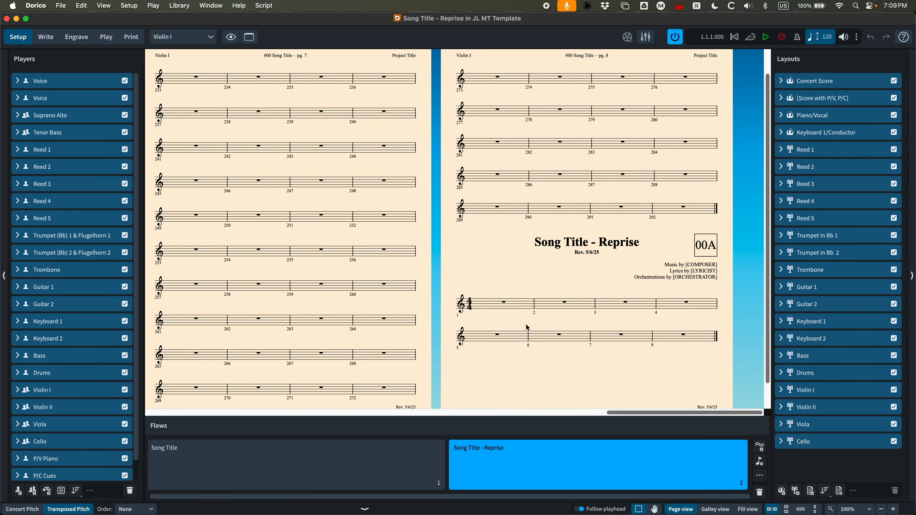
scroll(528, 327, down, 3)
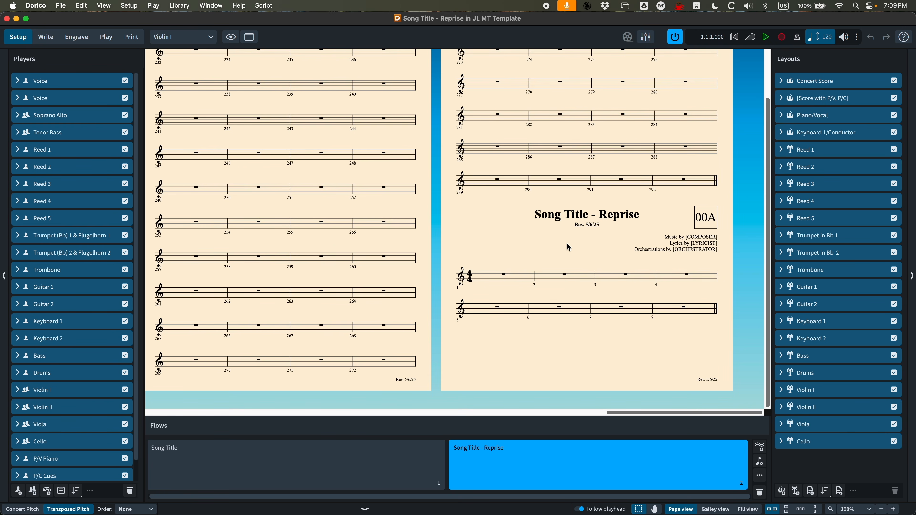
scroll(563, 252, up, 2)
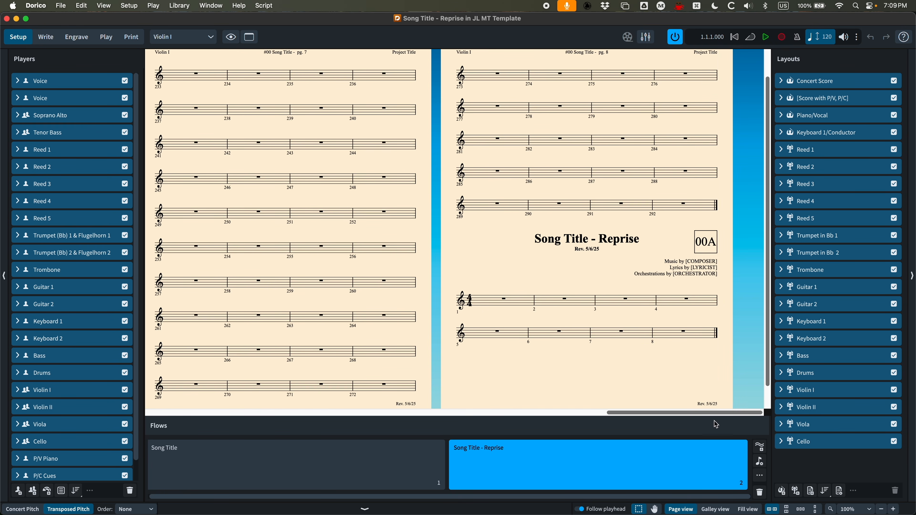
scroll(676, 266, up, 2)
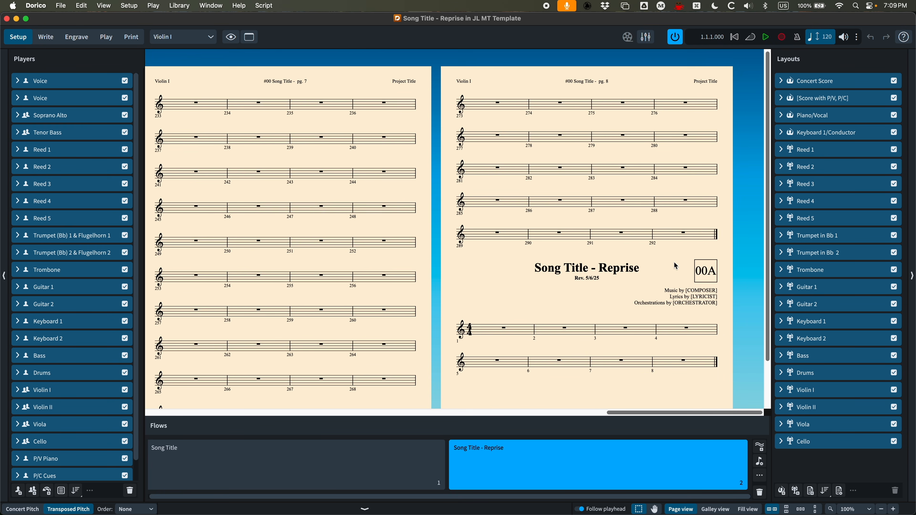
scroll(586, 314, down, 1)
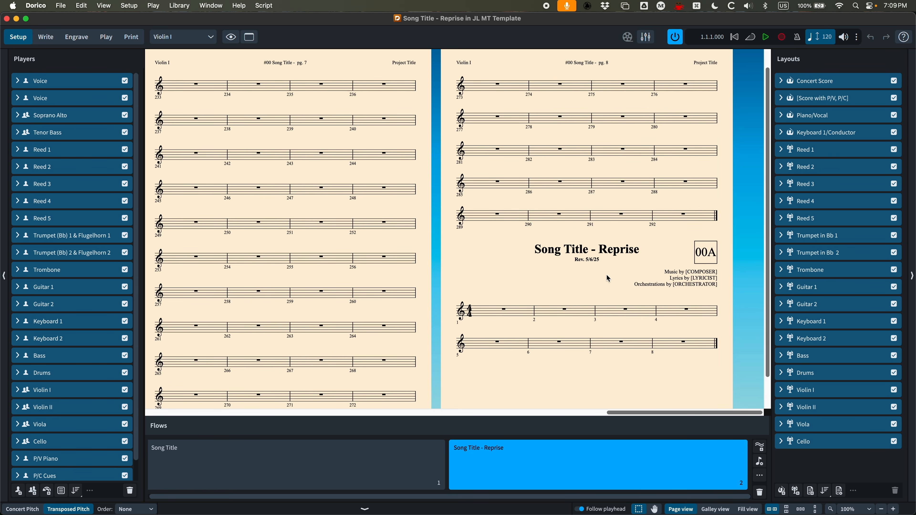
scroll(586, 278, up, 1)
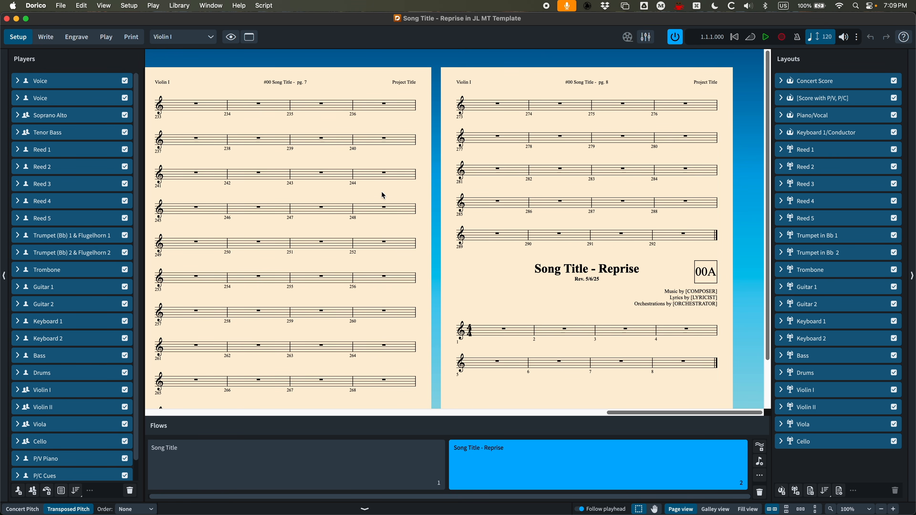
Switch to the Keyboard 1 part layout and examine its final pages where the reprise flow starts
click(207, 38)
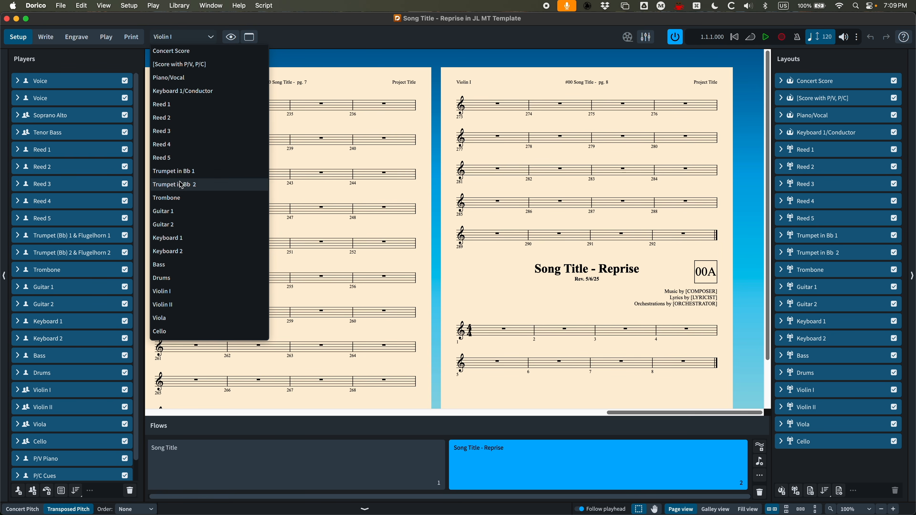
click(175, 237)
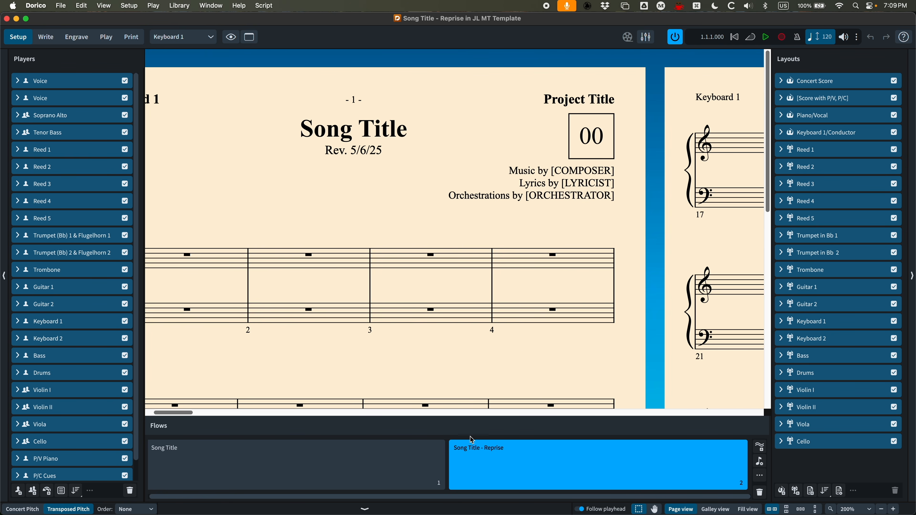
key(super+minus)
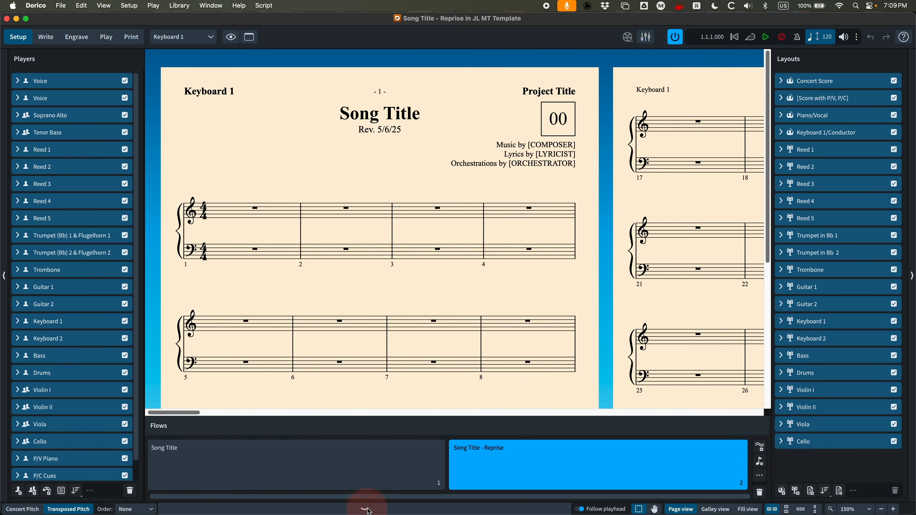
key(cmd+8)
drag(192, 502, 753, 499)
key(cmd+minus)
key(super+minus)
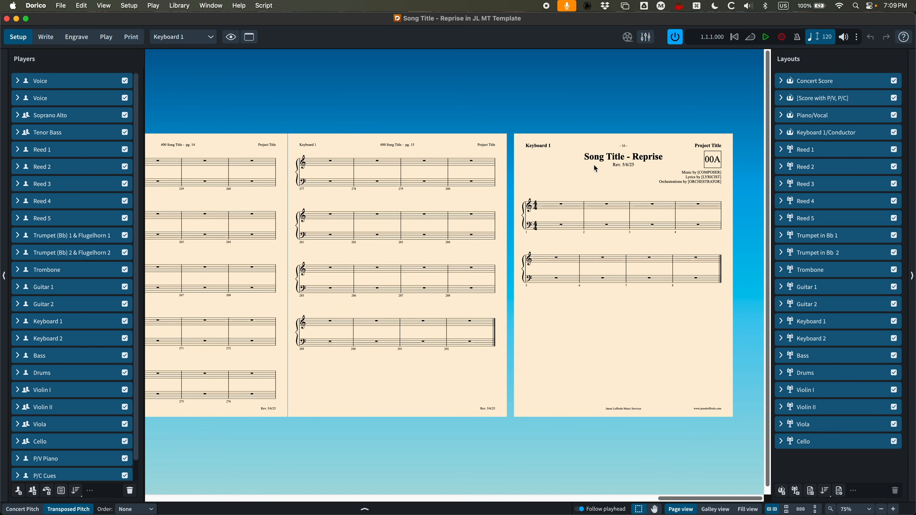
Open Layout Options and compare the Flows page settings for the Keyboard 1 and Violin I layouts
key(super+shift+l)
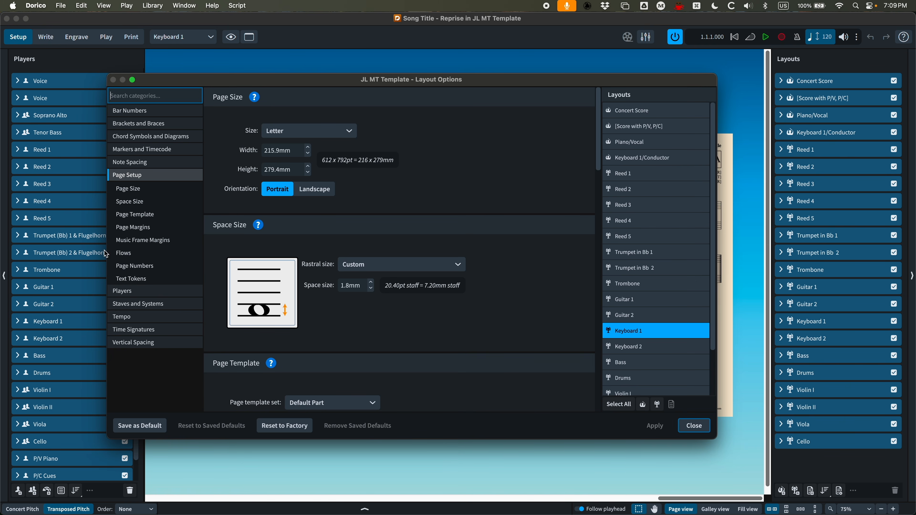
click(126, 254)
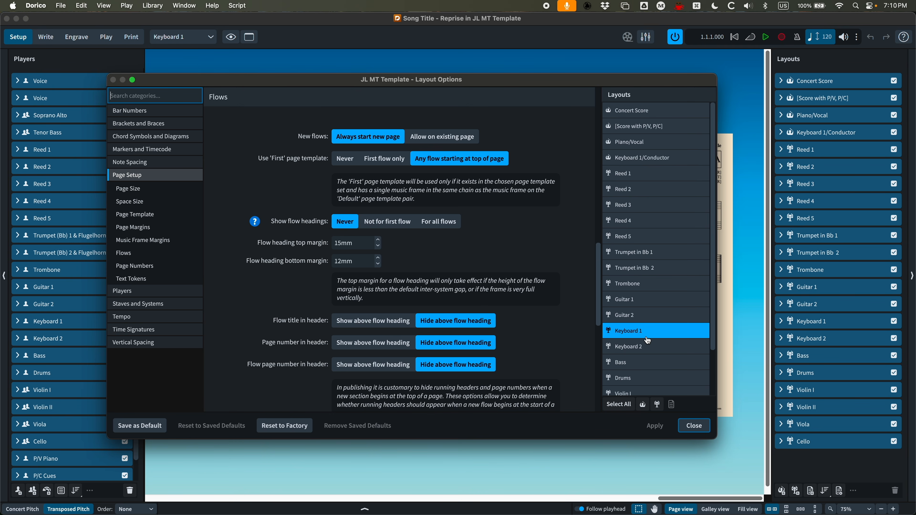
scroll(640, 352, down, 3)
click(639, 352)
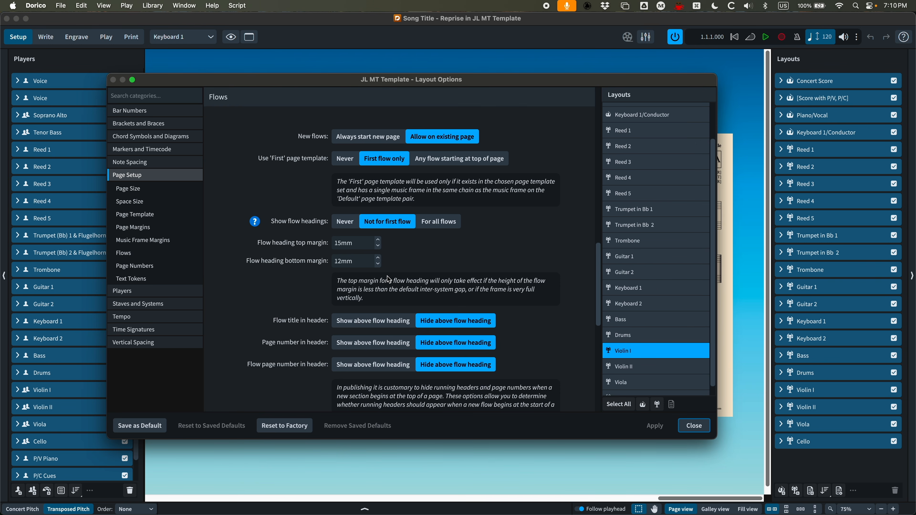
scroll(468, 262, down, 5)
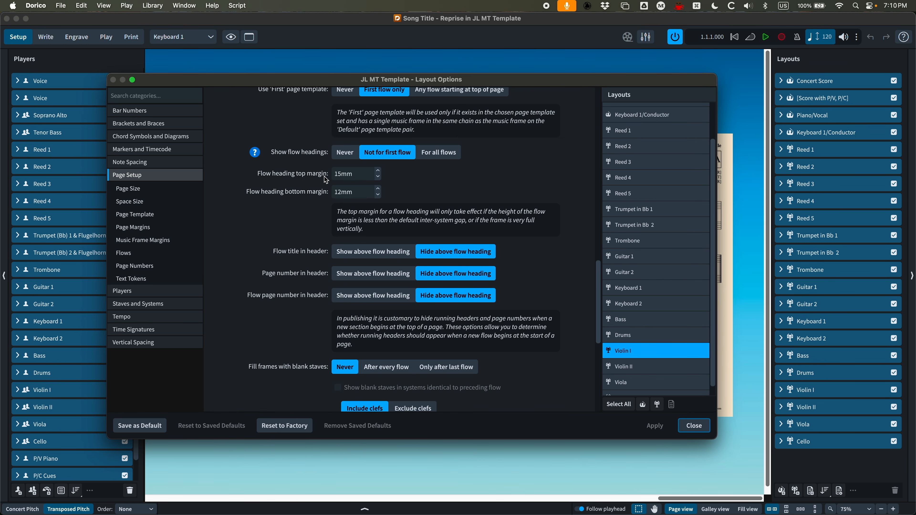
scroll(301, 175, up, 2)
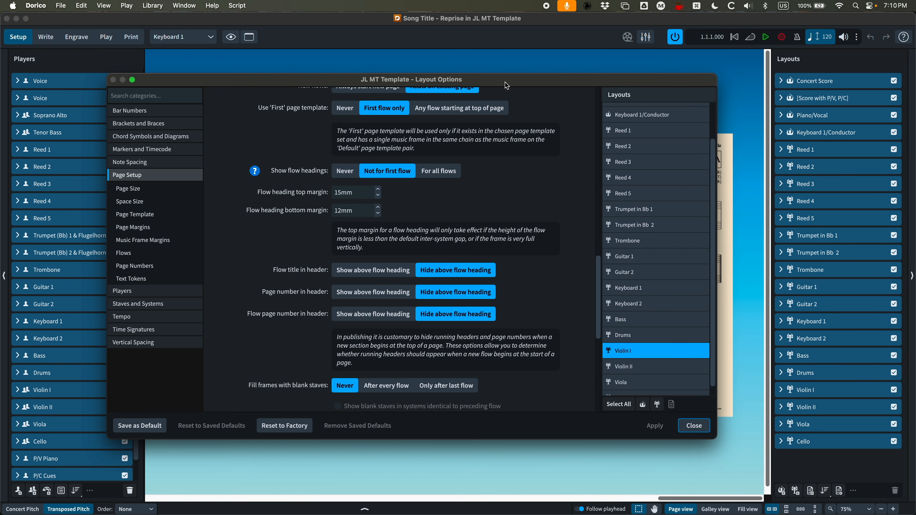
click(695, 426)
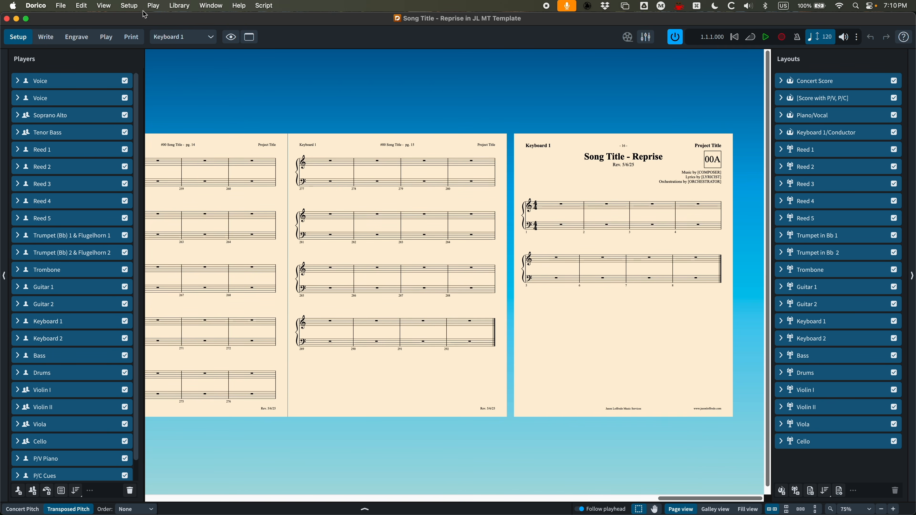
Switch to the Violin I part layout and set its flow heading top margin to 20 mm
click(195, 37)
click(167, 296)
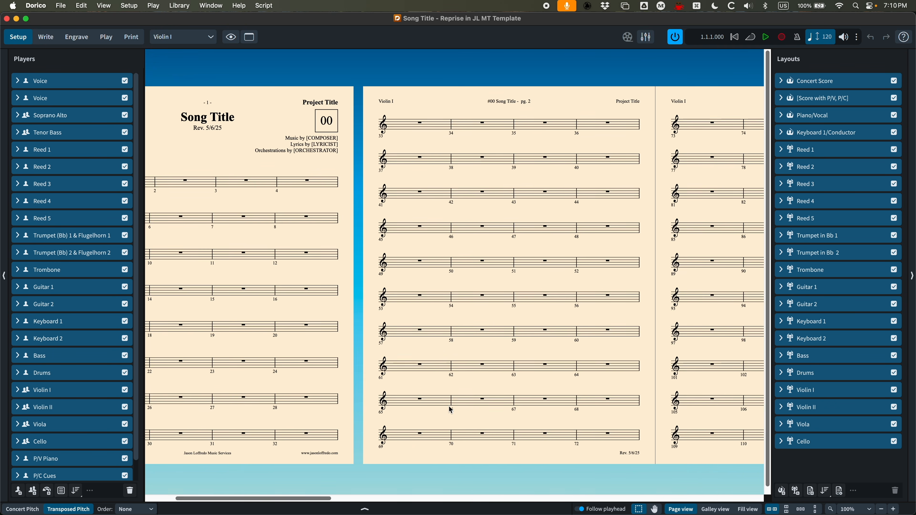
drag(310, 499, 777, 501)
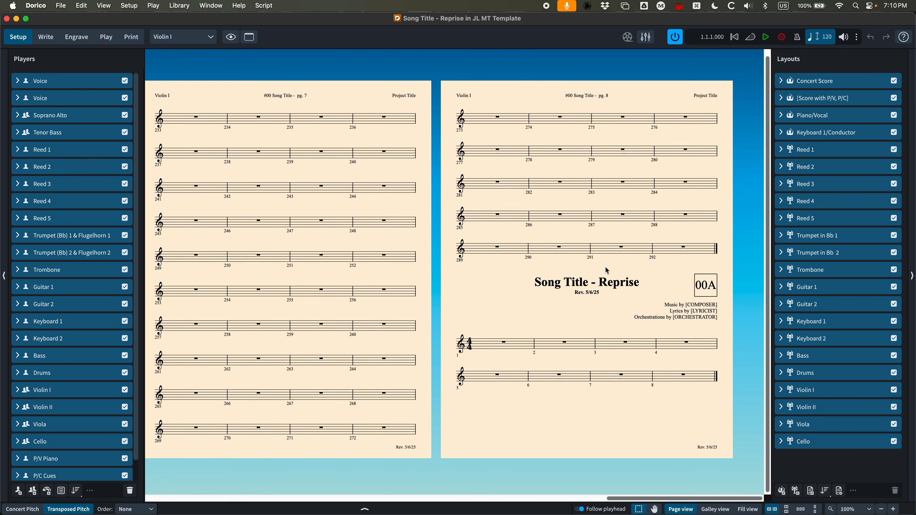
key(super+shift+l)
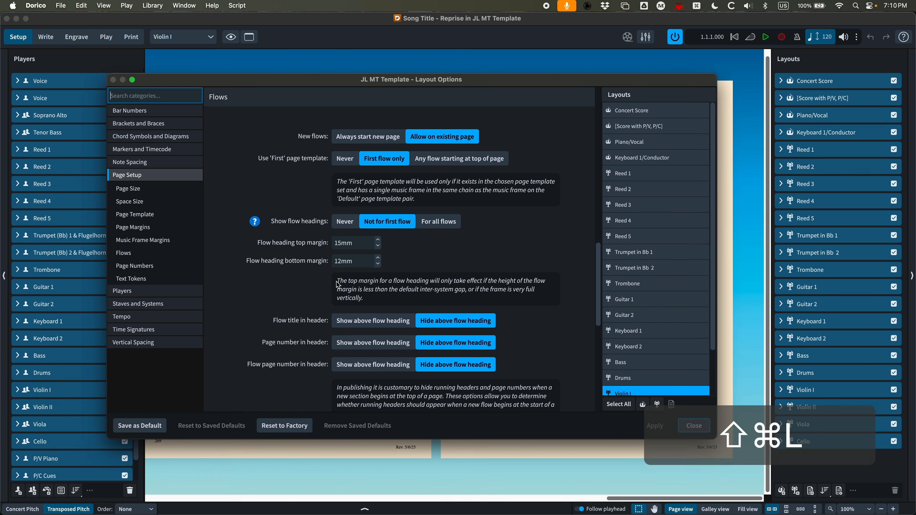
click(339, 244)
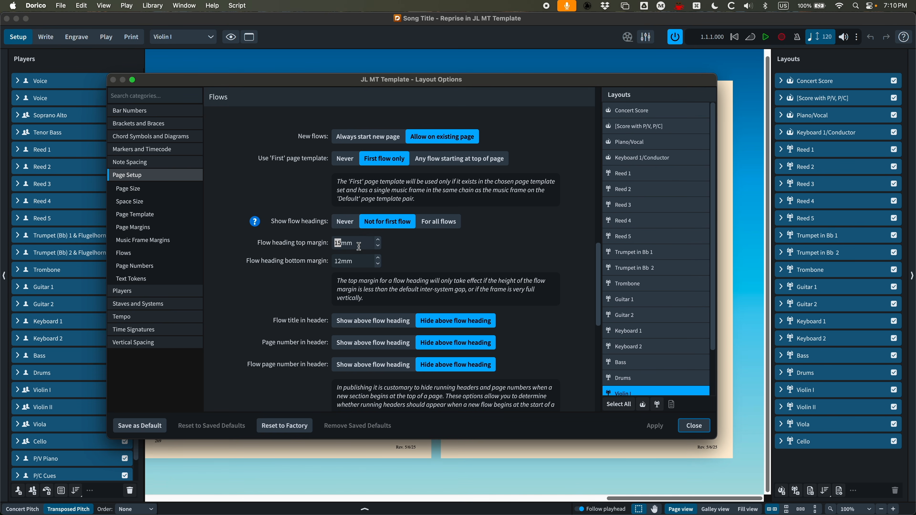
text(20)
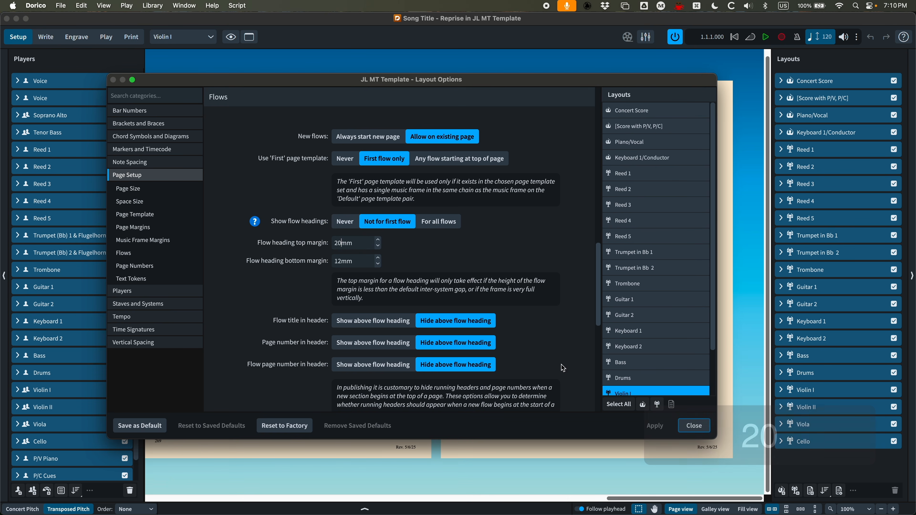
click(656, 425)
click(694, 425)
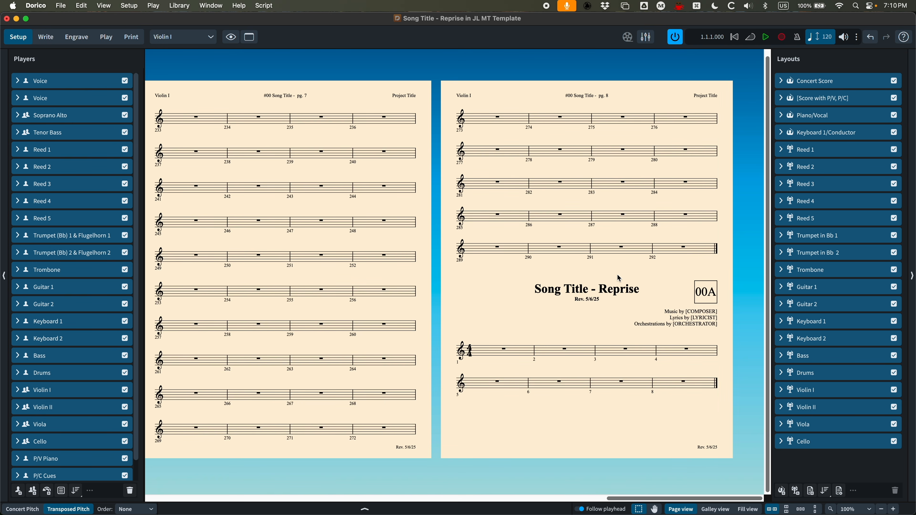
Recheck the flow options, then open the Default flow heading in Engrave mode to examine it
key(super+shift+l)
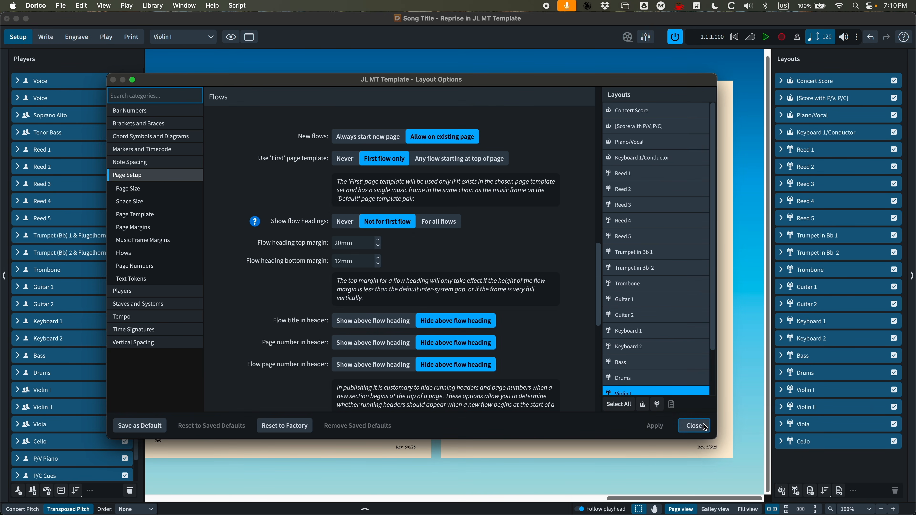
click(695, 426)
click(76, 36)
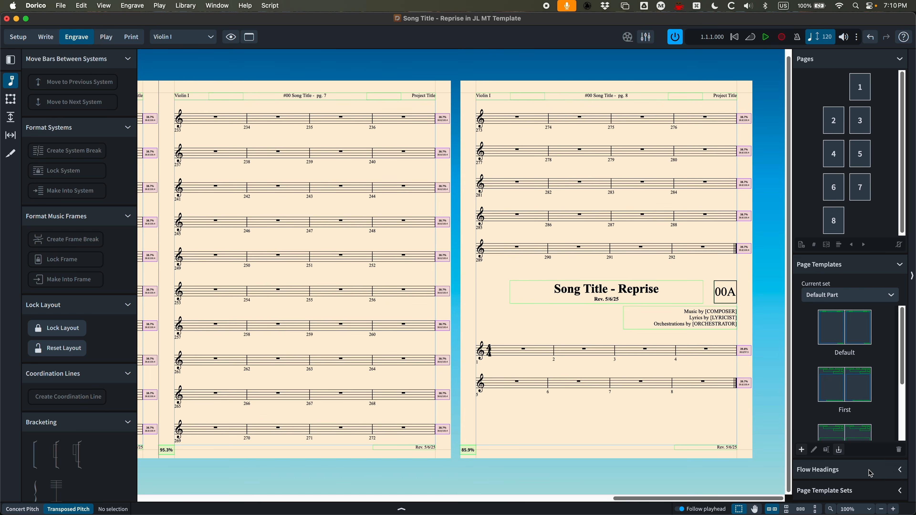
click(890, 469)
double_click(849, 379)
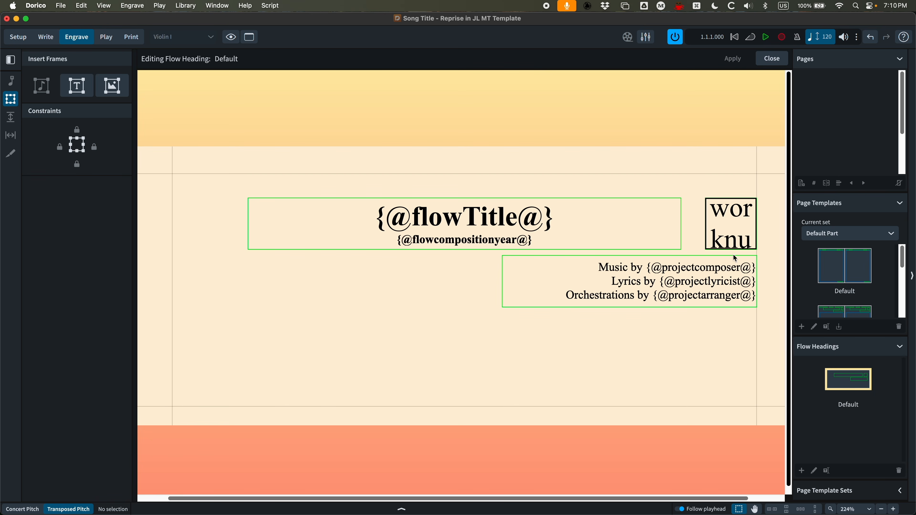
click(772, 59)
key(super+minus)
key(super+minus)
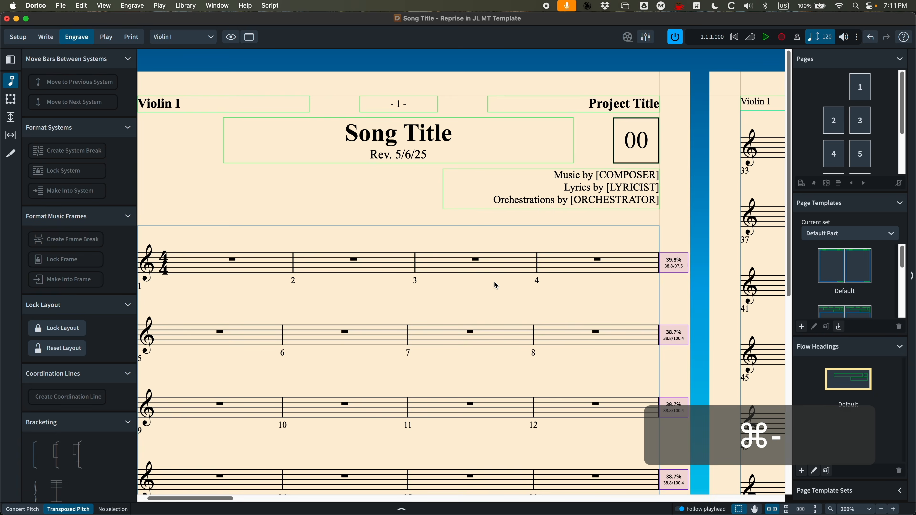
key(super+minus)
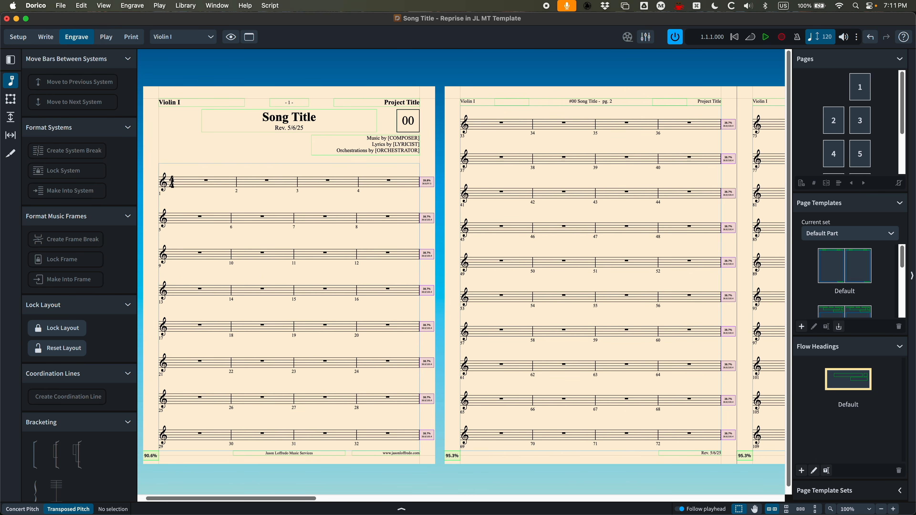
Insert one page using the V.S. Page template before page 2 of the Violin I part
click(900, 347)
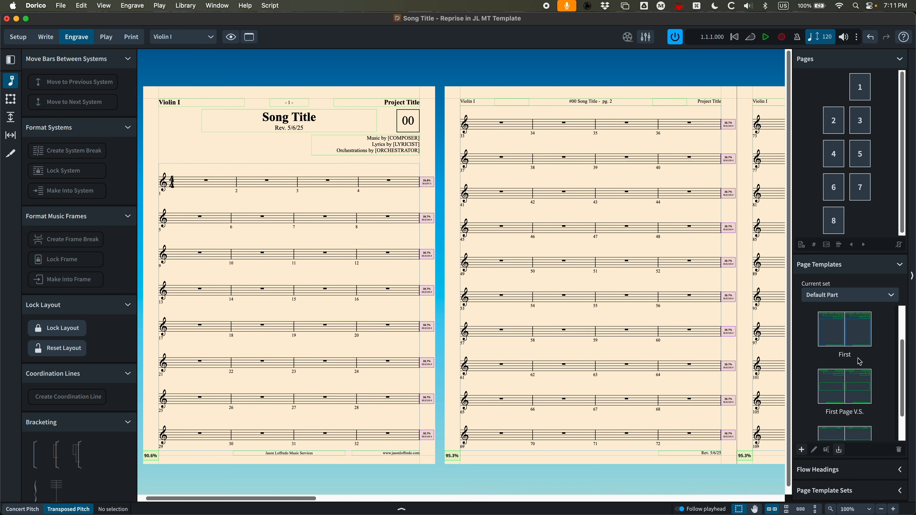
scroll(860, 362, up, 2)
scroll(851, 370, down, 3)
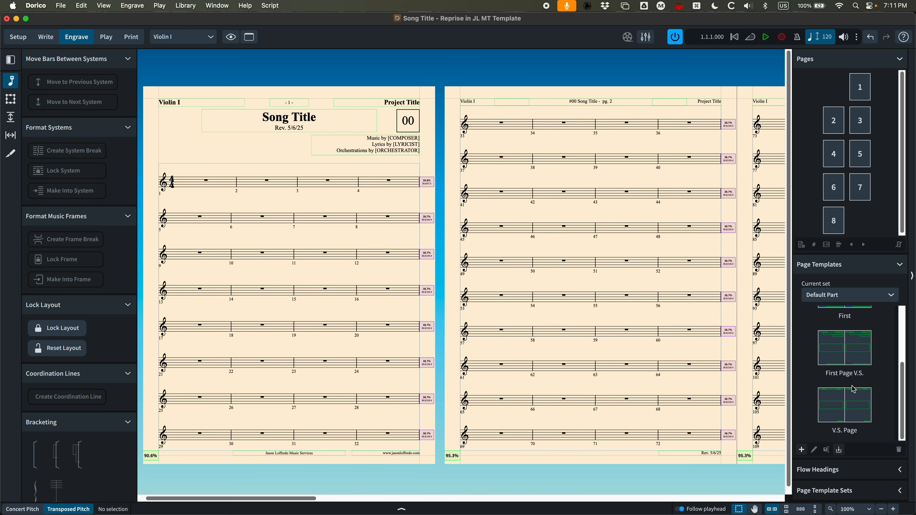
scroll(518, 269, right, 2)
scroll(518, 269, right, 4)
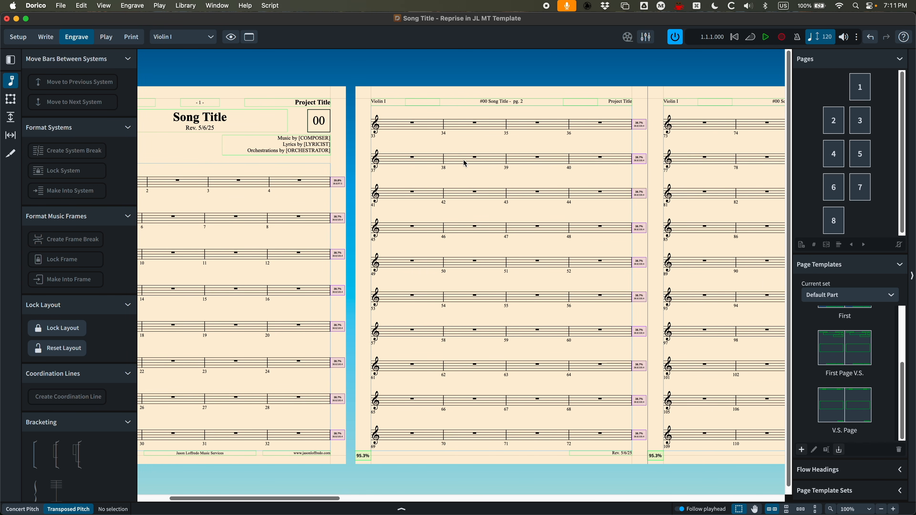
click(834, 123)
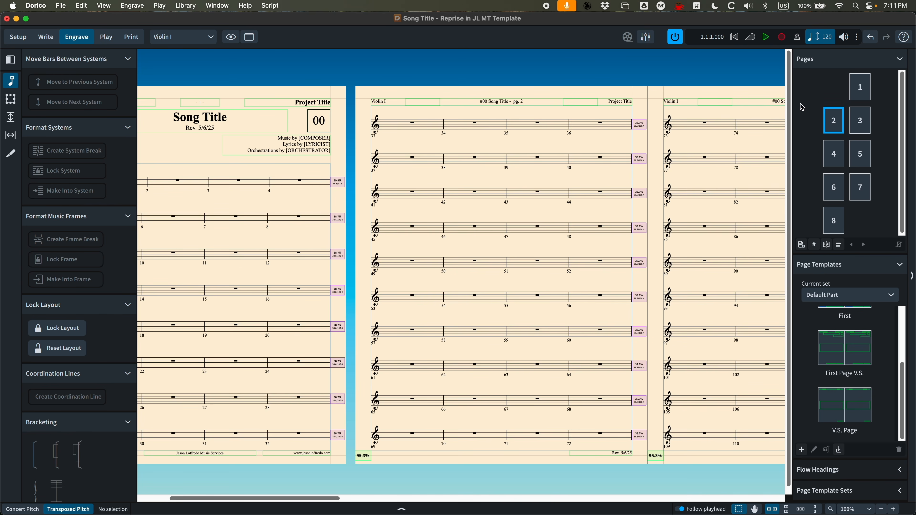
right_click(835, 125)
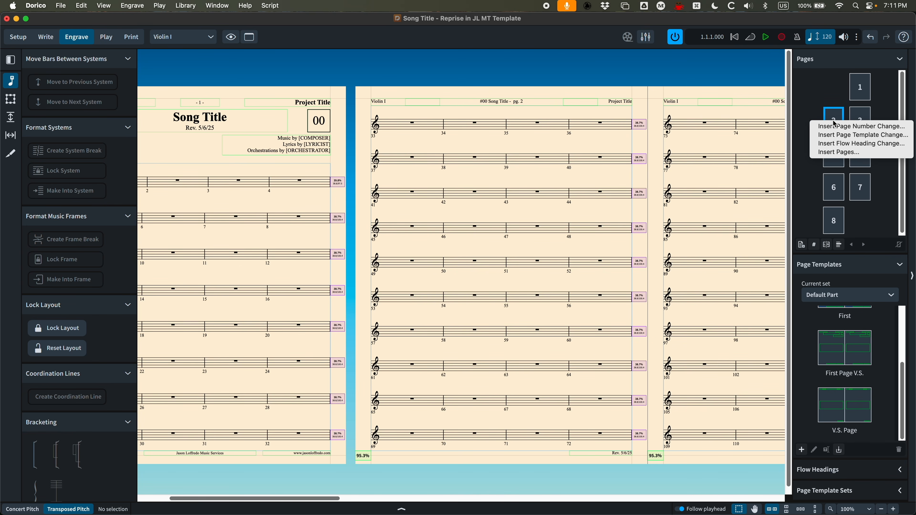
click(845, 153)
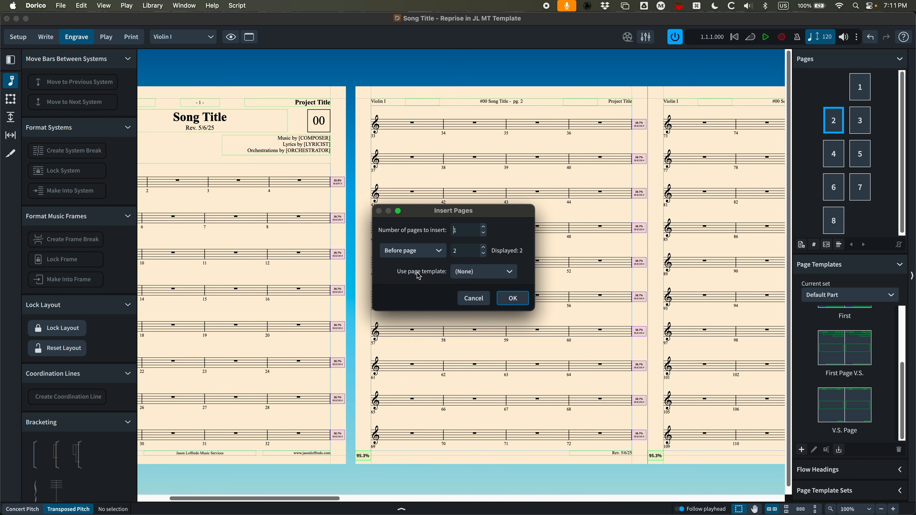
click(511, 278)
click(480, 322)
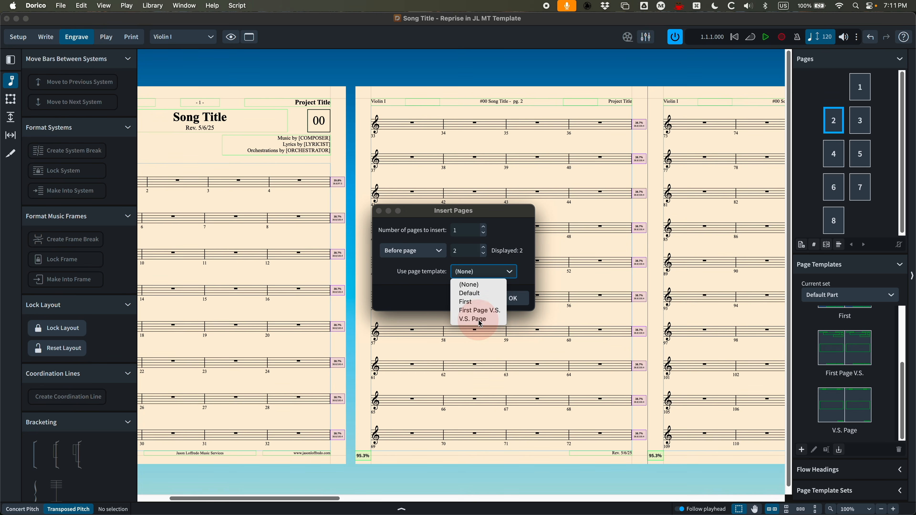
click(512, 298)
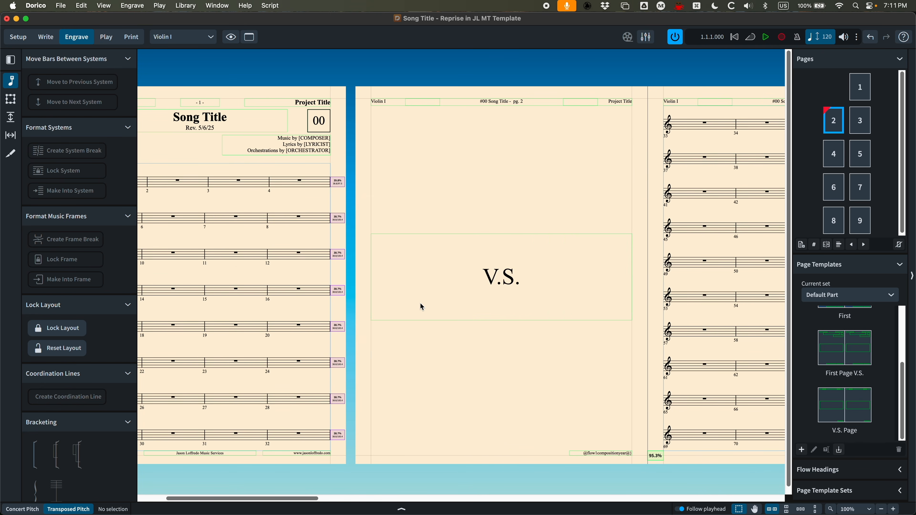
Insert one page using the First Page V.S. template before page 1 of the Violin I part
scroll(420, 302, right, 3)
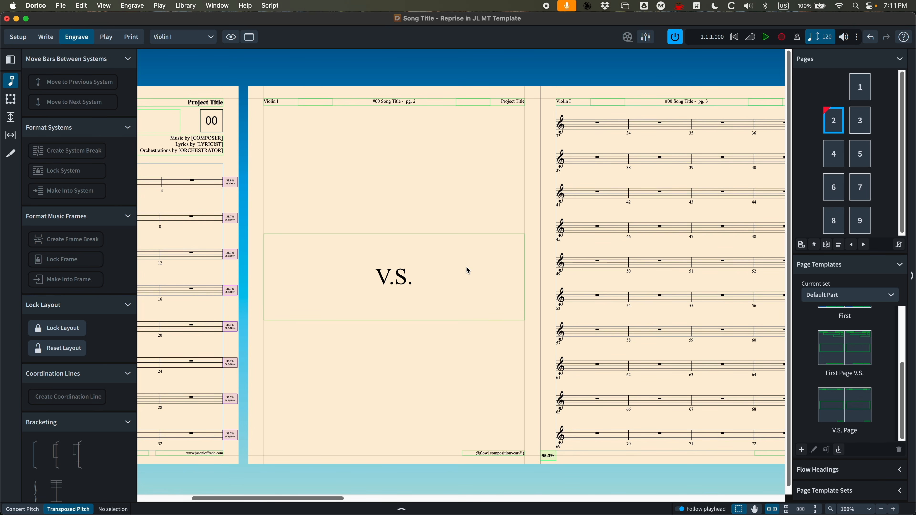
scroll(455, 266, left, 6)
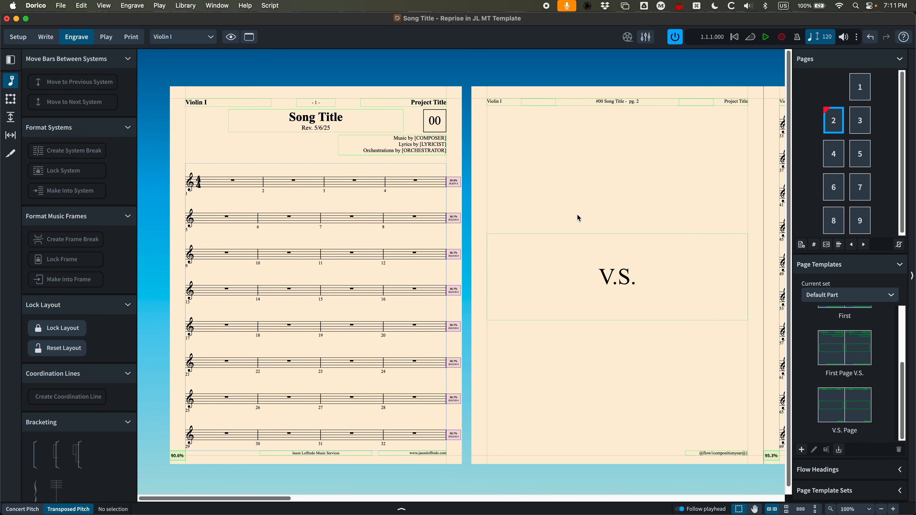
click(863, 88)
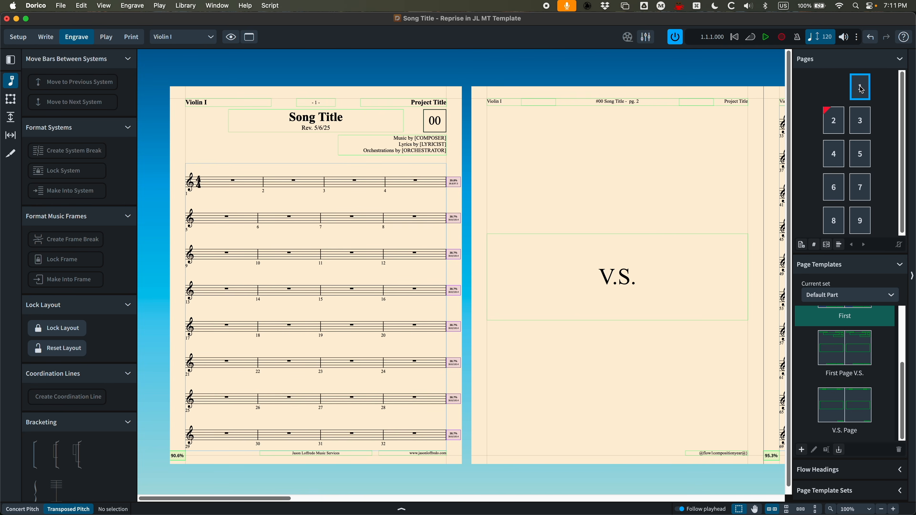
right_click(861, 89)
click(793, 130)
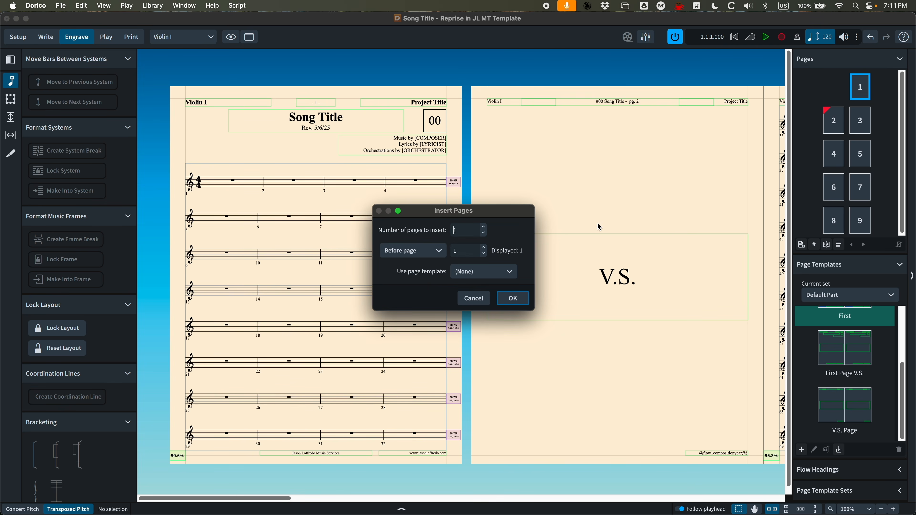
click(480, 272)
click(481, 311)
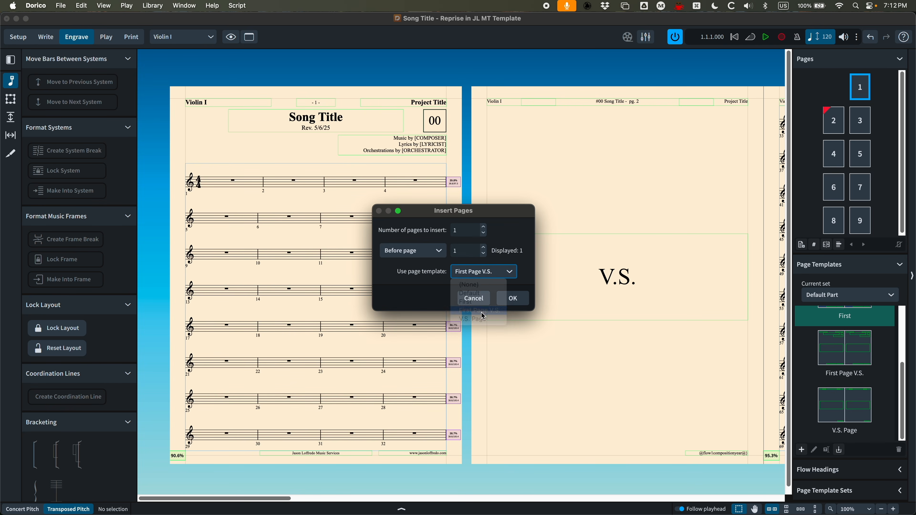
click(513, 299)
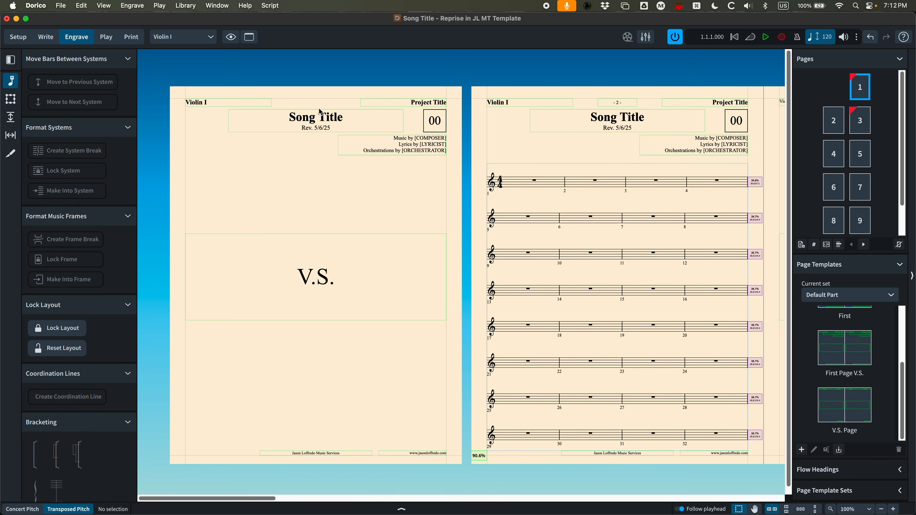
Review the inserted V.S. pages across the Violin I part and the list of part page templates
scroll(448, 145, right, 6)
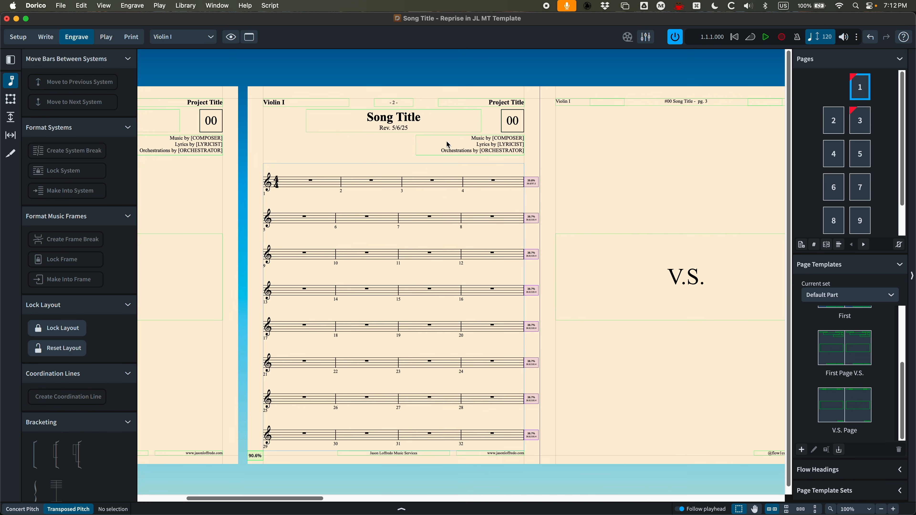
scroll(390, 228, right, 12)
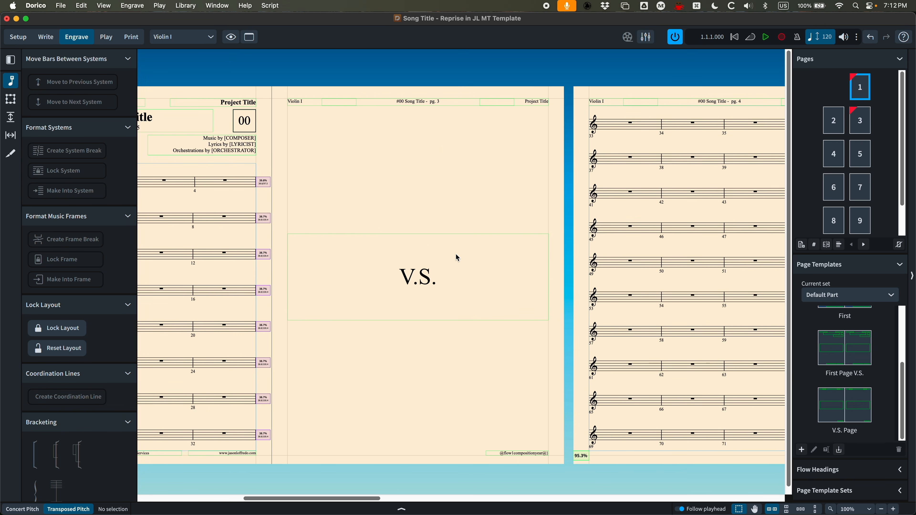
scroll(456, 254, left, 15)
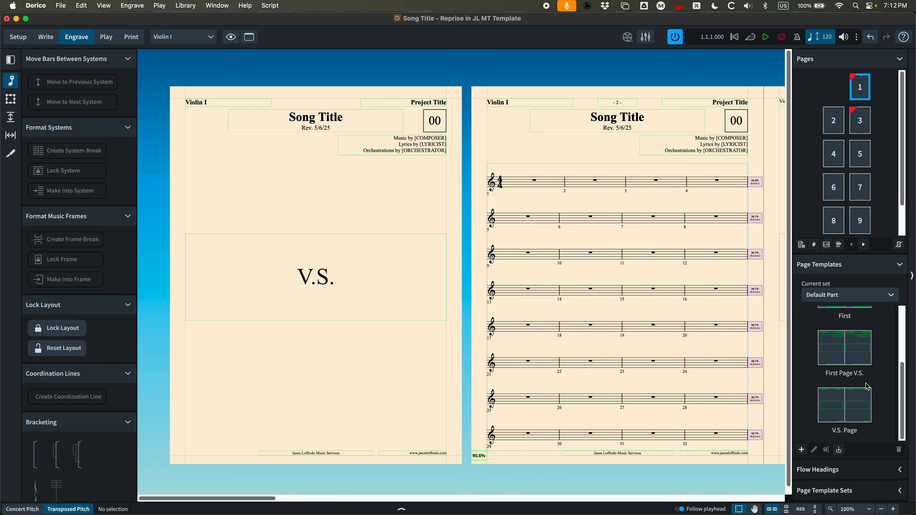
scroll(868, 387, up, 2)
scroll(867, 387, down, 2)
scroll(867, 387, up, 2)
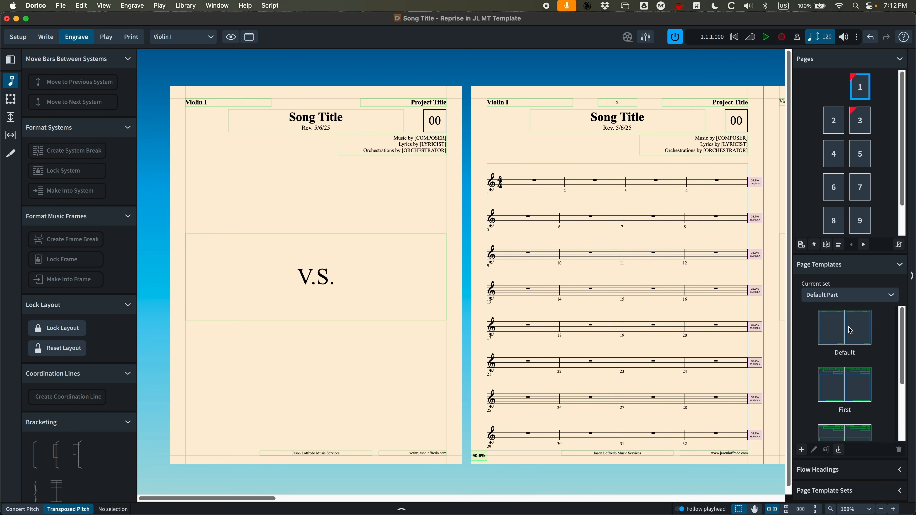
scroll(575, 296, right, 5)
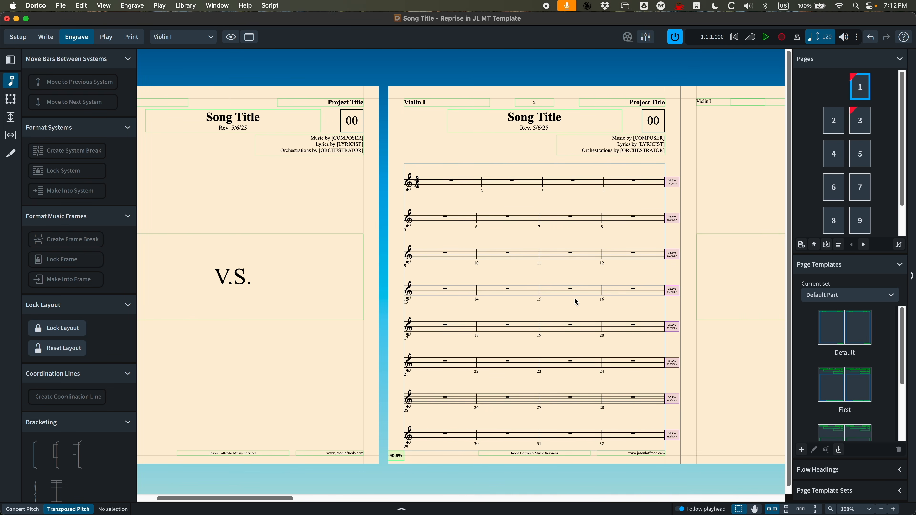
scroll(575, 299, left, 5)
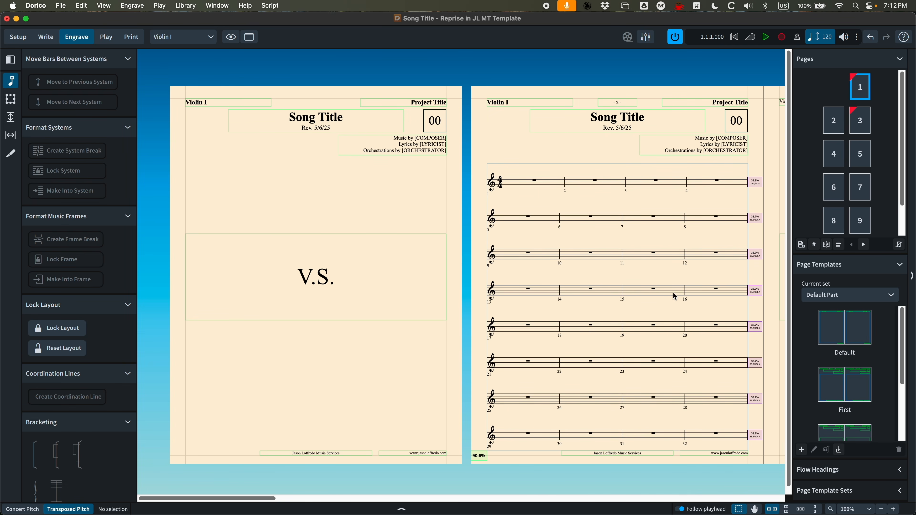
Switch to the 3M2 template project and view its concert score pages
click(16, 19)
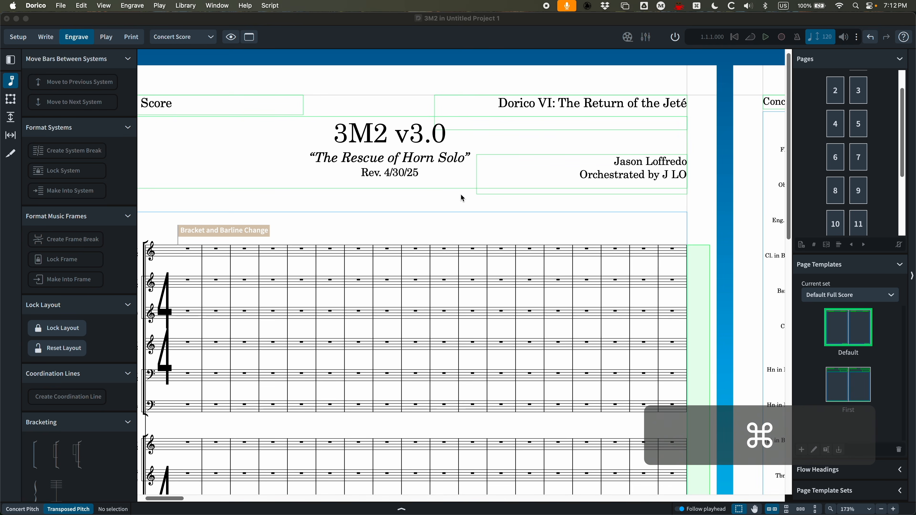
key(super+minus)
key(super+minus)
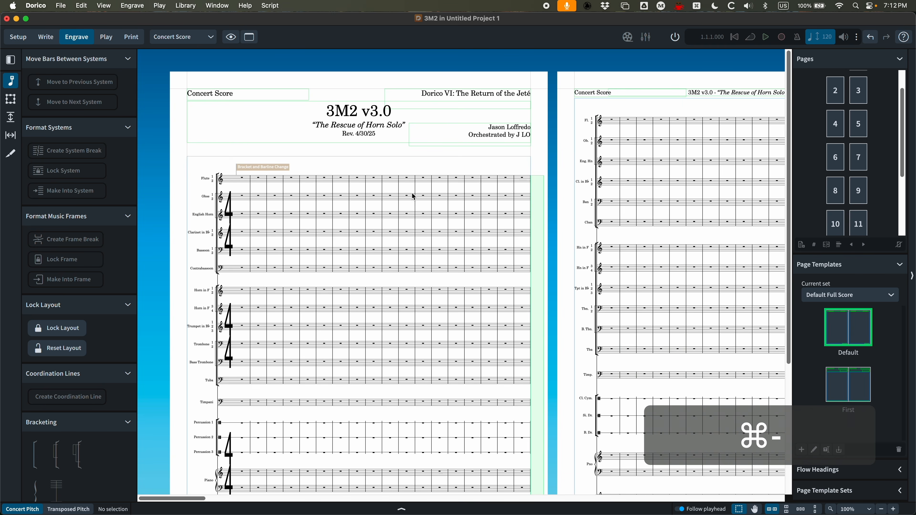
scroll(858, 151, up, 2)
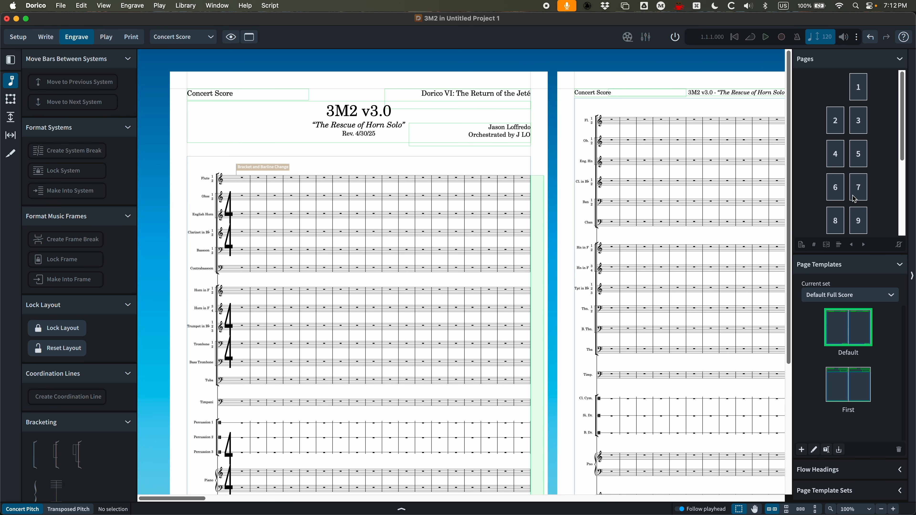